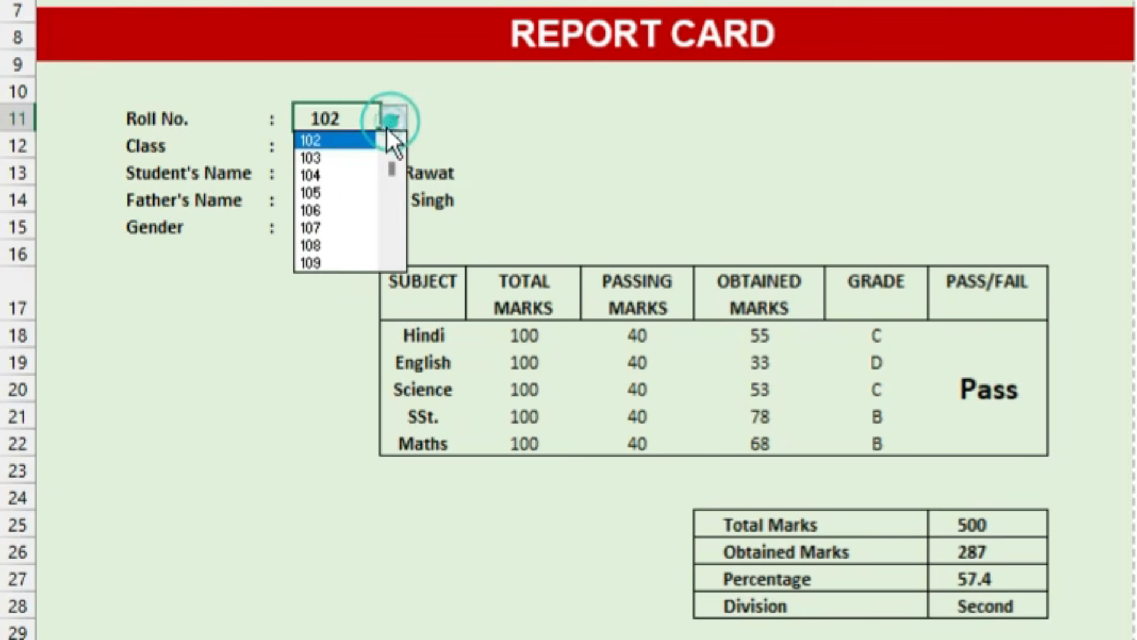
- View different students' results on the report card by choosing roll numbers 104, 109, 116, 120 and 126
{"action": "left_click", "coordinate": [328, 173]}
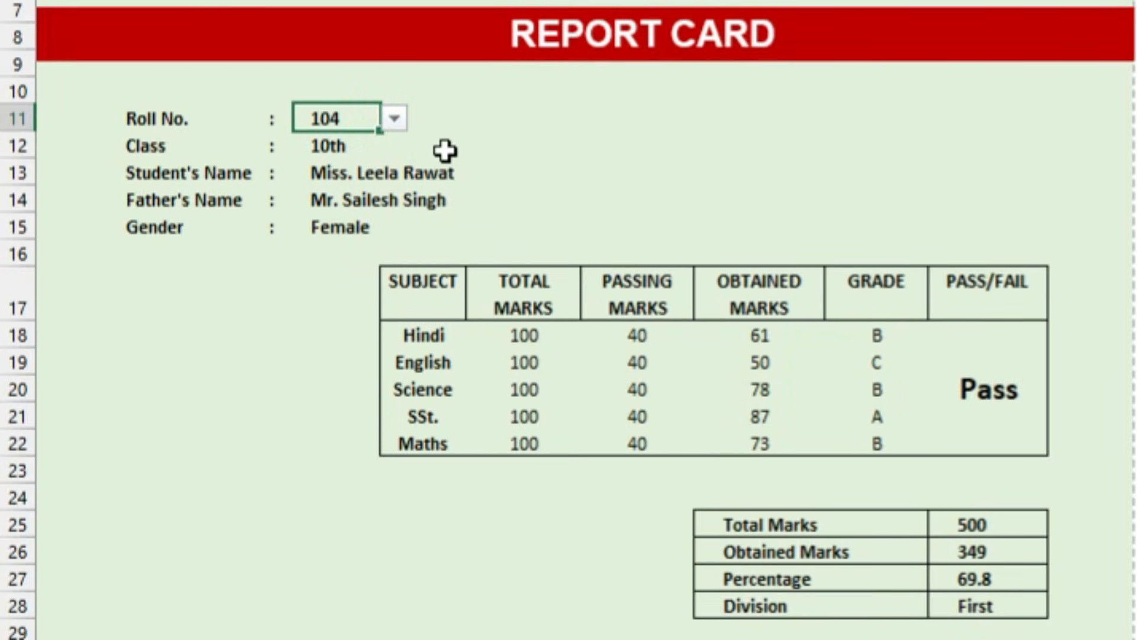
{"action": "left_click", "coordinate": [404, 125]}
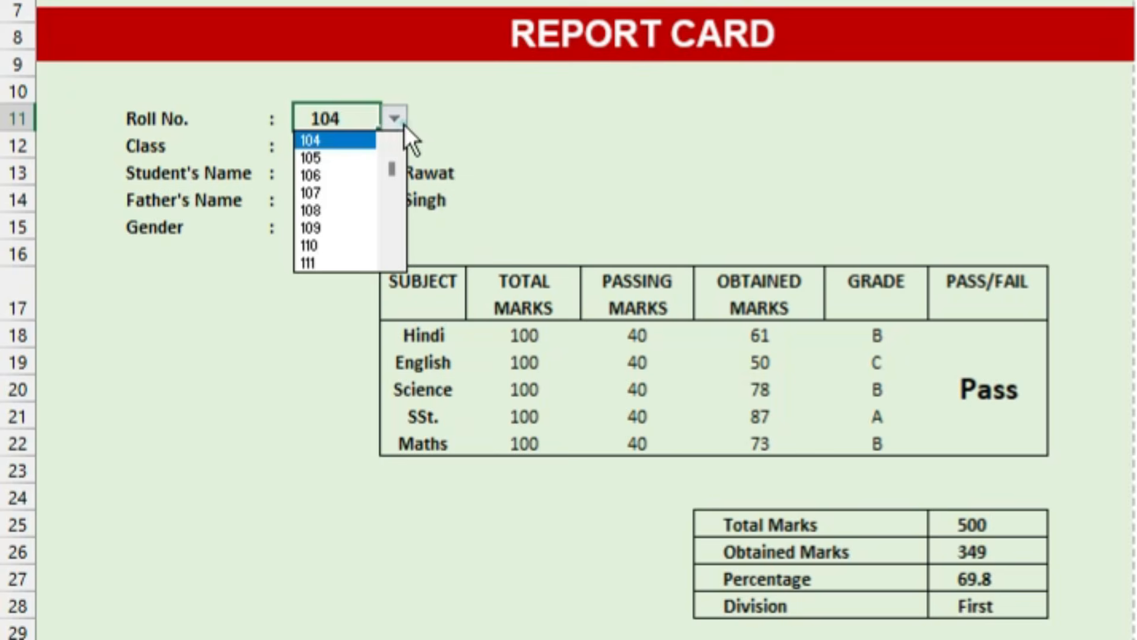
{"action": "left_click", "coordinate": [326, 228]}
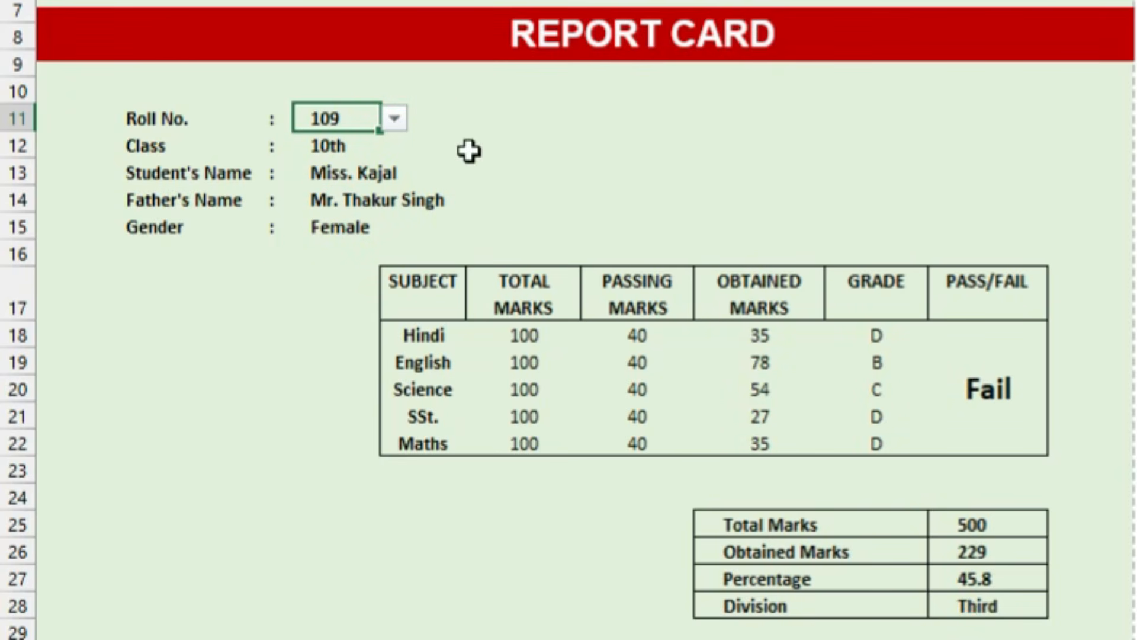
{"action": "left_click", "coordinate": [388, 125]}
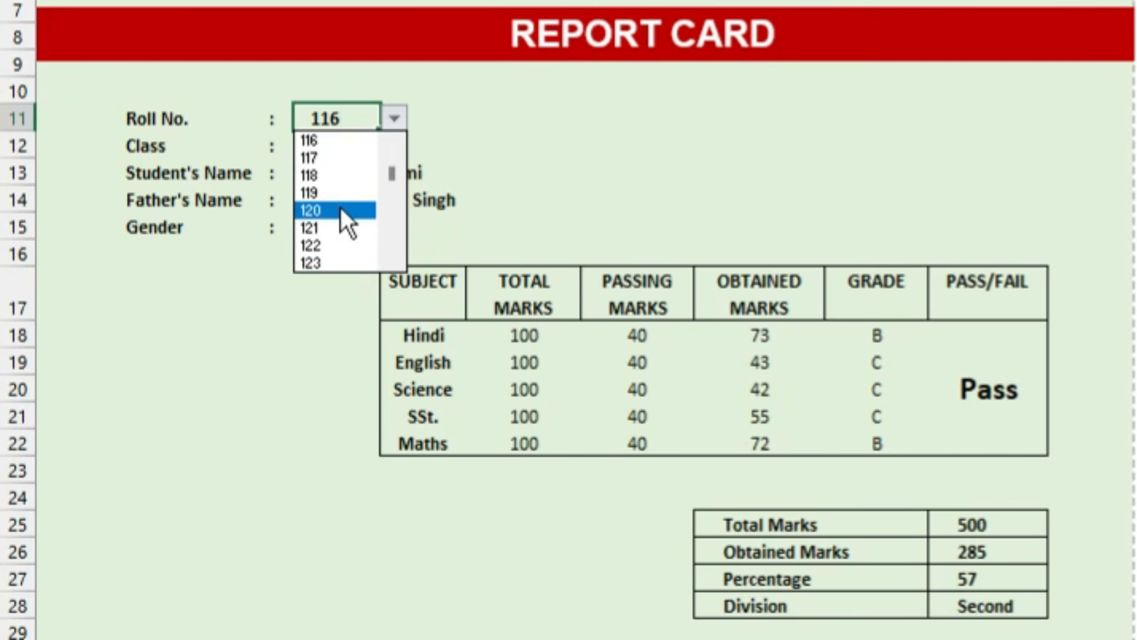
{"action": "left_click", "coordinate": [340, 210]}
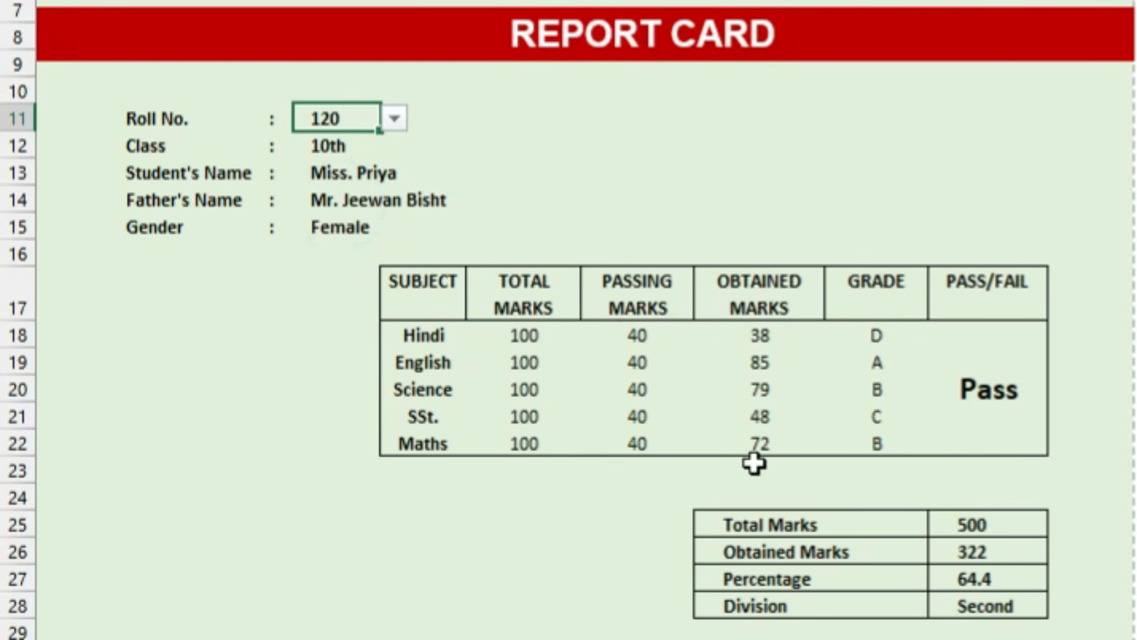
{"action": "left_click", "coordinate": [397, 118]}
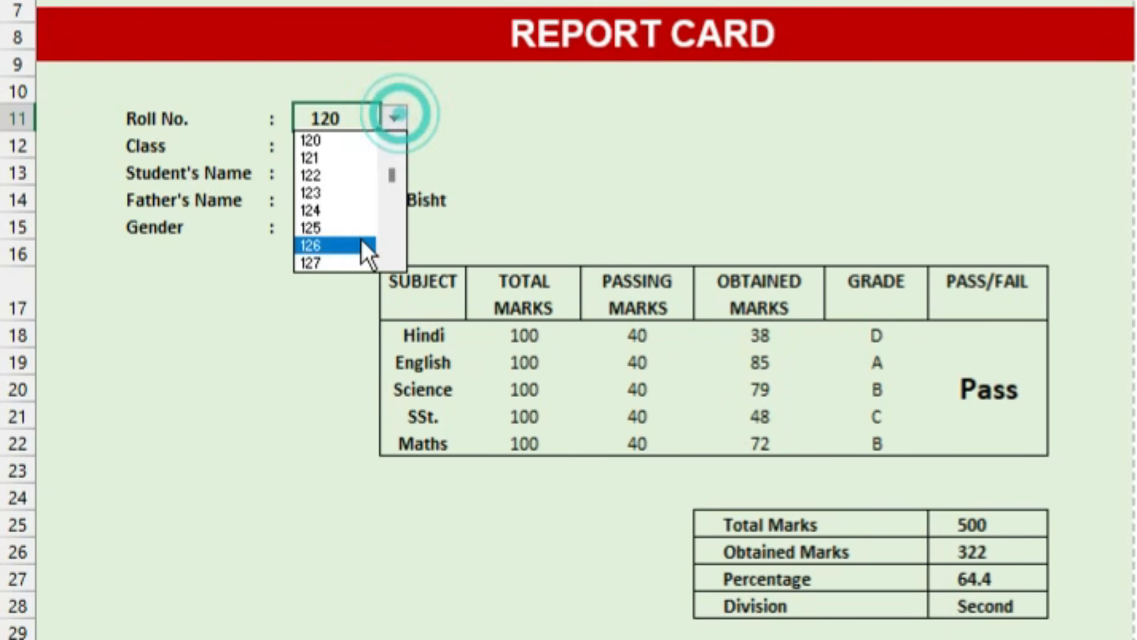
{"action": "left_click", "coordinate": [337, 245]}
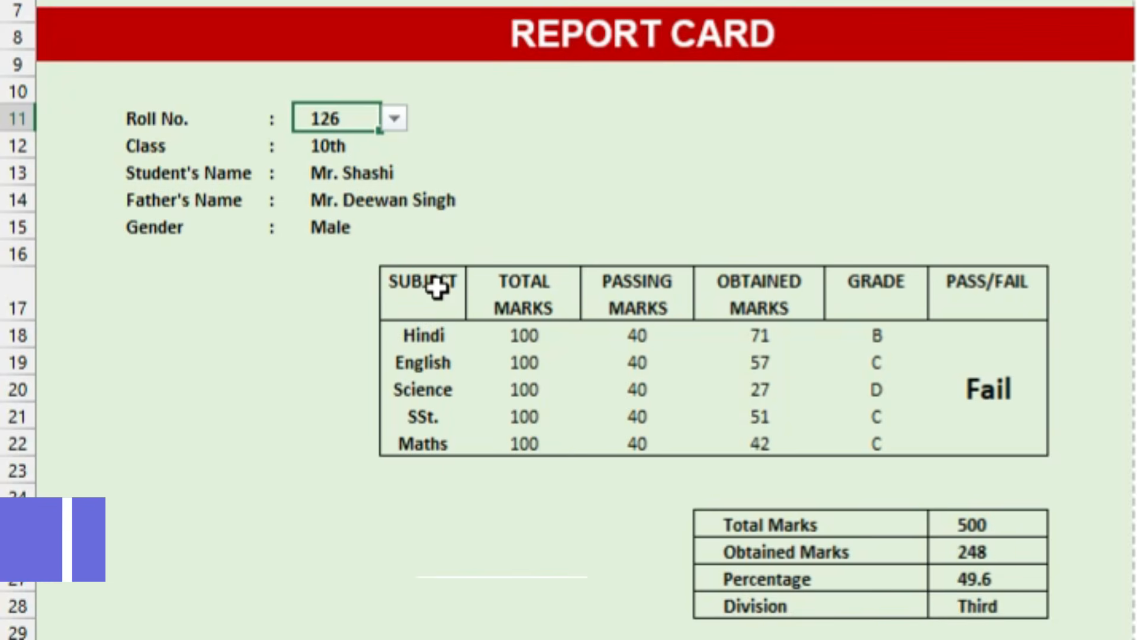
- Create a new blank workbook and set its page orientation to Landscape
{"action": "key", "text": "ctrl+n"}
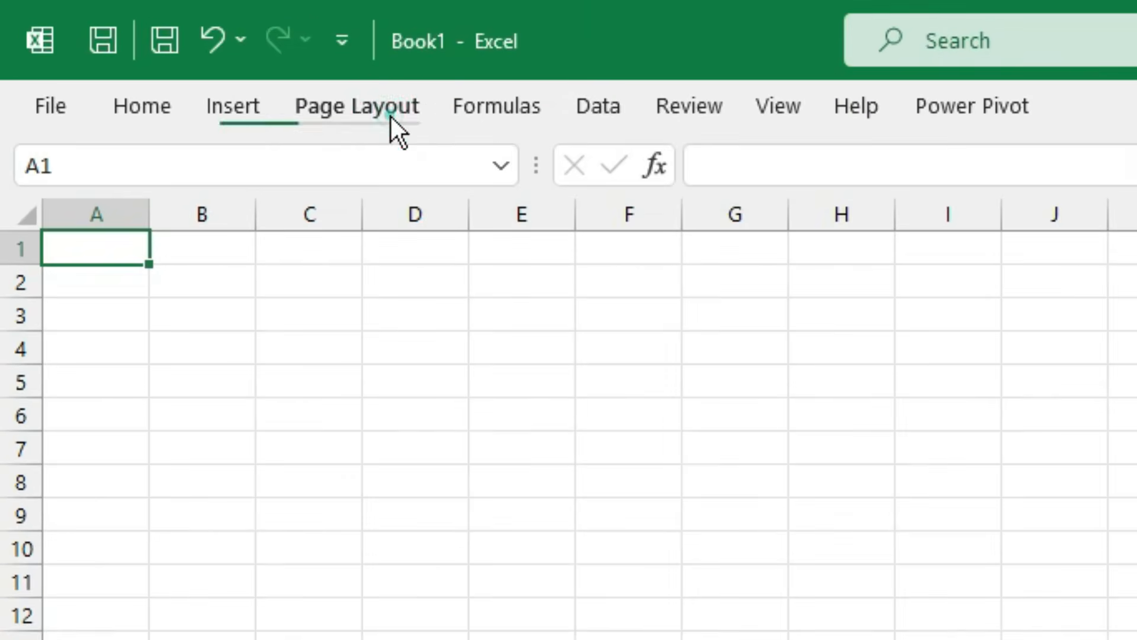
{"action": "left_click", "coordinate": [209, 62]}
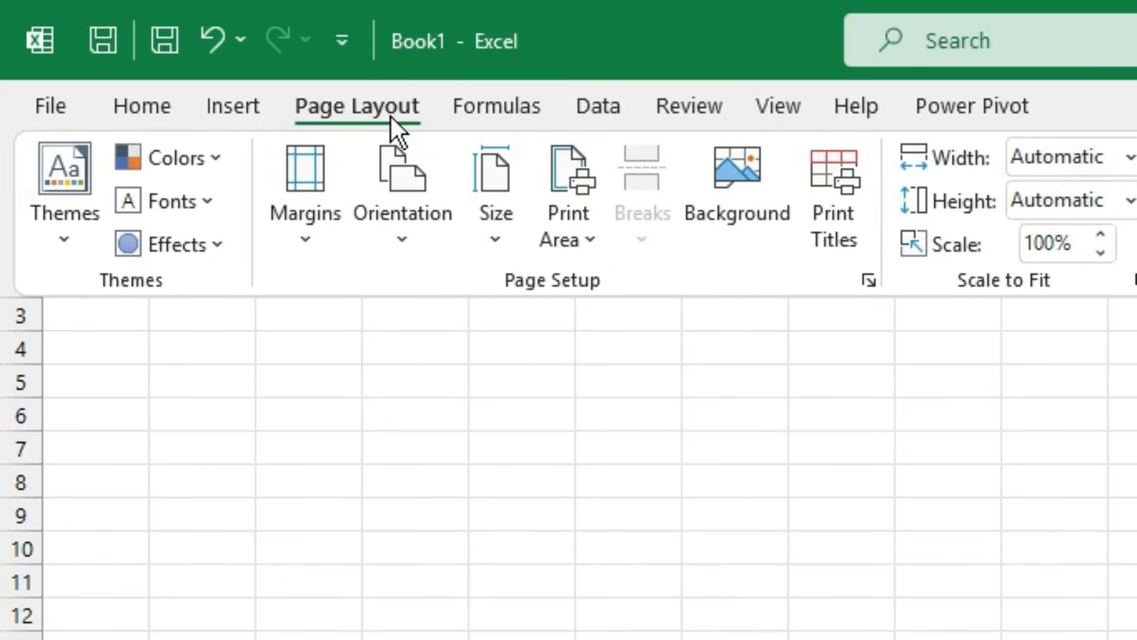
{"action": "left_click", "coordinate": [420, 239]}
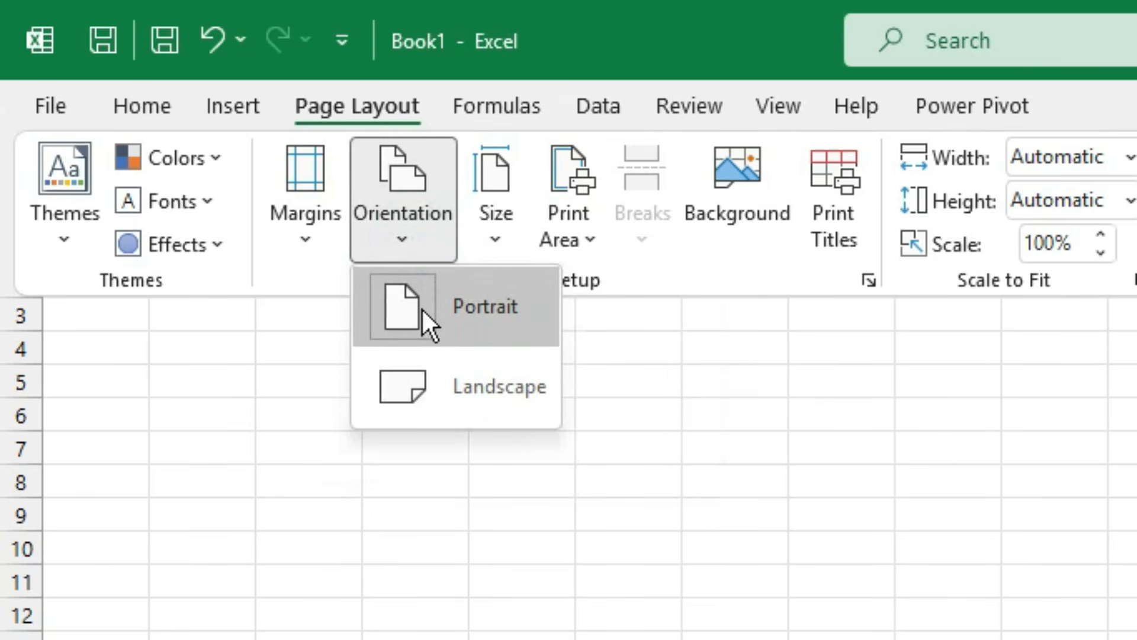
{"action": "left_click", "coordinate": [436, 374]}
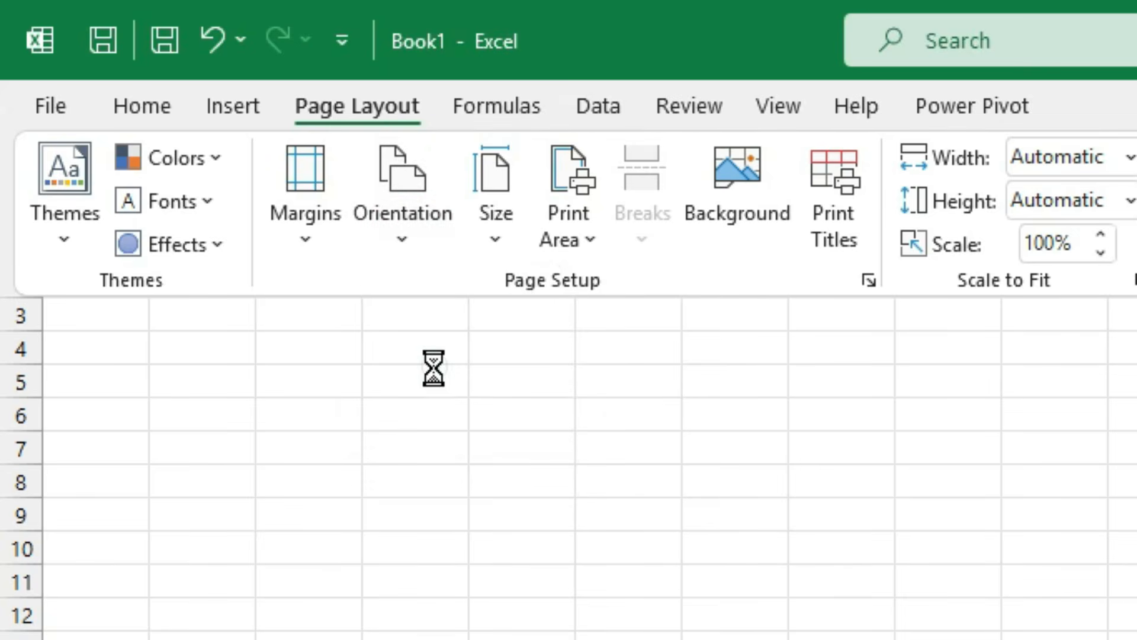
- Select all cells of the first printed page, columns A to M, and switch the sheet to Page Layout view
{"action": "left_click", "coordinate": [715, 463]}
{"action": "left_click", "coordinate": [716, 459]}
{"action": "scroll", "coordinate": [788, 509], "scroll_direction": "down", "scroll_amount": 5}
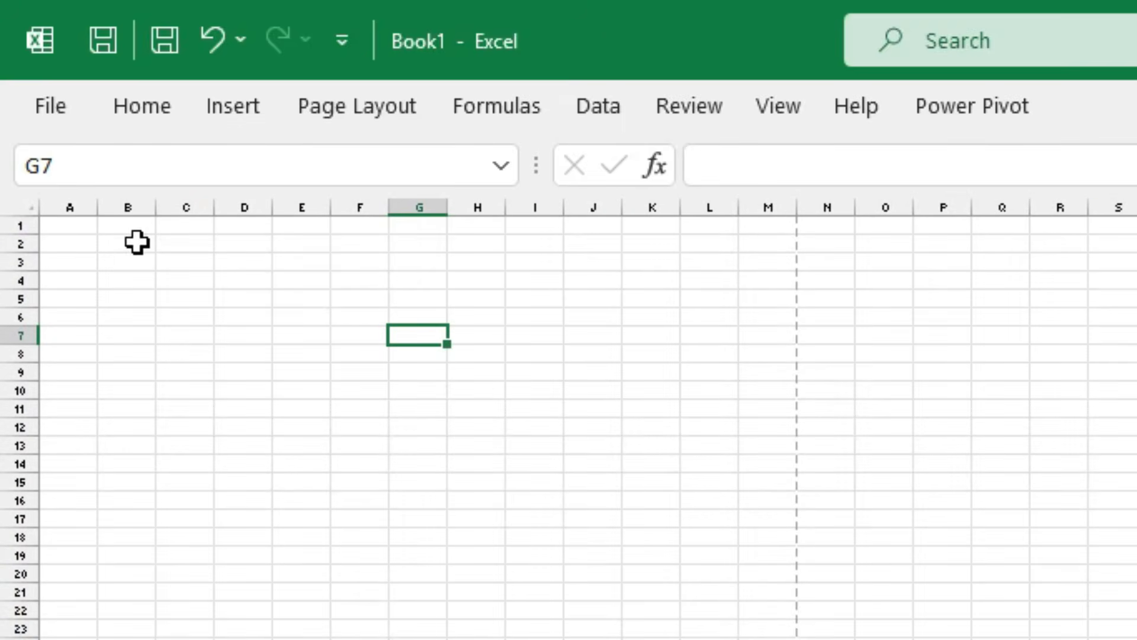
{"action": "left_click_drag", "start_coordinate": [71, 226], "coordinate": [783, 639]}
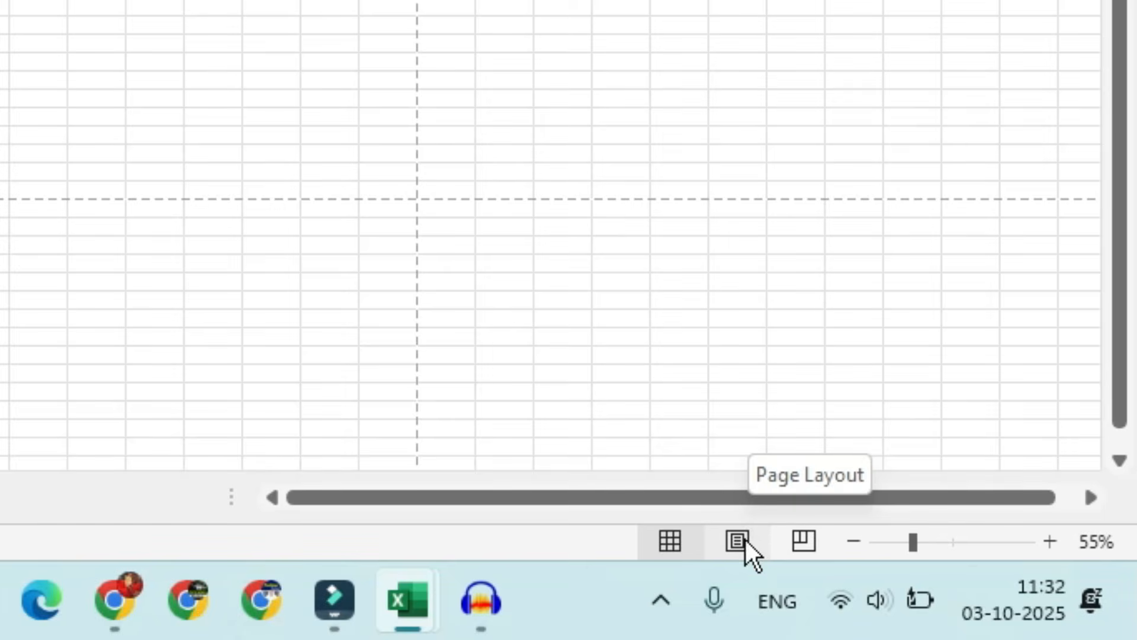
{"action": "left_click", "coordinate": [741, 540]}
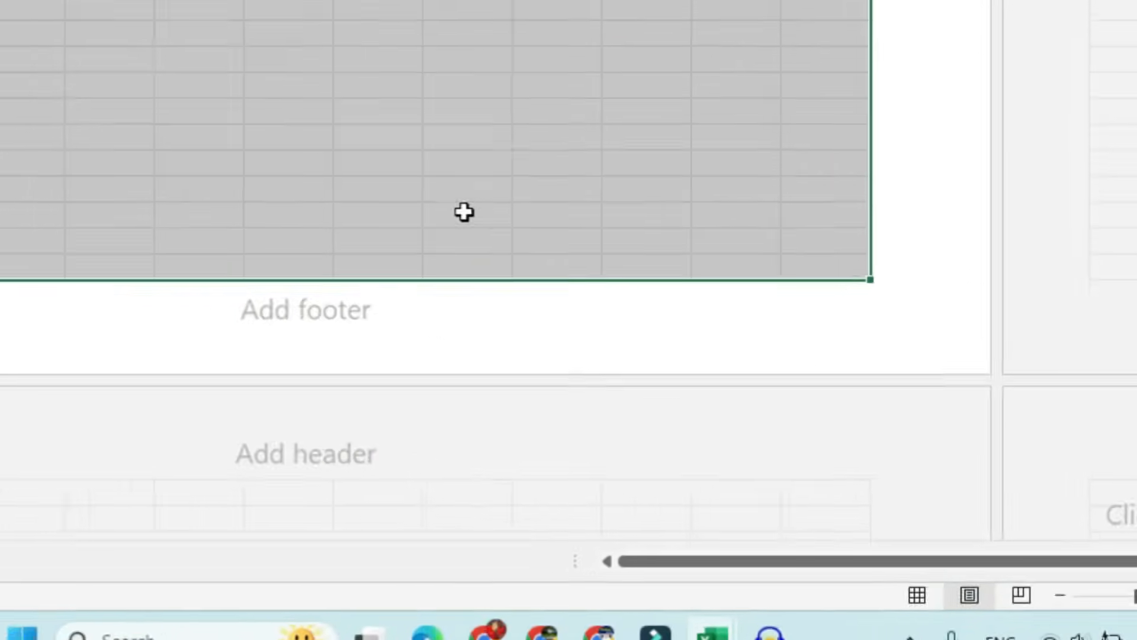
{"action": "scroll", "coordinate": [704, 363], "scroll_direction": "up", "scroll_amount": 5}
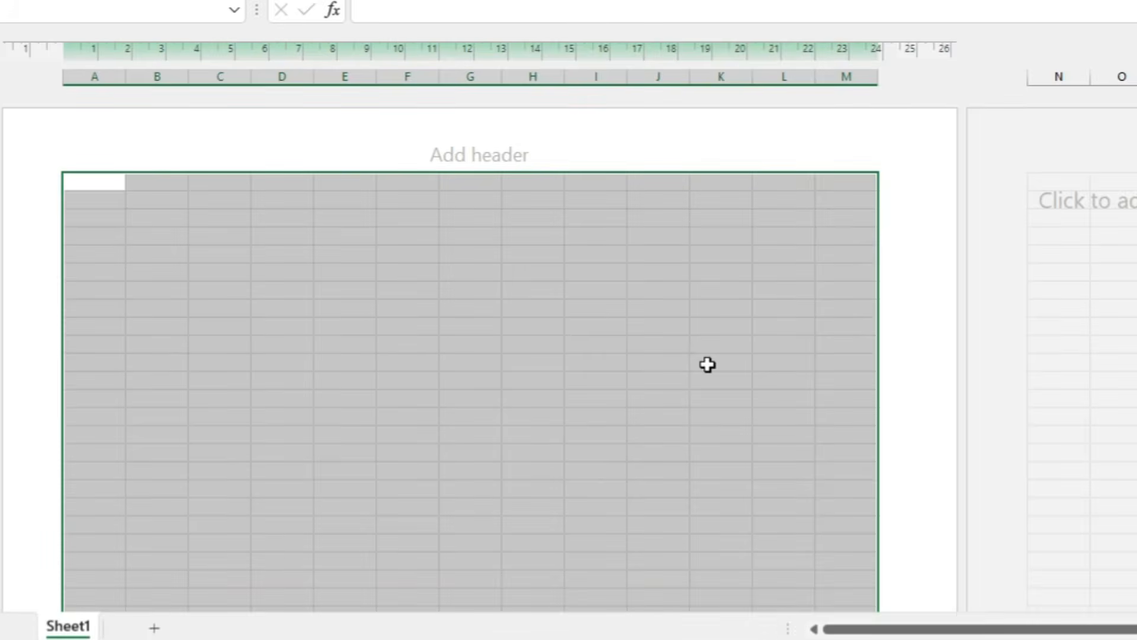
{"action": "scroll", "coordinate": [708, 364], "scroll_direction": "down", "scroll_amount": 5}
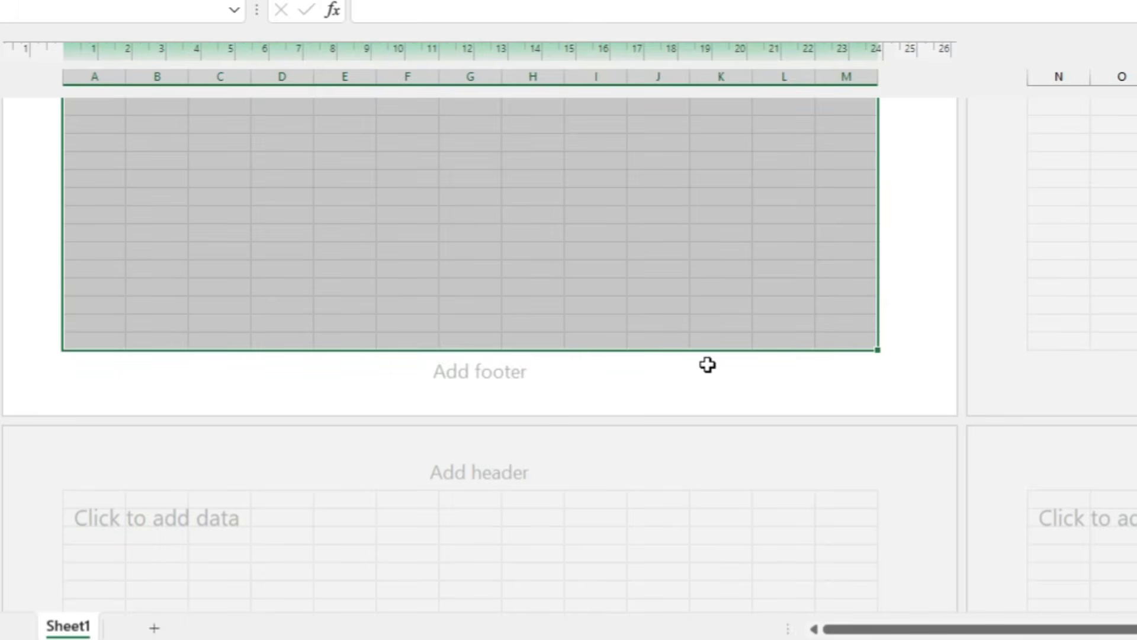
{"action": "scroll", "coordinate": [708, 365], "scroll_direction": "up", "scroll_amount": 5}
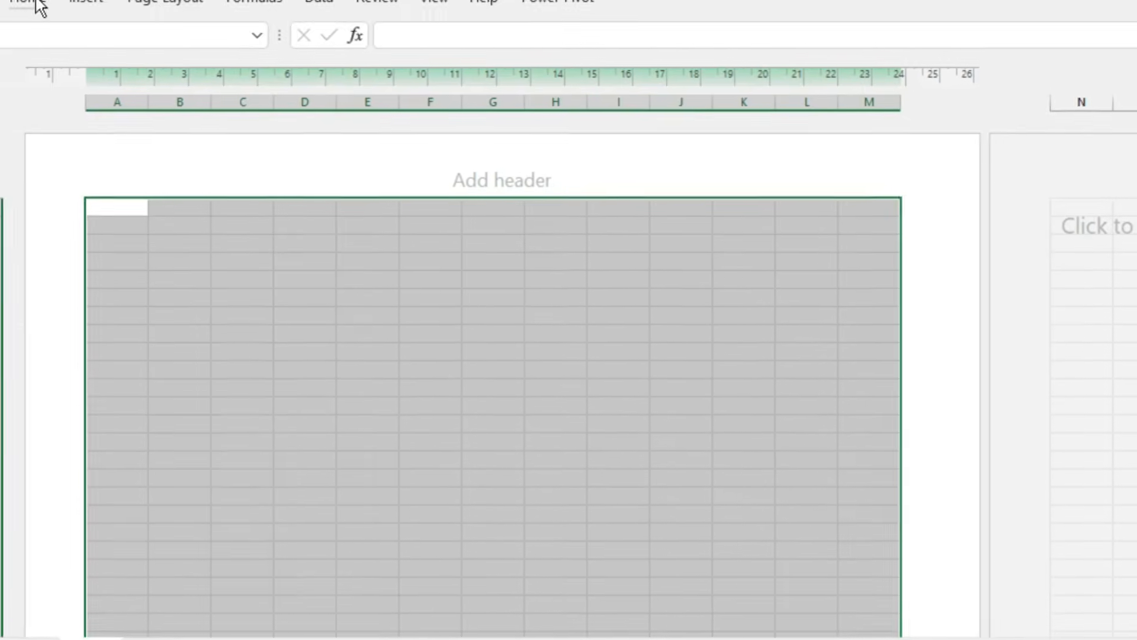
- Fill the selected page area with the lightest green theme color and deselect it
{"action": "left_click", "coordinate": [36, 3]}
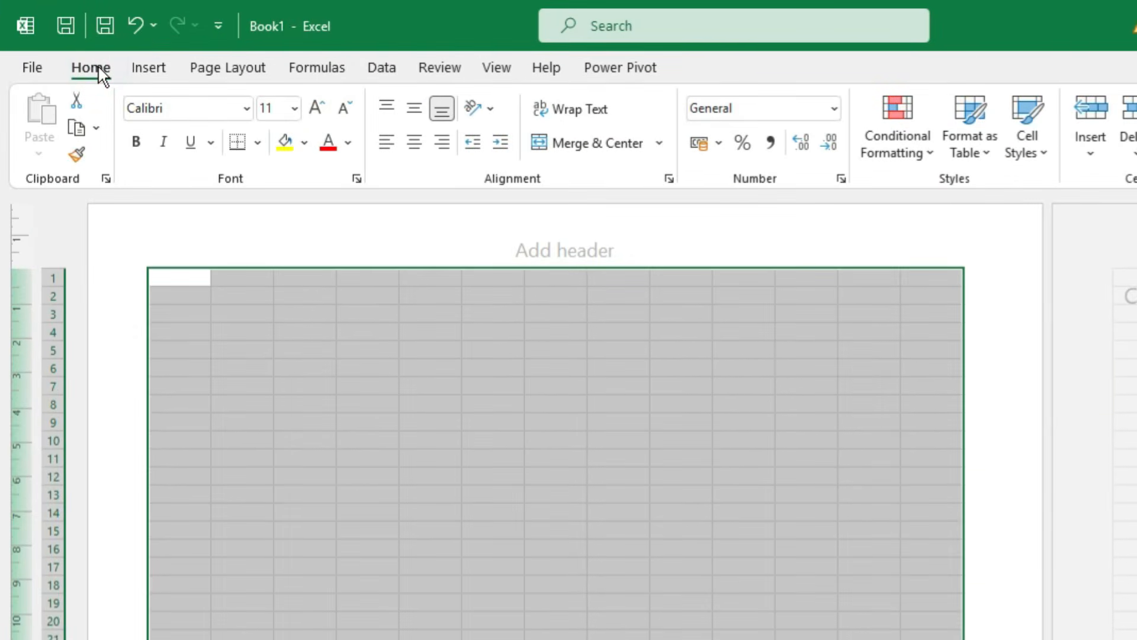
{"action": "left_click", "coordinate": [303, 143]}
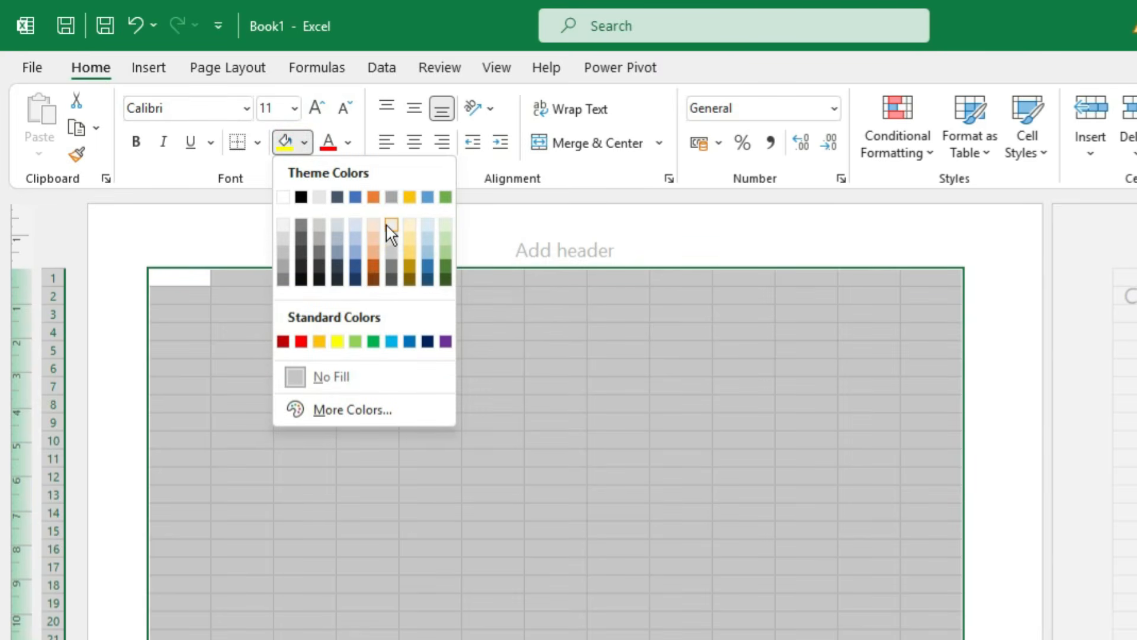
{"action": "left_click", "coordinate": [446, 225]}
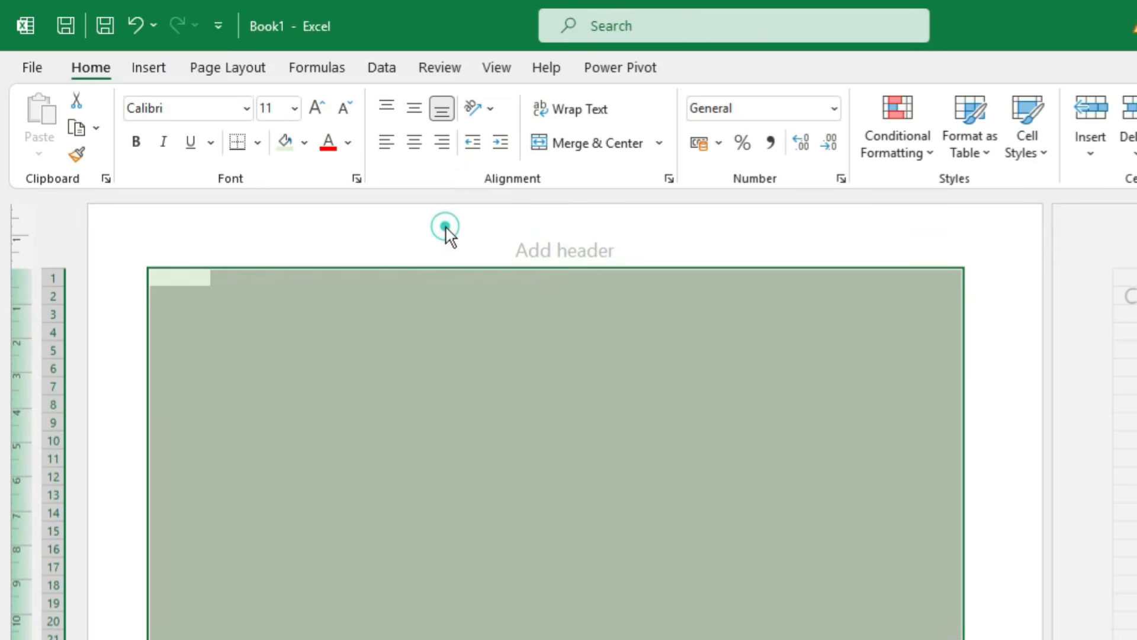
{"action": "left_click", "coordinate": [428, 341]}
{"action": "left_click", "coordinate": [426, 343]}
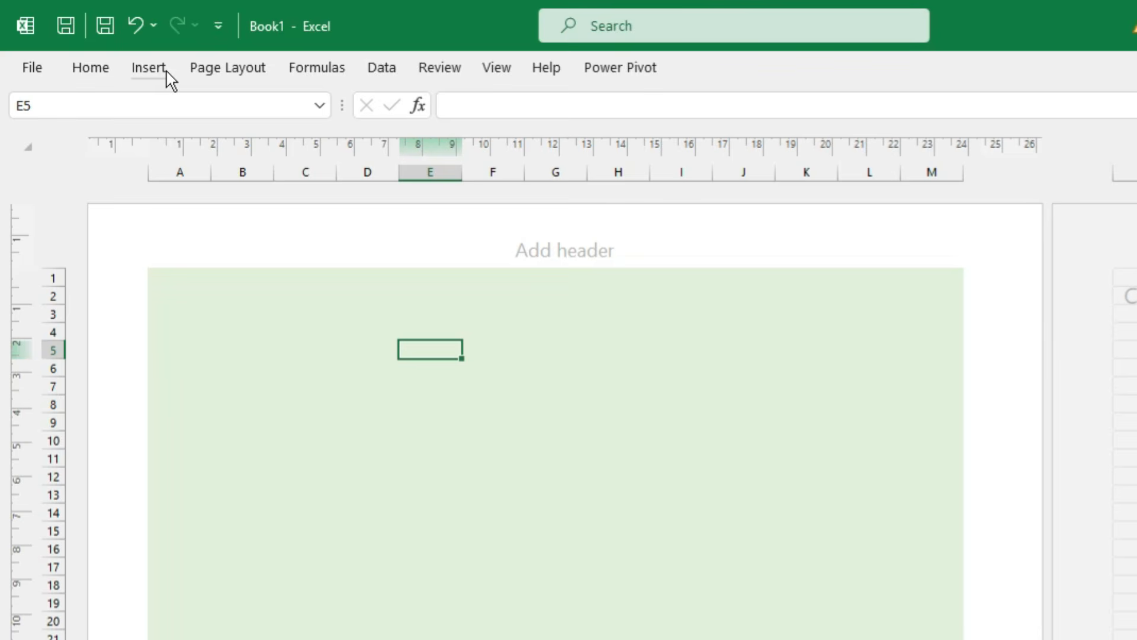
- Insert WordArt in the plain black style with the text HERITAGE PUBLIC SCHOOL
{"action": "left_click", "coordinate": [149, 68]}
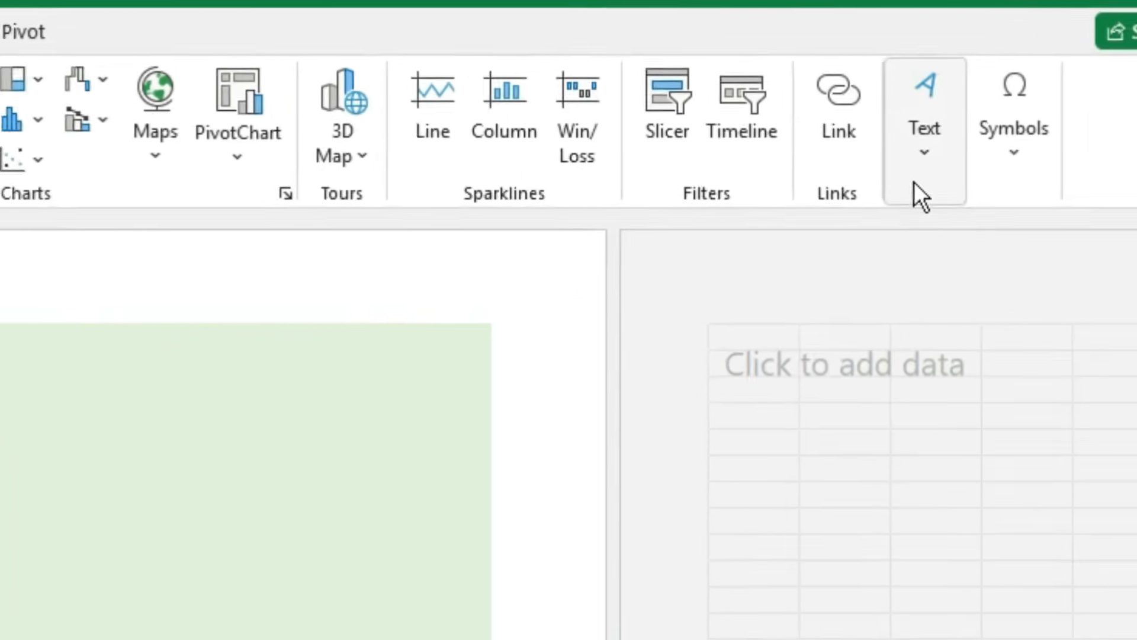
{"action": "left_click", "coordinate": [830, 186]}
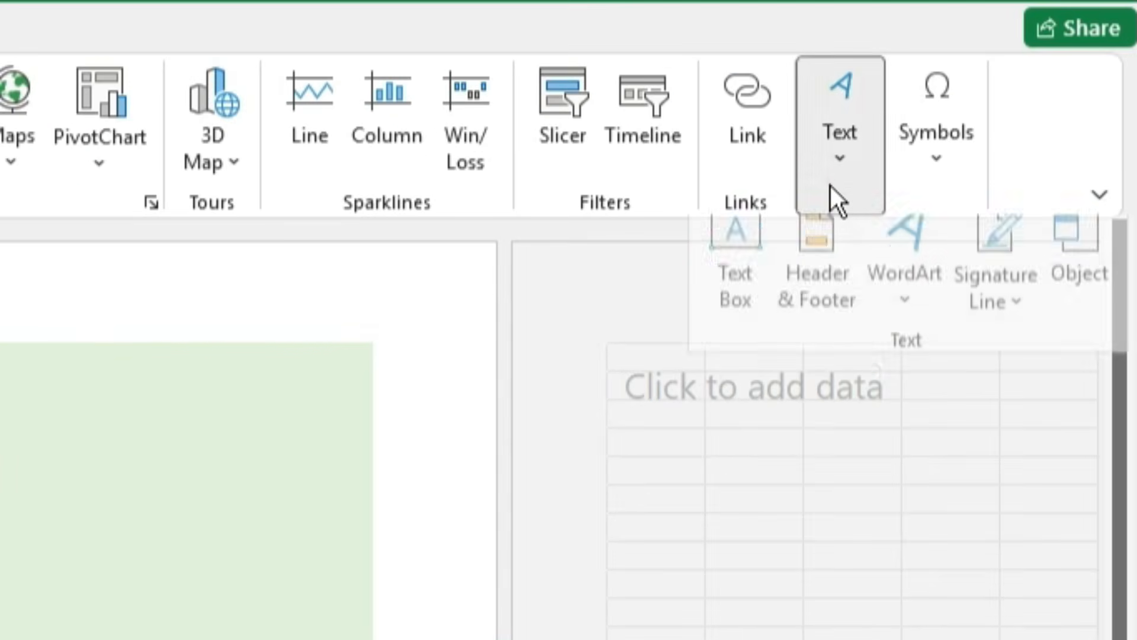
{"action": "left_click", "coordinate": [917, 321]}
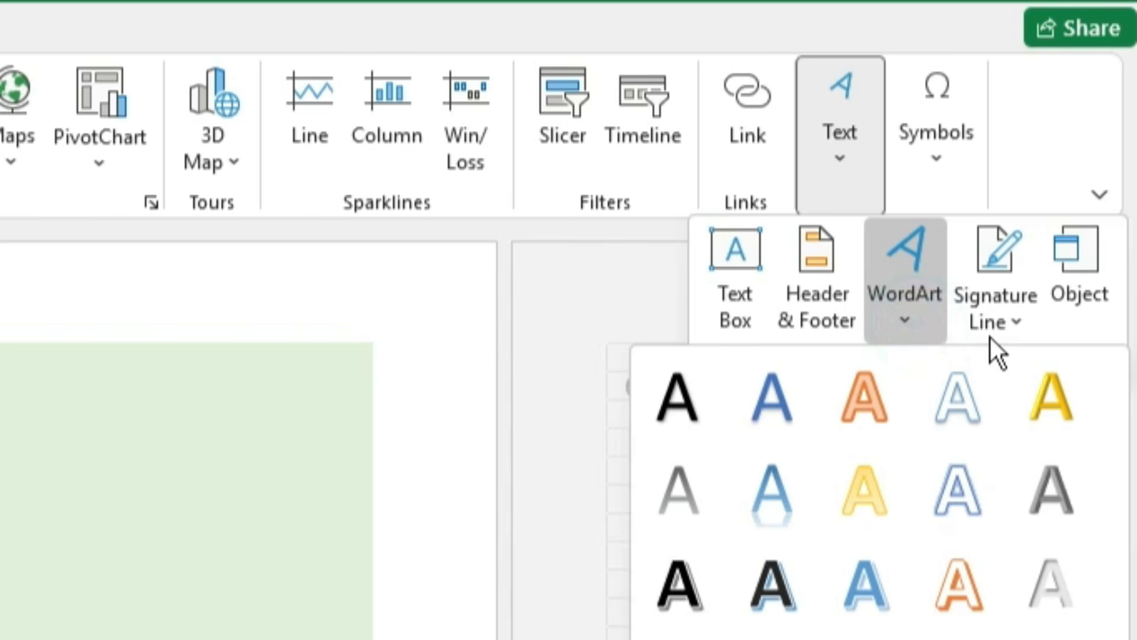
{"action": "left_click", "coordinate": [701, 403]}
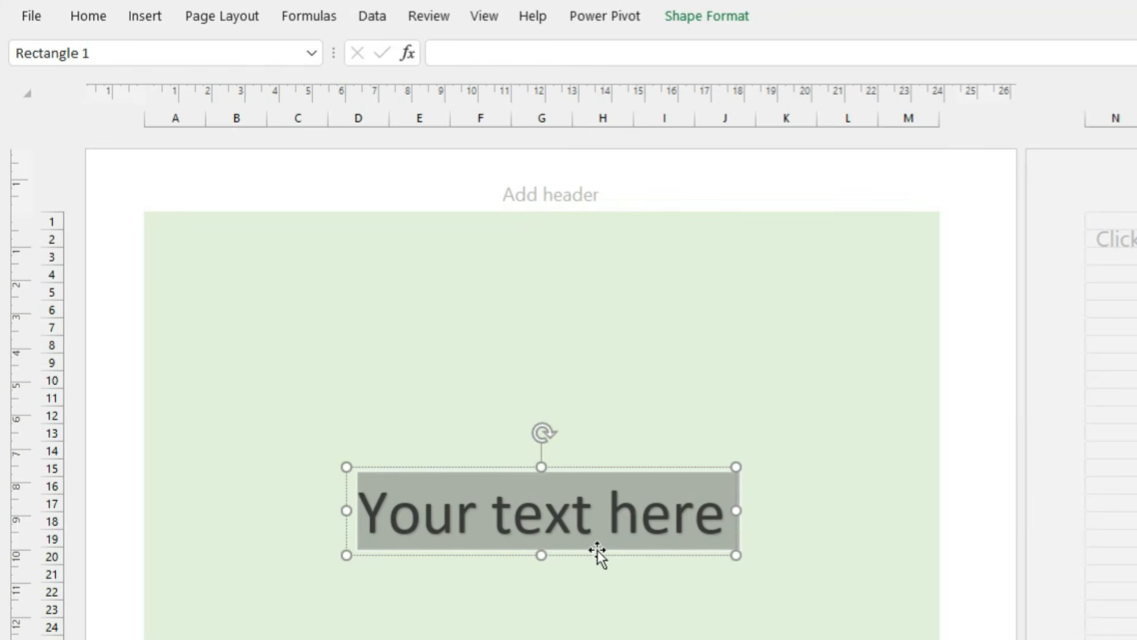
{"action": "type", "text": "HER"}
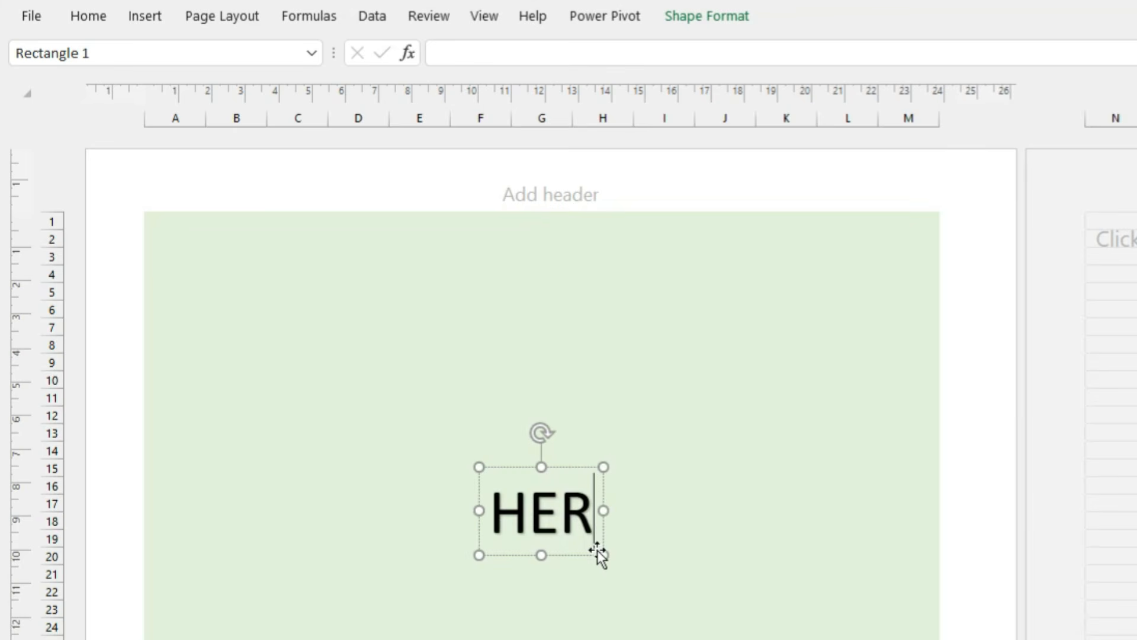
{"action": "type", "text": "ITAGE PUB"}
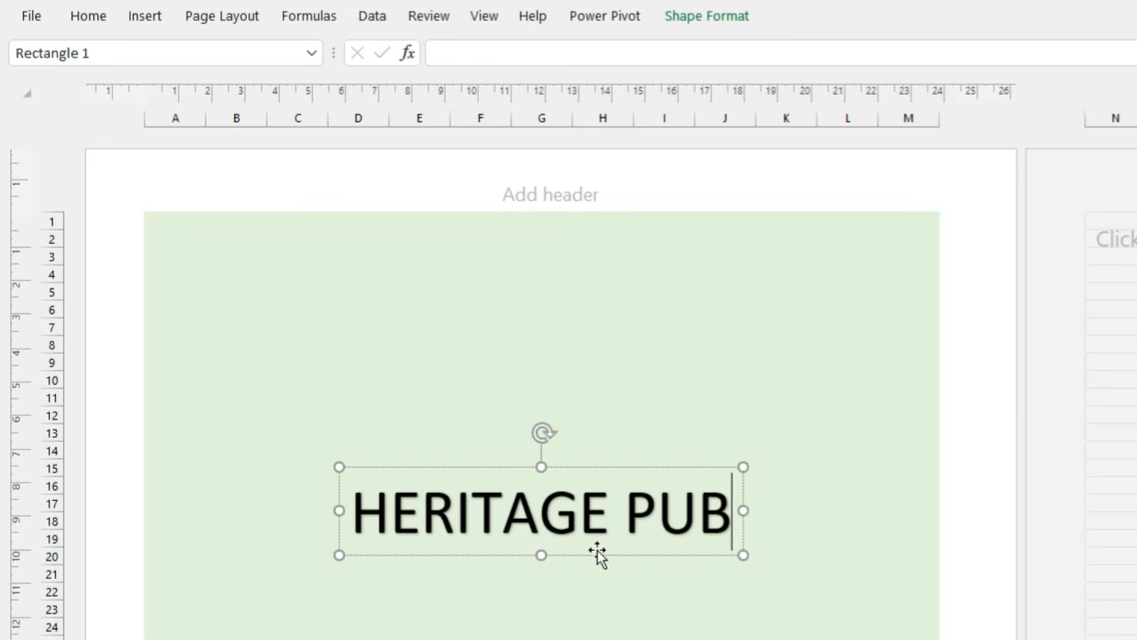
{"action": "type", "text": "LIC SCHOOL"}
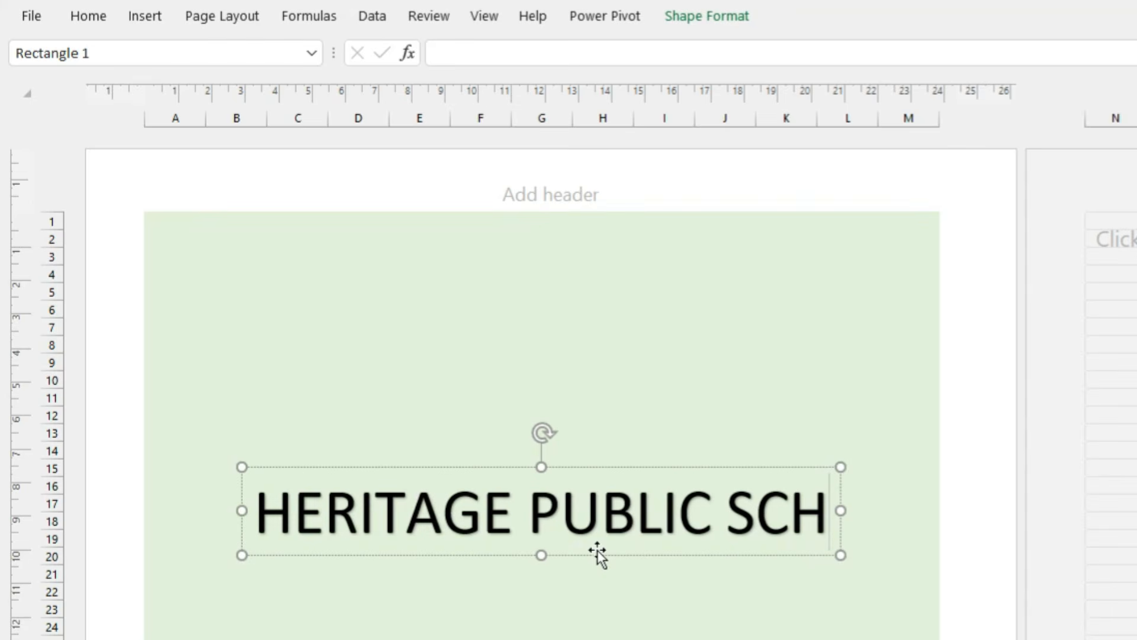
- Set the WordArt title's font to Arial Black and reduce its size to 32
{"action": "left_click", "coordinate": [548, 552]}
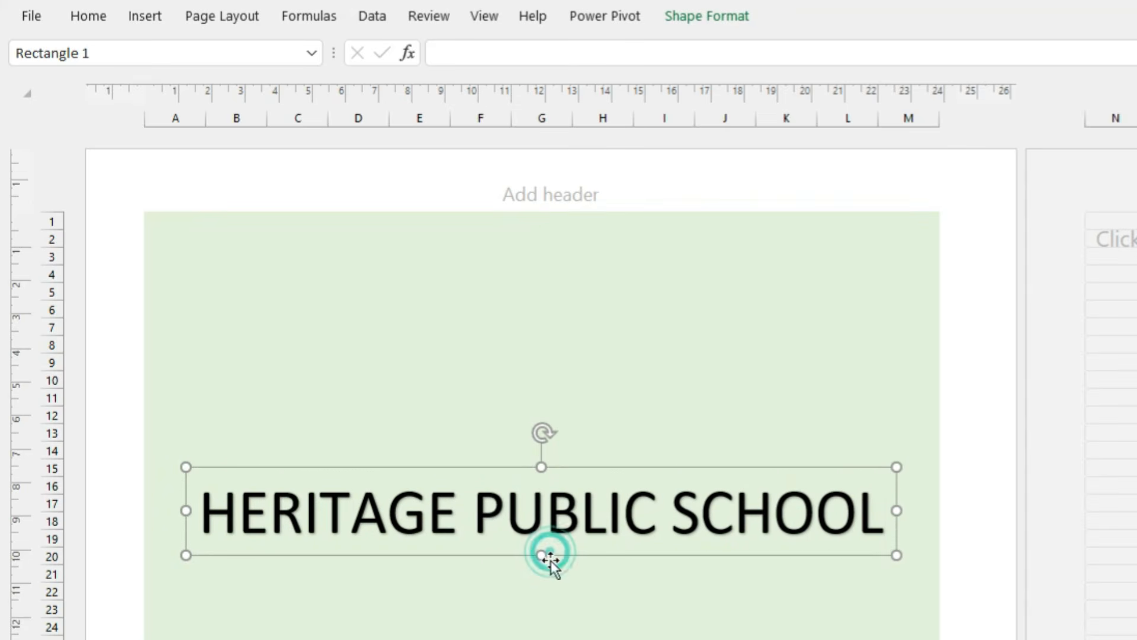
{"action": "left_click", "coordinate": [113, 26]}
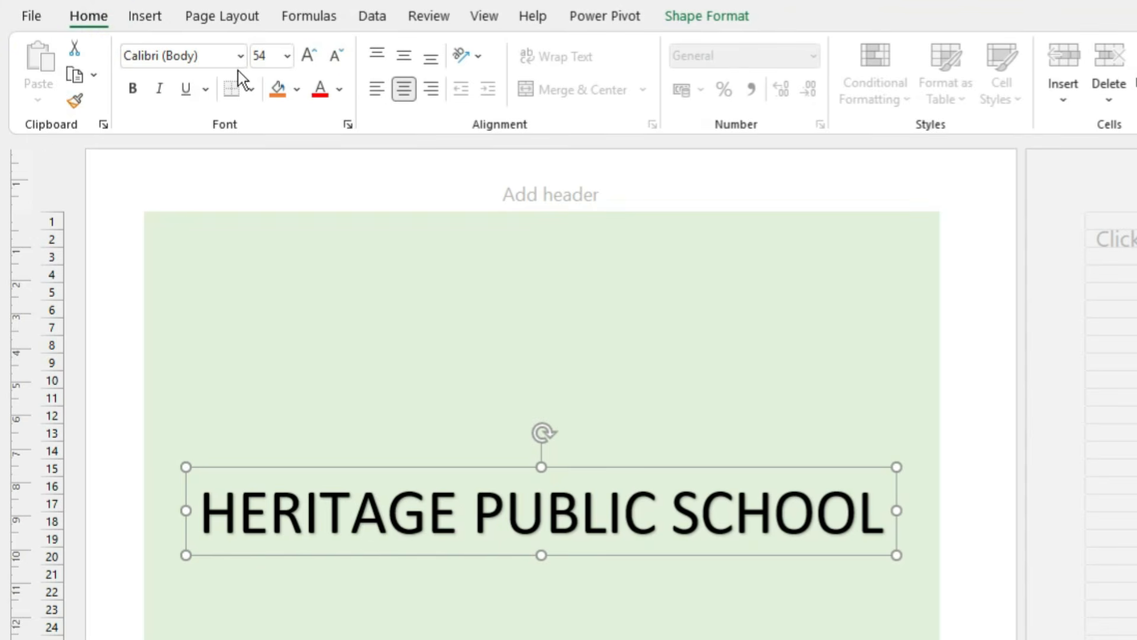
{"action": "left_click", "coordinate": [242, 56]}
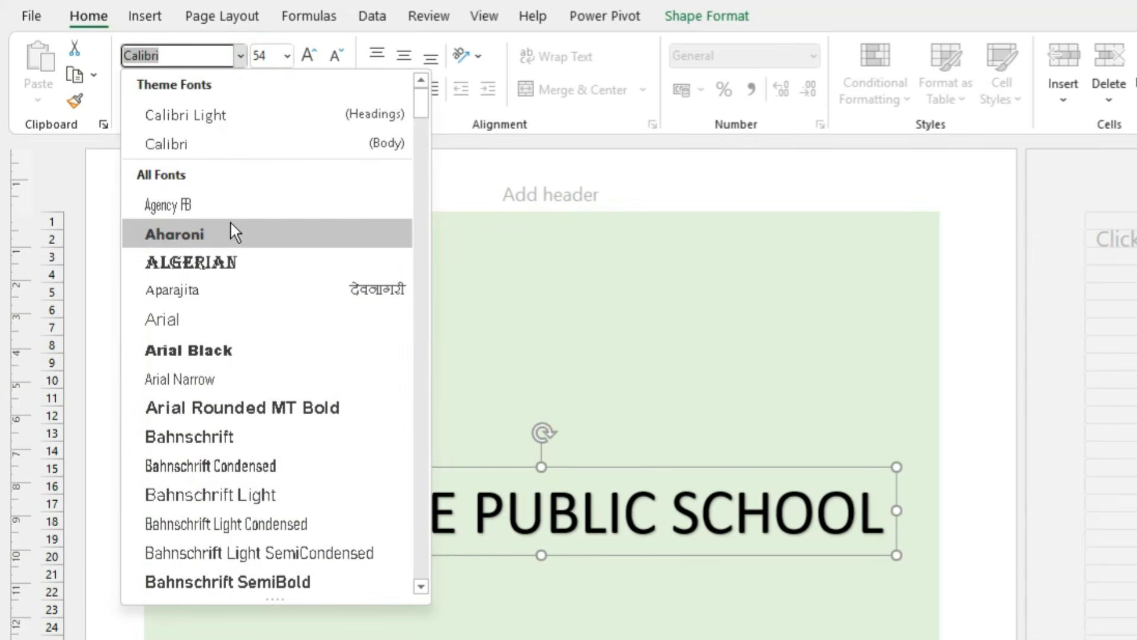
{"action": "left_click", "coordinate": [228, 350]}
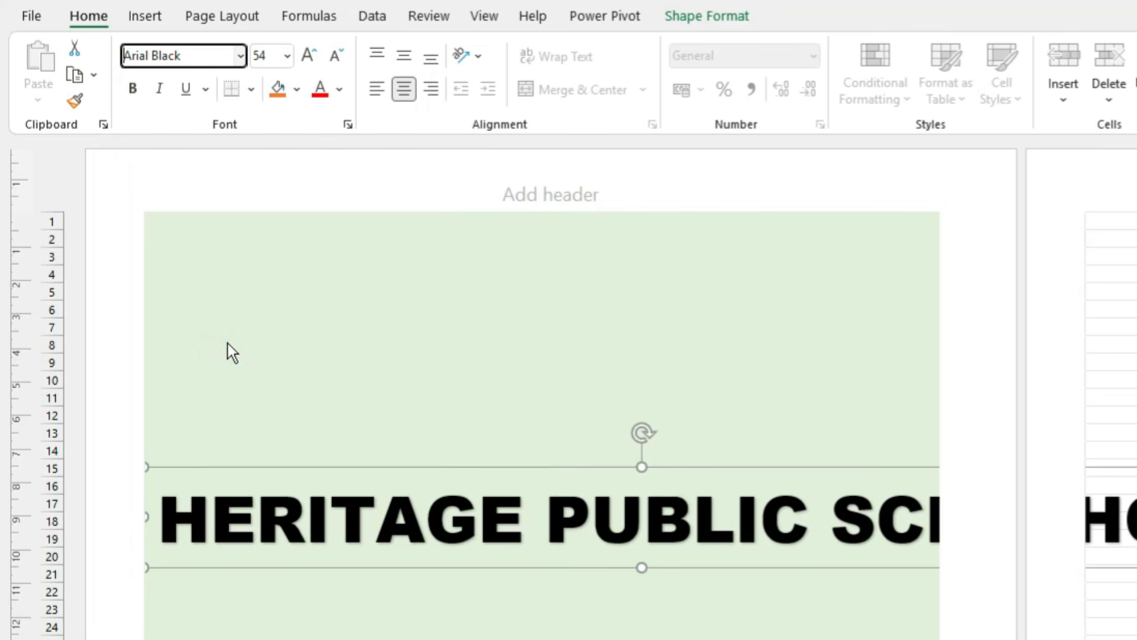
{"action": "left_click", "coordinate": [335, 56]}
{"action": "left_click", "coordinate": [335, 55]}
{"action": "left_click", "coordinate": [335, 56]}
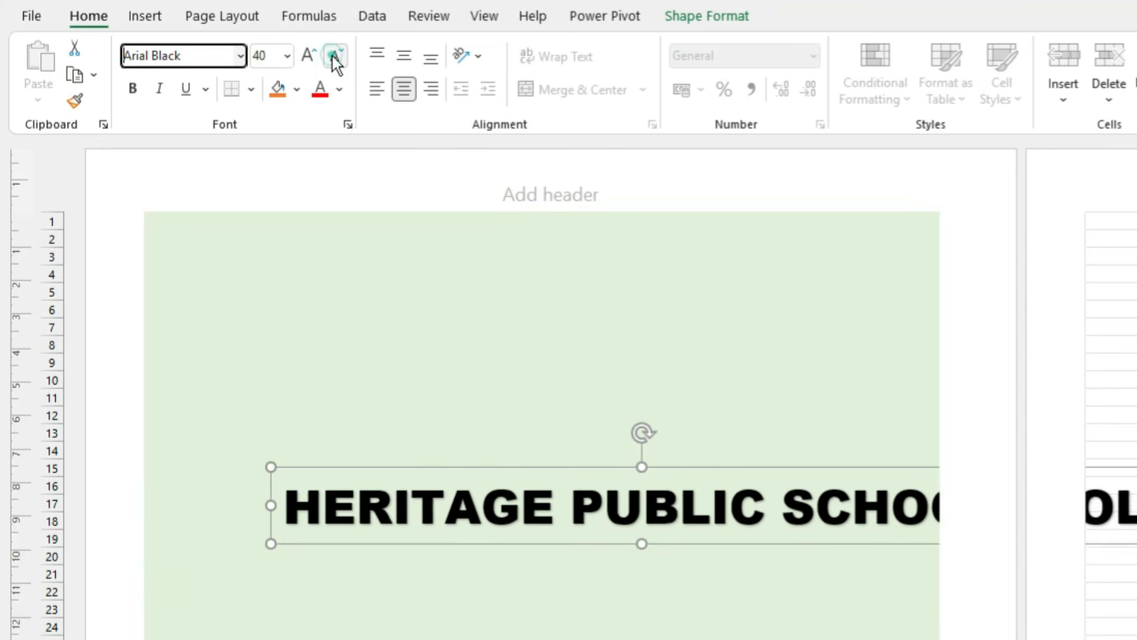
{"action": "left_click", "coordinate": [335, 56]}
{"action": "left_click", "coordinate": [335, 56]}
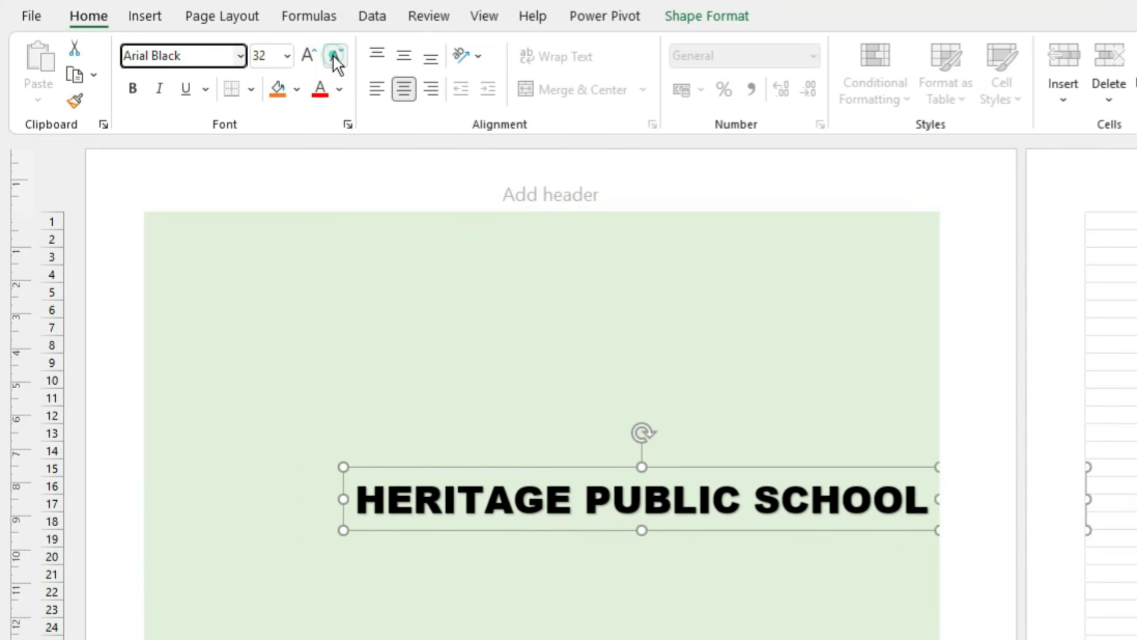
- Move the WordArt title to the top of the green page area, spanning about columns A to K over rows 1 to 4
{"action": "left_click", "coordinate": [496, 532]}
{"action": "left_click_drag", "start_coordinate": [438, 530], "coordinate": [277, 290]}
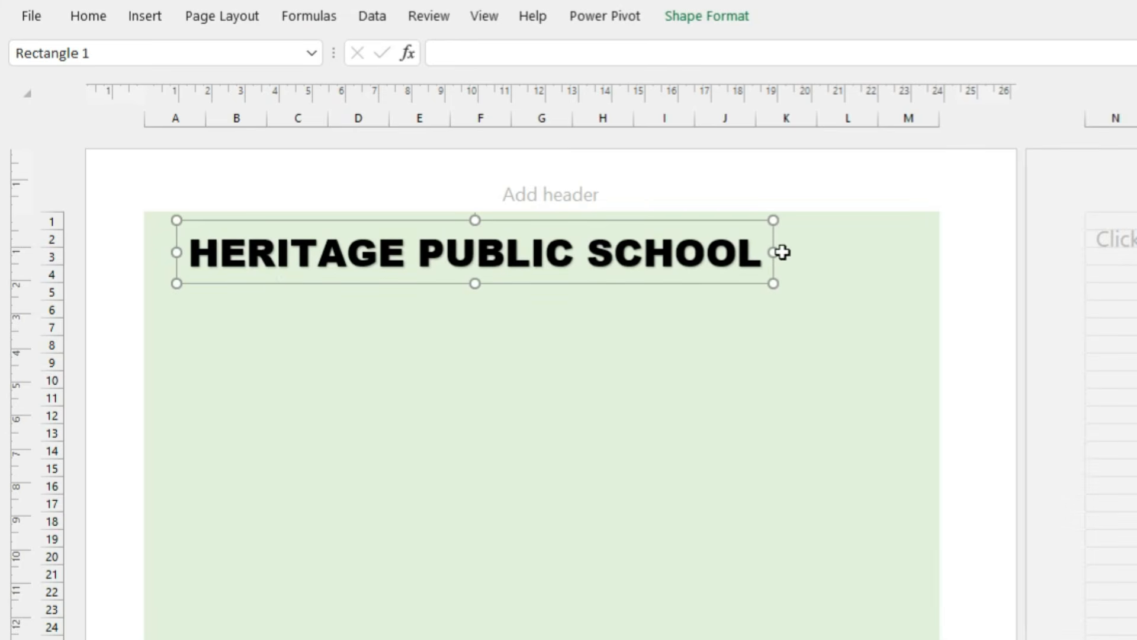
- Widen the school name title box across columns A to M and nudge it up to the top edge of the green area
{"action": "left_click_drag", "start_coordinate": [777, 252], "coordinate": [936, 274]}
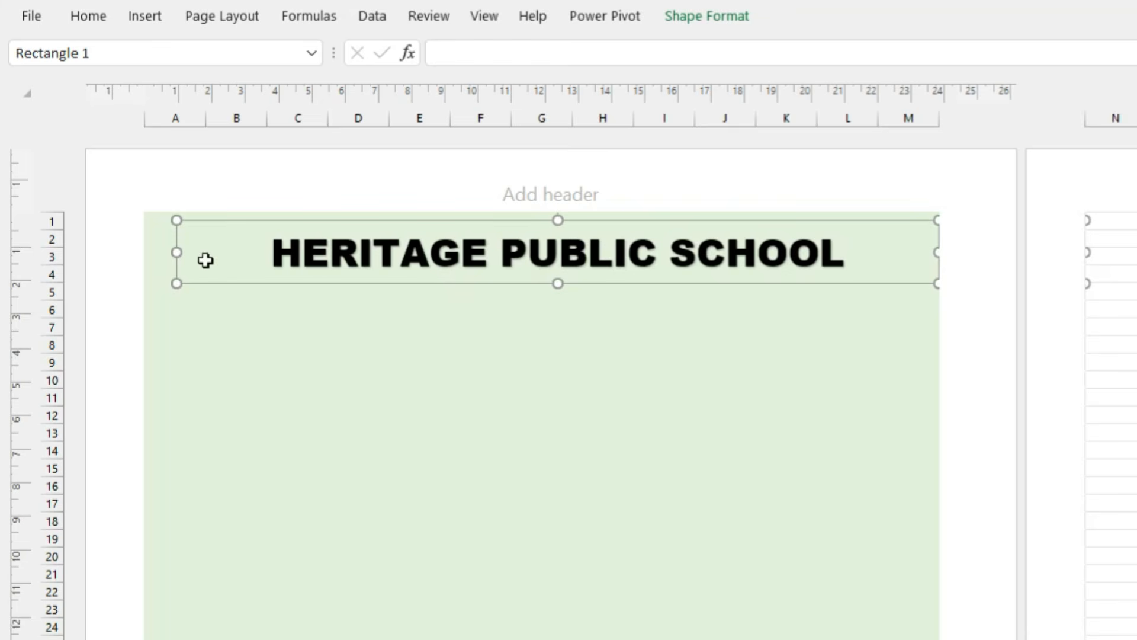
{"action": "left_click_drag", "start_coordinate": [176, 252], "coordinate": [145, 251]}
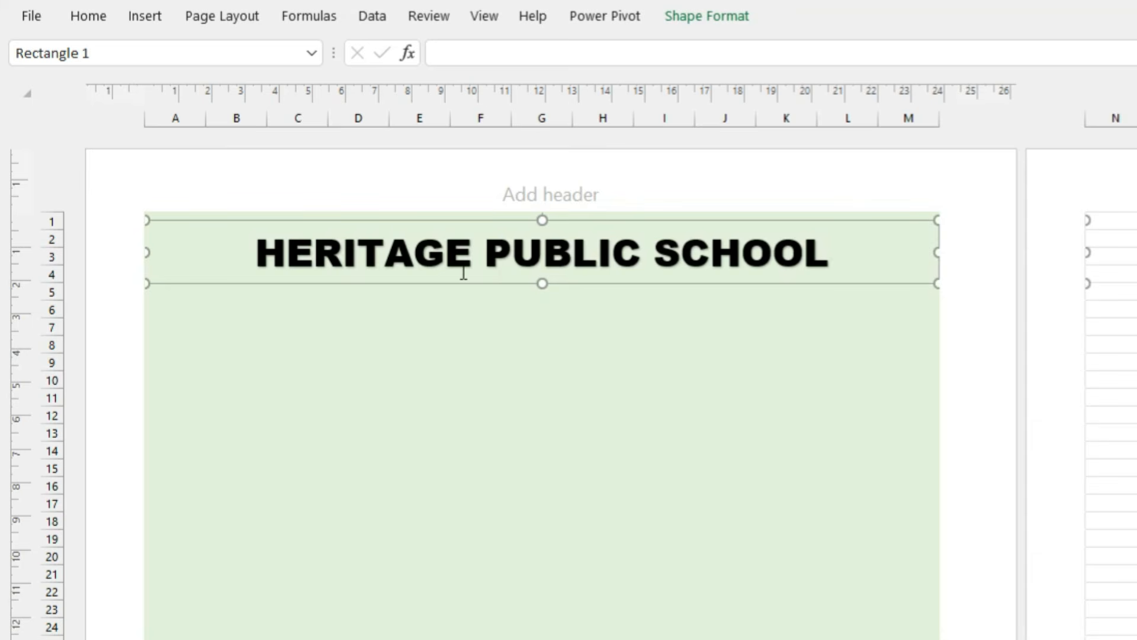
{"action": "key", "text": "Up"}
{"action": "key", "text": "Up"}
{"action": "key", "text": "Up"}
{"action": "key", "text": "Up"}
{"action": "key", "text": "Up"}
{"action": "key", "text": "Up"}
{"action": "key", "text": "Up"}
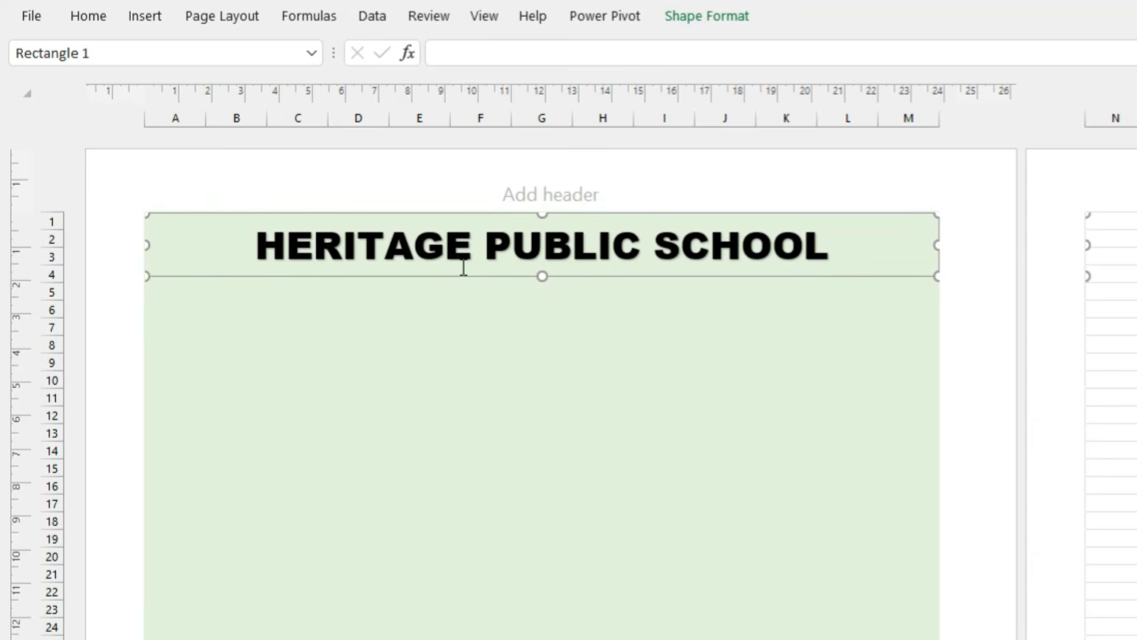
- Try the school name title at font size 36 and return it to 32
{"action": "left_click", "coordinate": [109, 20]}
{"action": "left_click", "coordinate": [309, 57]}
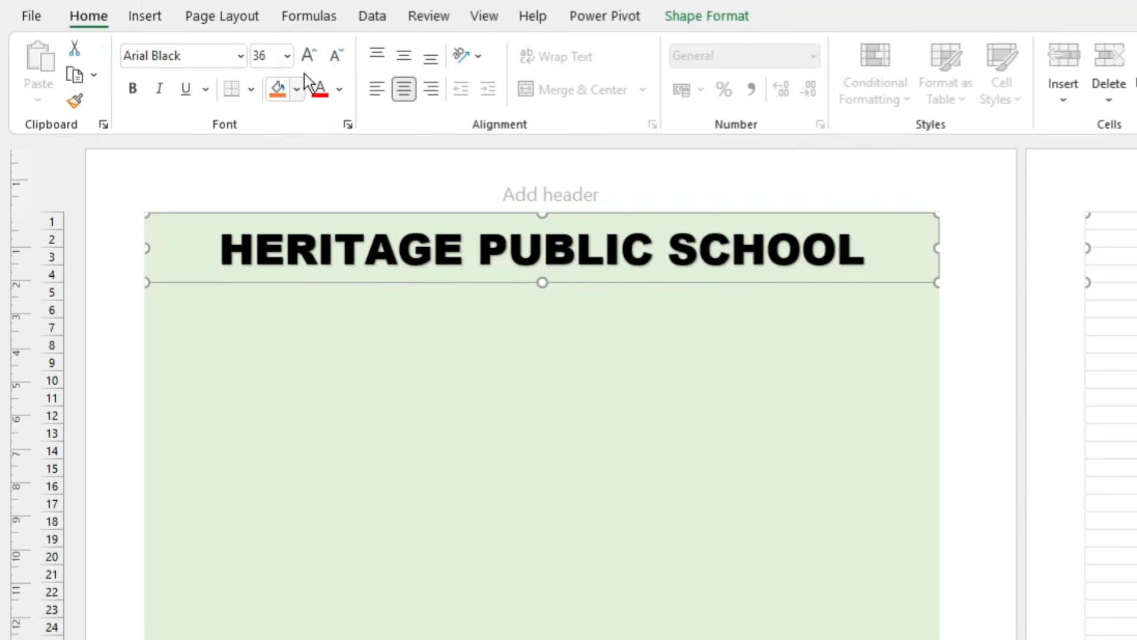
{"action": "left_click", "coordinate": [338, 53]}
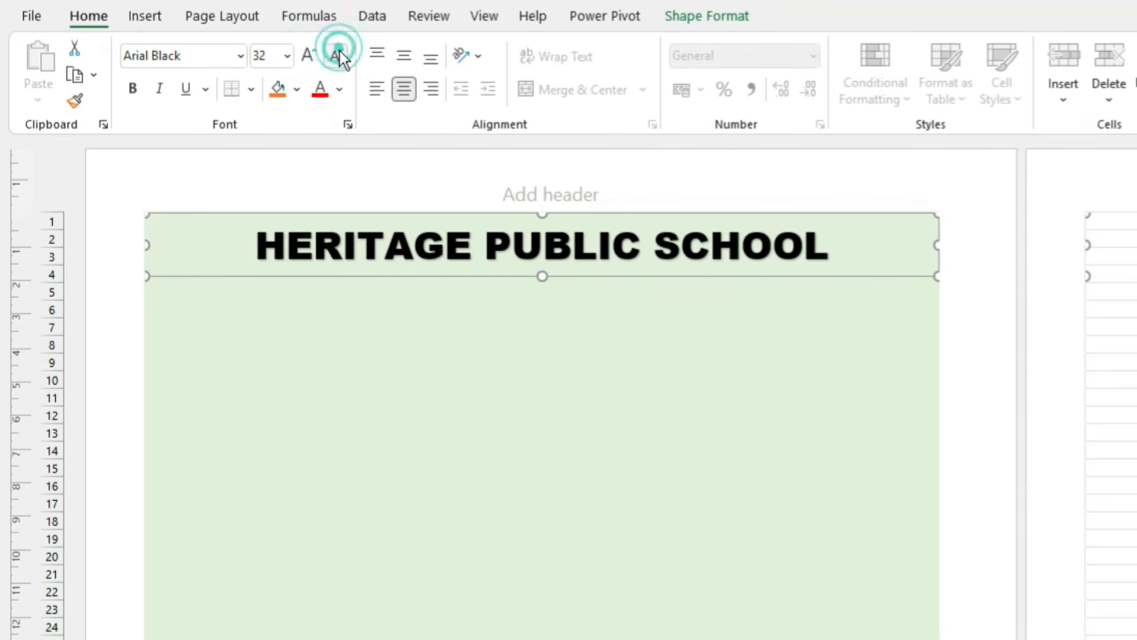
- Duplicate the school name title directly beneath the original, over about rows 3 to 7, and align the copy horizontally with it
{"action": "left_click", "coordinate": [503, 279]}
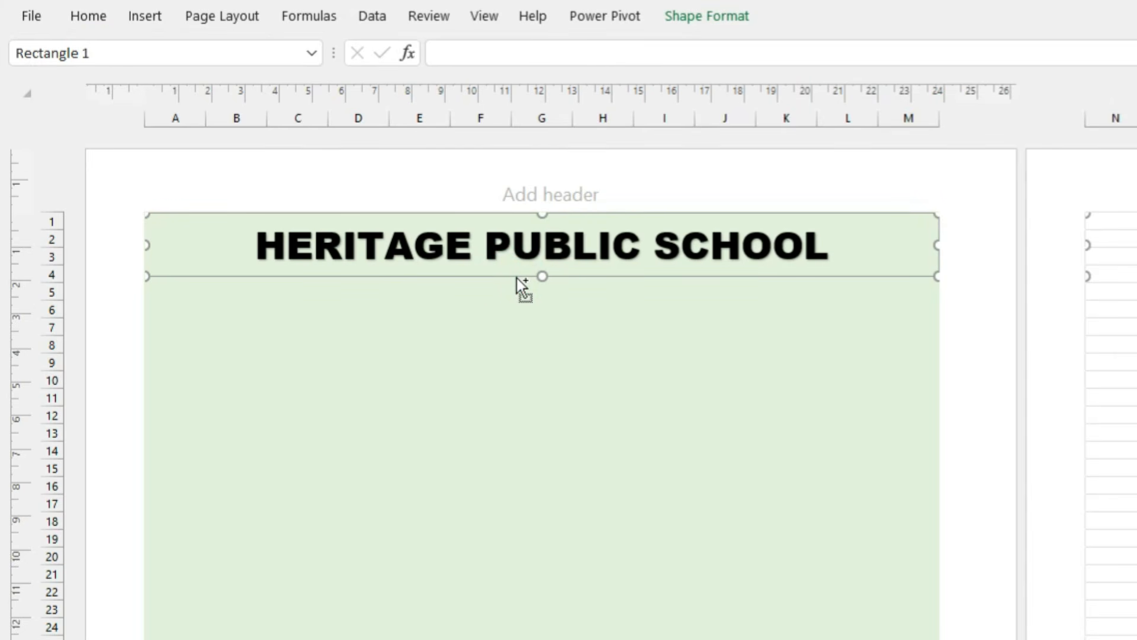
{"action": "left_click_drag", "start_coordinate": [516, 279], "coordinate": [513, 327]}
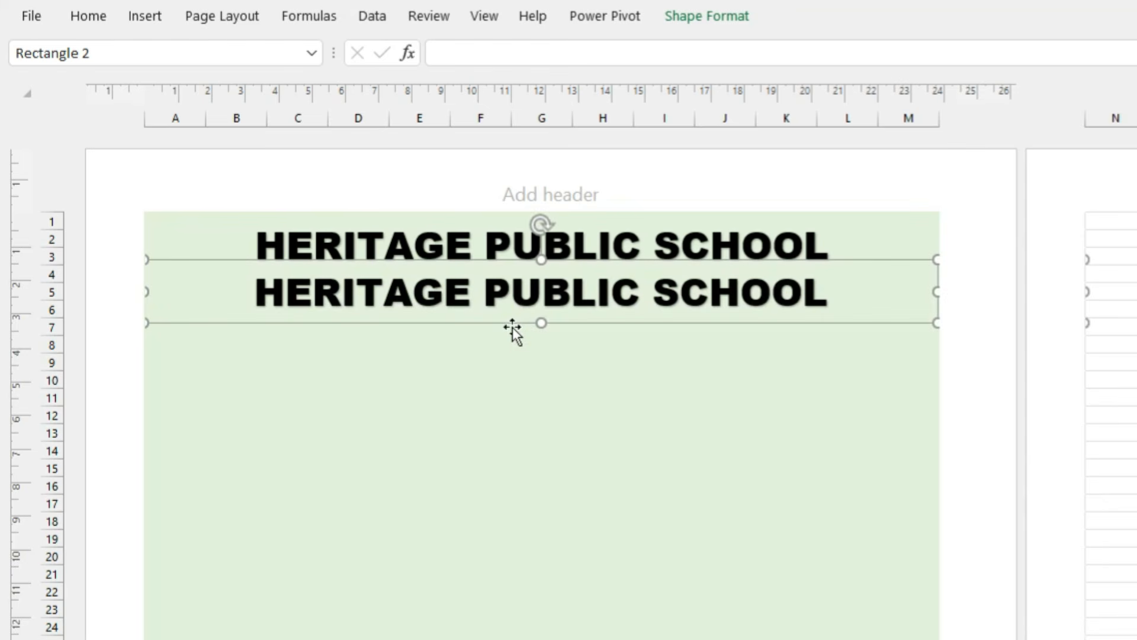
{"action": "key", "text": "Right"}
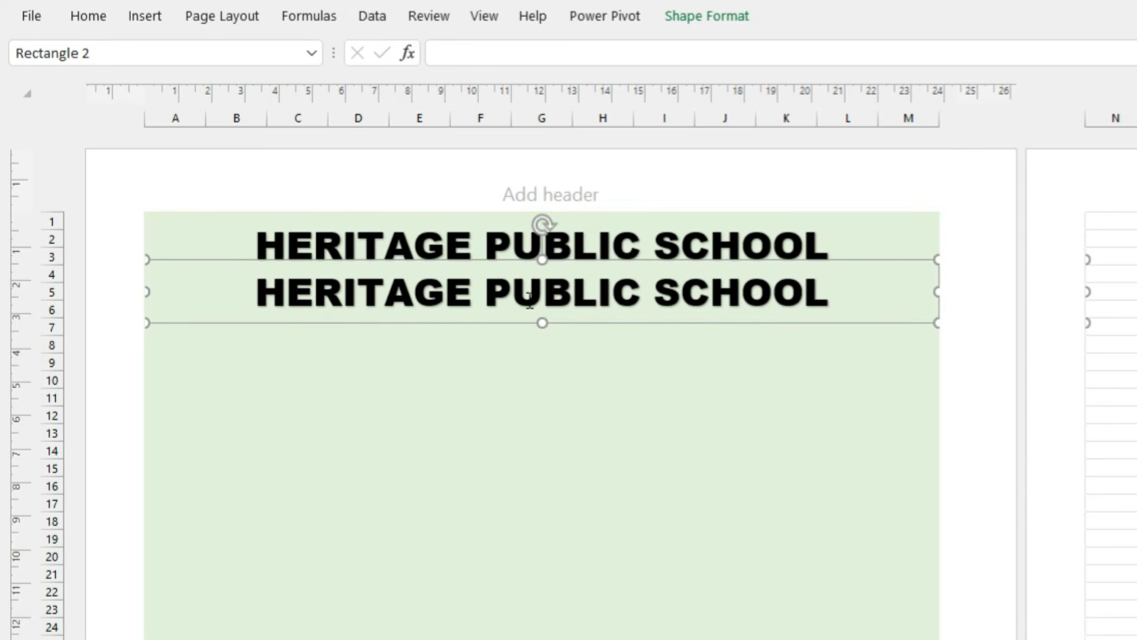
- Replace the duplicated title's text with the school's postal address in capital letters
{"action": "triple_click", "coordinate": [529, 302]}
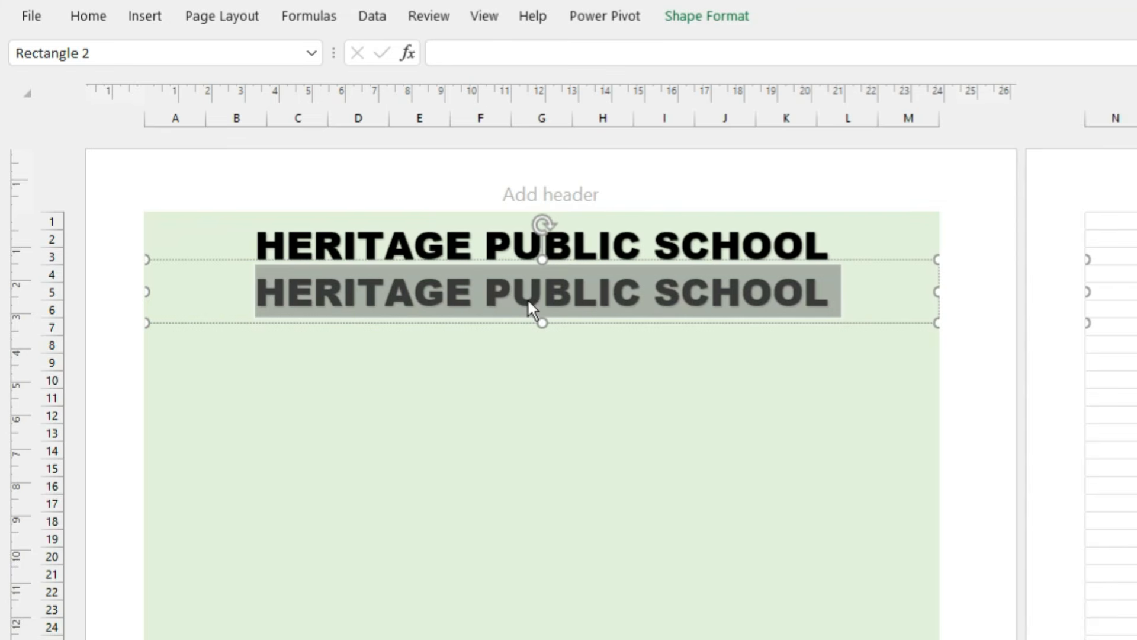
{"action": "type", "text": "BAROLA, "}
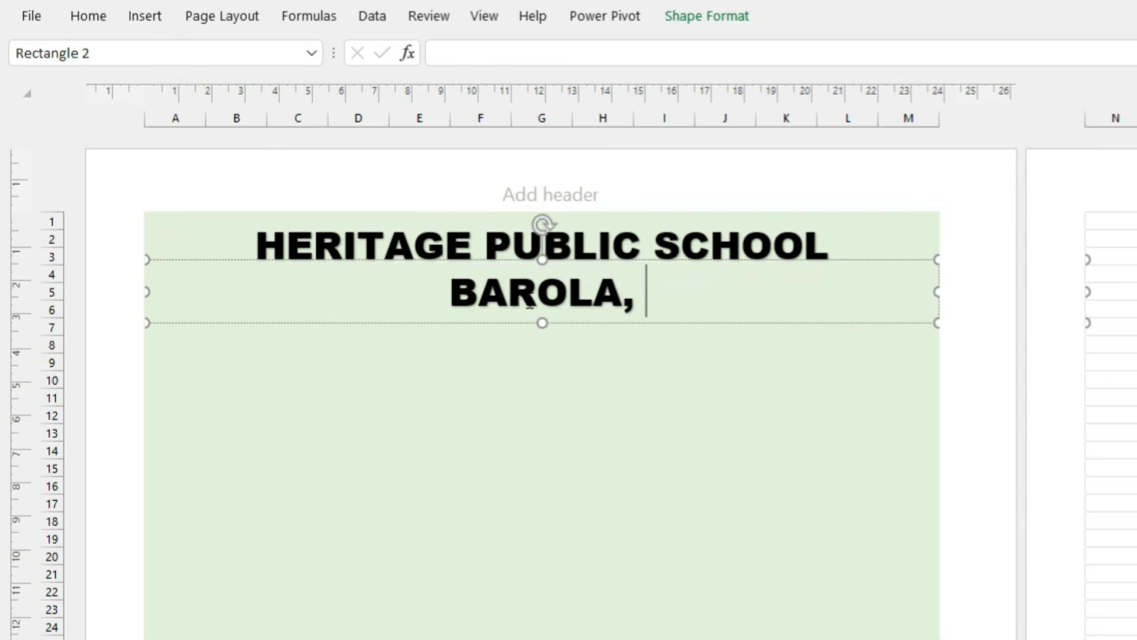
{"action": "type", "text": "SECTOR"}
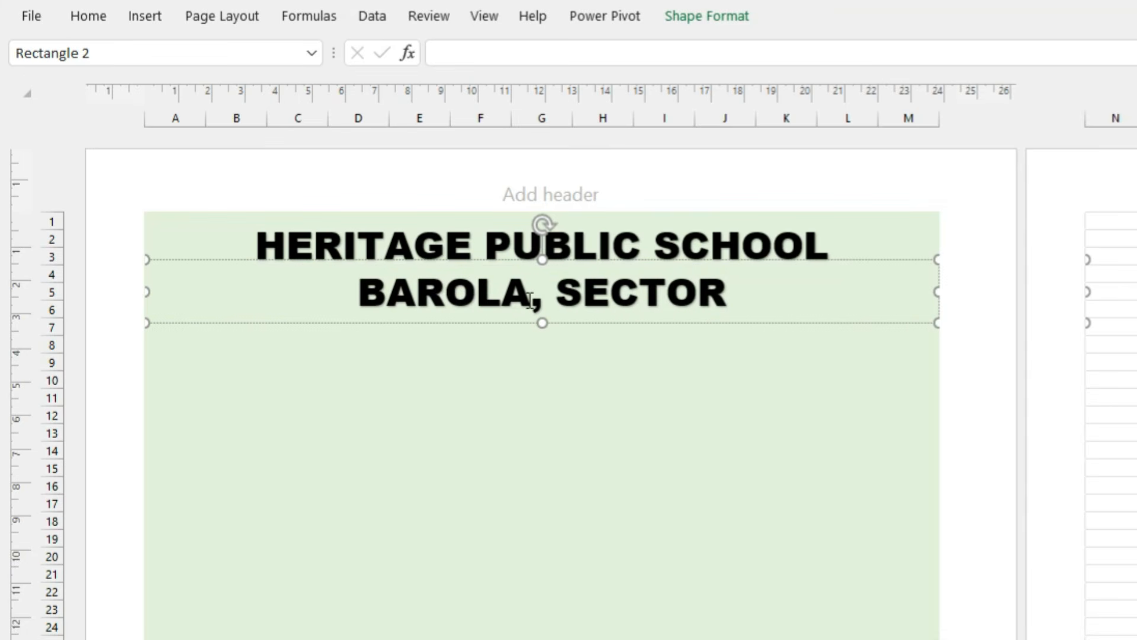
{"action": "key", "text": "BackSpace"}
{"action": "type", "text": "-49, N"}
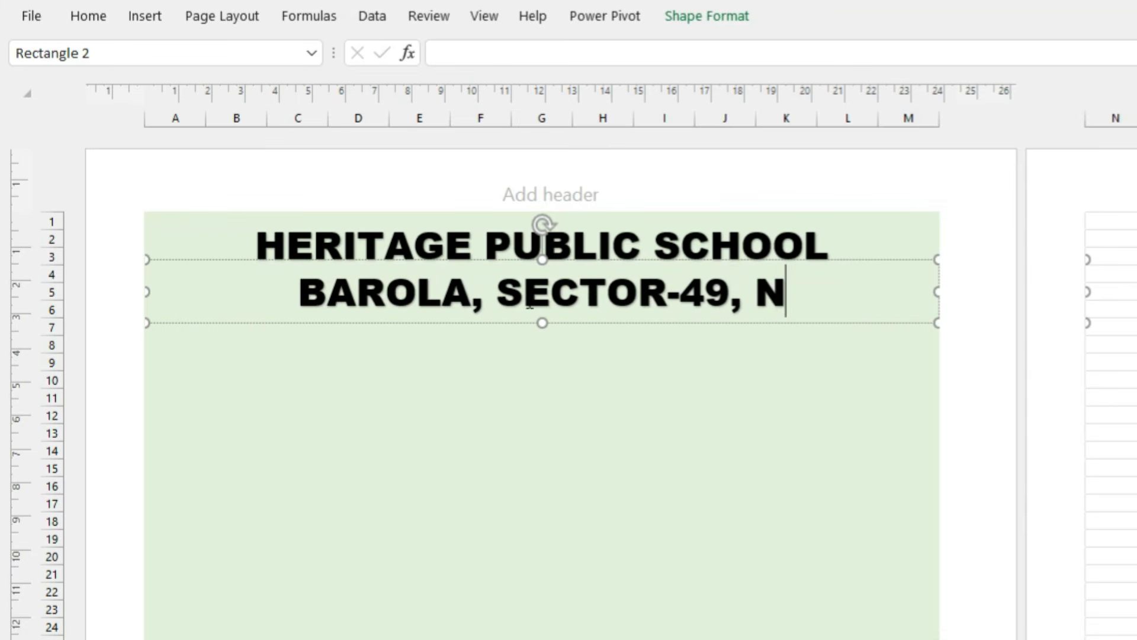
{"action": "type", "text": "OIDA, 20"}
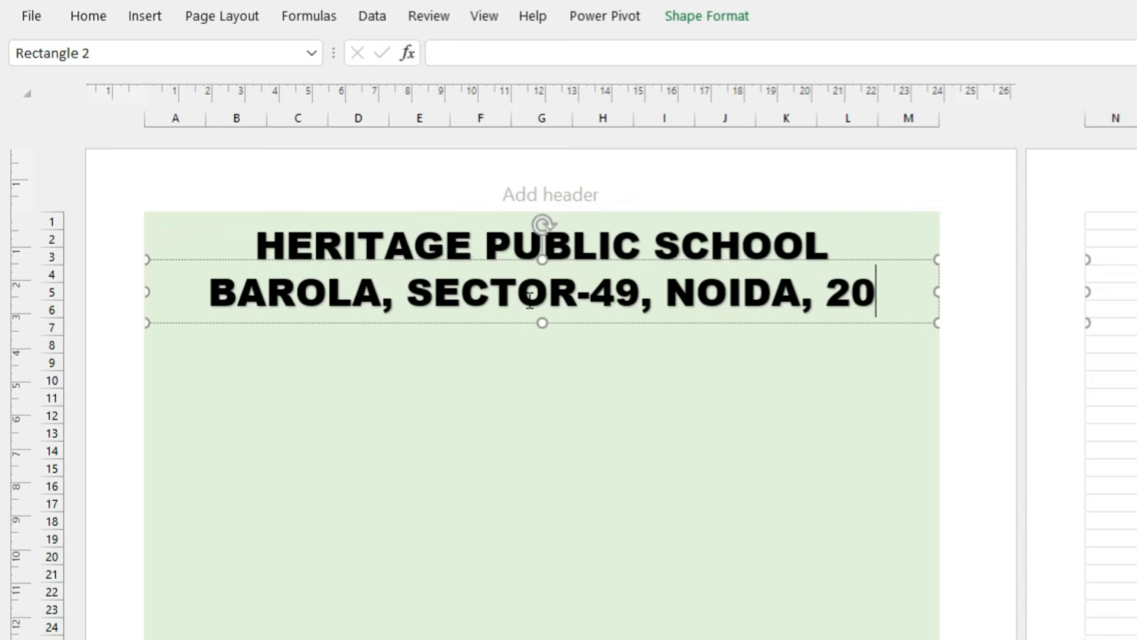
{"action": "type", "text": "1301, UP"}
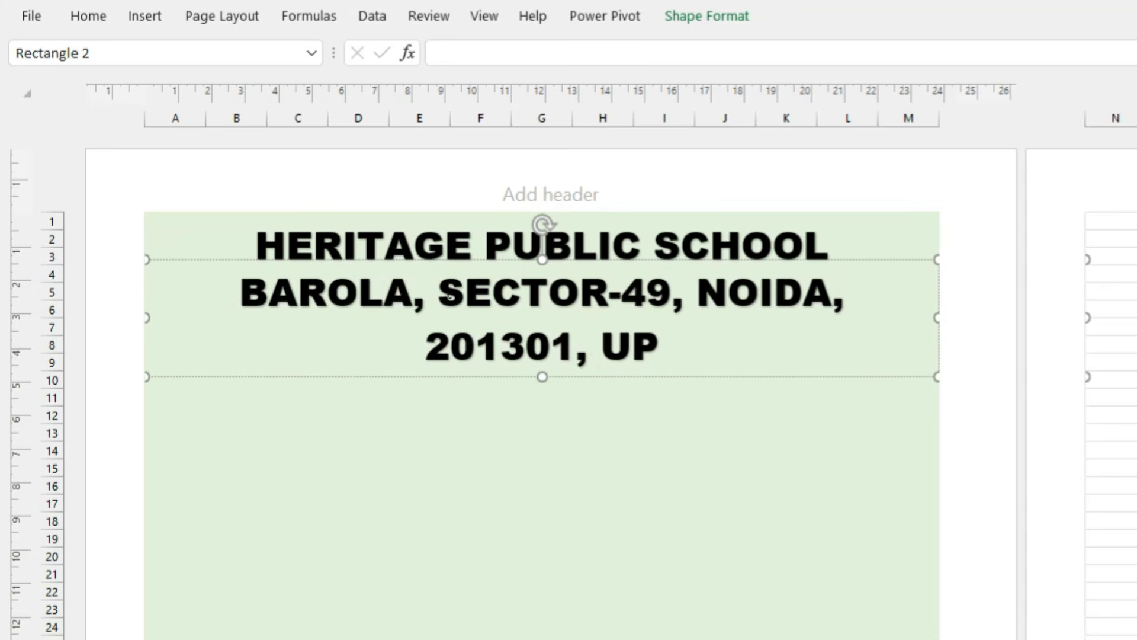
- Change the address line's font to Arial and reduce its size to 24
{"action": "left_click", "coordinate": [595, 377]}
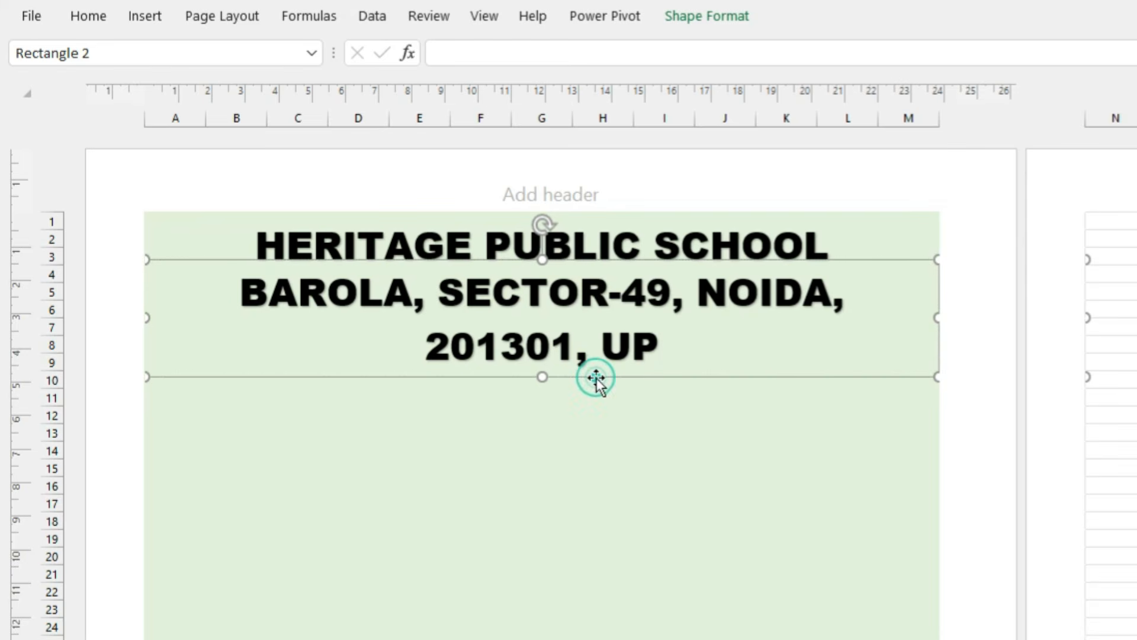
{"action": "left_click", "coordinate": [89, 16]}
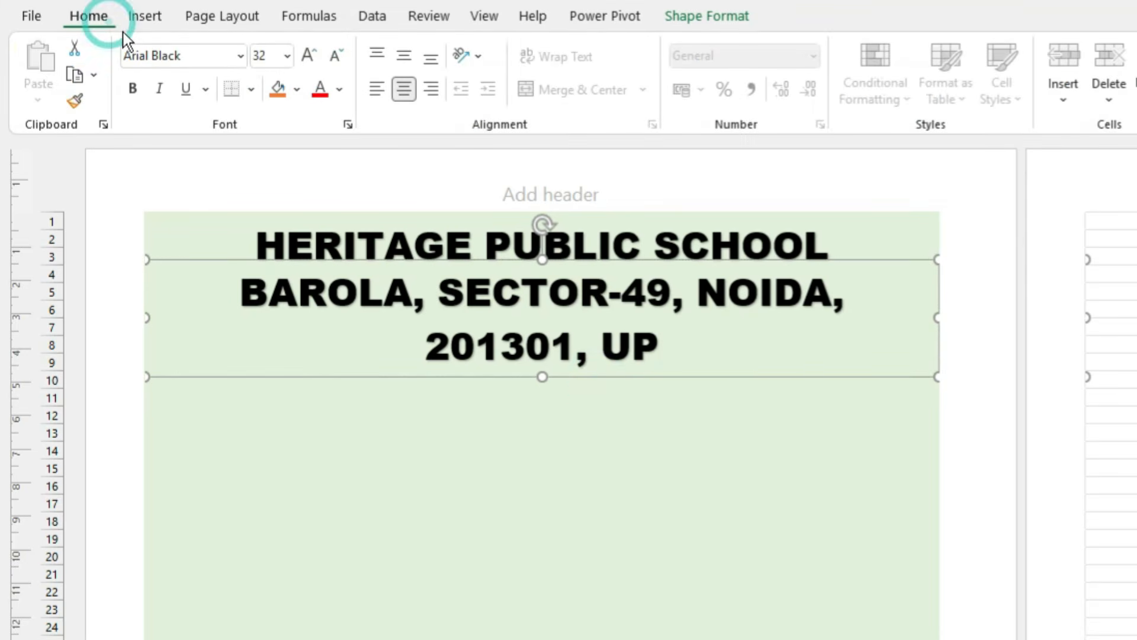
{"action": "left_click", "coordinate": [240, 56]}
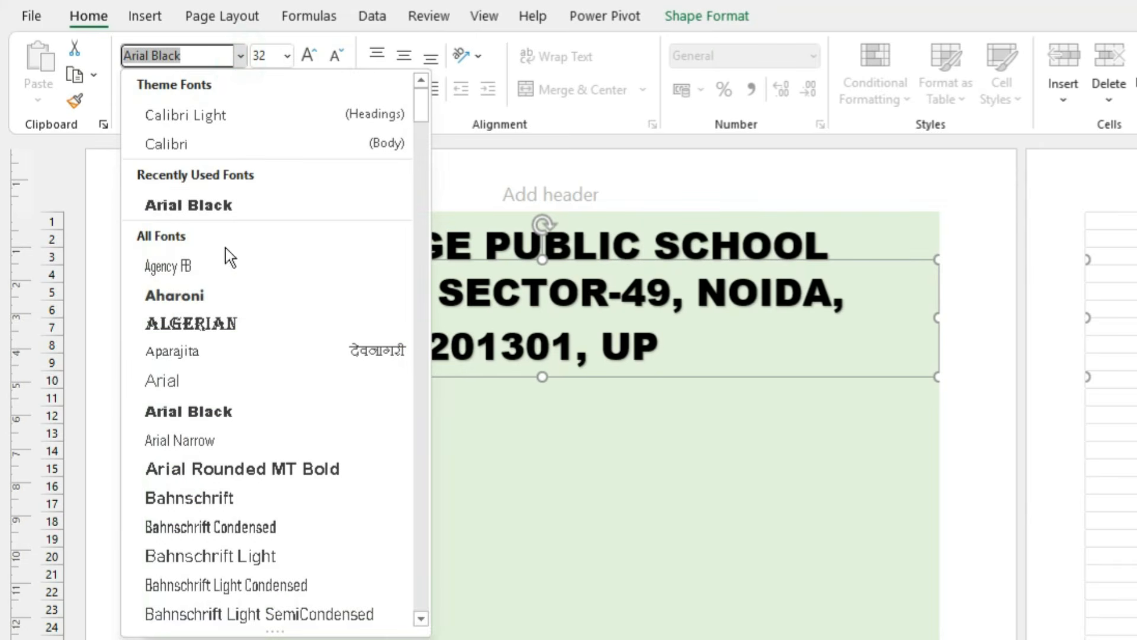
{"action": "left_click", "coordinate": [208, 379]}
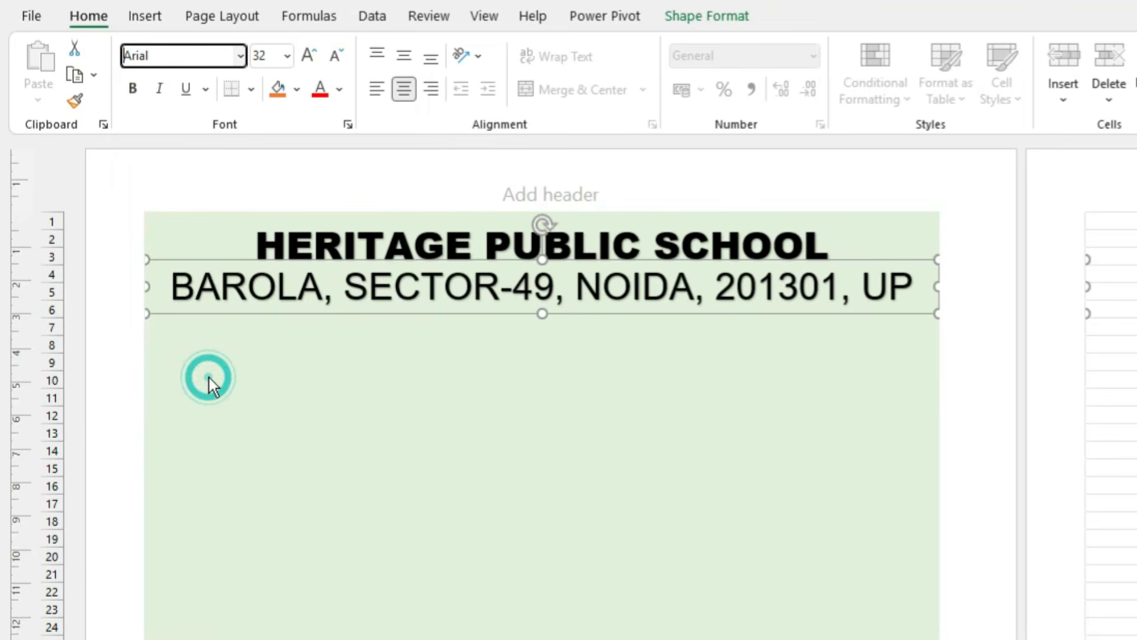
{"action": "left_click", "coordinate": [332, 63]}
{"action": "left_click", "coordinate": [332, 63]}
{"action": "left_click", "coordinate": [331, 62]}
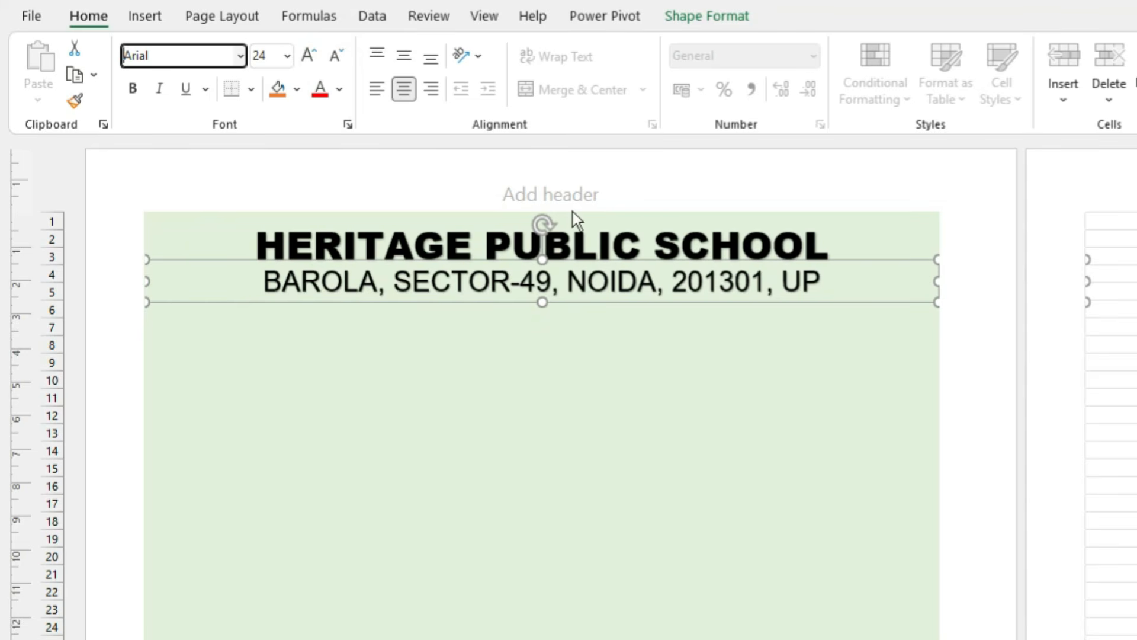
- Remove the text shadow from the address line by applying No Shadow
{"action": "left_click", "coordinate": [705, 23]}
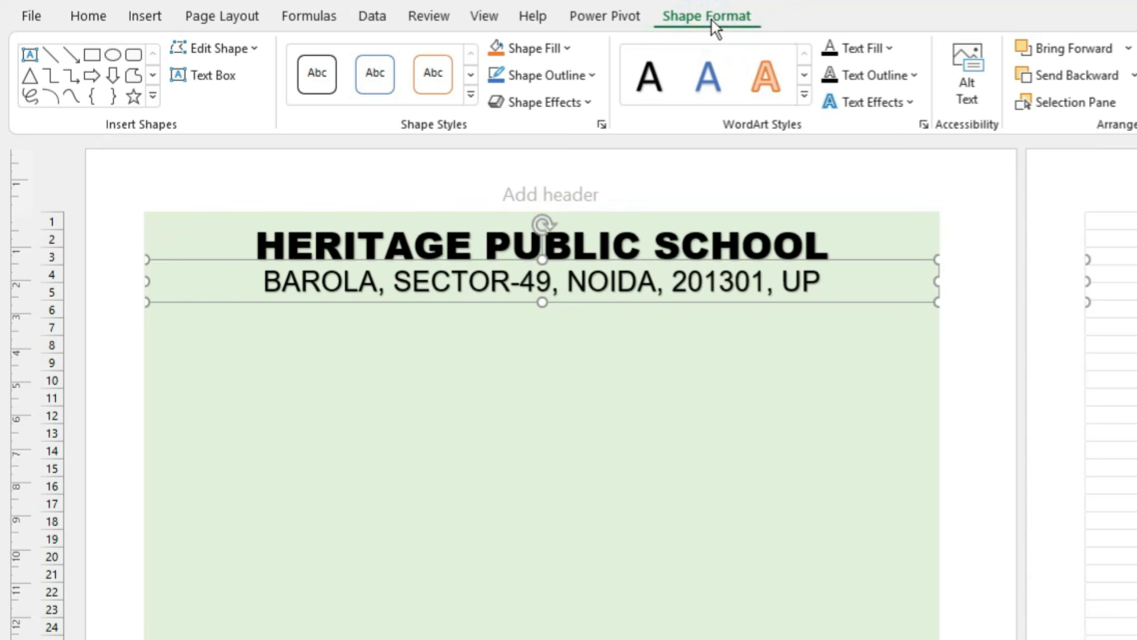
{"action": "left_click", "coordinate": [914, 101]}
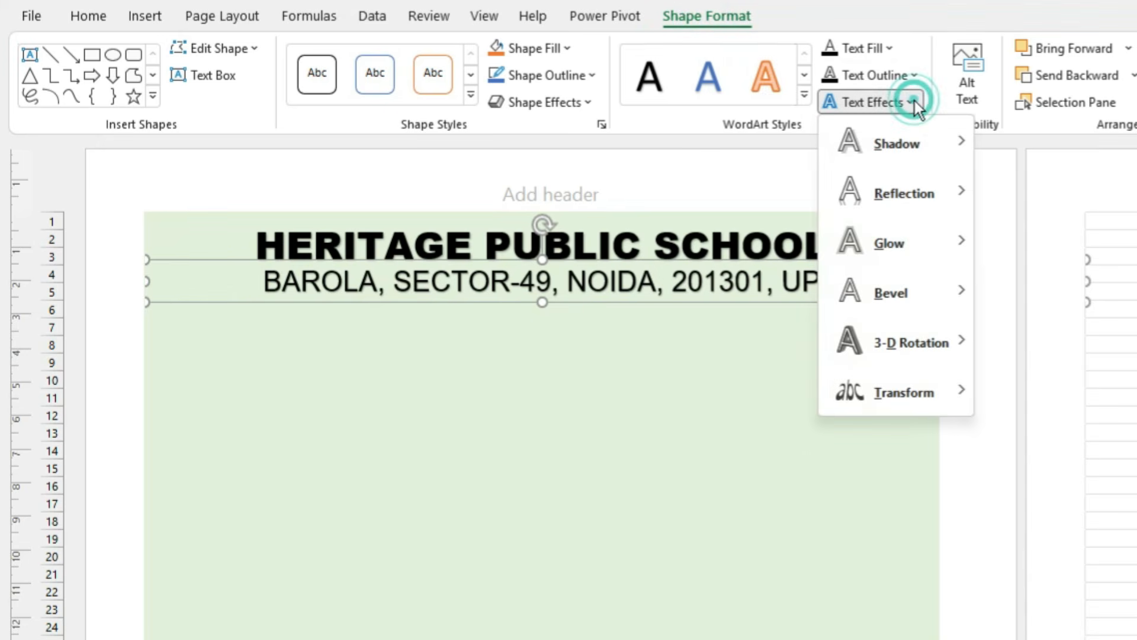
{"action": "mouse_move", "coordinate": [934, 144]}
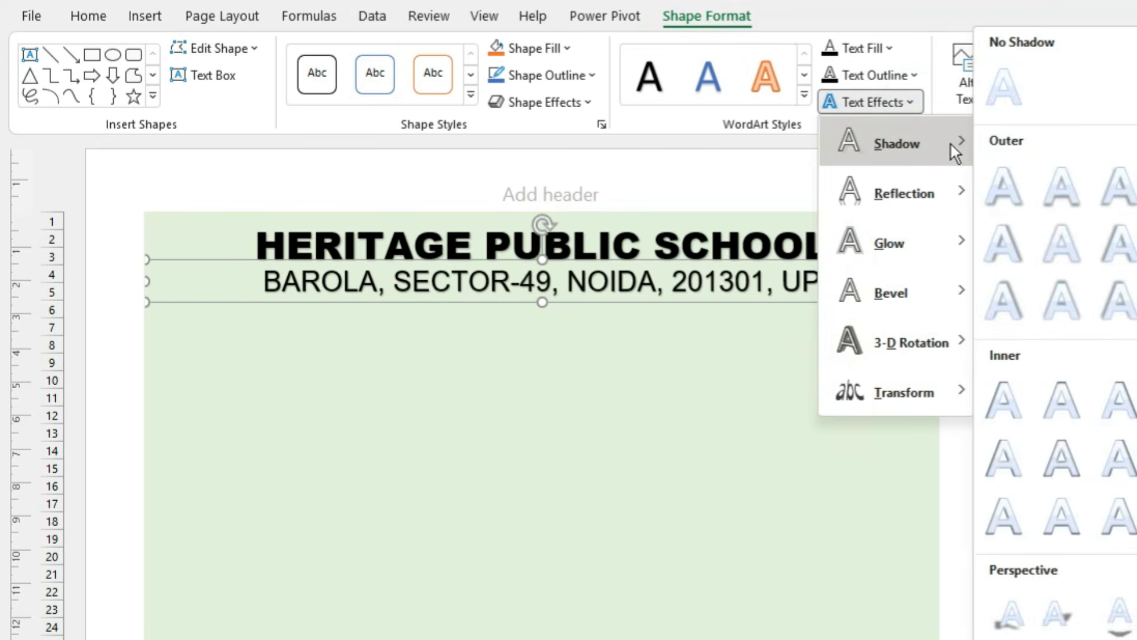
{"action": "left_click", "coordinate": [1008, 93]}
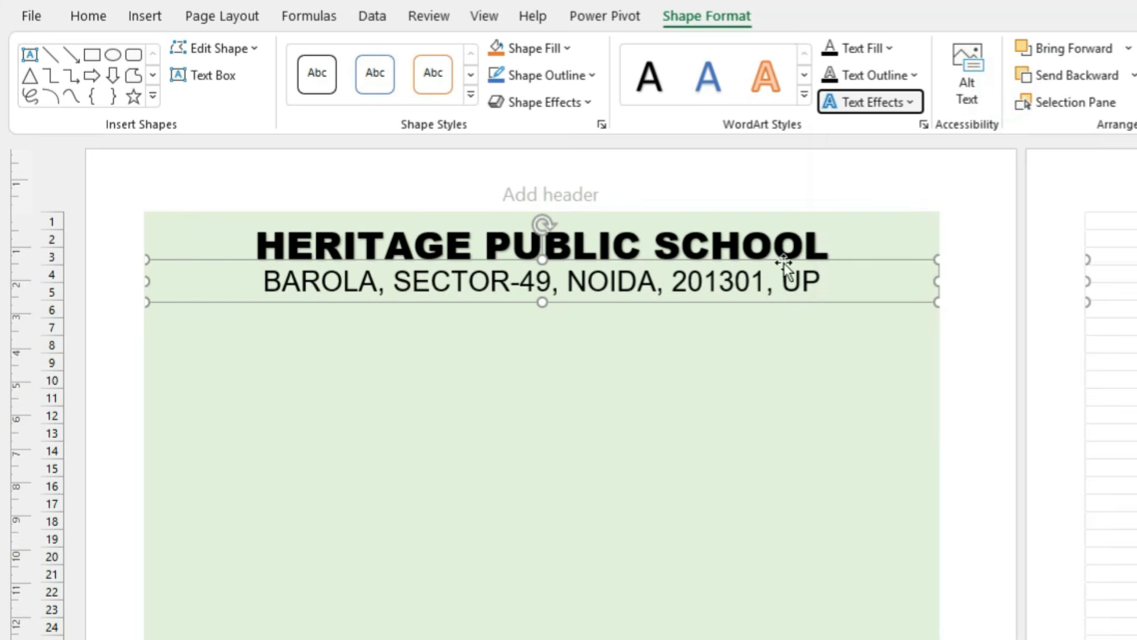
- Change the address line's font to Calibri and settle its size at 24
{"action": "left_click", "coordinate": [102, 23]}
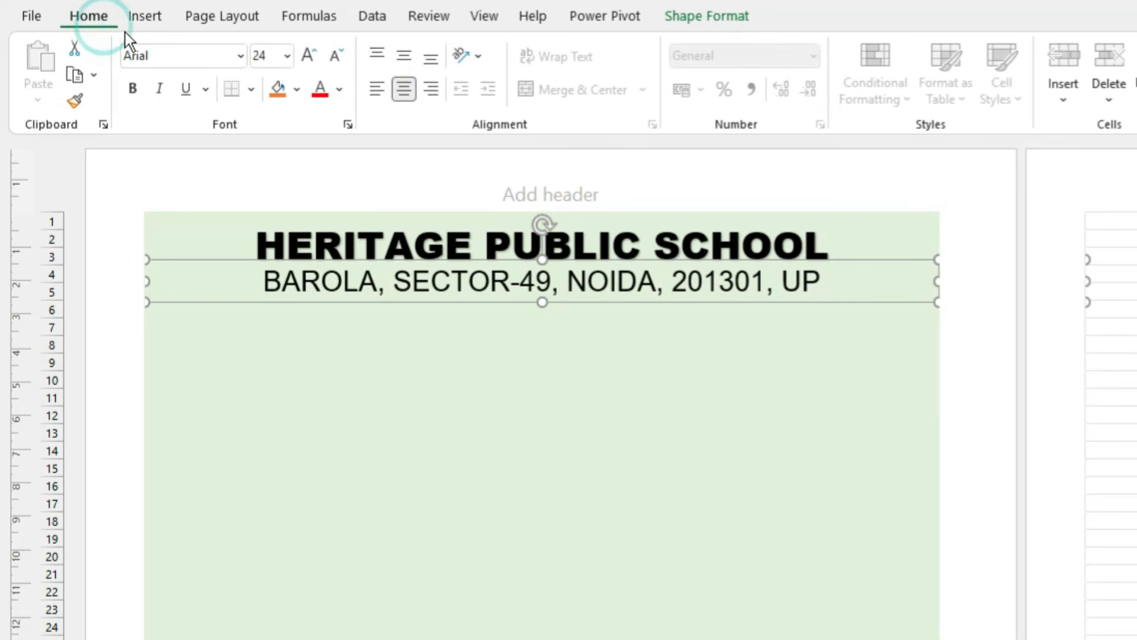
{"action": "left_click", "coordinate": [335, 57]}
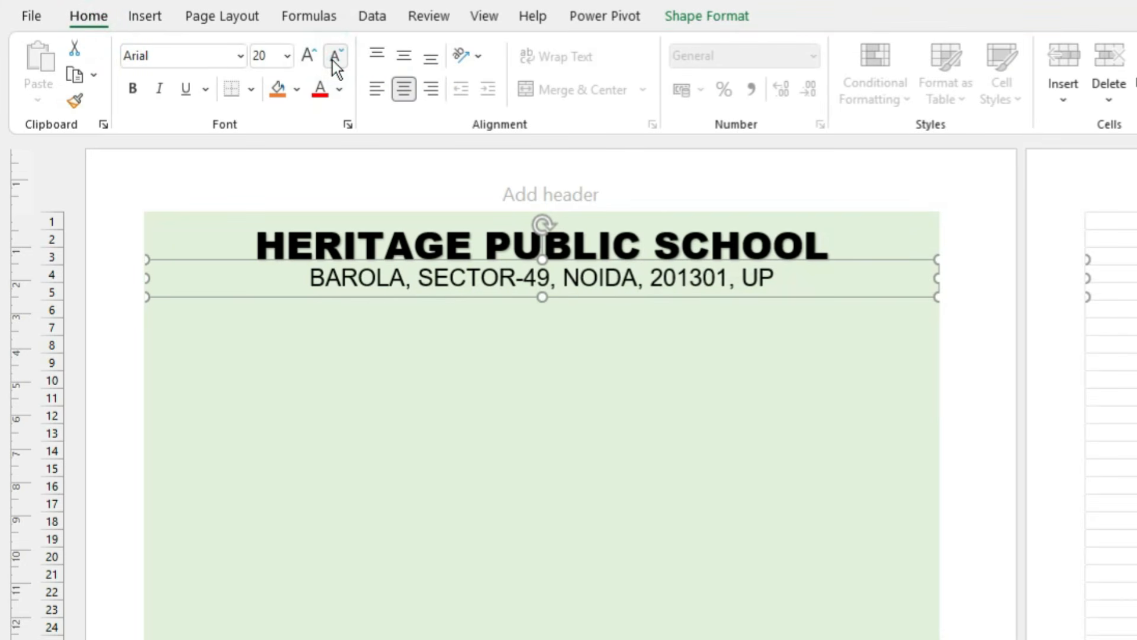
{"action": "left_click", "coordinate": [241, 57]}
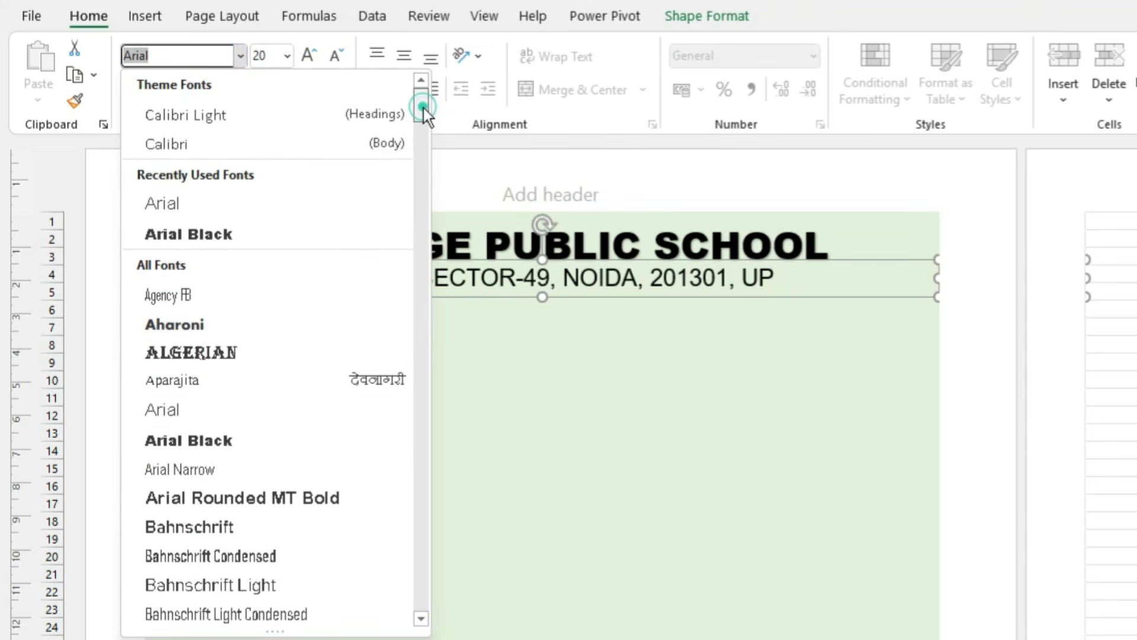
{"action": "left_click_drag", "start_coordinate": [424, 108], "coordinate": [425, 172]}
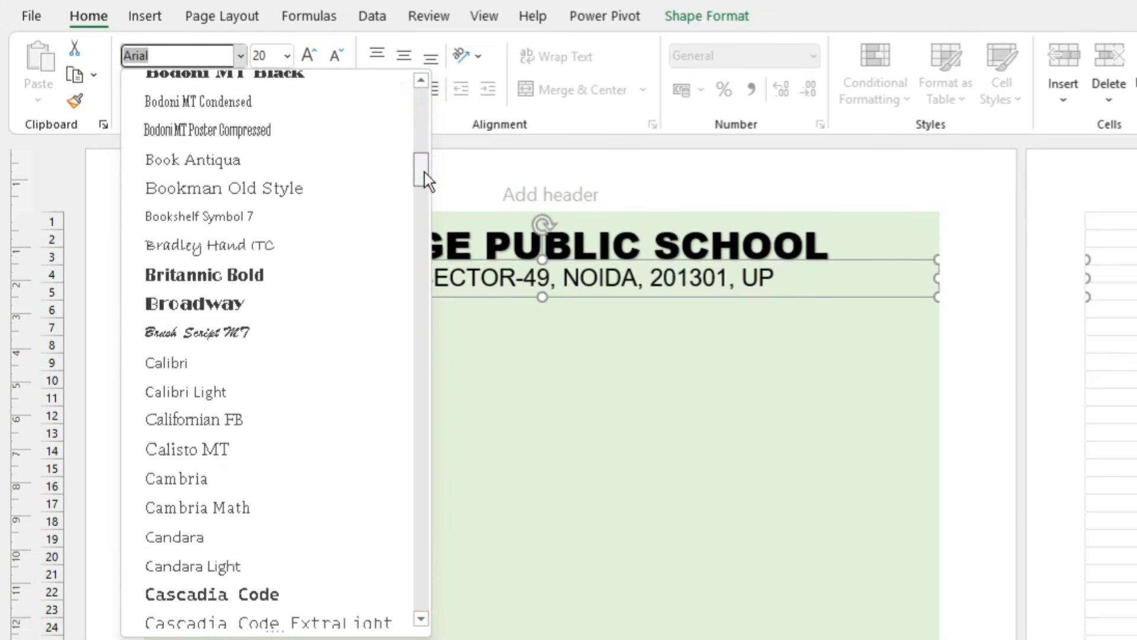
{"action": "left_click", "coordinate": [258, 366]}
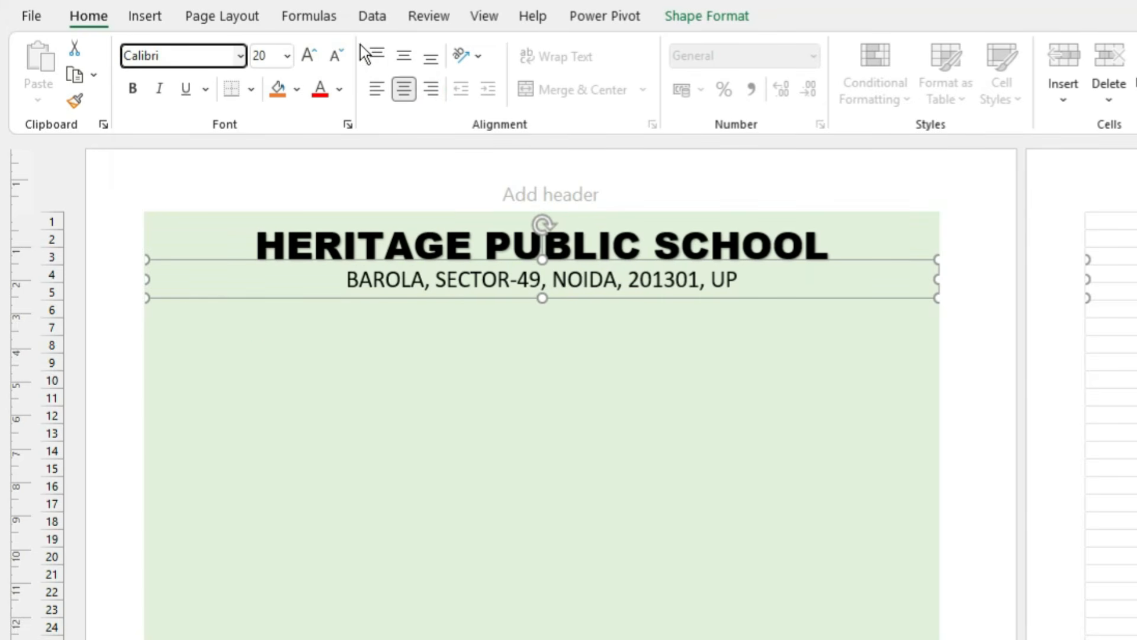
{"action": "left_click", "coordinate": [309, 55]}
{"action": "left_click", "coordinate": [309, 55]}
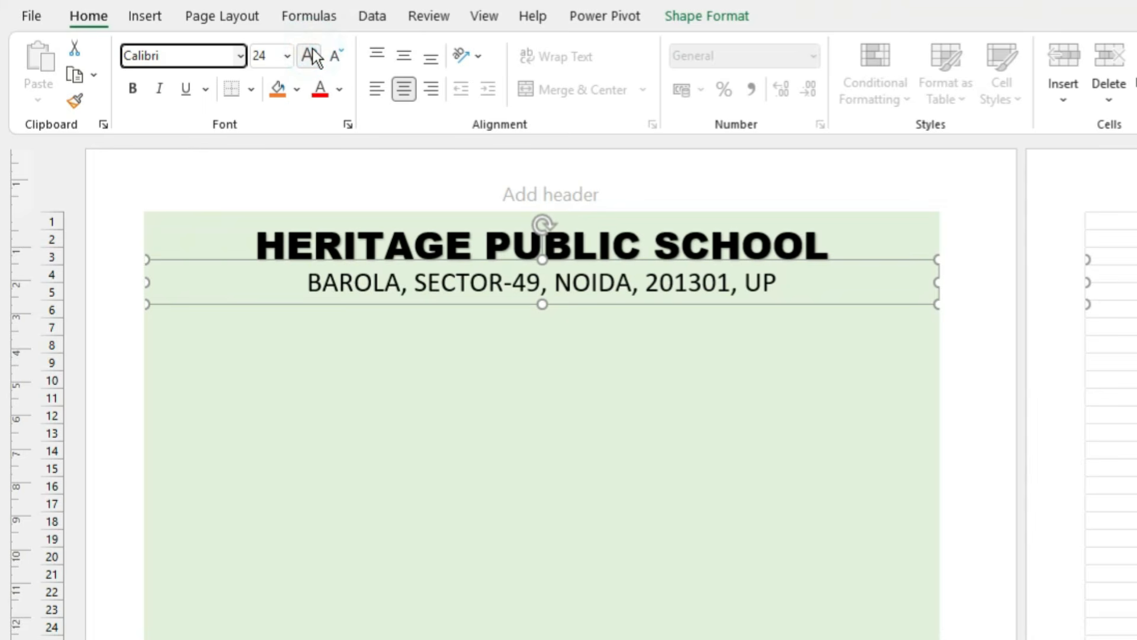
{"action": "left_click", "coordinate": [309, 55]}
{"action": "left_click", "coordinate": [334, 51]}
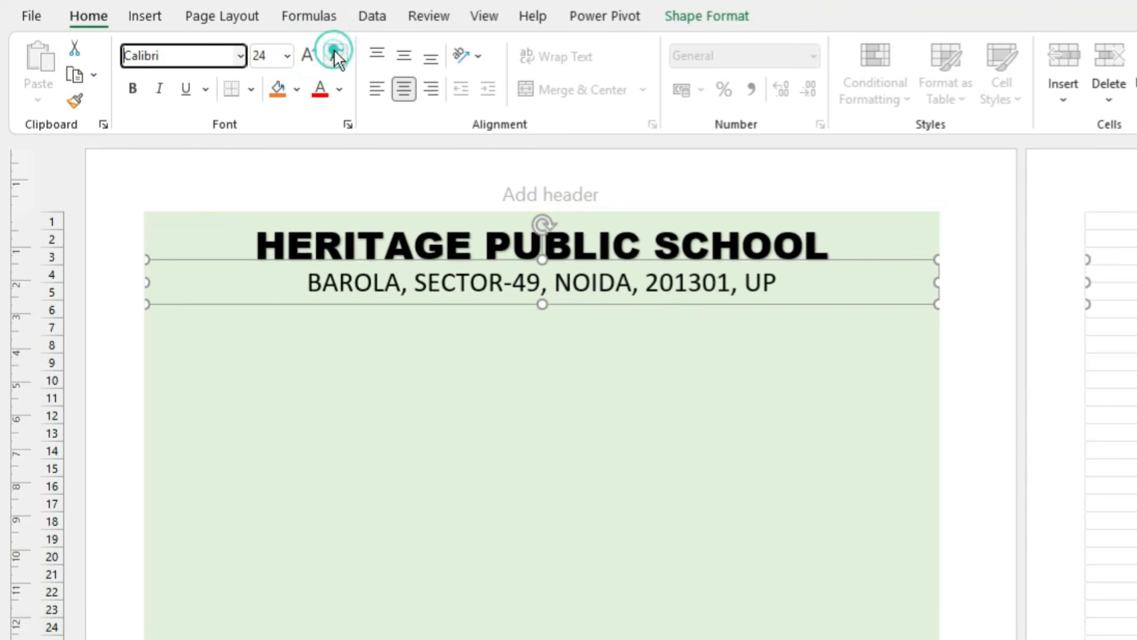
- Duplicate the address line just below itself and replace the copy's text with Session 2025-26
{"action": "left_click", "coordinate": [171, 338]}
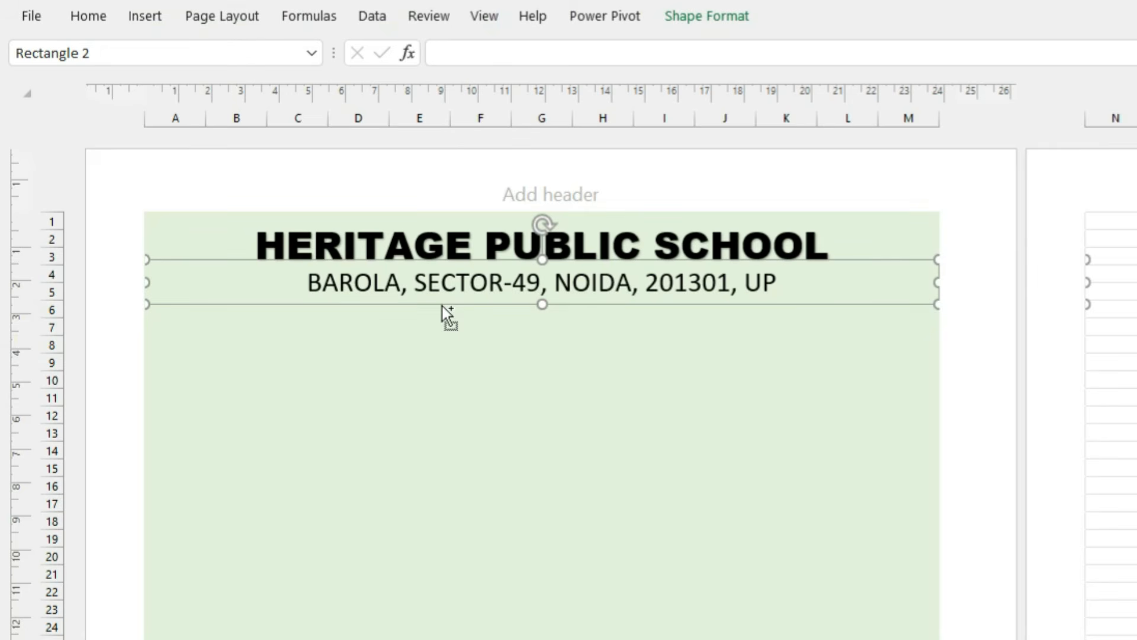
{"action": "left_click_drag", "start_coordinate": [442, 306], "coordinate": [439, 343]}
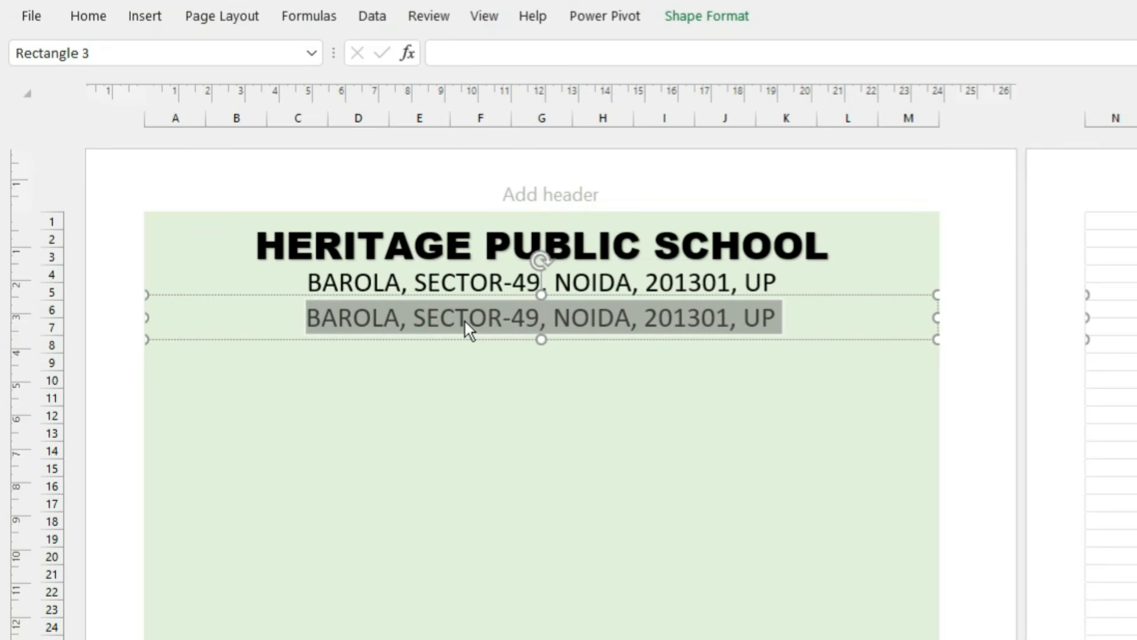
{"action": "type", "text": "Sessi"}
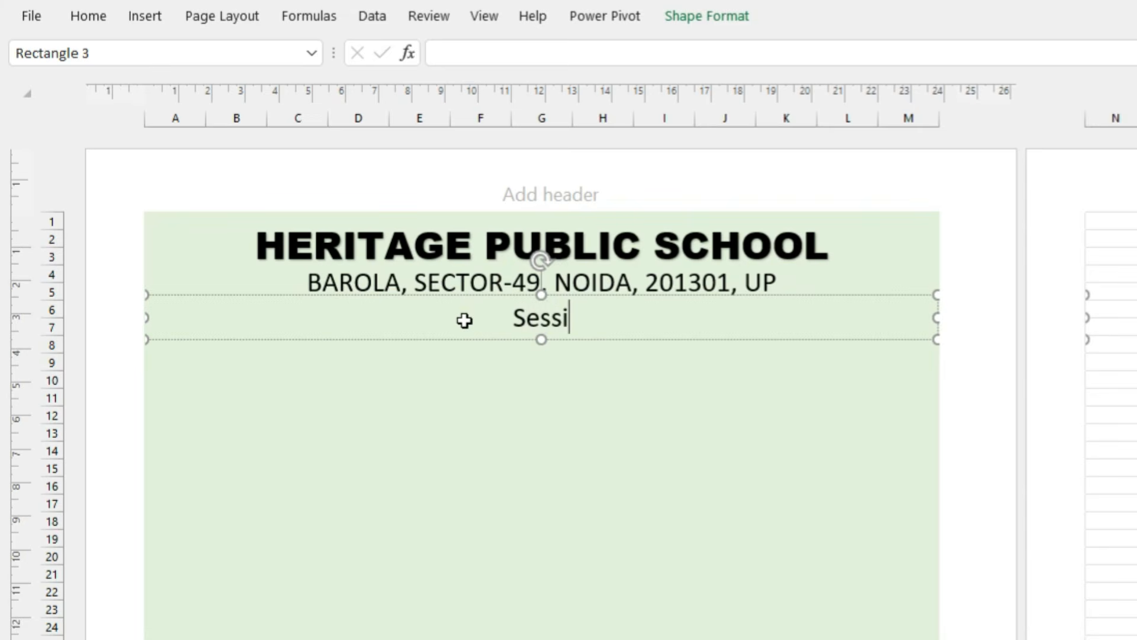
{"action": "type", "text": "on 20"}
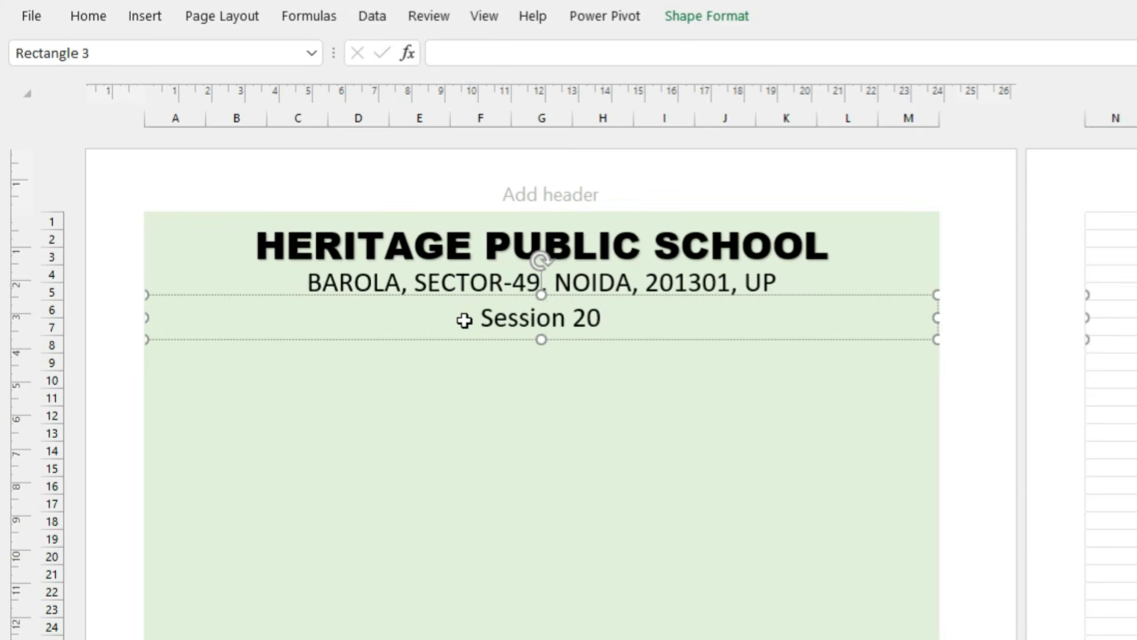
{"action": "type", "text": "25-26"}
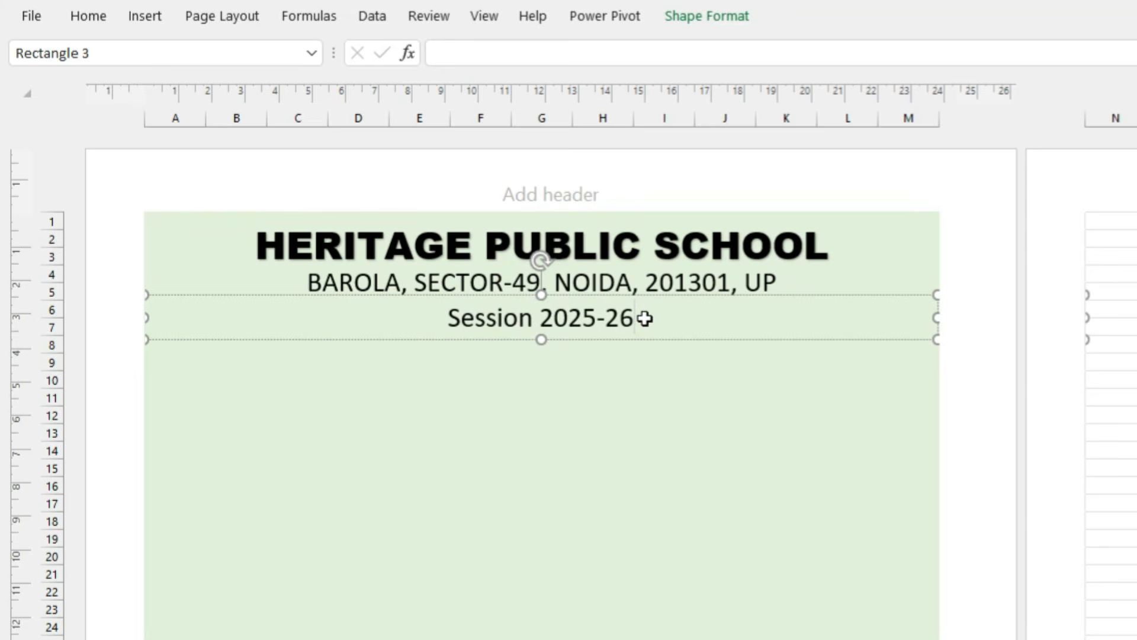
- Make the Session 2025-26 line bold and underlined
{"action": "key", "text": "ctrl+a"}
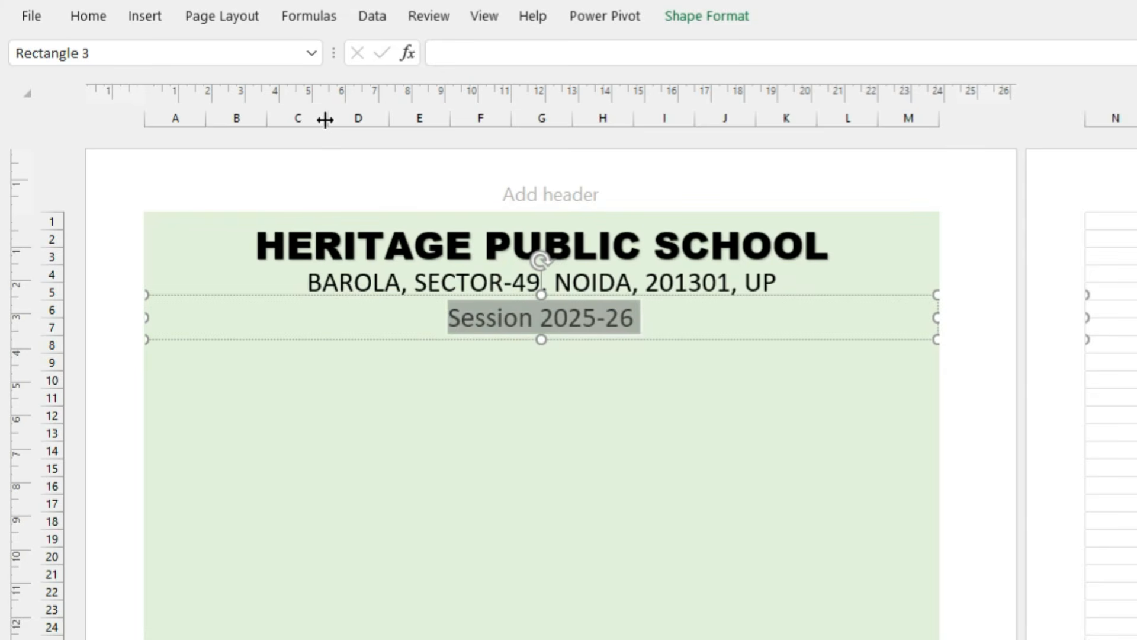
{"action": "key", "text": "ctrl+b"}
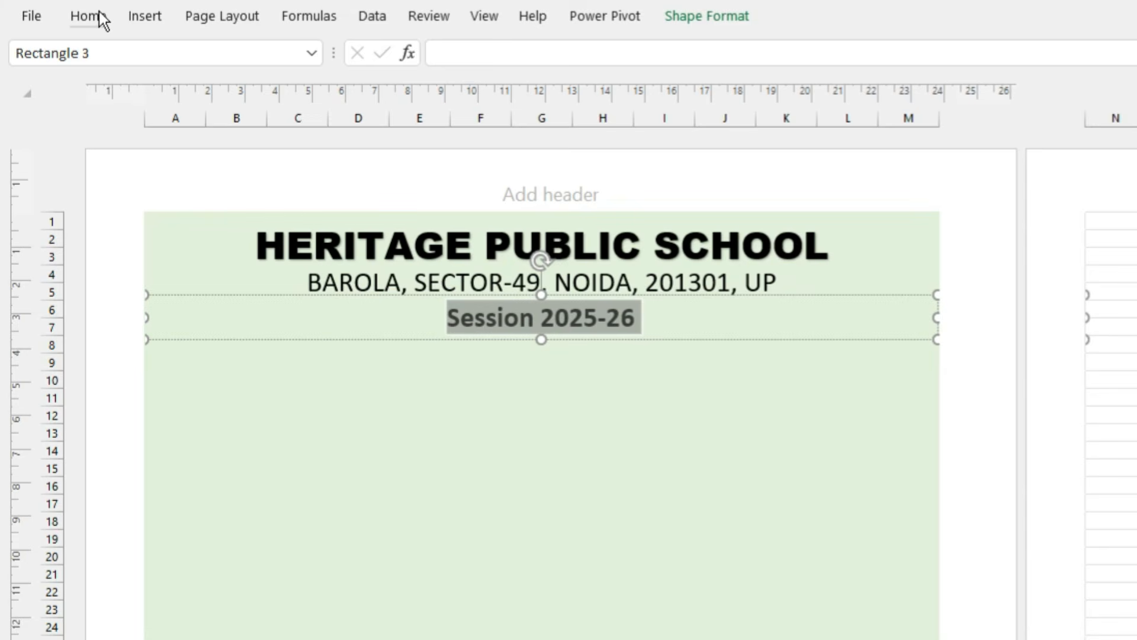
{"action": "key", "text": "ctrl+u"}
{"action": "left_click", "coordinate": [358, 380]}
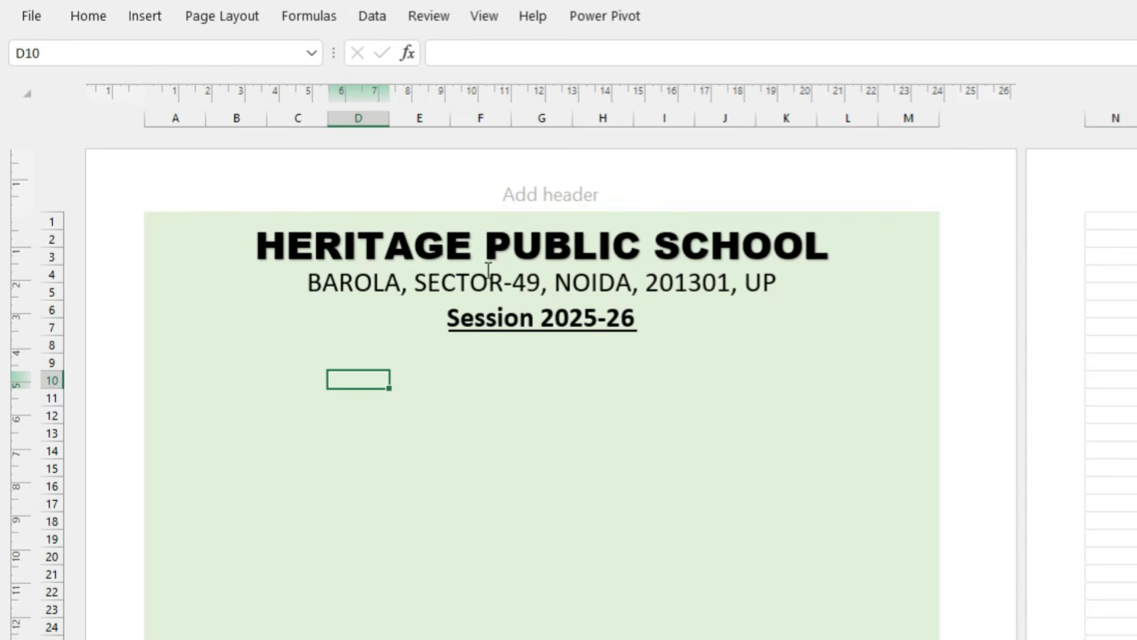
- Duplicate the HERITAGE PUBLIC SCHOOL heading box and place the copy just below the session line
{"action": "left_click", "coordinate": [513, 256]}
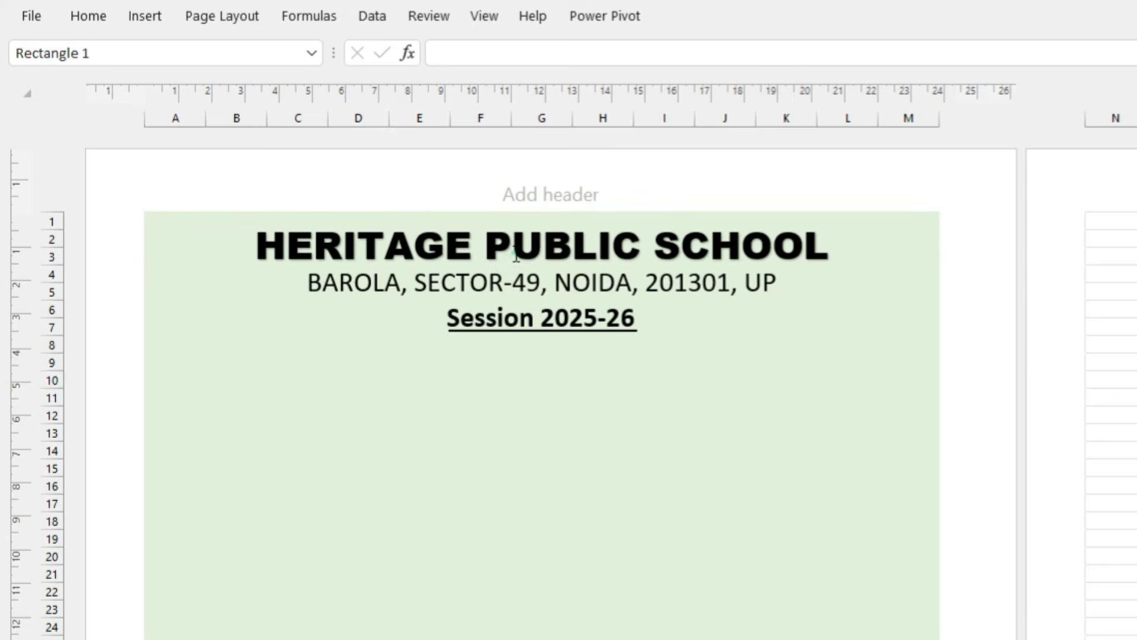
{"action": "left_click", "coordinate": [525, 213]}
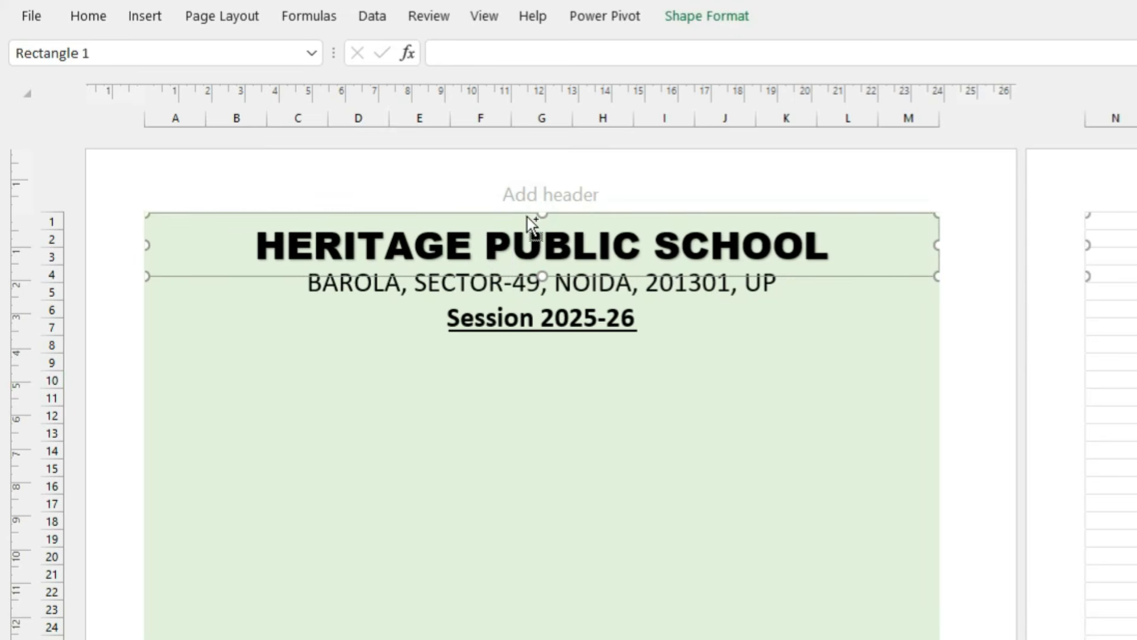
{"action": "key", "text": "ctrl+d"}
{"action": "left_click_drag", "start_coordinate": [417, 289], "coordinate": [401, 386]}
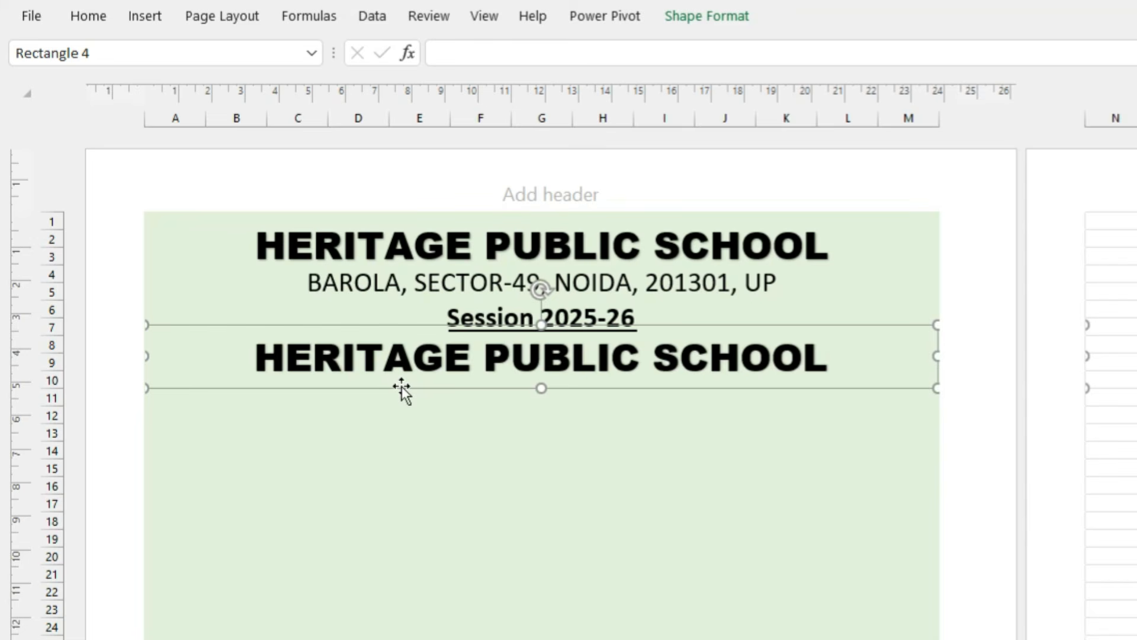
{"action": "key", "text": "Down"}
{"action": "key", "text": "Down"}
{"action": "key", "text": "Down"}
{"action": "key", "text": "Down"}
- Replace the text of the duplicated heading below the session line with REPORT CARD
{"action": "left_click", "coordinate": [578, 377]}
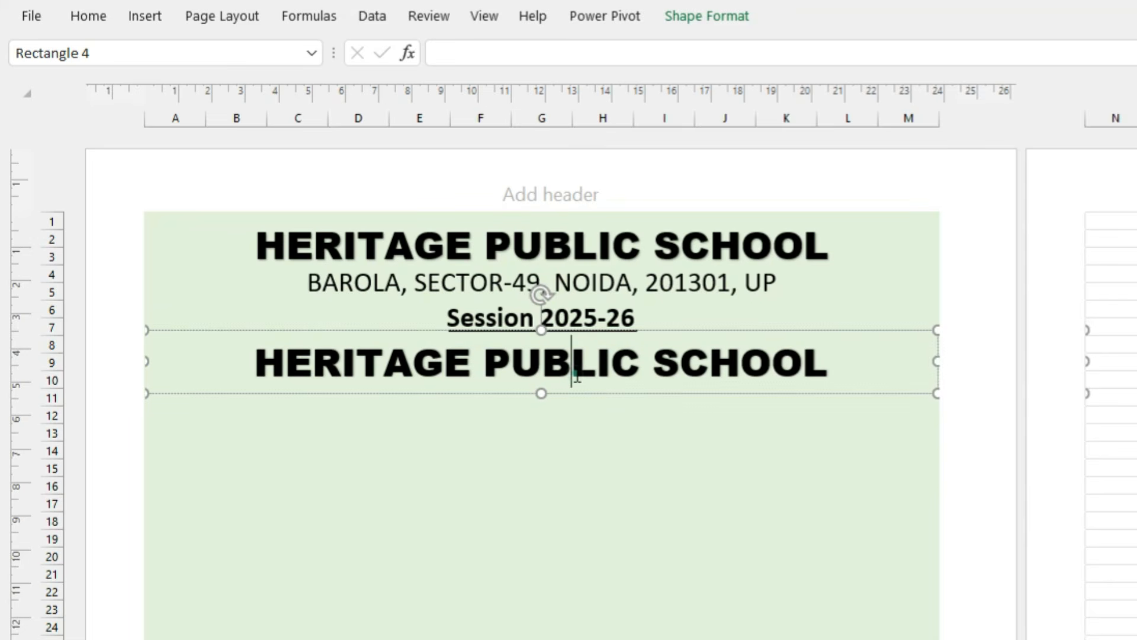
{"action": "key", "text": "ctrl+a"}
{"action": "key", "text": "Delete"}
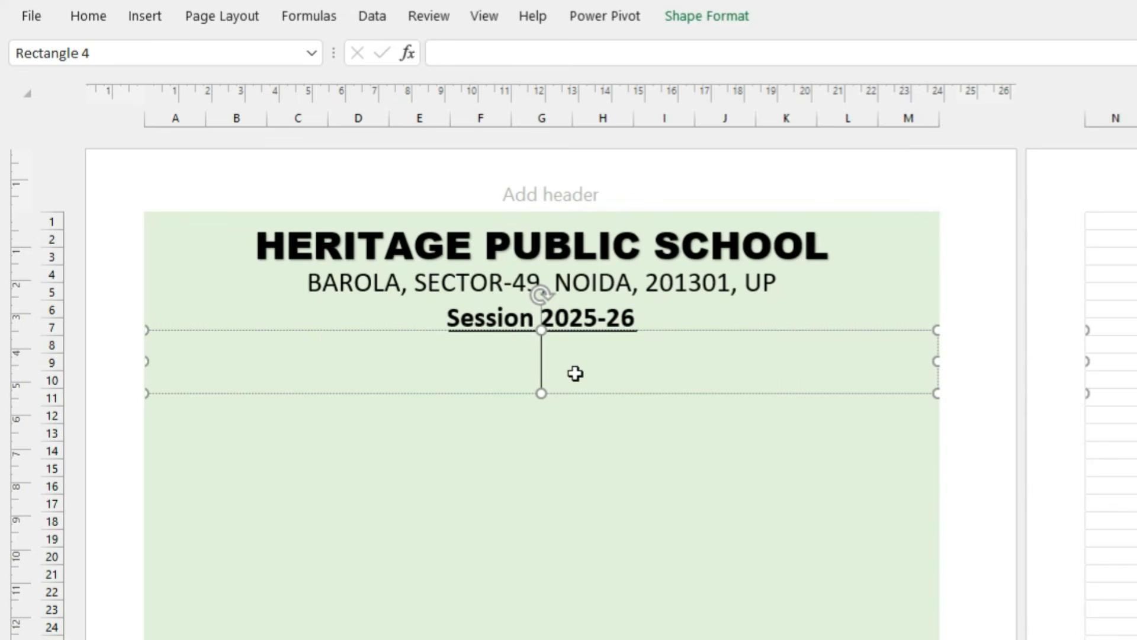
{"action": "type", "text": "REPORT"}
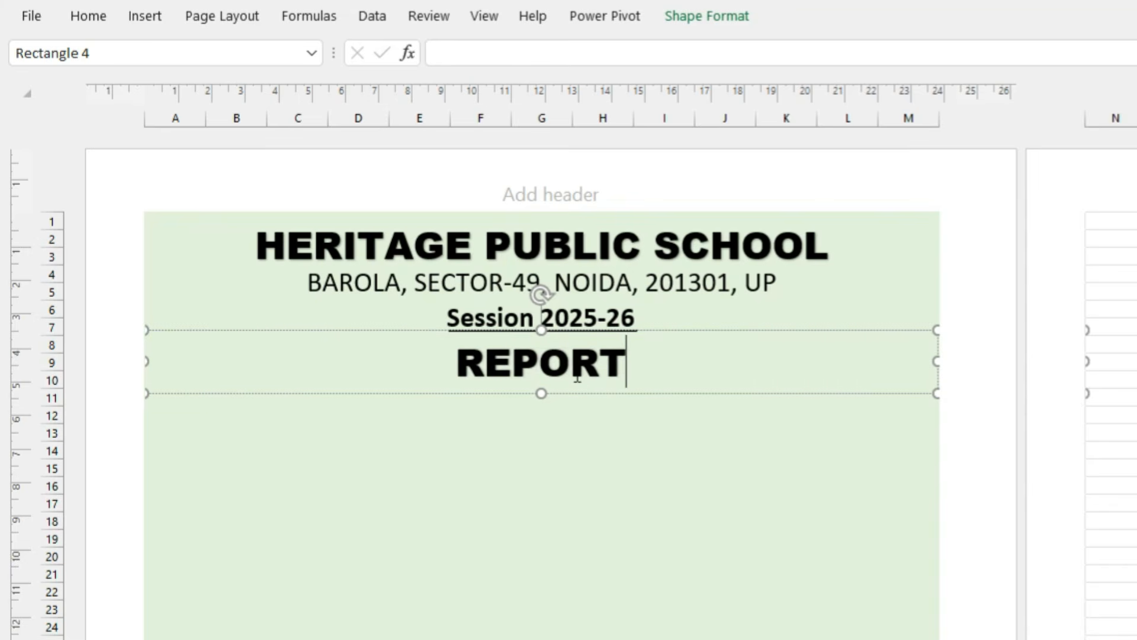
{"action": "type", "text": " CARD"}
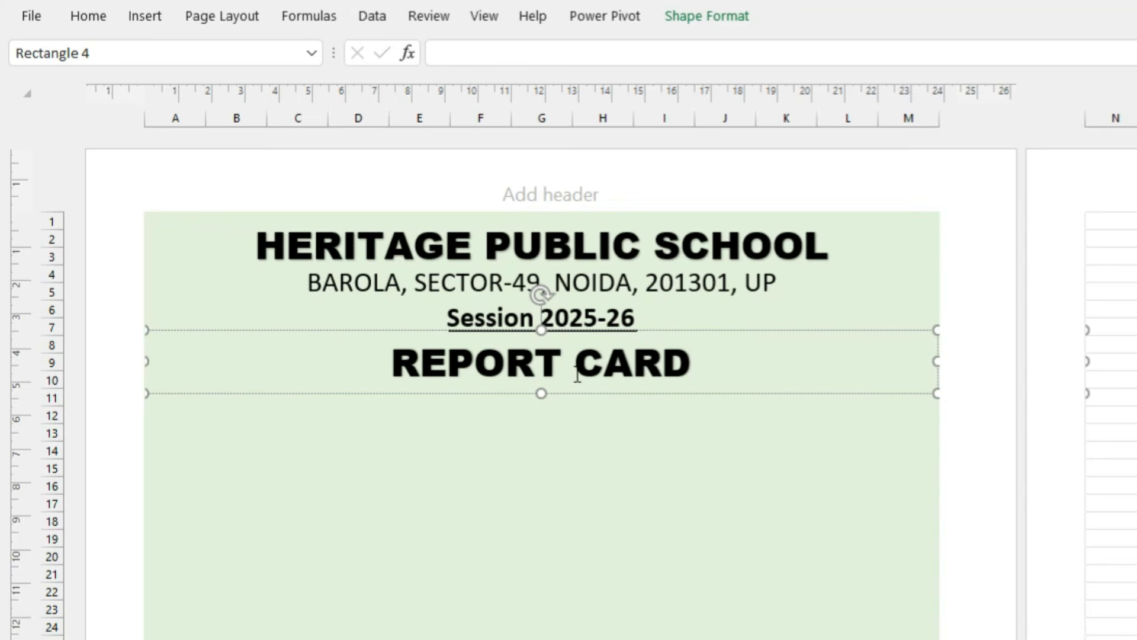
{"action": "key", "text": "Escape"}
- Change the font of the REPORT CARD heading to Aharoni
{"action": "left_click", "coordinate": [89, 16]}
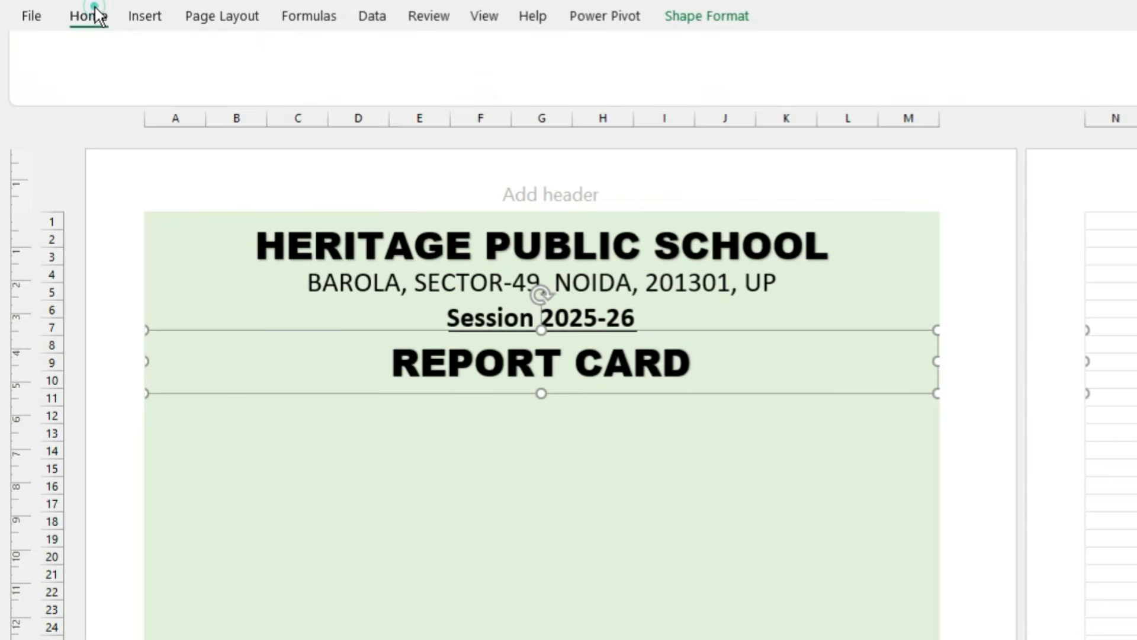
{"action": "left_click", "coordinate": [240, 56]}
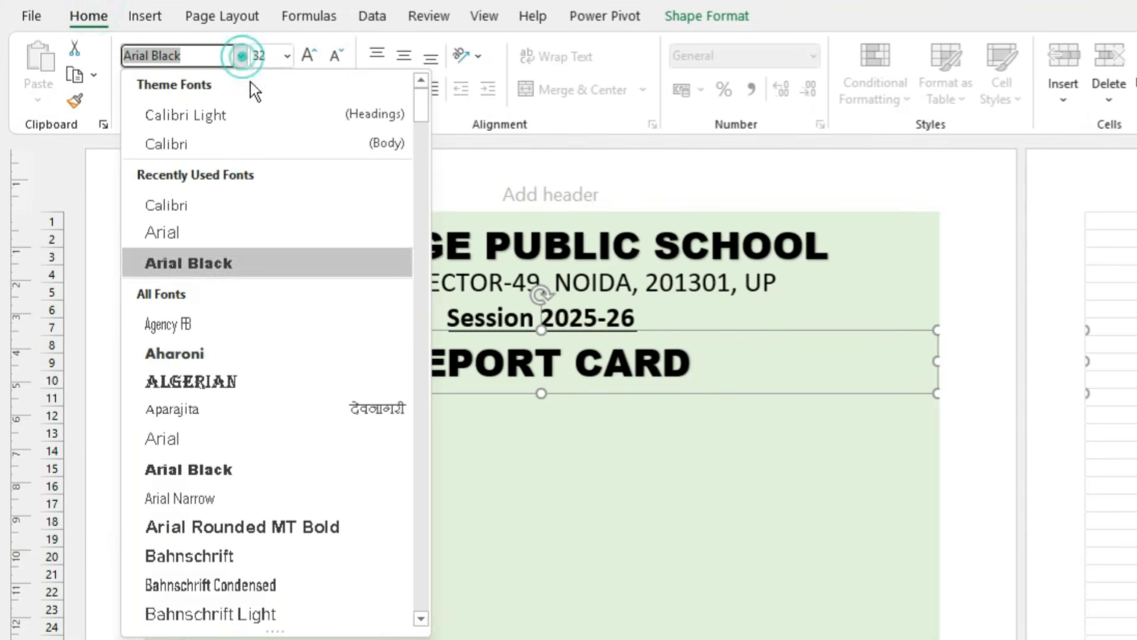
{"action": "left_click", "coordinate": [223, 344]}
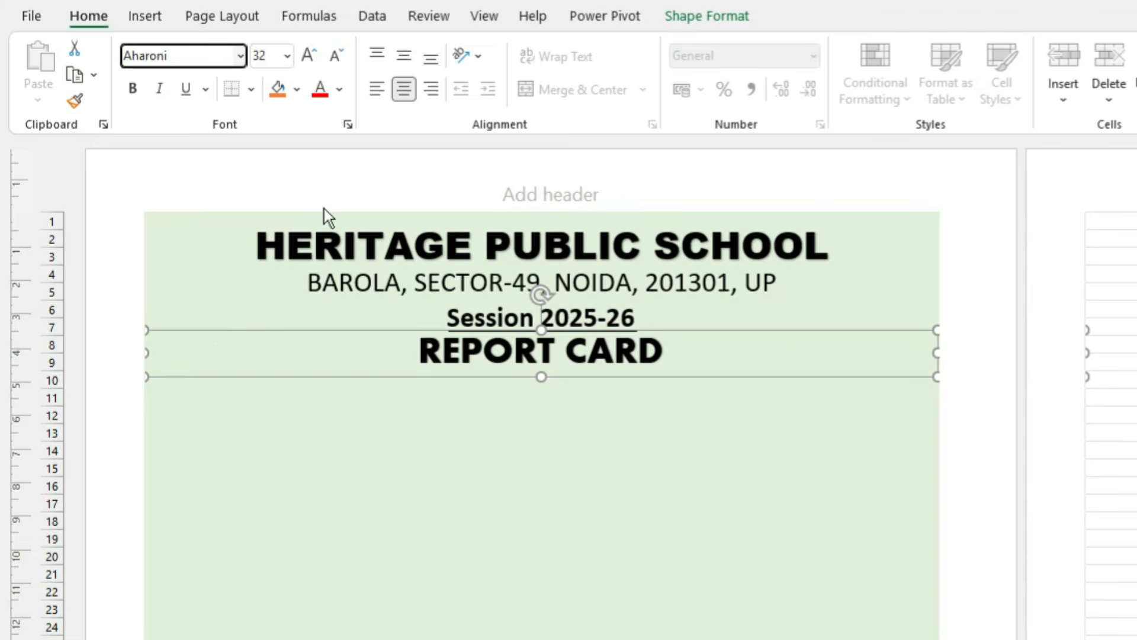
- Fill the REPORT CARD box with standard red and set its text fill to white
{"action": "left_click", "coordinate": [715, 17]}
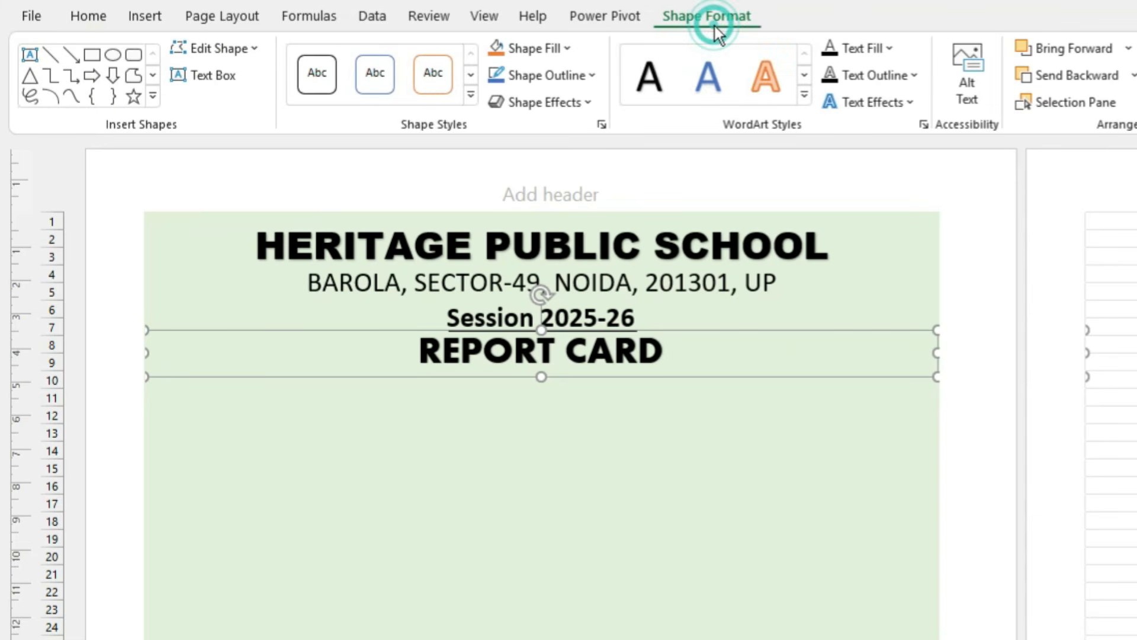
{"action": "left_click", "coordinate": [576, 48]}
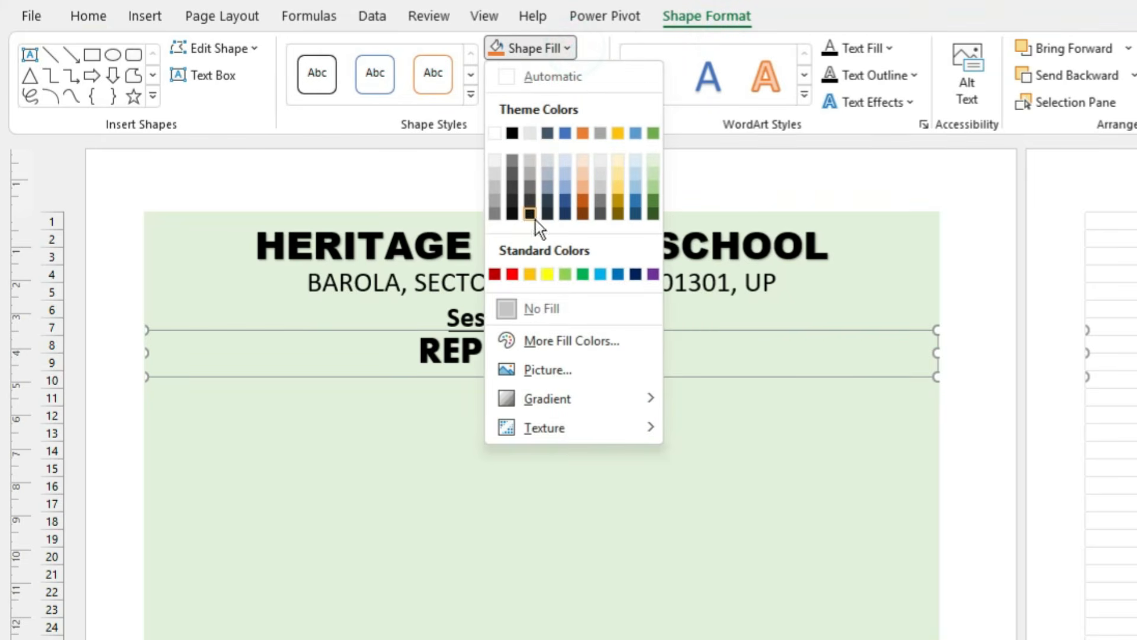
{"action": "left_click", "coordinate": [513, 274]}
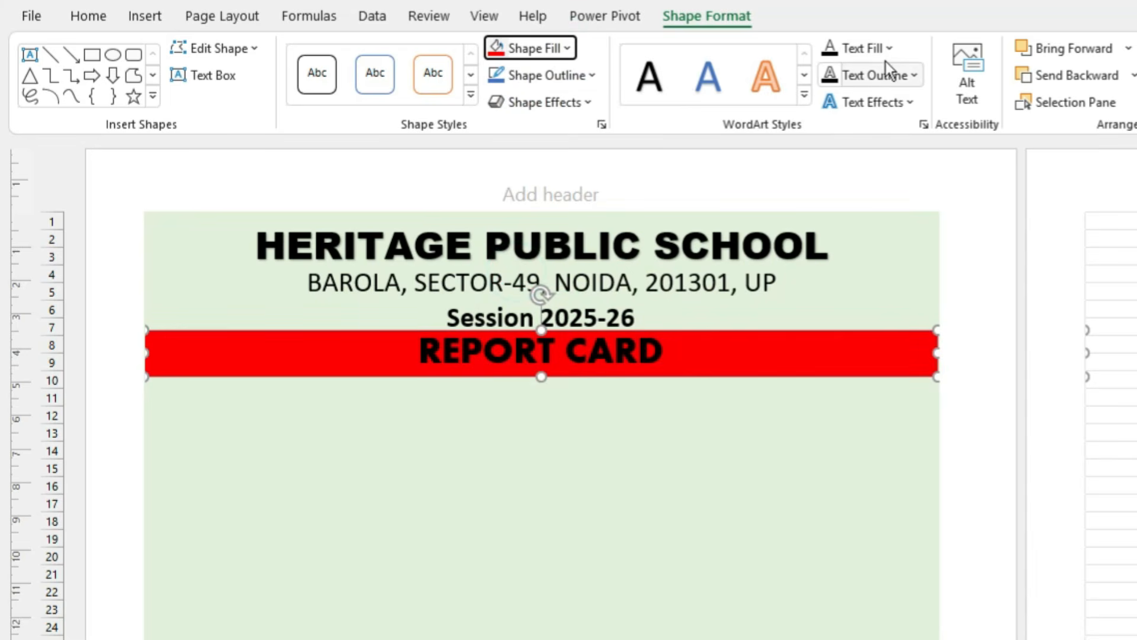
{"action": "left_click", "coordinate": [872, 48]}
{"action": "left_click", "coordinate": [830, 130]}
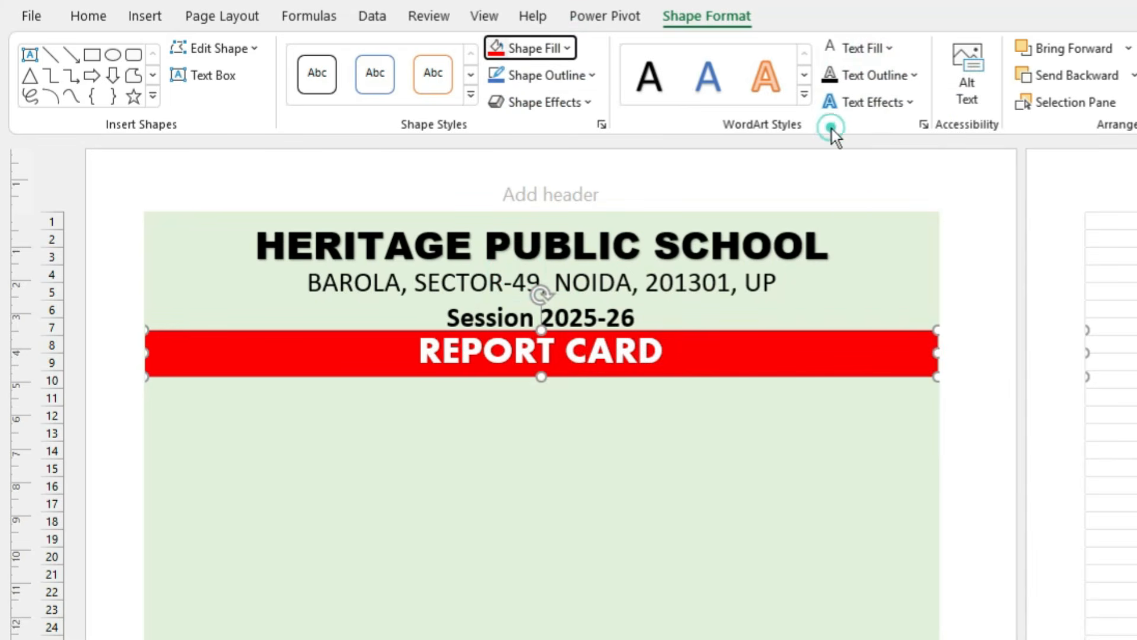
- Change the fill of the REPORT CARD banner to the standard dark red and deselect it
{"action": "left_click", "coordinate": [563, 50]}
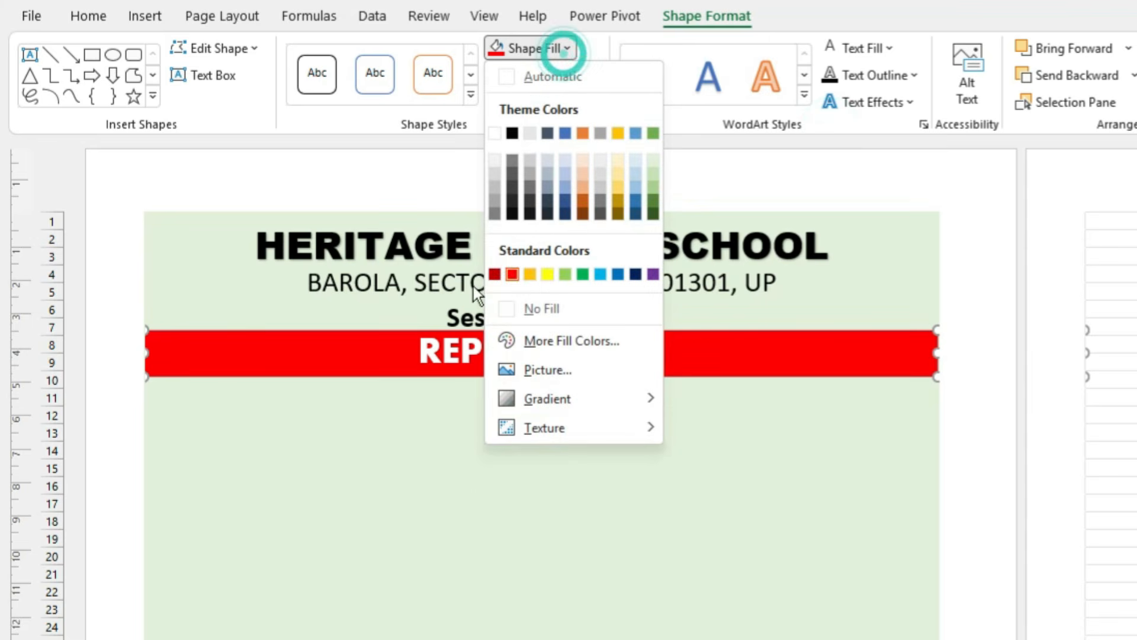
{"action": "left_click", "coordinate": [494, 274]}
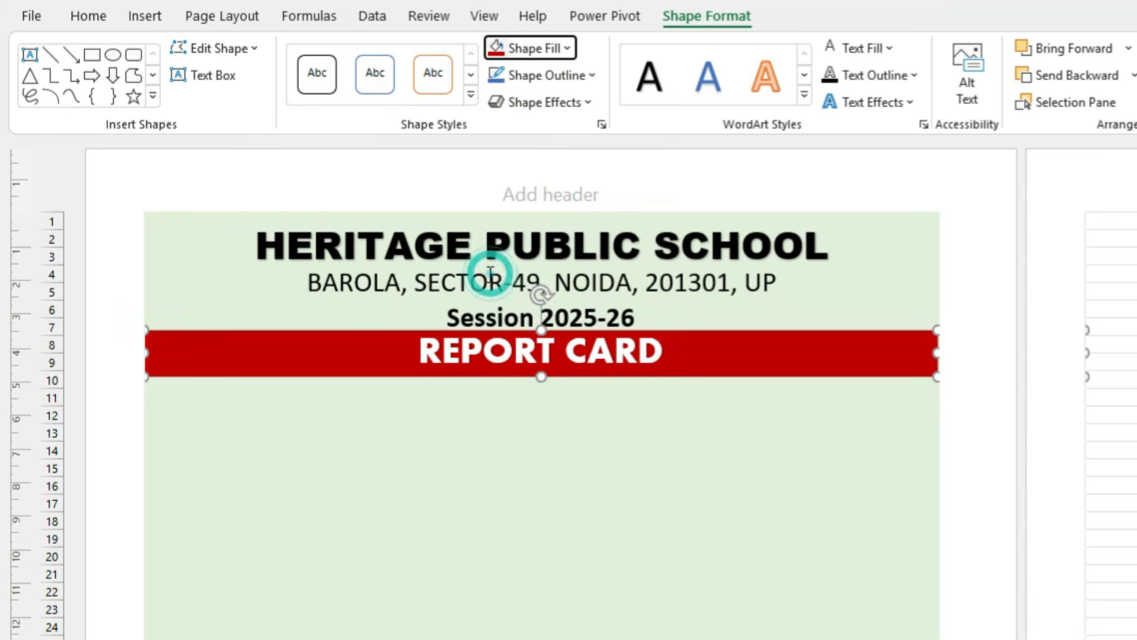
{"action": "key", "text": "ctrl+F1"}
{"action": "left_click", "coordinate": [267, 433]}
{"action": "left_click", "coordinate": [299, 435]}
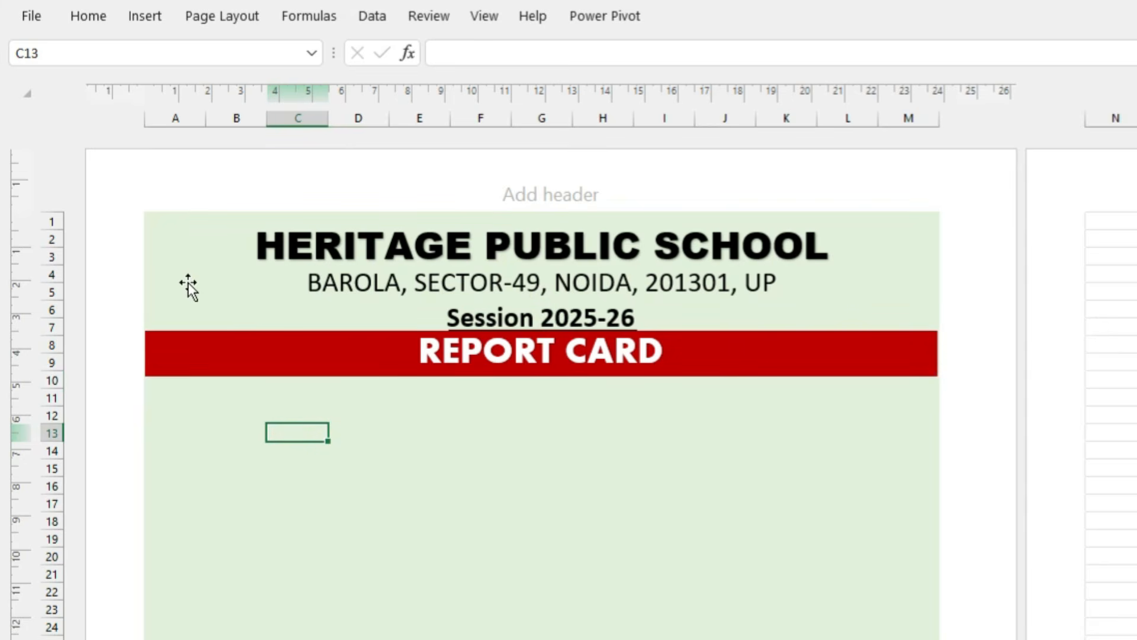
- Nudge the REPORT CARD banner slightly down so it clears the underline of the session line
{"action": "left_click", "coordinate": [315, 365]}
{"action": "key", "text": "Down"}
{"action": "key", "text": "Down"}
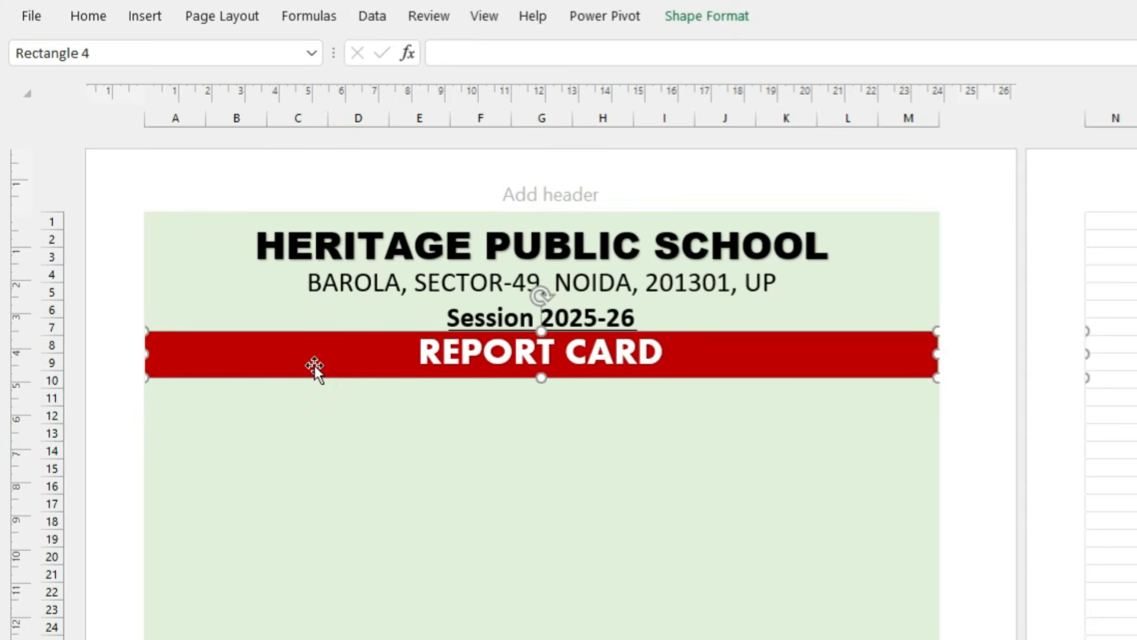
{"action": "left_click", "coordinate": [295, 416]}
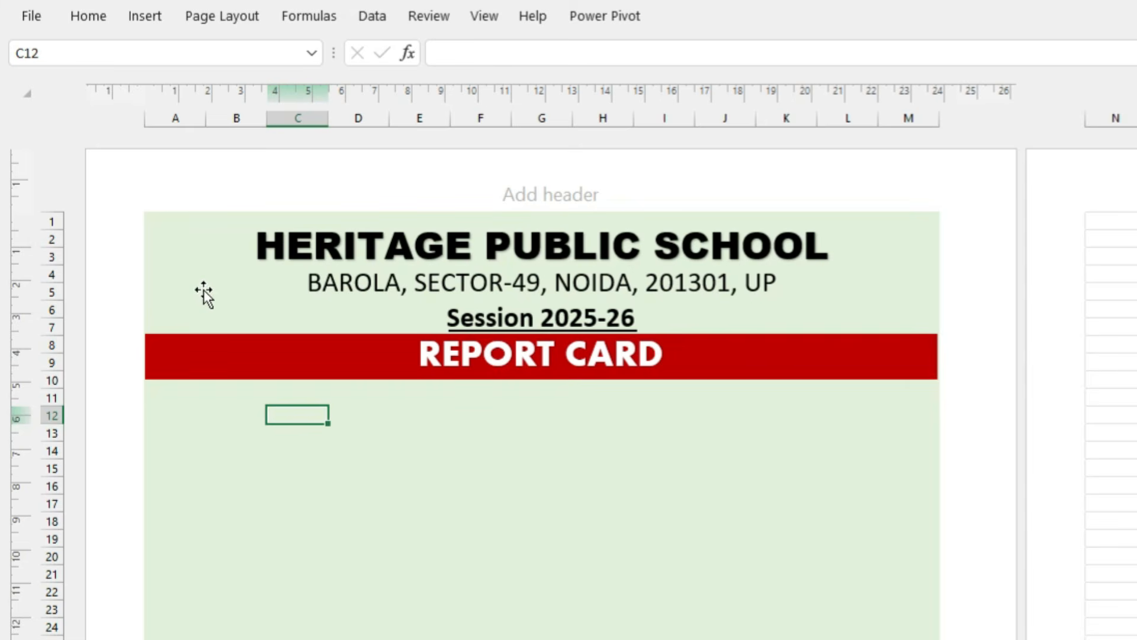
- Insert the school logo picture heritage.png from the aaa...Editing content folder into the sheet
{"action": "left_click", "coordinate": [152, 17]}
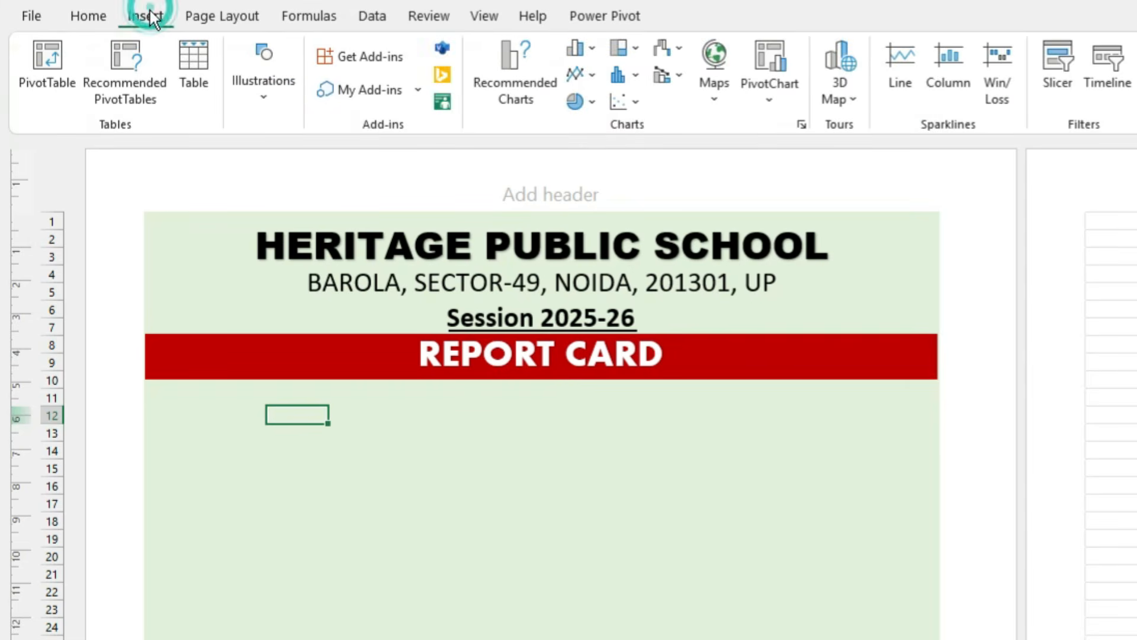
{"action": "left_click", "coordinate": [255, 108]}
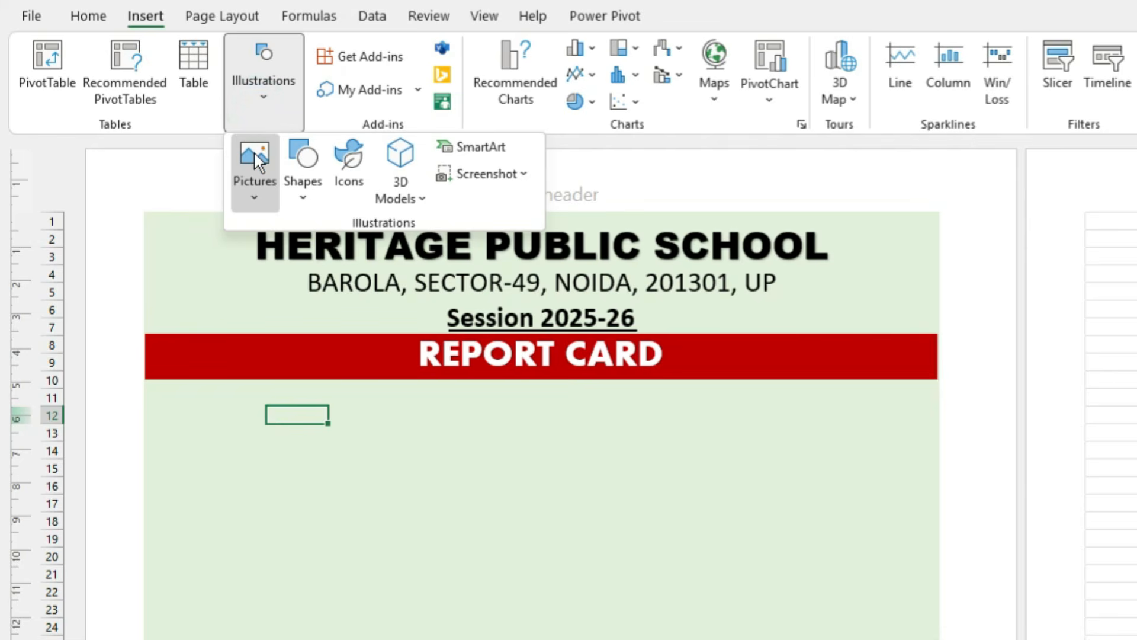
{"action": "left_click", "coordinate": [254, 154]}
{"action": "left_click", "coordinate": [275, 260]}
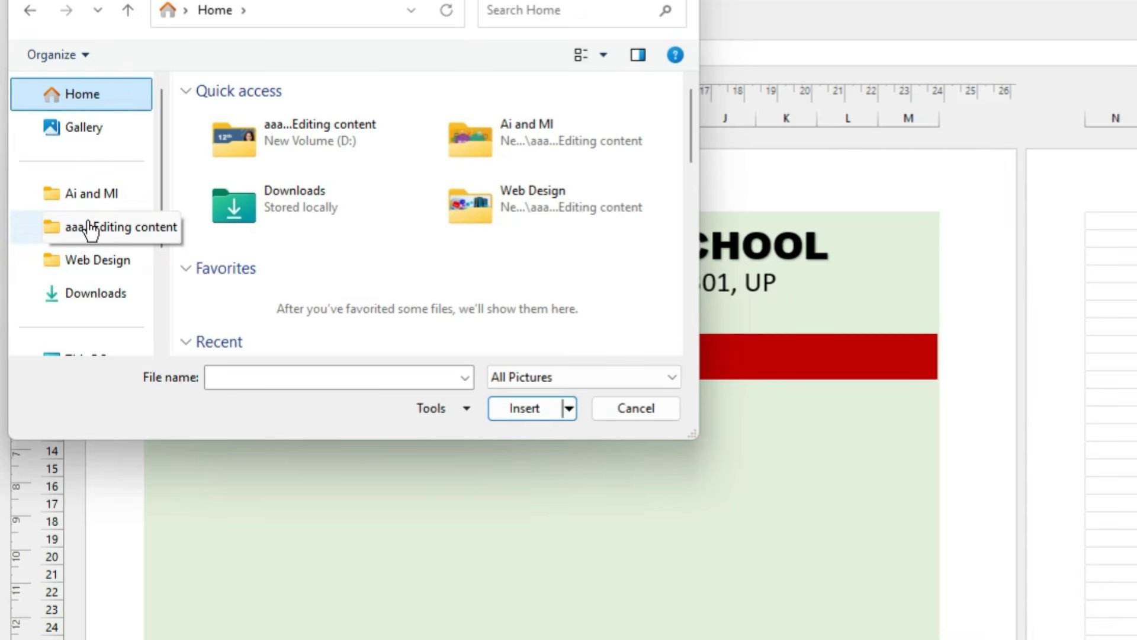
{"action": "left_click", "coordinate": [86, 222]}
{"action": "left_click", "coordinate": [251, 375]}
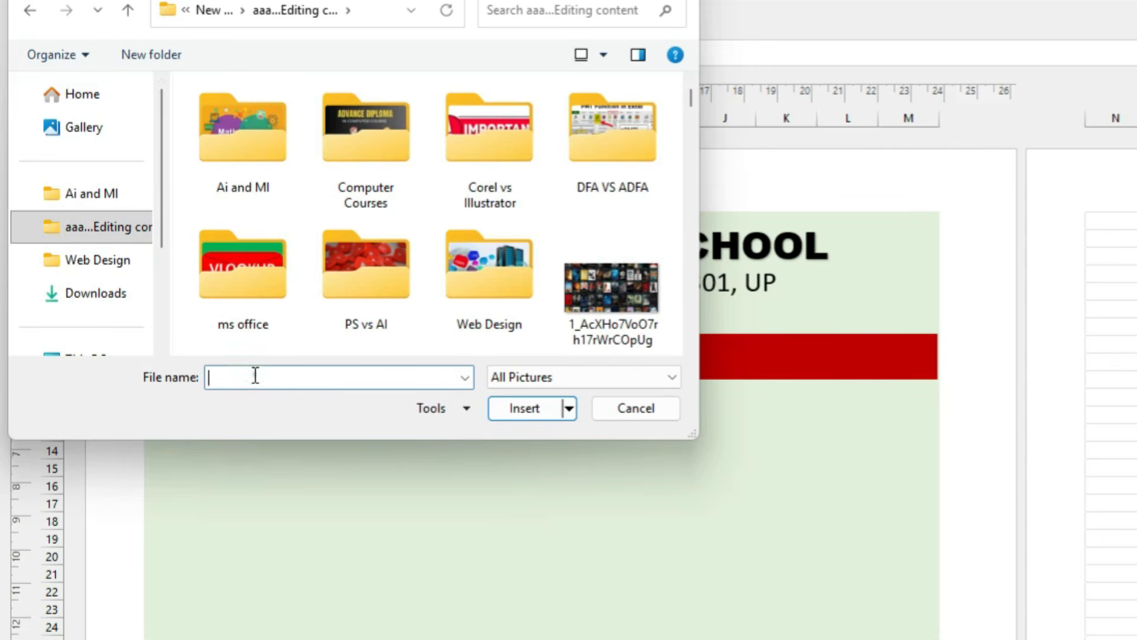
{"action": "type", "text": "HERI"}
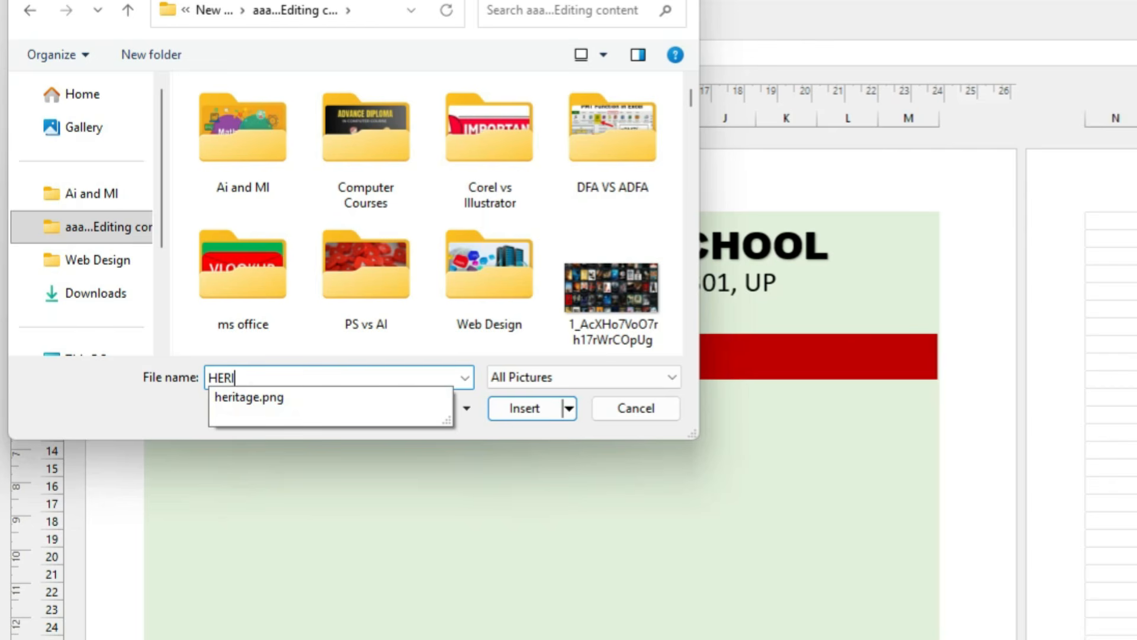
{"action": "key", "text": "Down"}
{"action": "key", "text": "Return"}
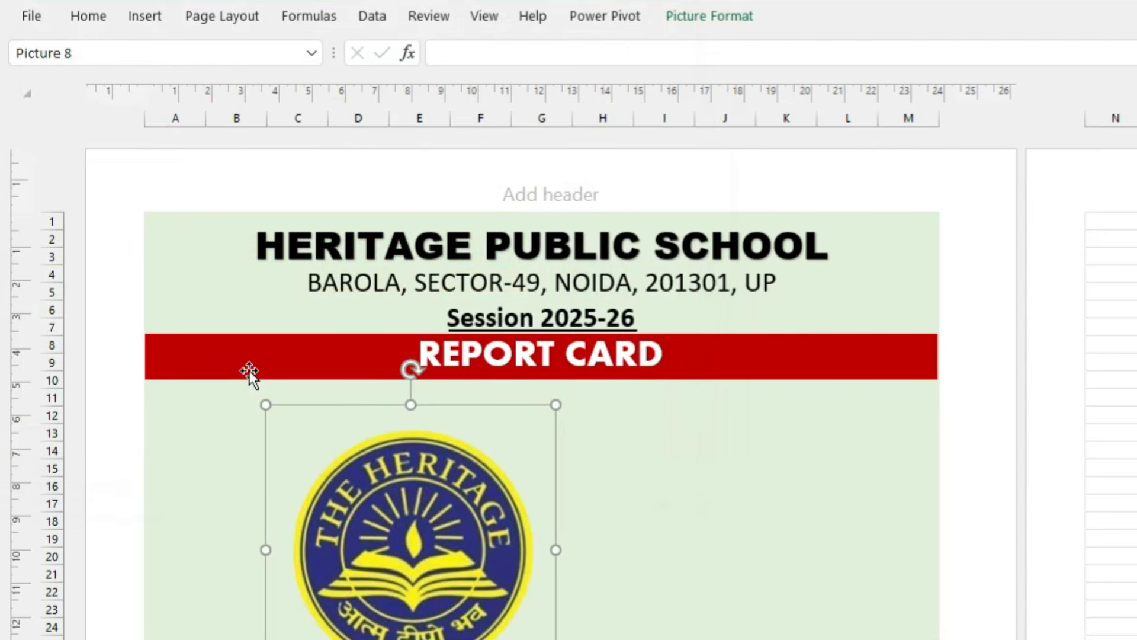
- Shrink the logo and position it before the school name, spanning columns A and B above the REPORT CARD banner
{"action": "left_click_drag", "start_coordinate": [363, 531], "coordinate": [553, 465]}
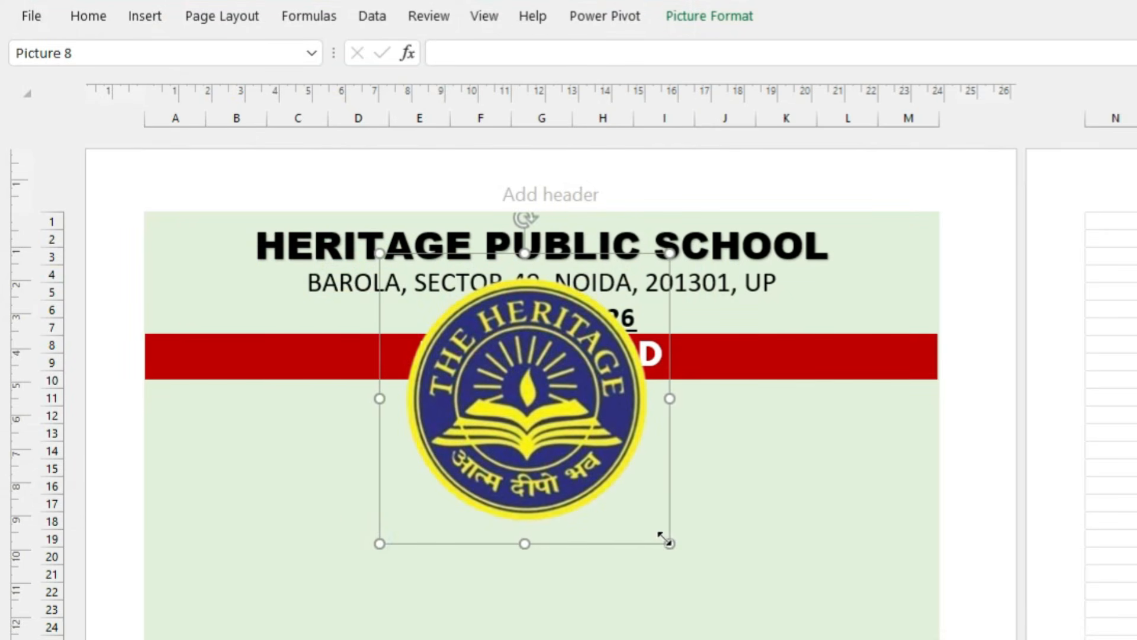
{"action": "left_click_drag", "start_coordinate": [669, 542], "coordinate": [235, 282]}
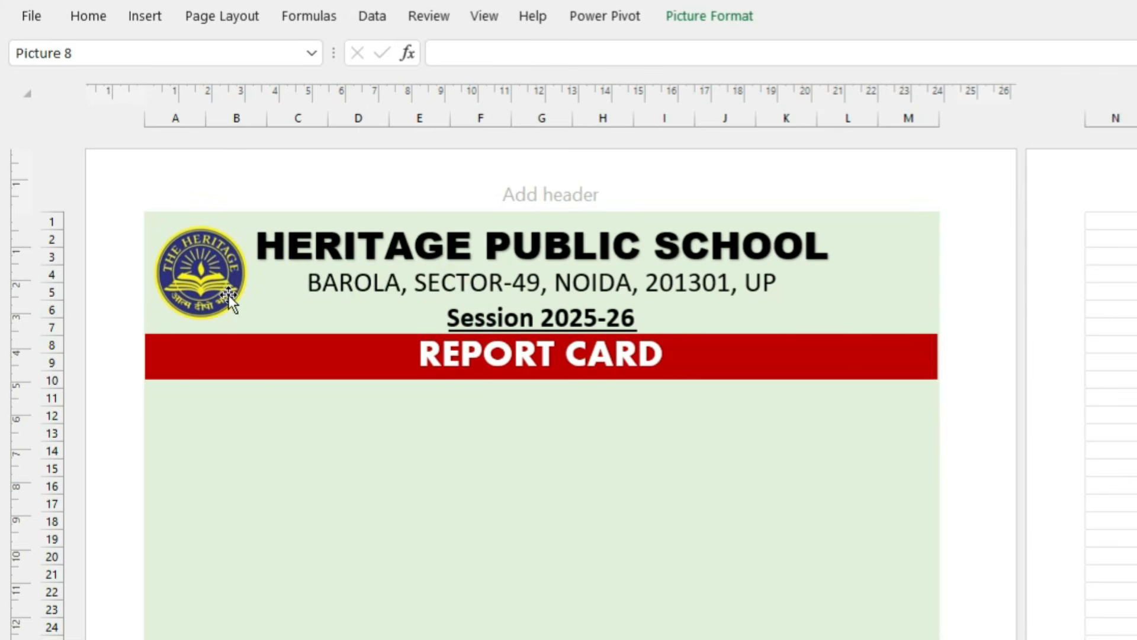
{"action": "left_click_drag", "start_coordinate": [254, 322], "coordinate": [265, 330]}
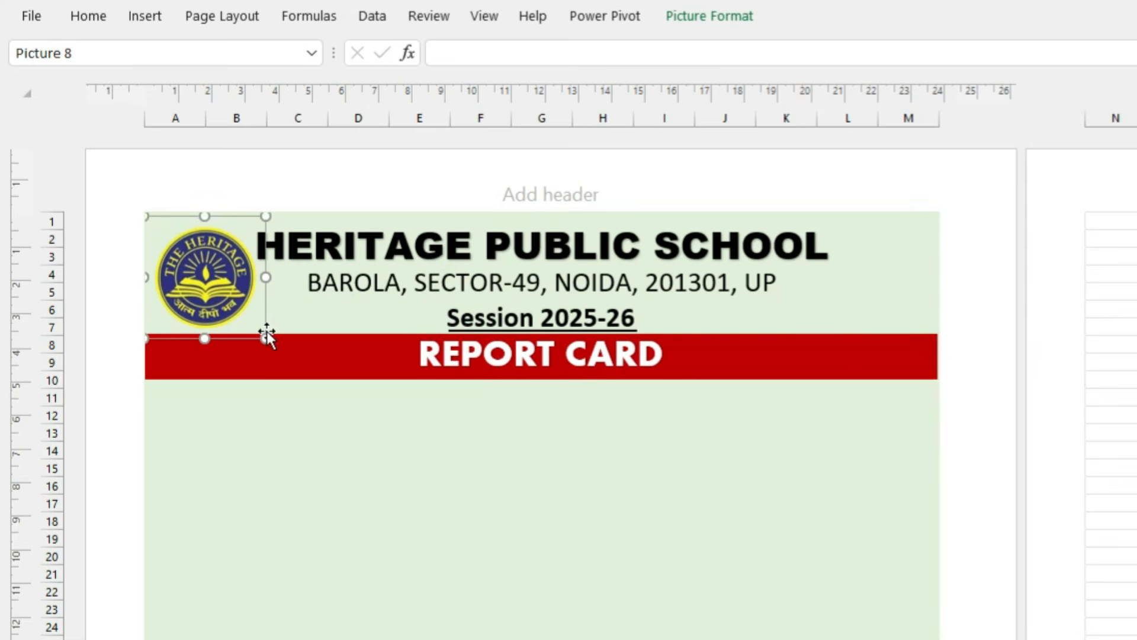
{"action": "left_click", "coordinate": [217, 294]}
{"action": "key", "text": "Down"}
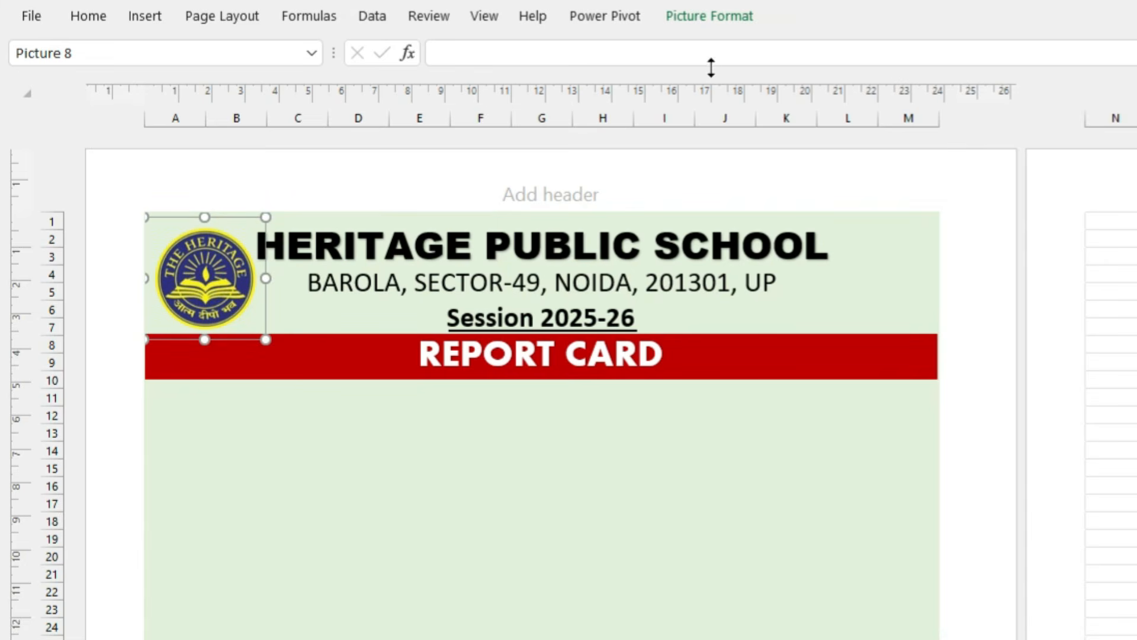
- Recolor the logo with the light green variation in the last row of the Recolor presets
{"action": "left_click", "coordinate": [696, 25]}
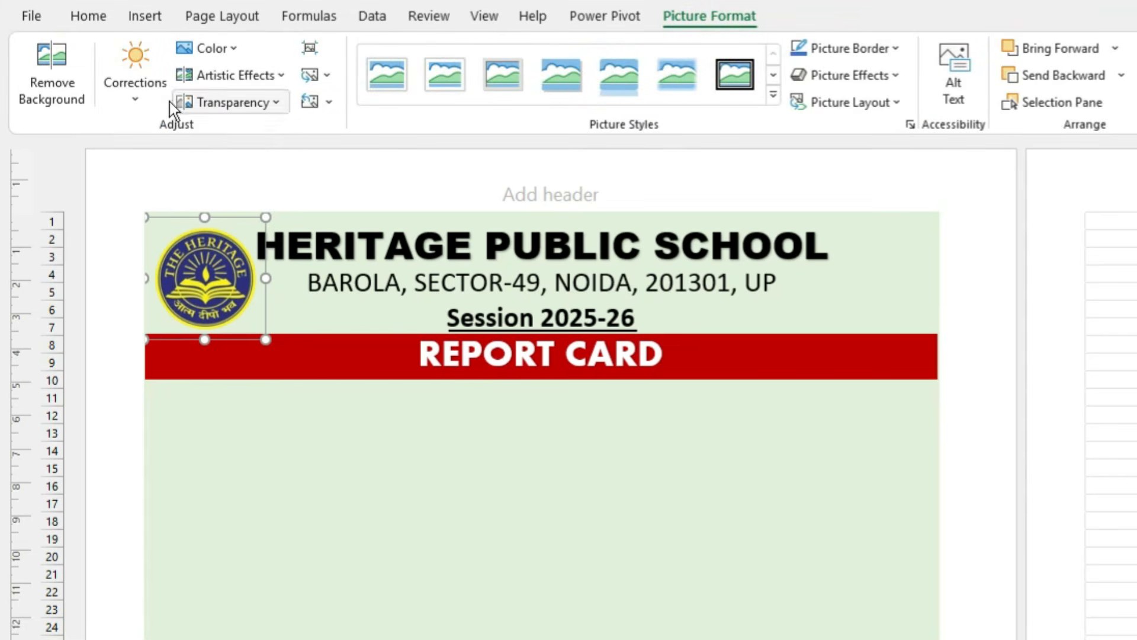
{"action": "left_click", "coordinate": [228, 54]}
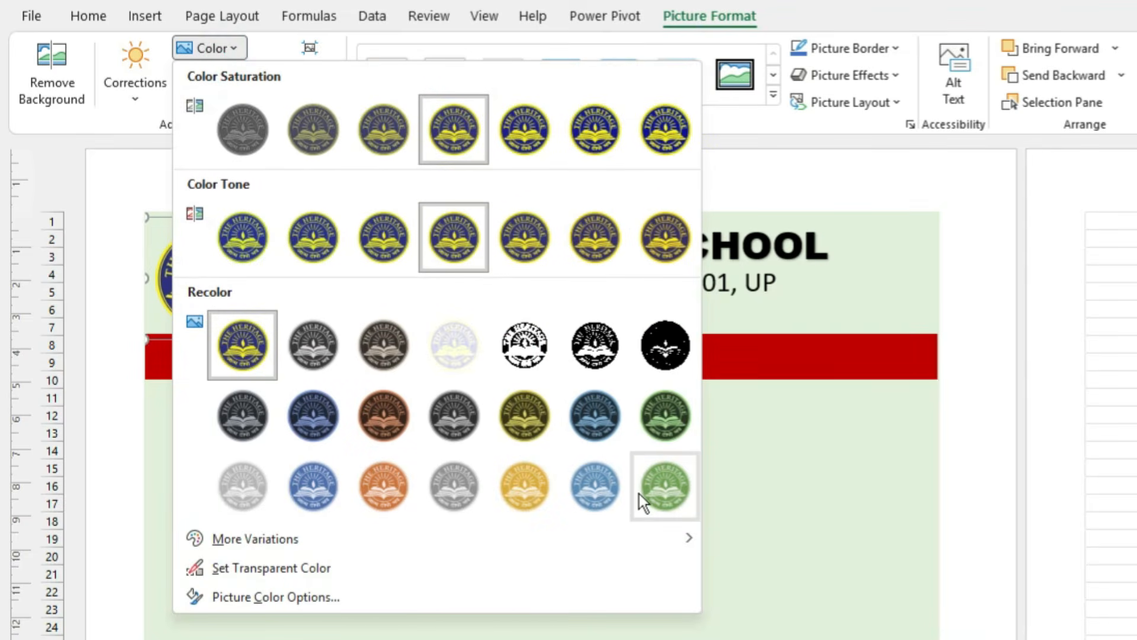
{"action": "left_click", "coordinate": [658, 495]}
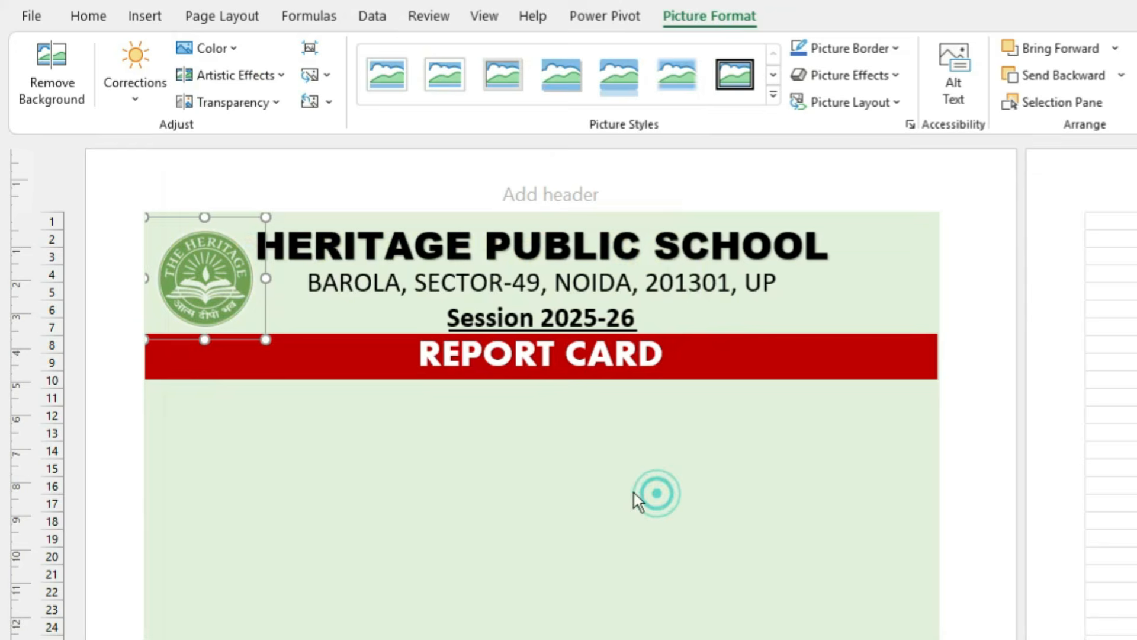
- Deselect the logo and check the header layout on the page and in the print preview
{"action": "left_click", "coordinate": [541, 477]}
{"action": "left_click", "coordinate": [531, 475]}
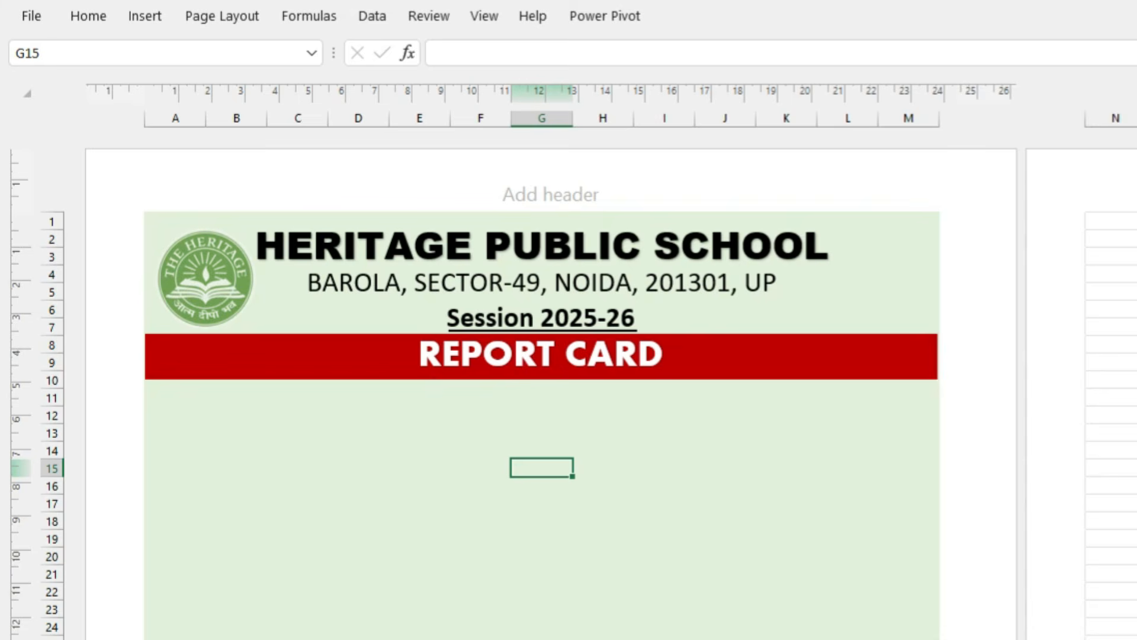
{"action": "scroll", "coordinate": [5, 228], "scroll_direction": "down", "scroll_amount": 2}
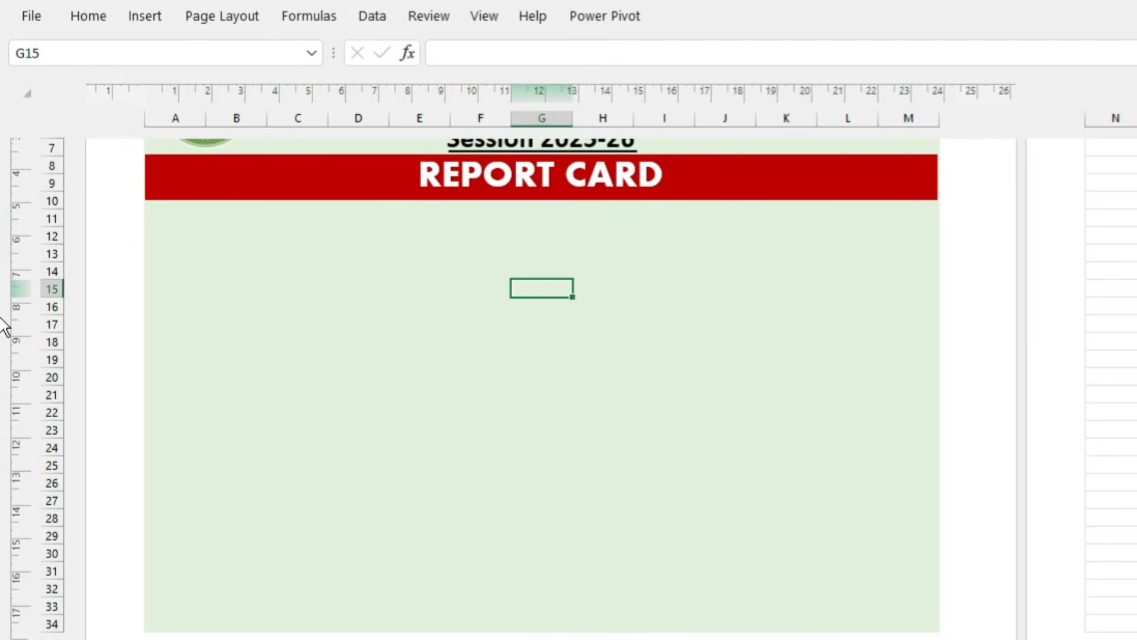
{"action": "scroll", "coordinate": [5, 329], "scroll_direction": "up", "scroll_amount": 3}
{"action": "key", "text": "ctrl+p"}
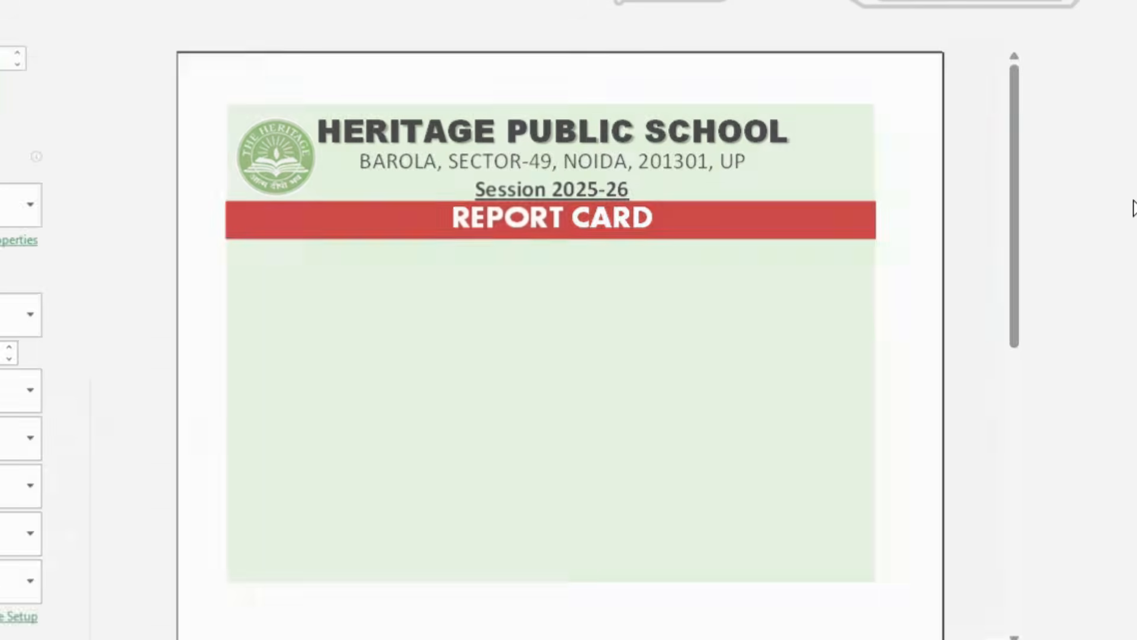
{"action": "key", "text": "Escape"}
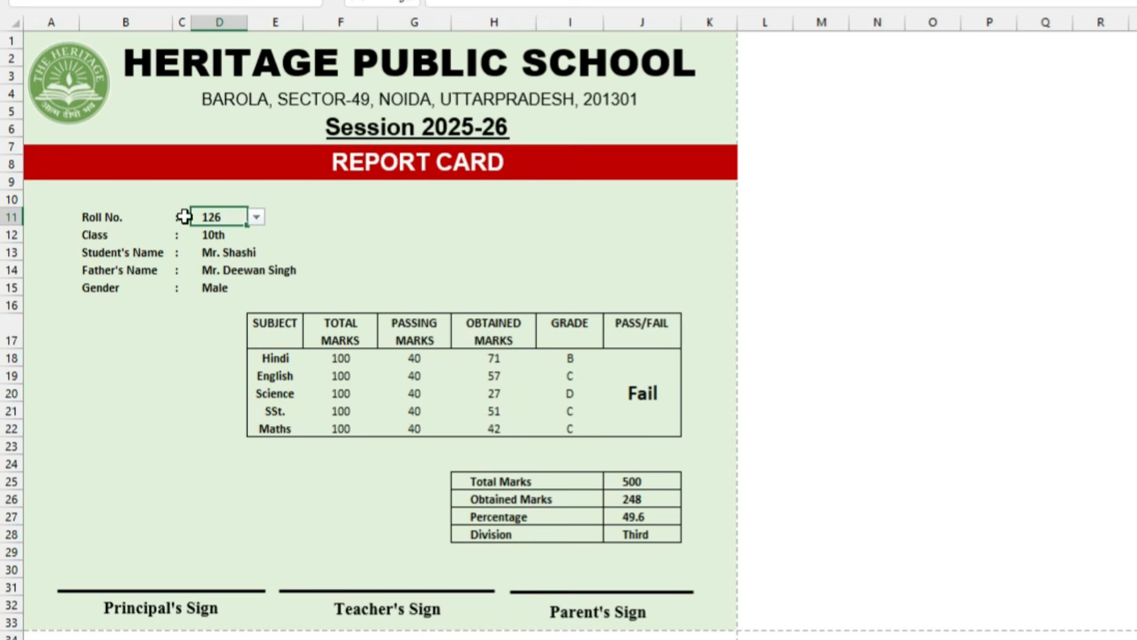
- Review the student detail labels from Roll No. to Gender in the finished sample report card workbook
{"action": "left_click", "coordinate": [123, 219]}
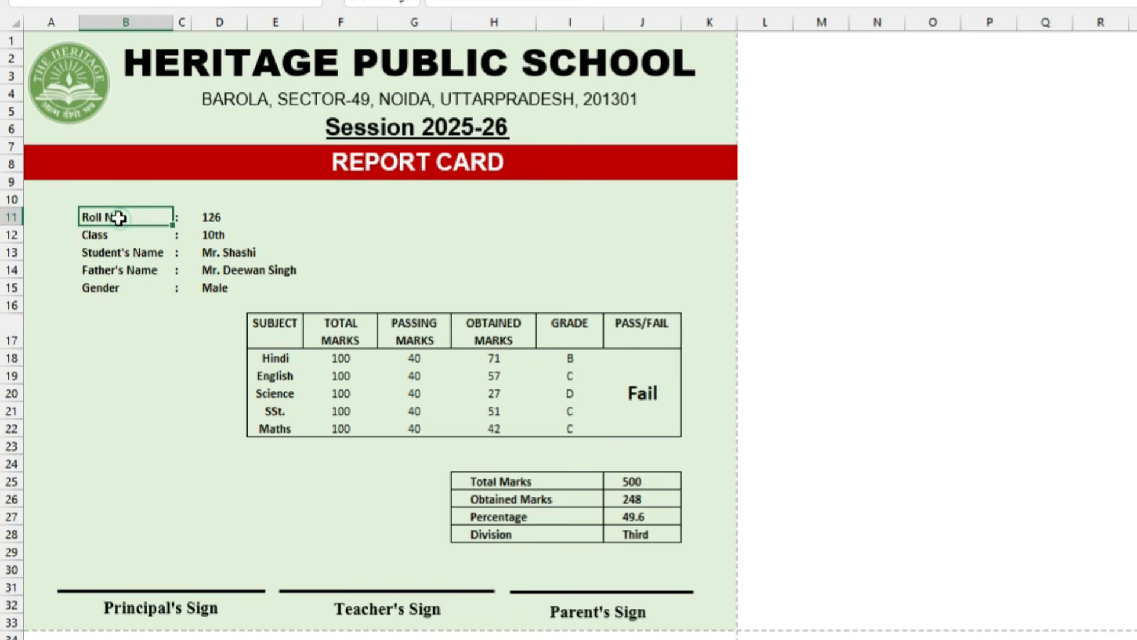
{"action": "left_click", "coordinate": [116, 236]}
{"action": "left_click", "coordinate": [120, 253]}
{"action": "left_click", "coordinate": [119, 270]}
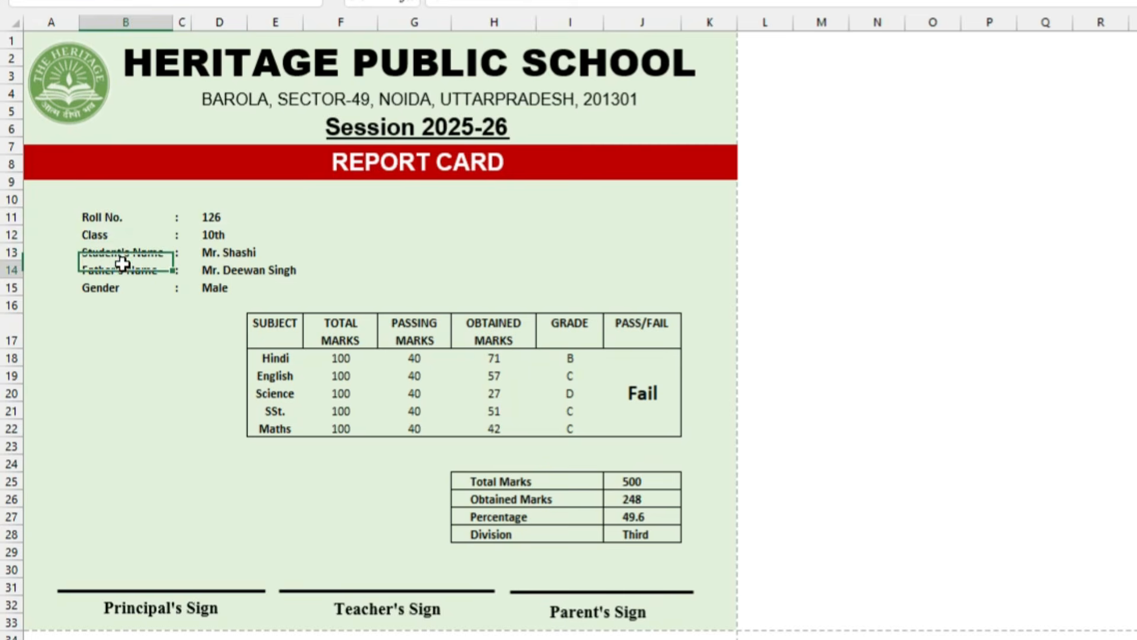
{"action": "left_click", "coordinate": [118, 287]}
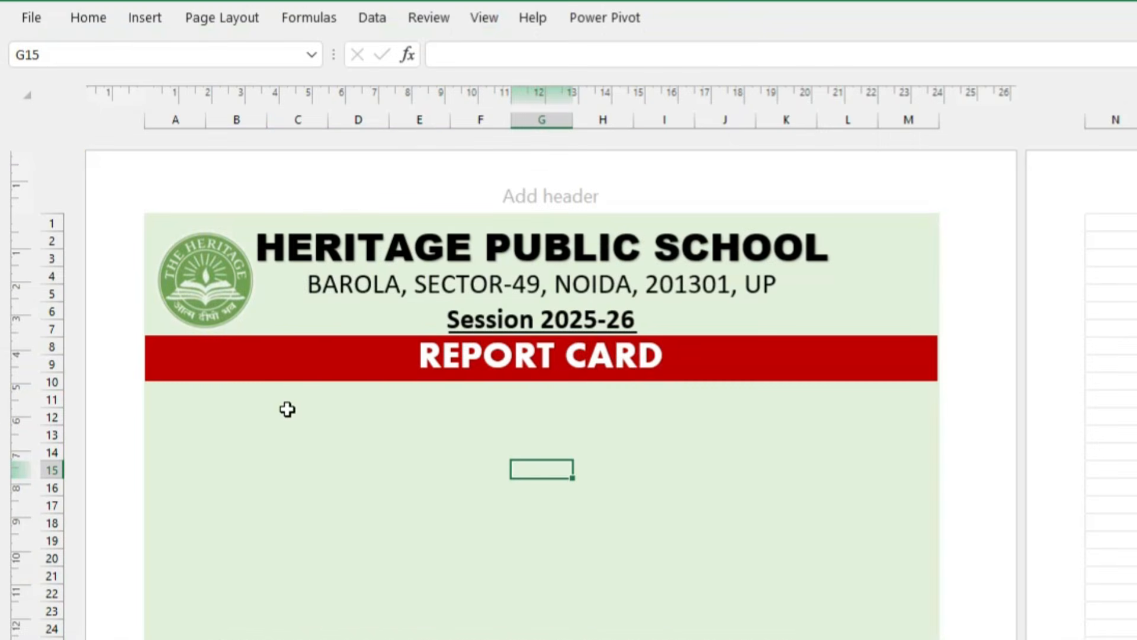
- Enter the labels Roll No., Class, Student's Name, Father's Name and Gender in cells C12 to C16 of the new report card
{"action": "left_click", "coordinate": [301, 415]}
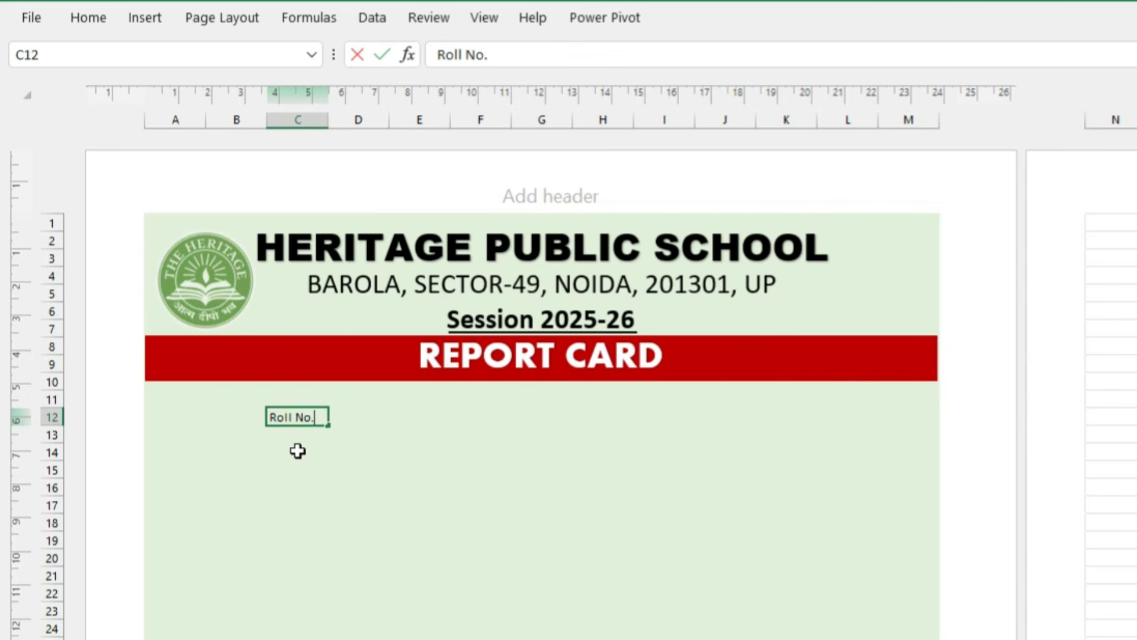
{"action": "type", "text": "Roll No."}
{"action": "key", "text": "Return"}
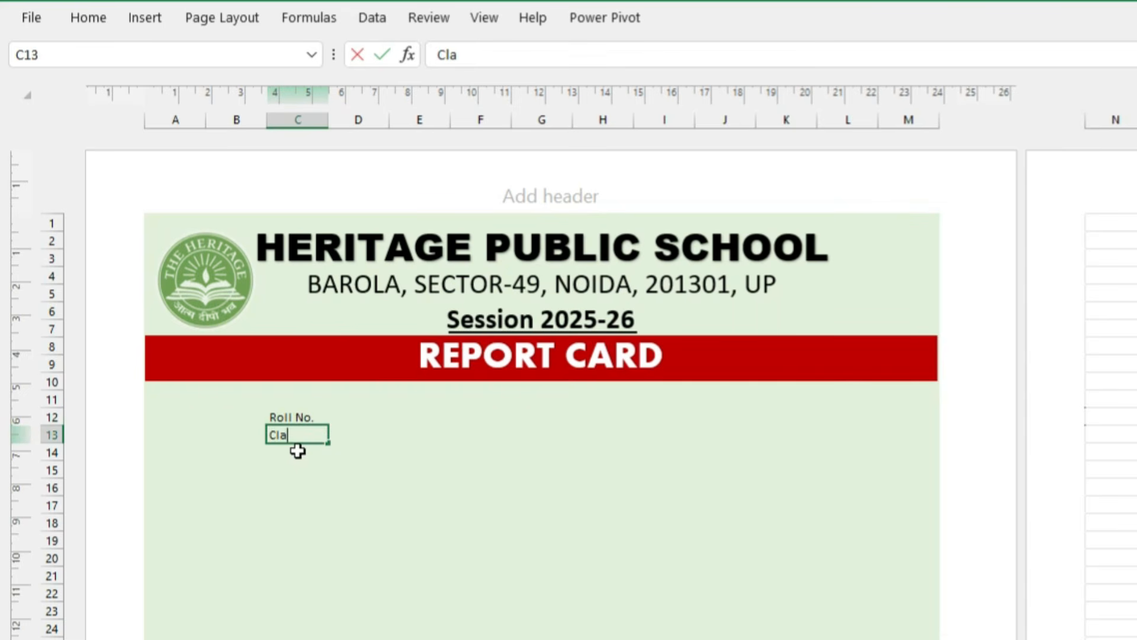
{"action": "type", "text": "Class"}
{"action": "key", "text": "Return"}
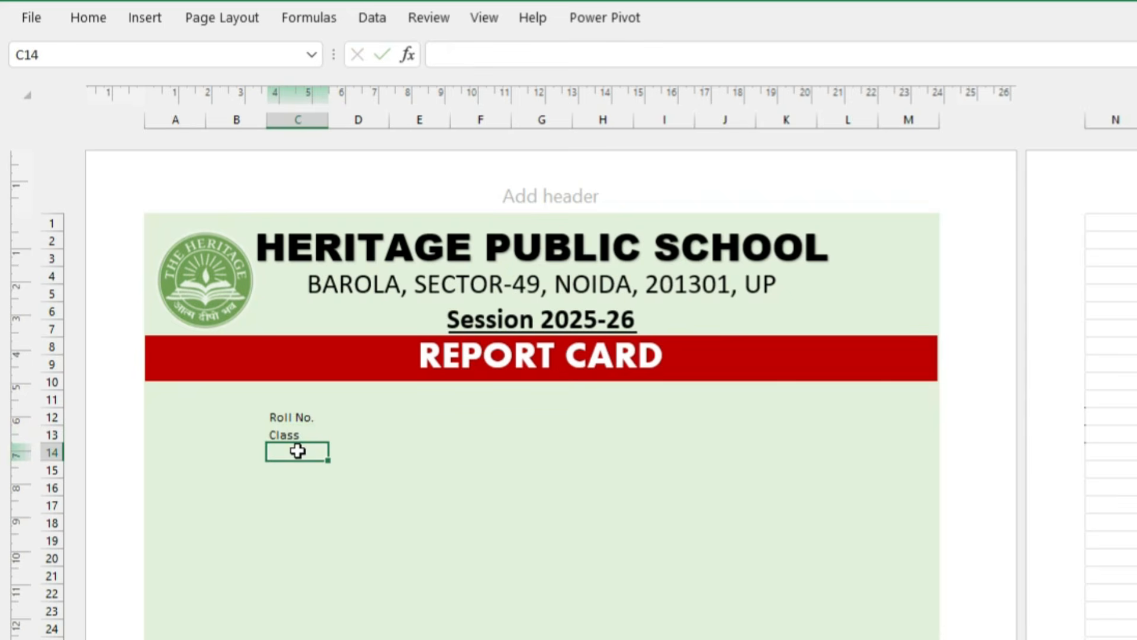
{"action": "type", "text": "Stude"}
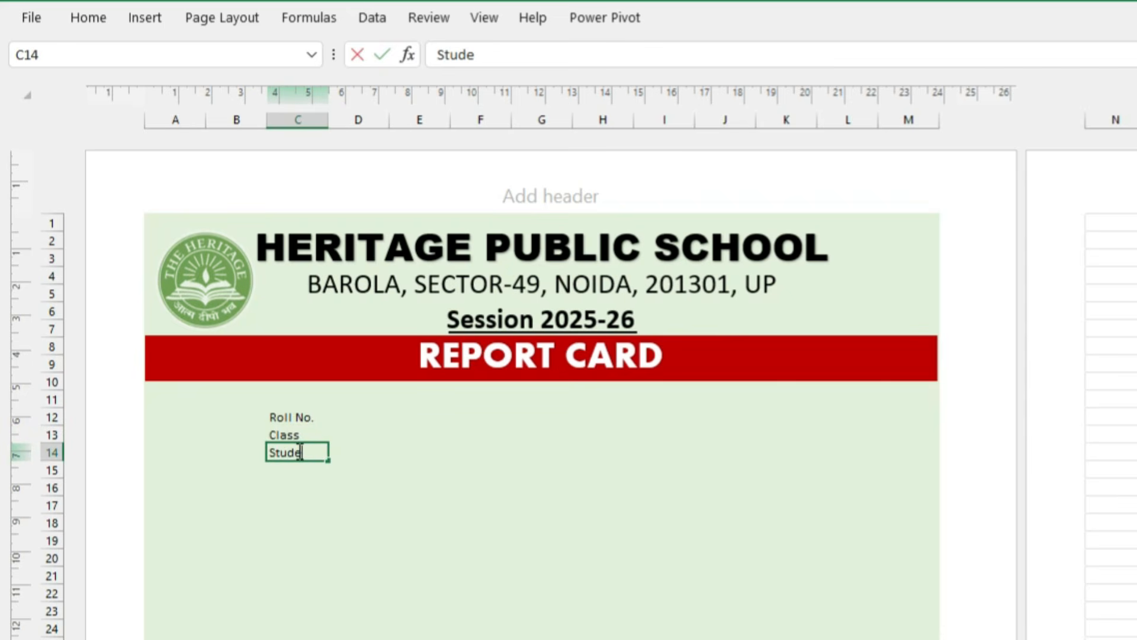
{"action": "type", "text": "nt's Name"}
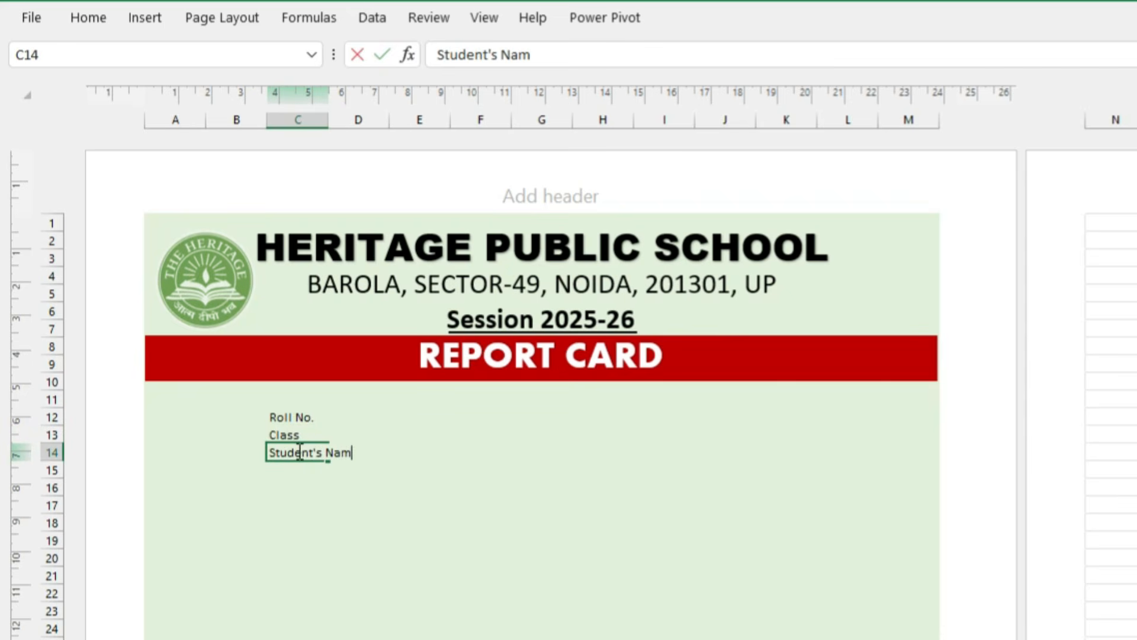
{"action": "key", "text": "Return"}
{"action": "type", "text": "Father"}
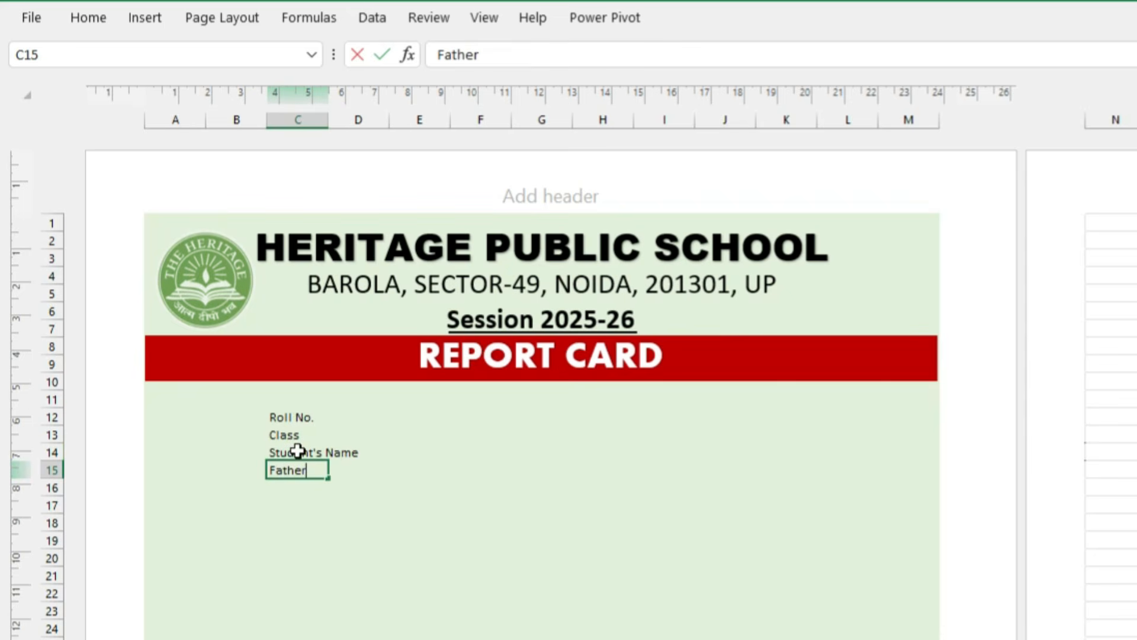
{"action": "type", "text": "'s Name"}
{"action": "key", "text": "Return"}
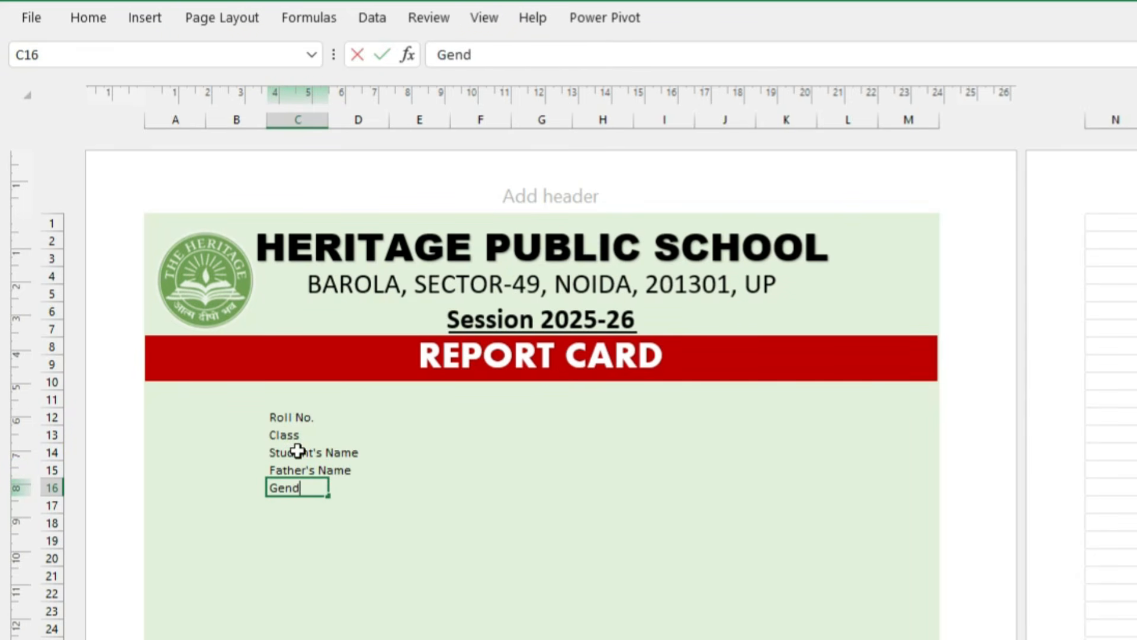
{"action": "type", "text": "Gender"}
{"action": "key", "text": "Return"}
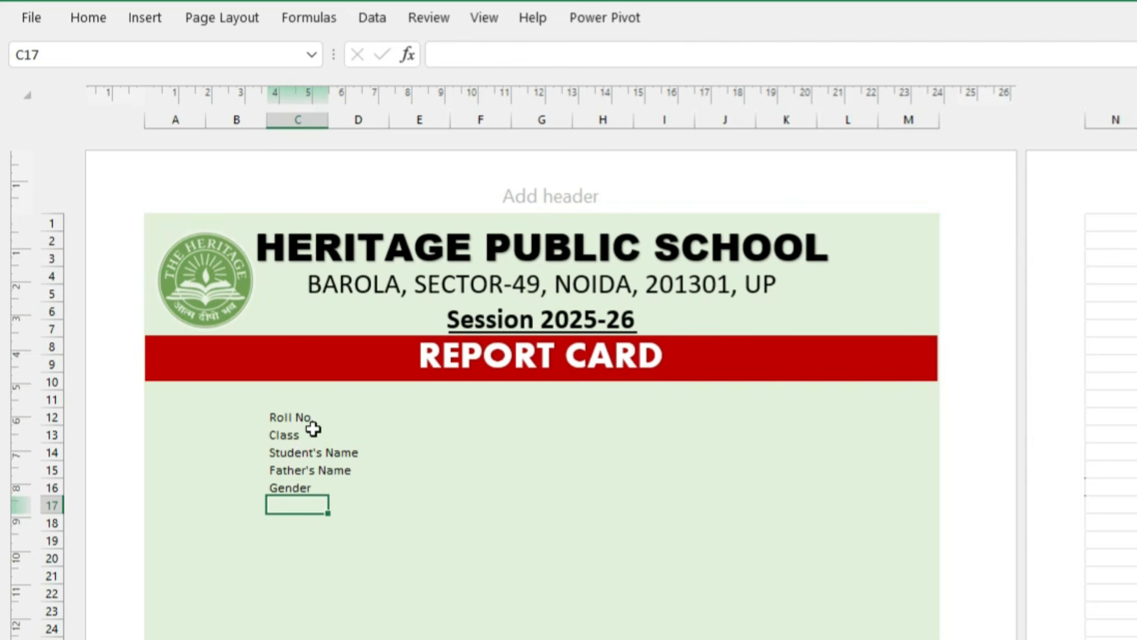
- Widen column C so the student detail labels fit inside it
{"action": "left_click", "coordinate": [308, 433]}
{"action": "left_click", "coordinate": [358, 415]}
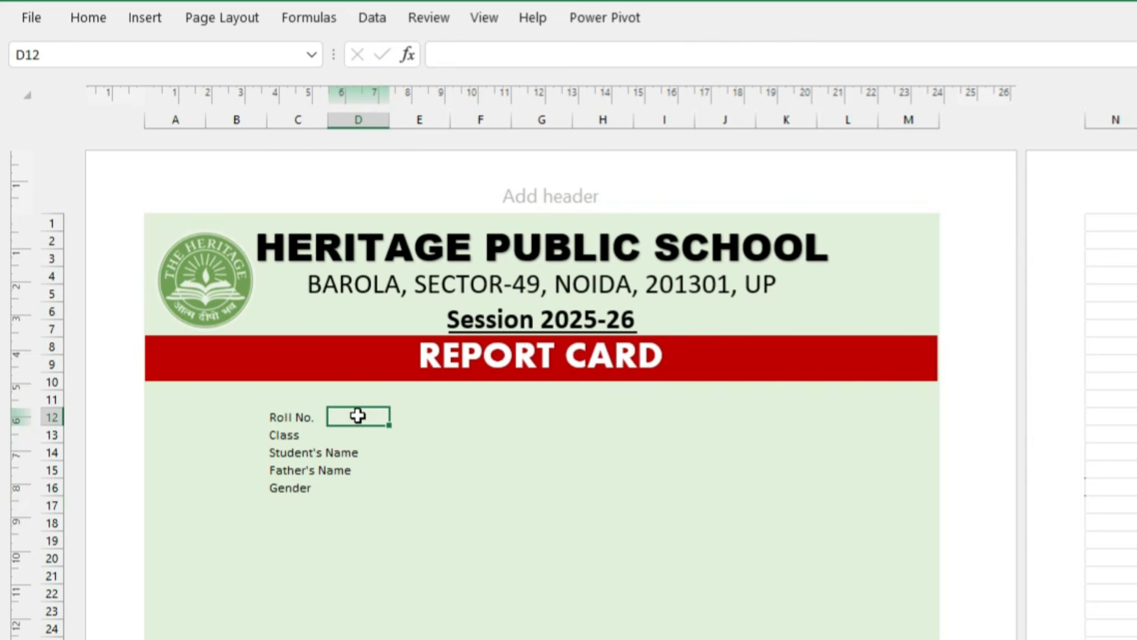
{"action": "left_click", "coordinate": [295, 417]}
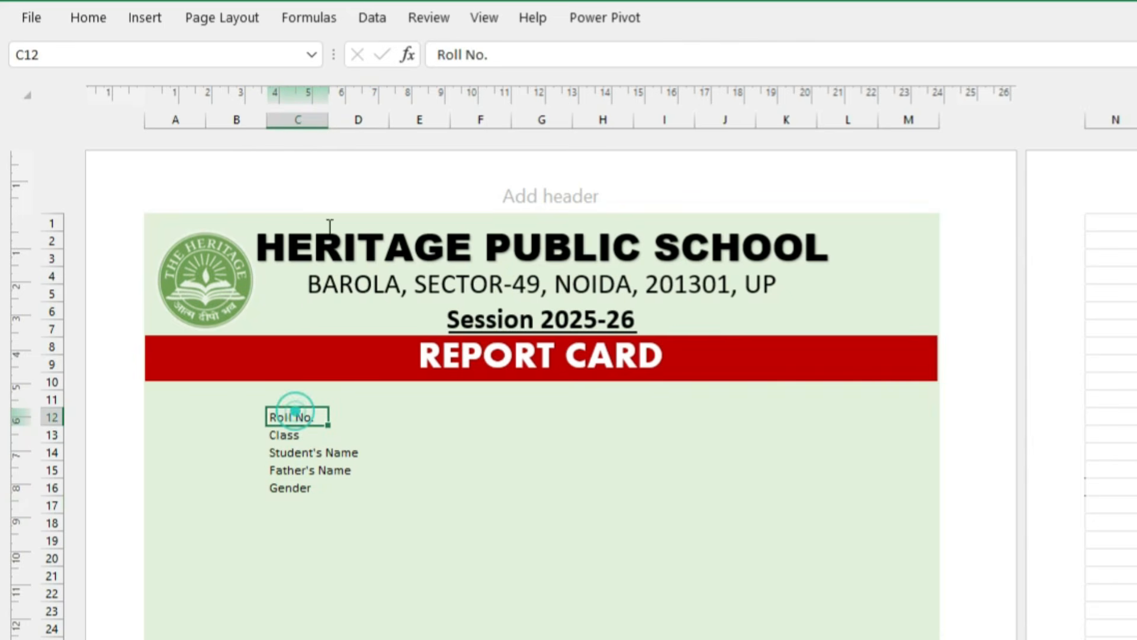
{"action": "left_click_drag", "start_coordinate": [328, 119], "coordinate": [363, 144]}
- Enter a colon in D12 and fill it down to D16 beside the student detail labels
{"action": "left_click", "coordinate": [380, 420]}
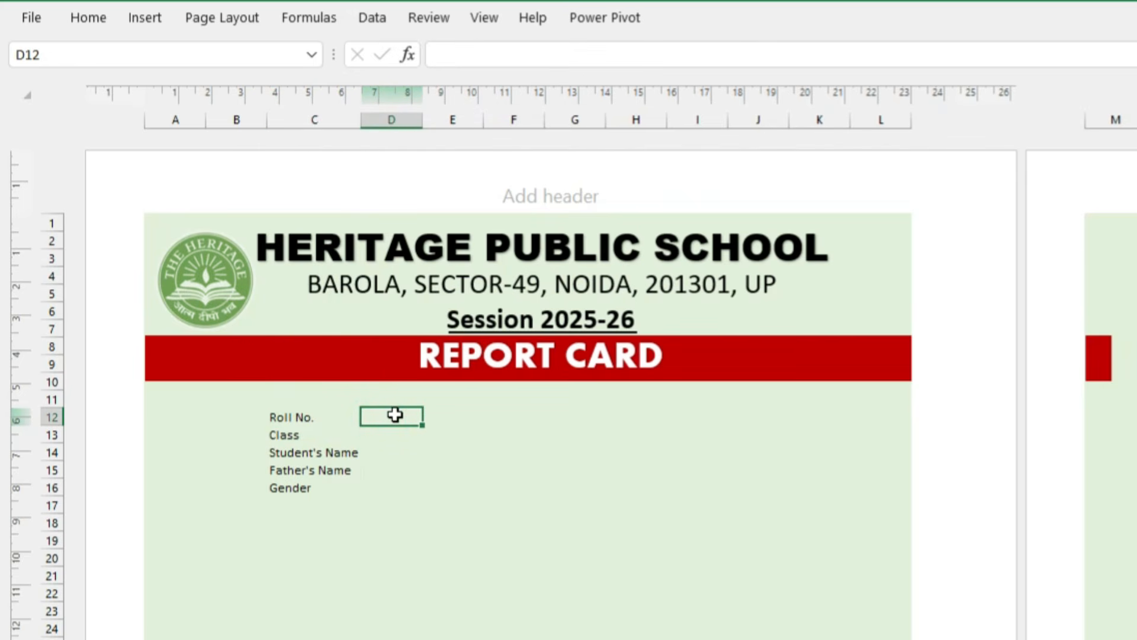
{"action": "type", "text": ":"}
{"action": "key", "text": "Return"}
{"action": "left_click", "coordinate": [395, 416]}
{"action": "left_click_drag", "start_coordinate": [424, 428], "coordinate": [424, 500]}
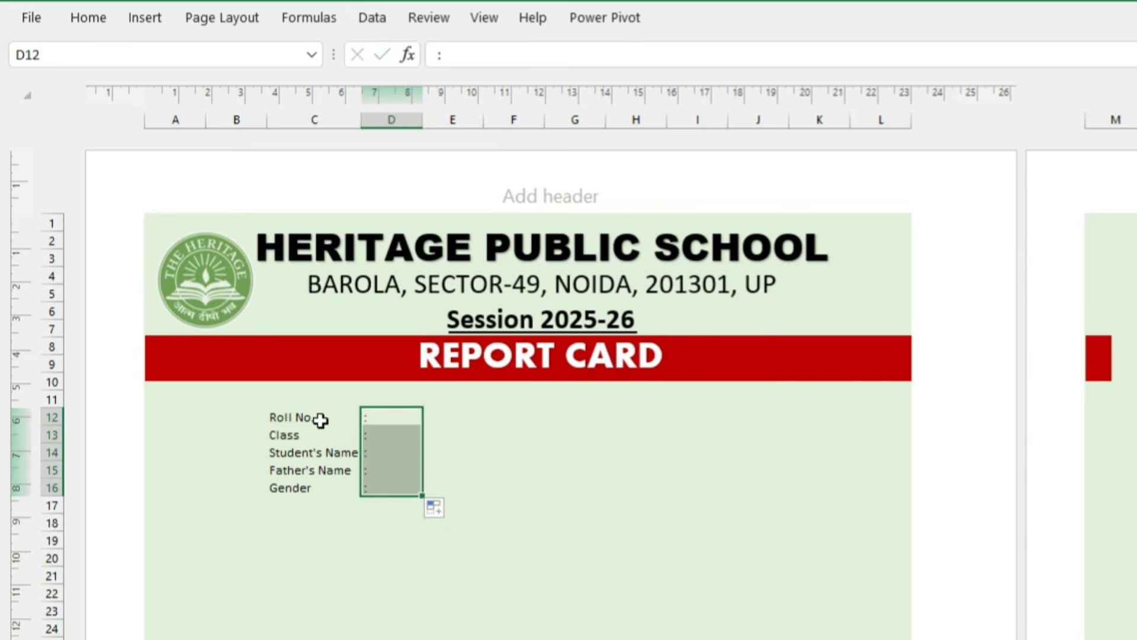
- Make the labels and colons in C12:D16 bold and increase their font size by one step
{"action": "left_click_drag", "start_coordinate": [321, 420], "coordinate": [394, 490]}
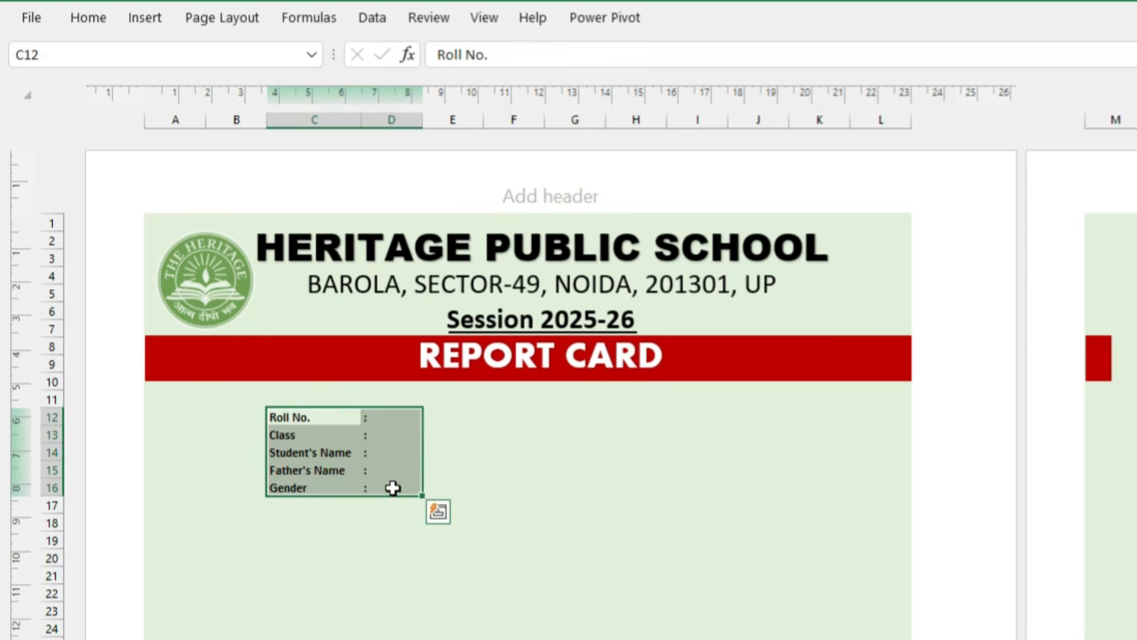
{"action": "left_click", "coordinate": [438, 511]}
{"action": "left_click", "coordinate": [537, 533]}
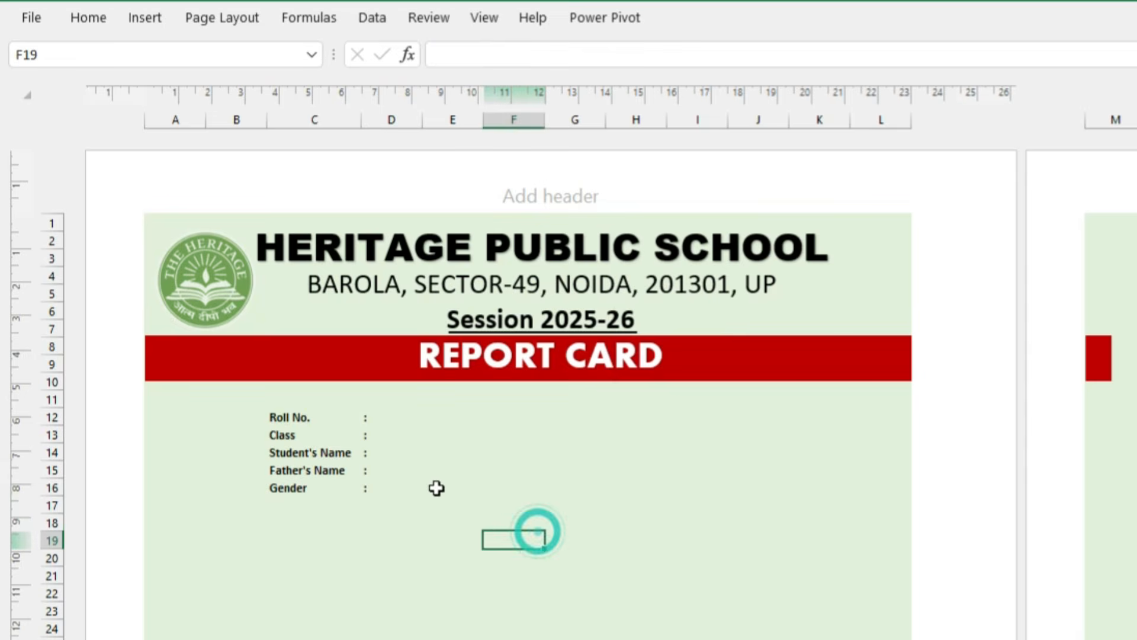
{"action": "left_click_drag", "start_coordinate": [287, 415], "coordinate": [370, 485]}
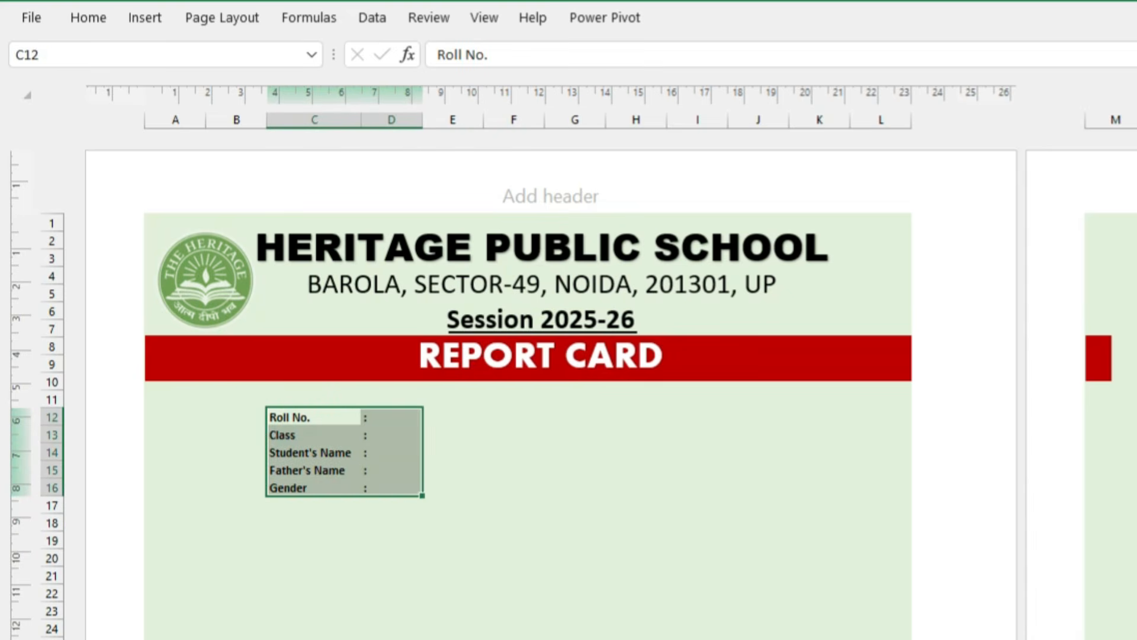
{"action": "left_click", "coordinate": [108, 15]}
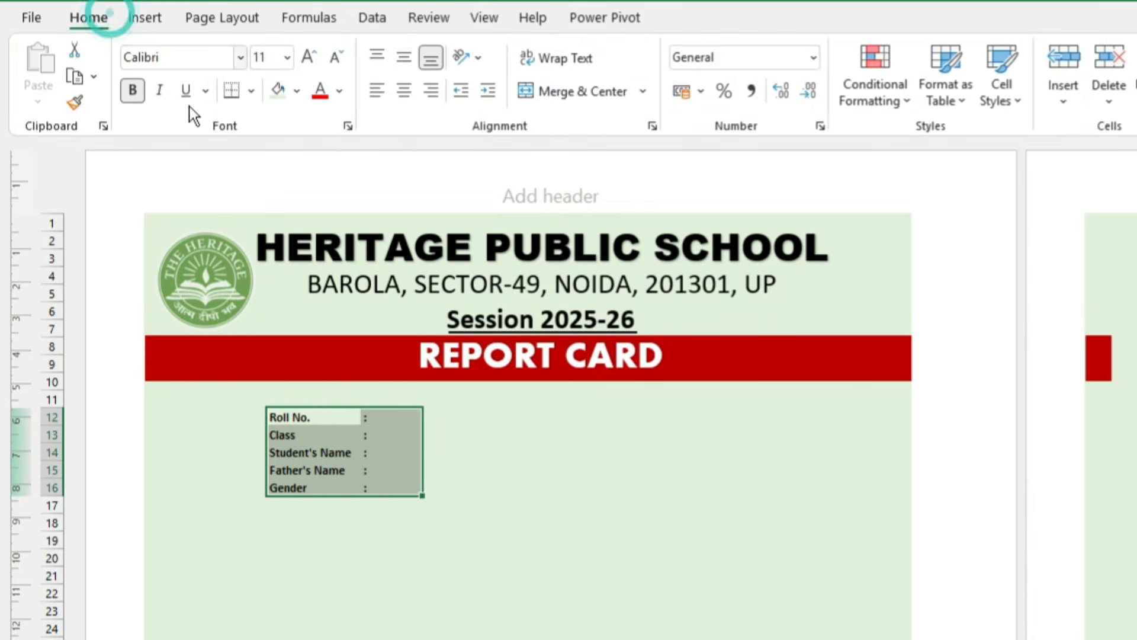
{"action": "left_click", "coordinate": [313, 68]}
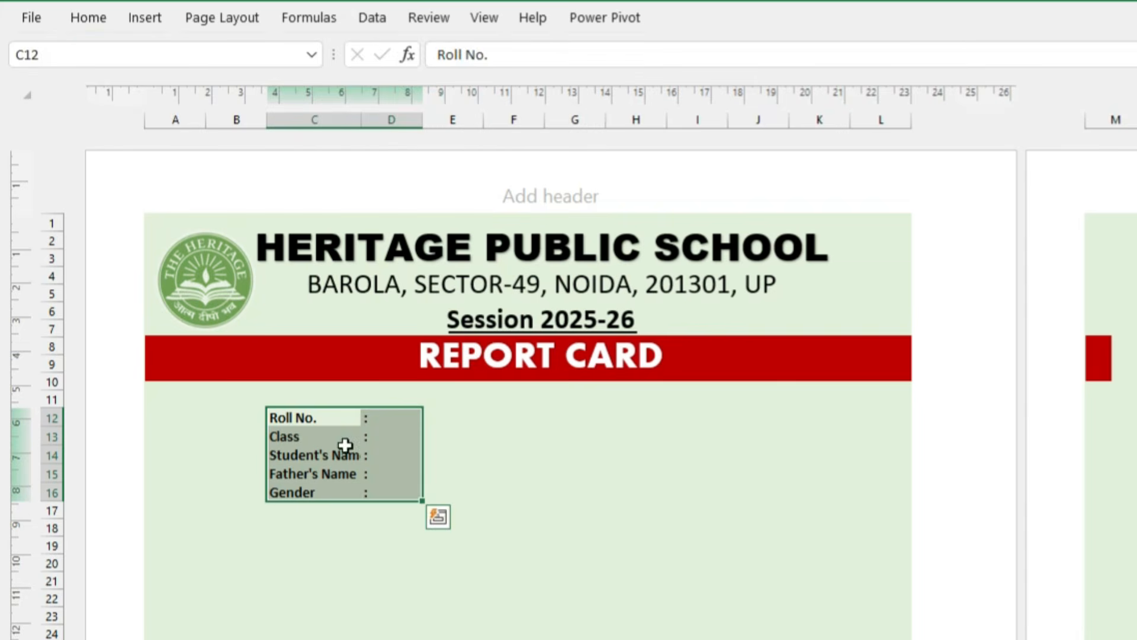
- Widen column C to fit Student's Name fully and narrow column D to little more than the colons' width
{"action": "left_click", "coordinate": [340, 455]}
{"action": "left_click_drag", "start_coordinate": [373, 123], "coordinate": [379, 123]}
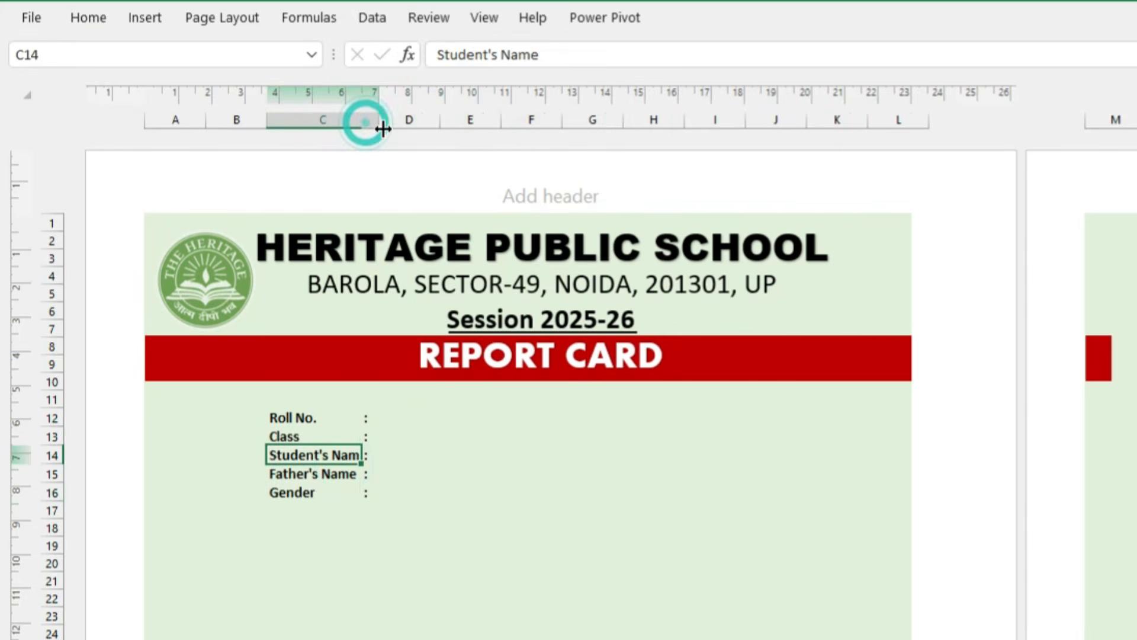
{"action": "left_click", "coordinate": [414, 435]}
{"action": "left_click", "coordinate": [411, 419]}
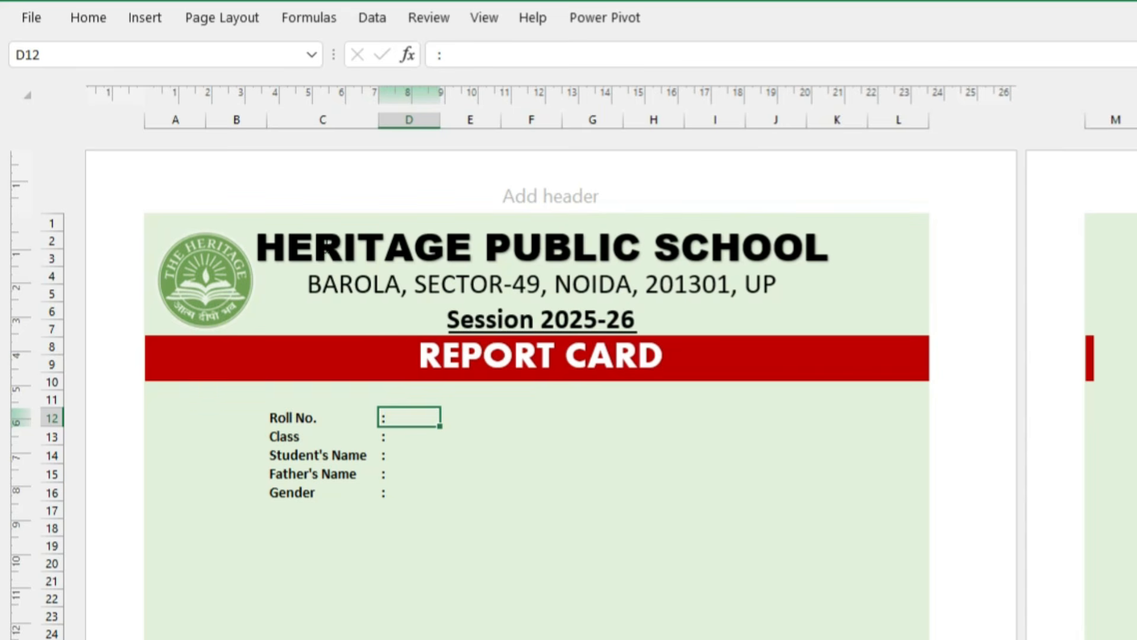
{"action": "left_click_drag", "start_coordinate": [434, 122], "coordinate": [396, 127]}
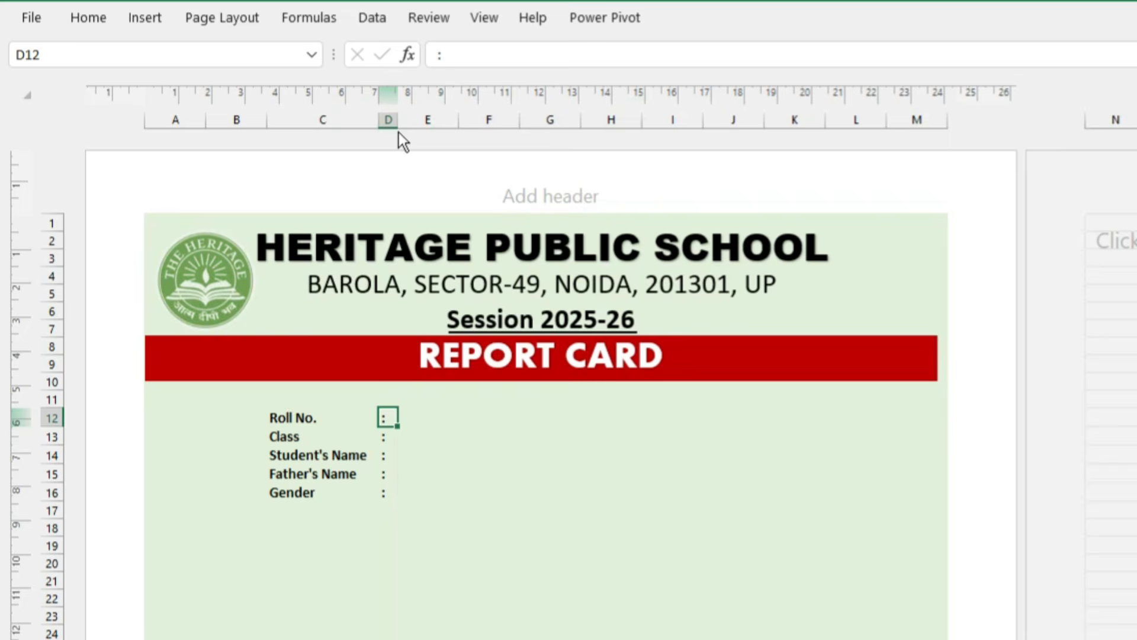
{"action": "left_click", "coordinate": [465, 452]}
{"action": "left_click", "coordinate": [435, 422]}
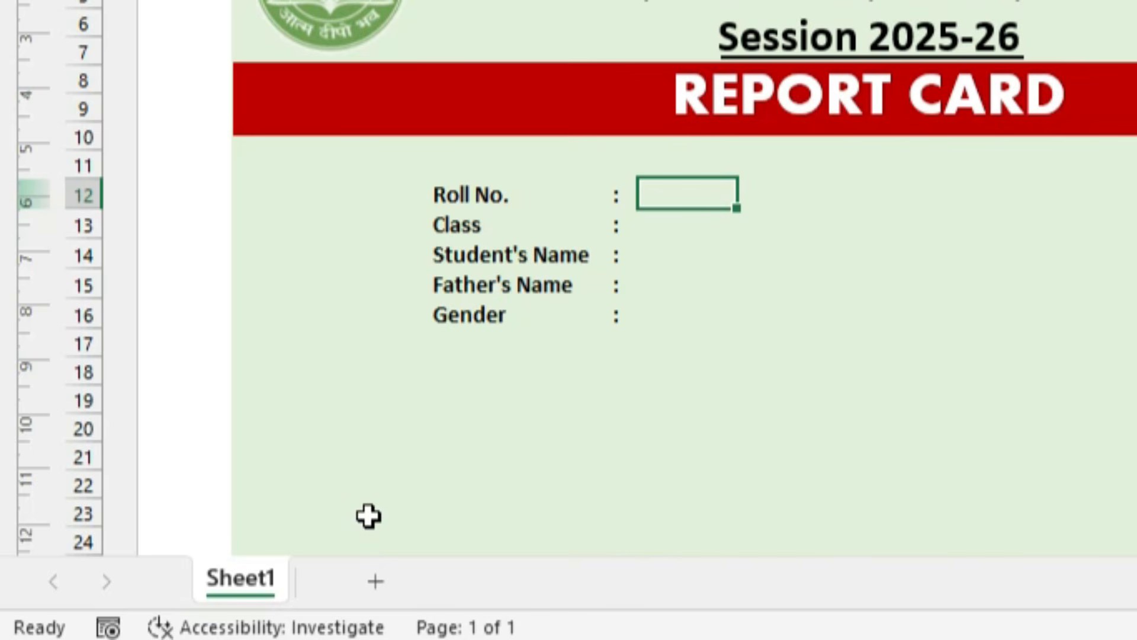
- Add a new worksheet to the report card workbook, and look through the student marks table on Sheet2 of the sample workbook
{"action": "left_click", "coordinate": [374, 586]}
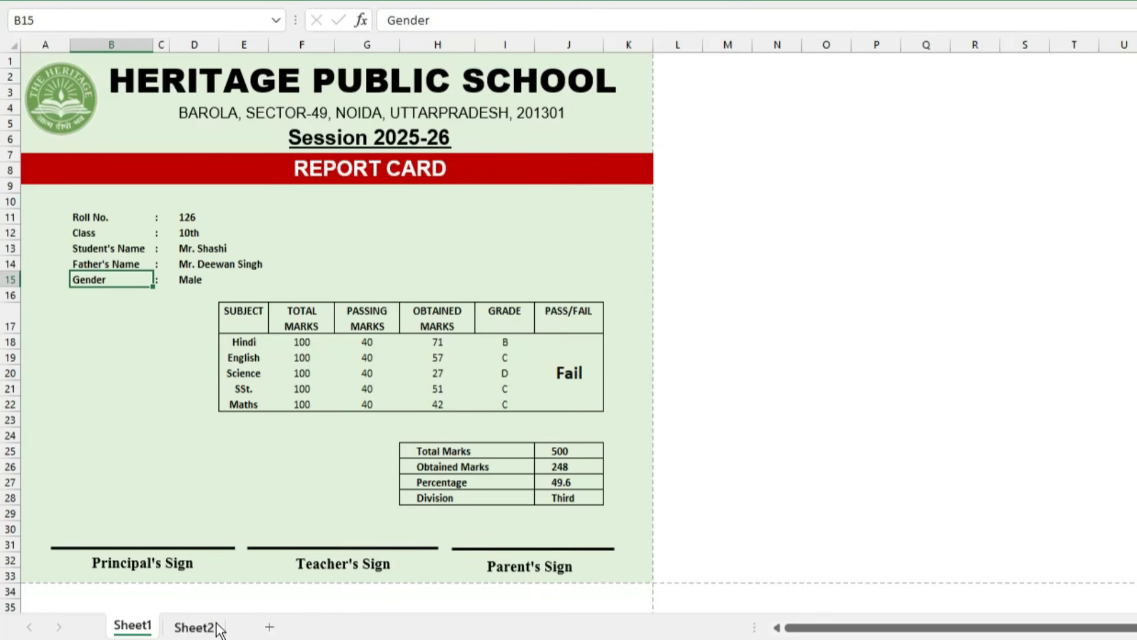
{"action": "left_click", "coordinate": [199, 625]}
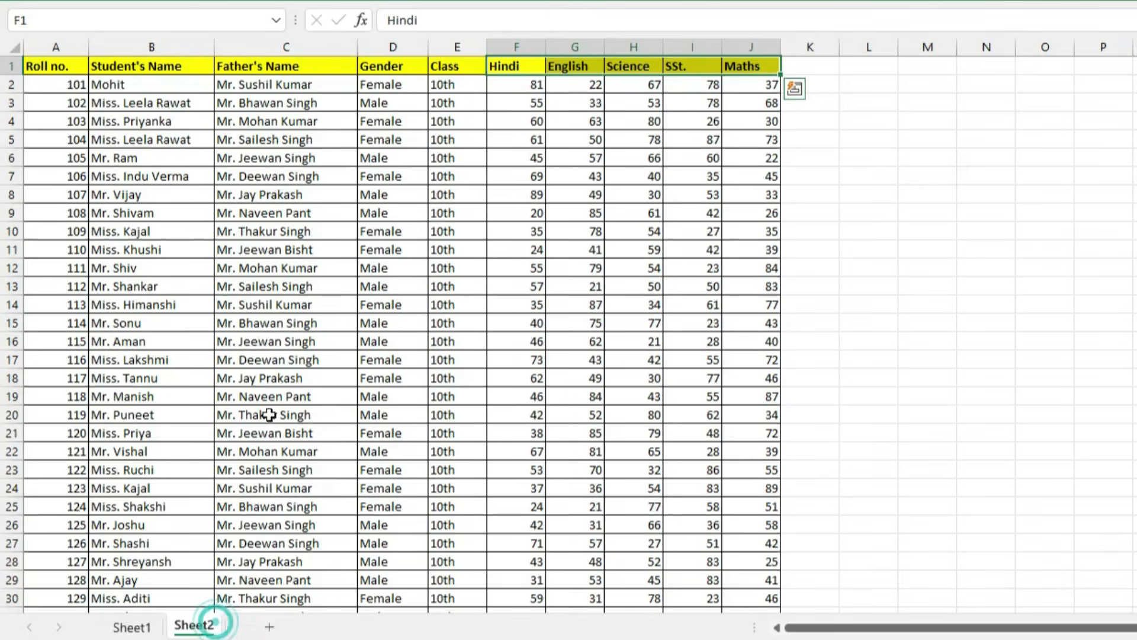
{"action": "left_click", "coordinate": [454, 318]}
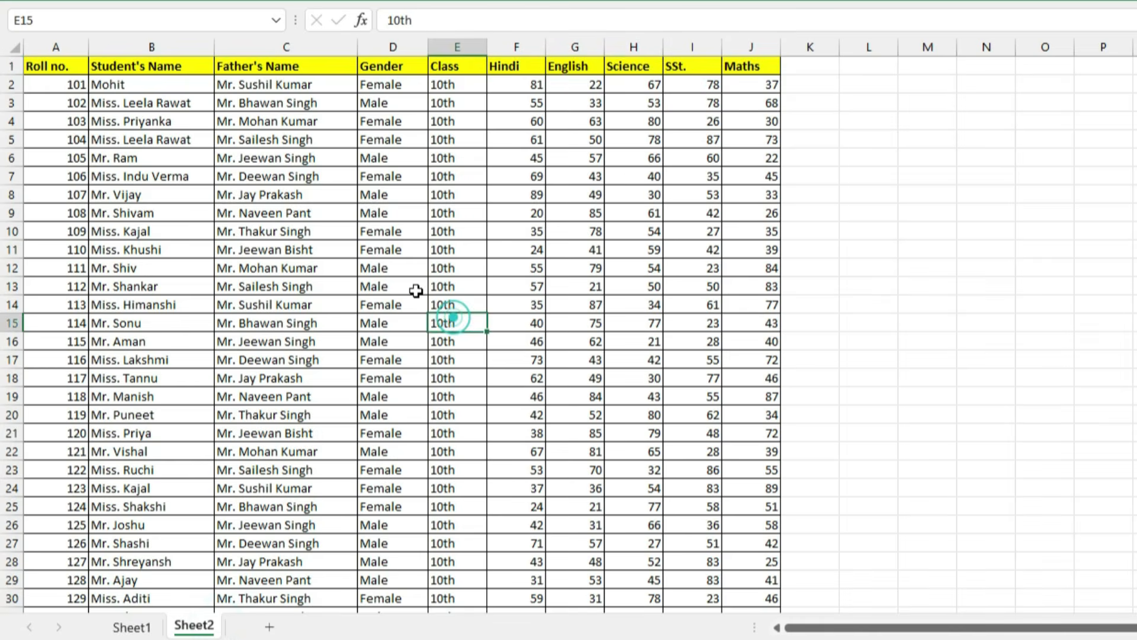
{"action": "scroll", "coordinate": [418, 294], "scroll_direction": "down", "scroll_amount": 20}
{"action": "scroll", "coordinate": [418, 294], "scroll_direction": "up", "scroll_amount": 20}
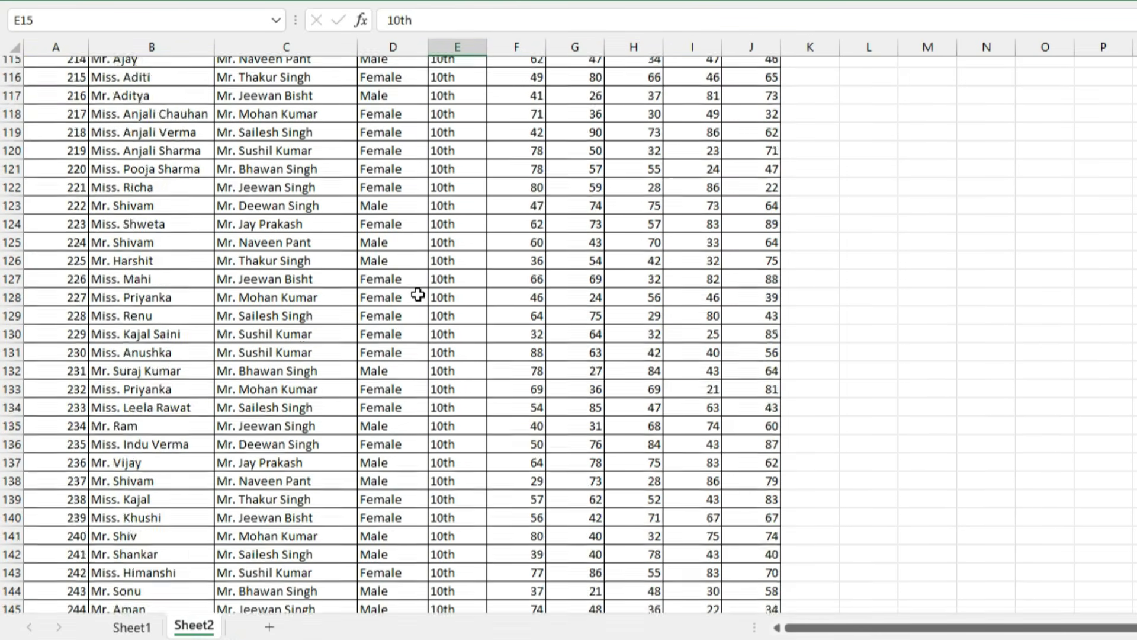
- Copy the sample workbook's entire student marks table, including headers, into Book1's Sheet2 starting at cell A1
{"action": "left_click", "coordinate": [64, 67]}
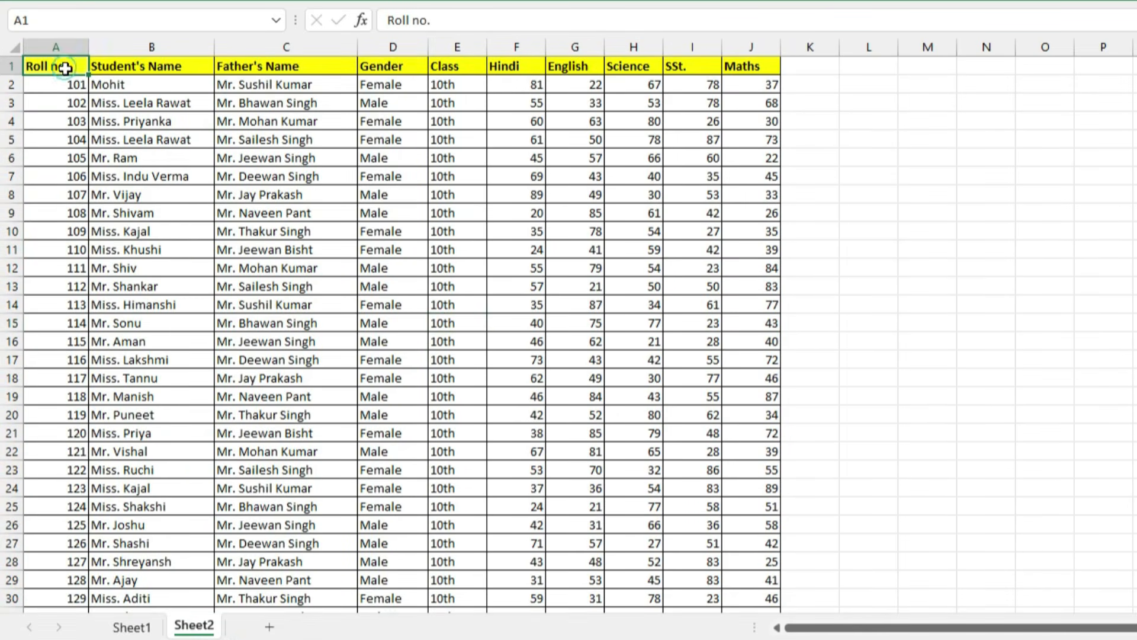
{"action": "key", "text": "ctrl+shift+End"}
{"action": "key", "text": "ctrl+c"}
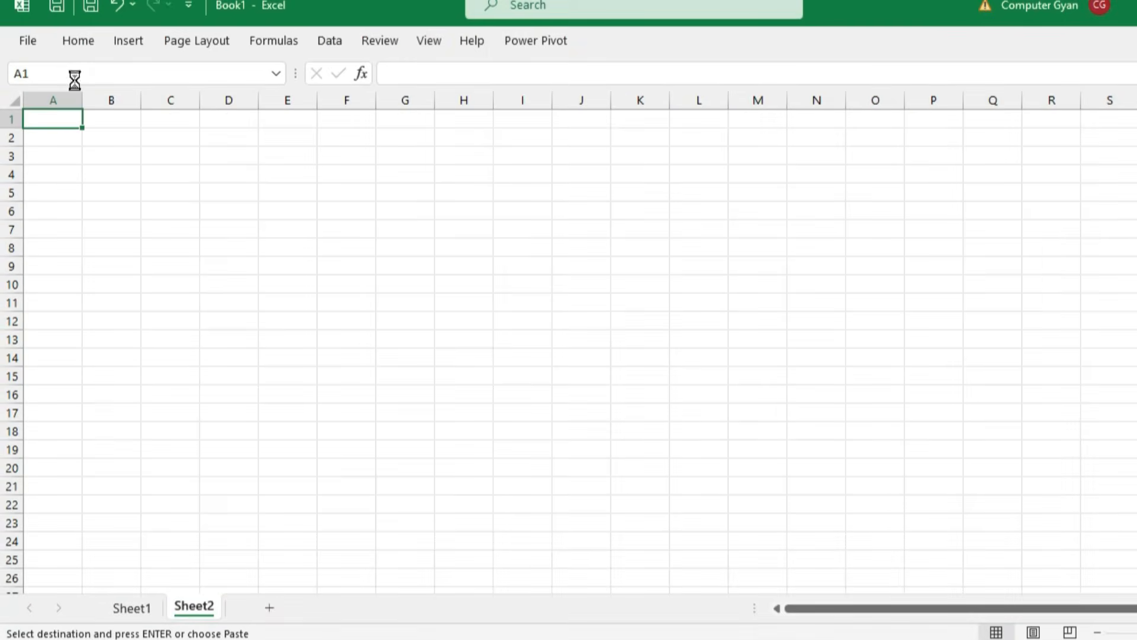
{"action": "key", "text": "ctrl+v"}
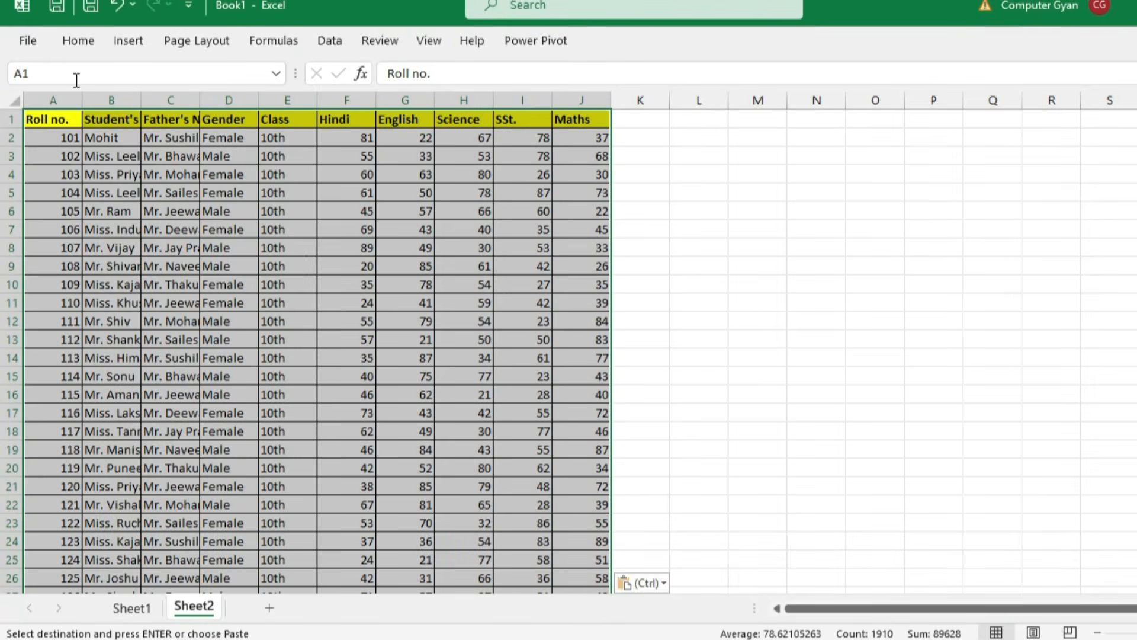
- Fit the widths of columns A to J on Sheet2 to their contents
{"action": "left_click_drag", "start_coordinate": [71, 99], "coordinate": [587, 102]}
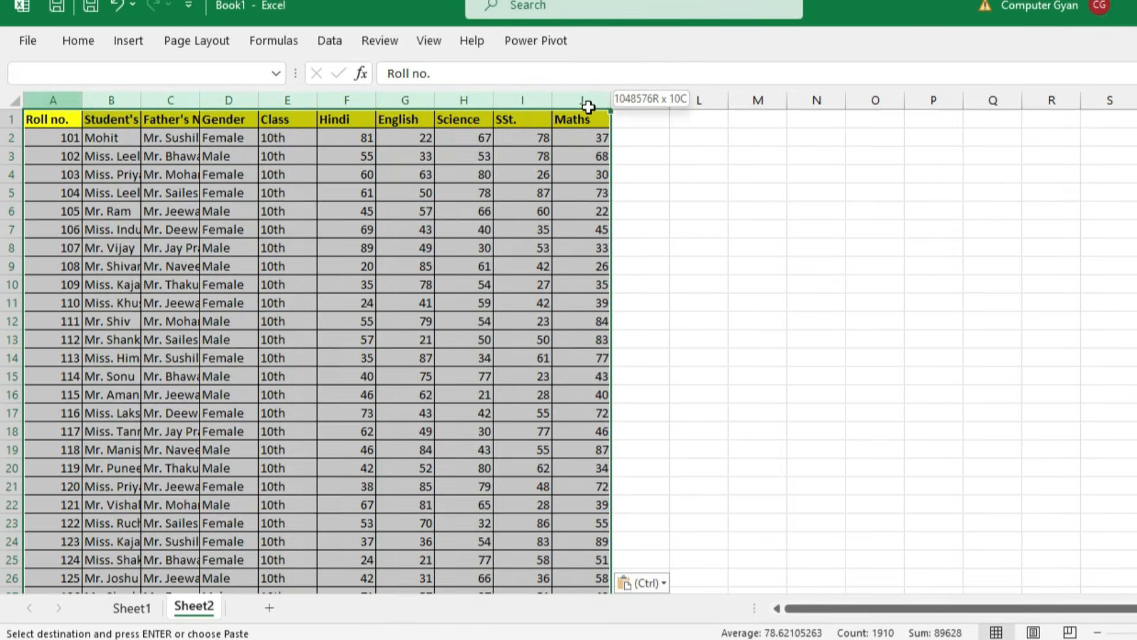
{"action": "double_click", "coordinate": [611, 100]}
{"action": "left_click", "coordinate": [553, 235]}
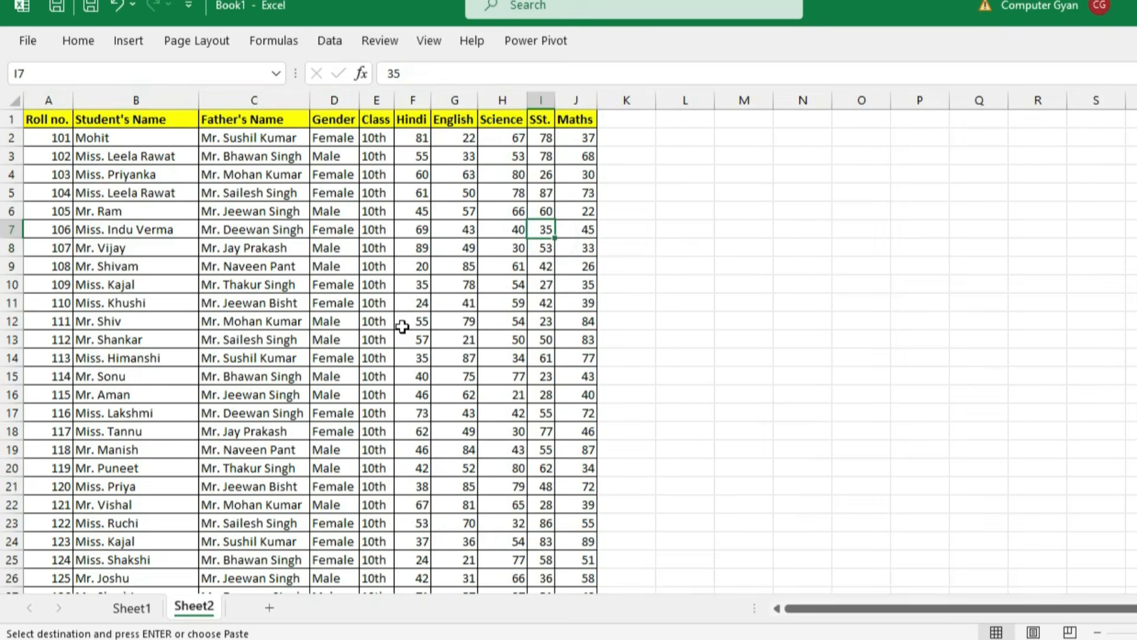
- Start a data validation rule for the Roll No. cell E12 on Sheet1 that allows a List
{"action": "left_click", "coordinate": [131, 607]}
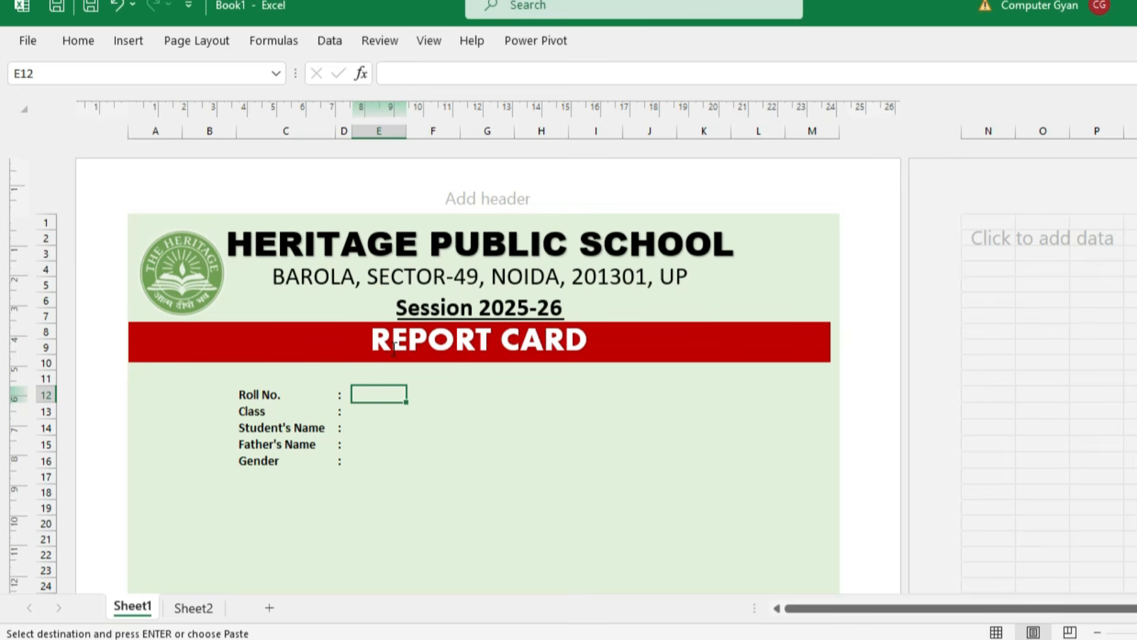
{"action": "left_click", "coordinate": [333, 41]}
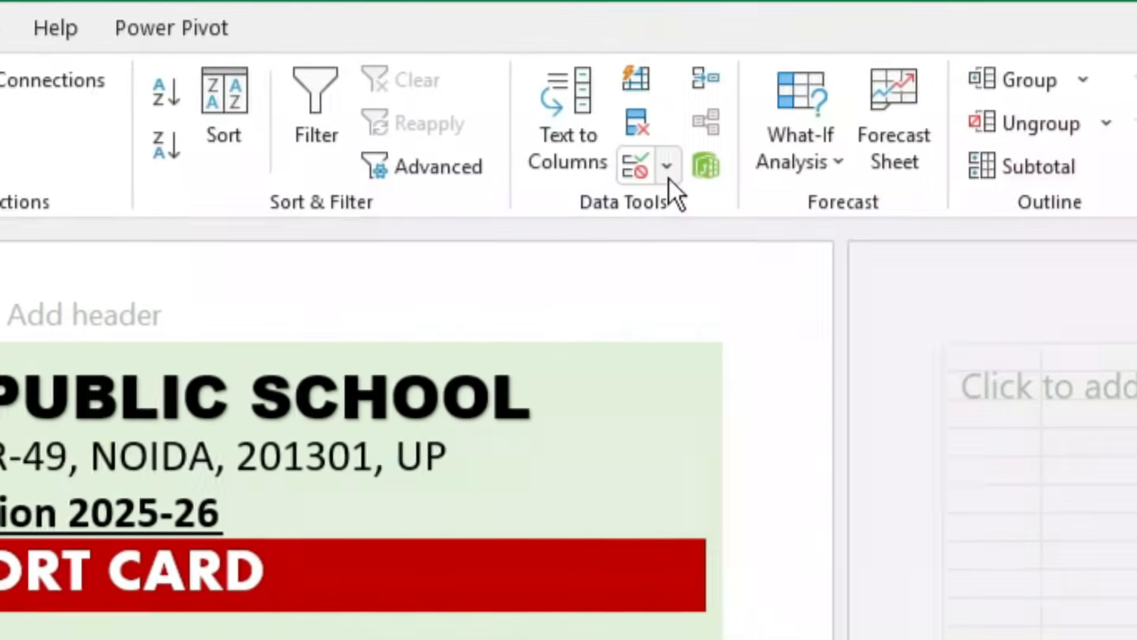
{"action": "left_click", "coordinate": [618, 172]}
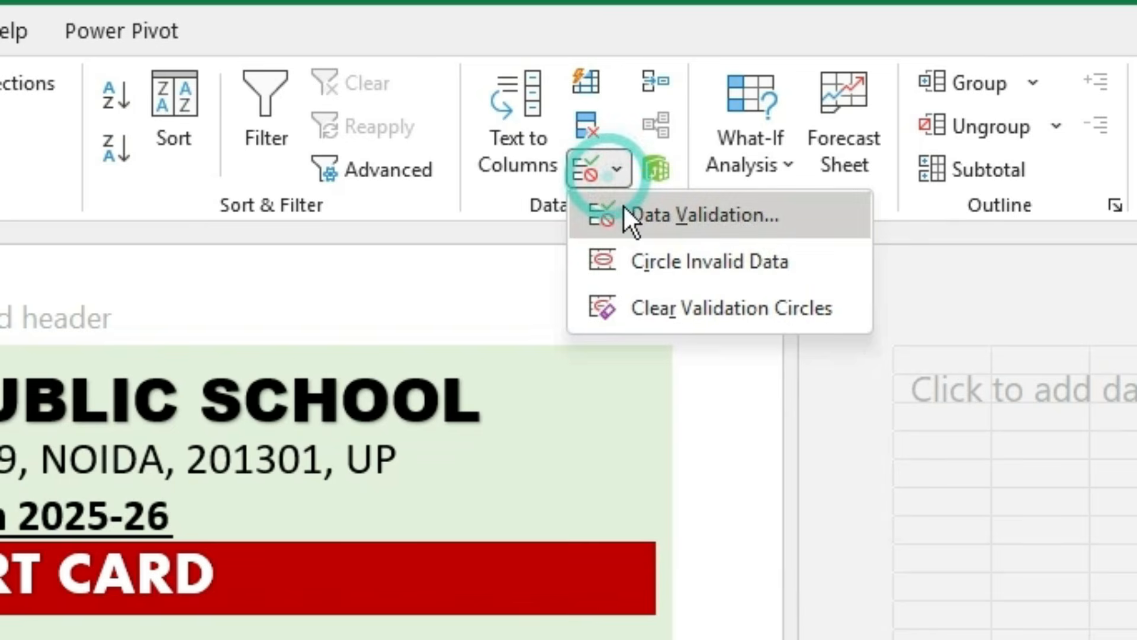
{"action": "left_click", "coordinate": [695, 218]}
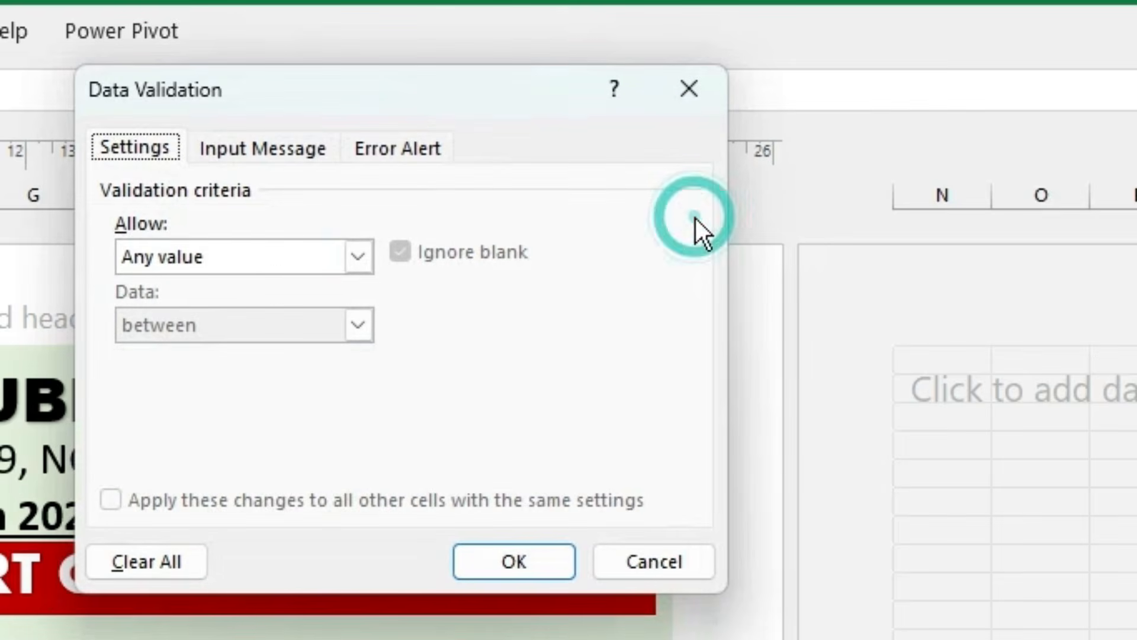
{"action": "left_click", "coordinate": [187, 264]}
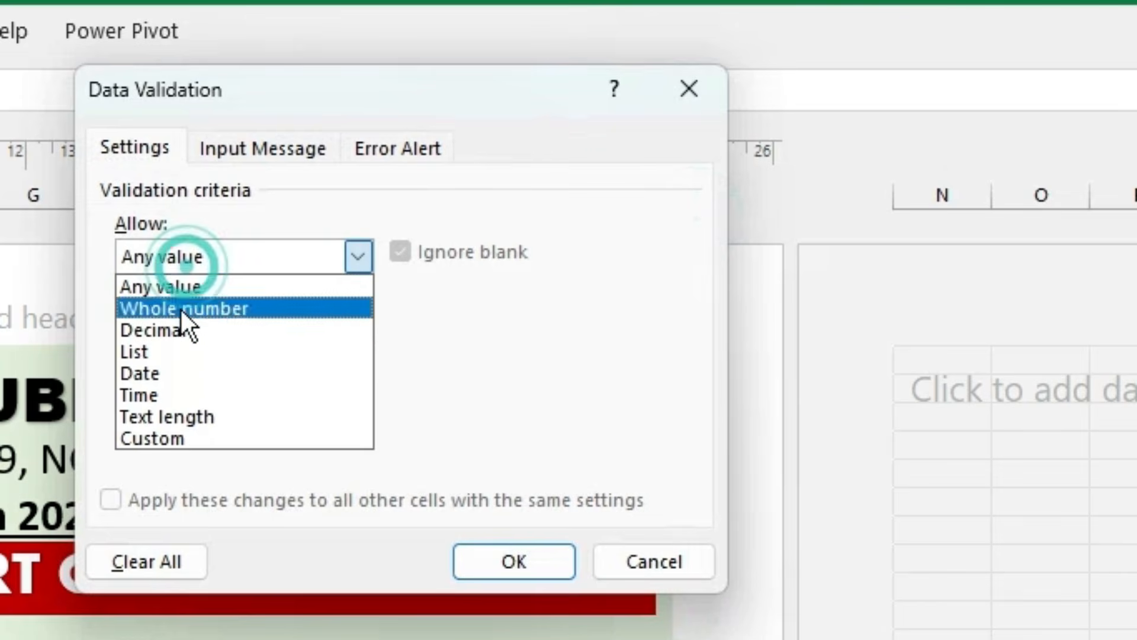
{"action": "left_click", "coordinate": [182, 352]}
{"action": "left_click", "coordinate": [171, 389]}
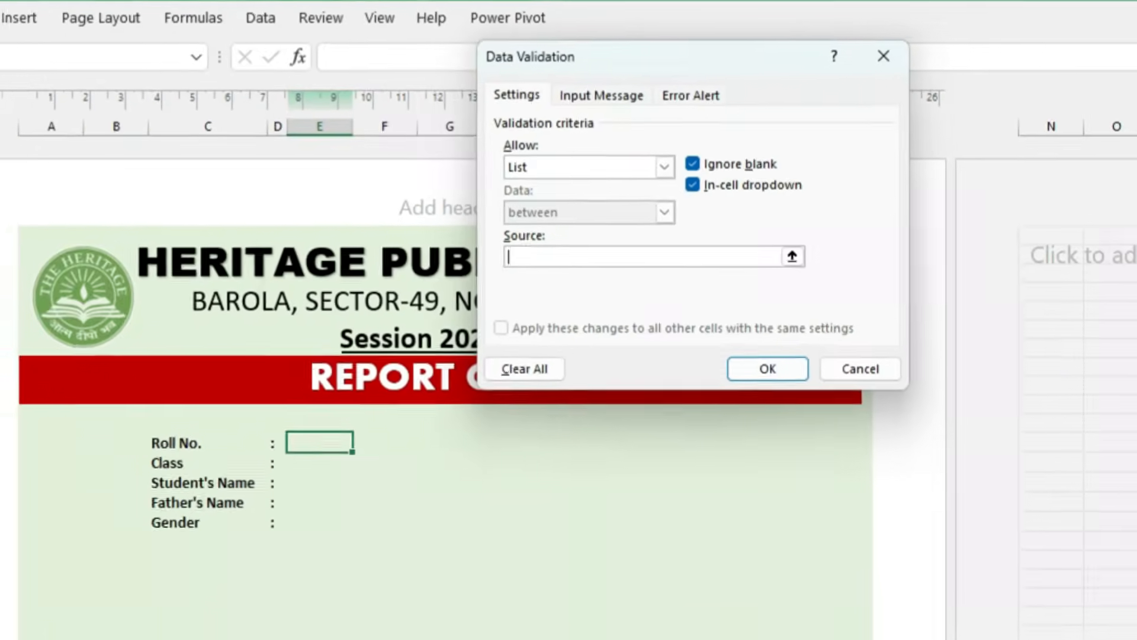
- Set the validation list's source to =Sheet2!$A$2:$A$191, apply the rule and choose roll number 102 in E12
{"action": "left_click", "coordinate": [209, 626]}
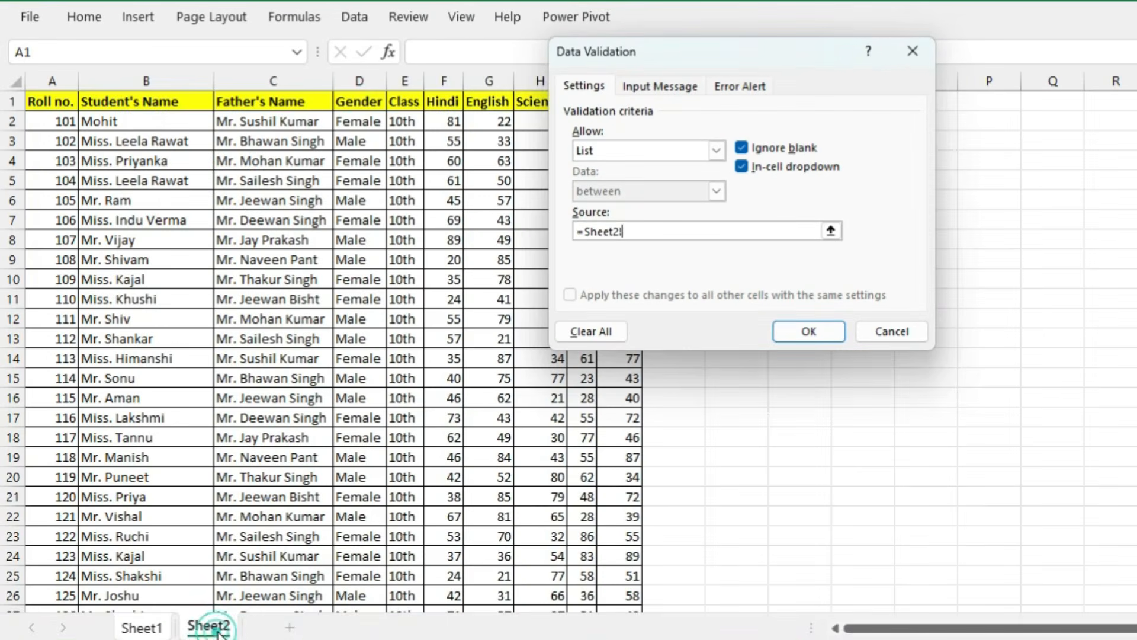
{"action": "left_click", "coordinate": [60, 116]}
{"action": "key", "text": "ctrl+shift+Down"}
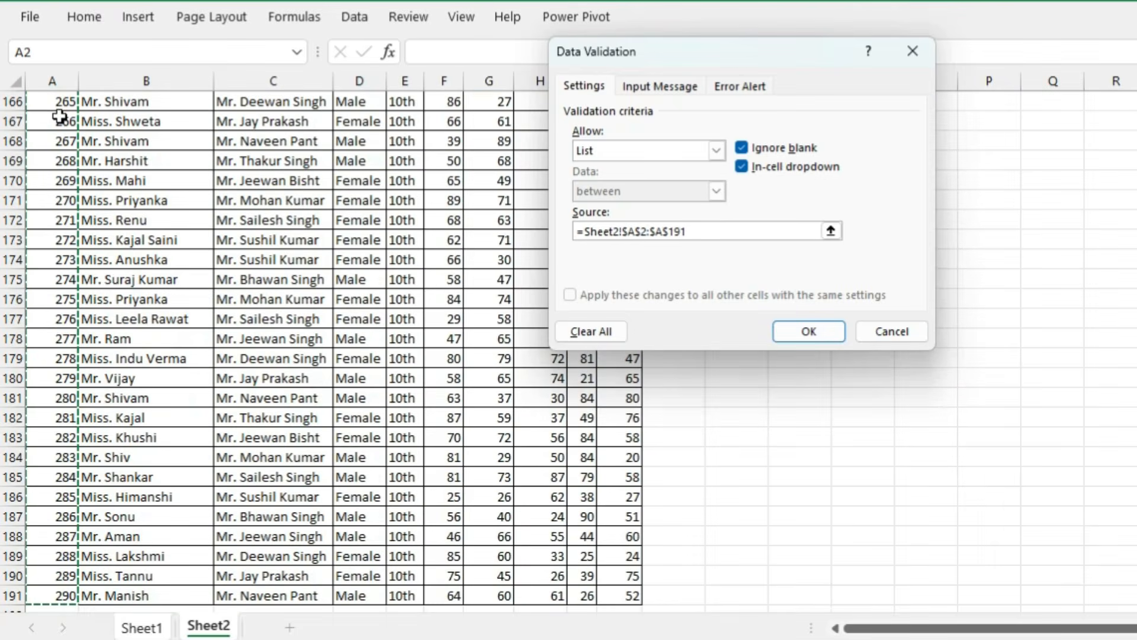
{"action": "left_click", "coordinate": [837, 339]}
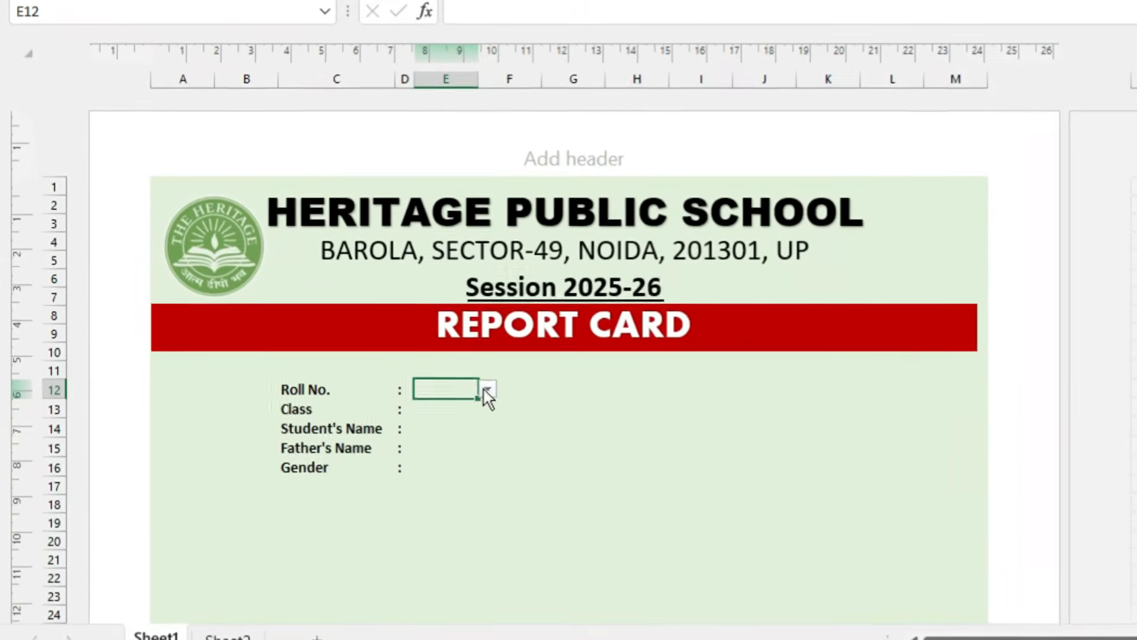
{"action": "left_click", "coordinate": [452, 396]}
{"action": "left_click", "coordinate": [406, 421]}
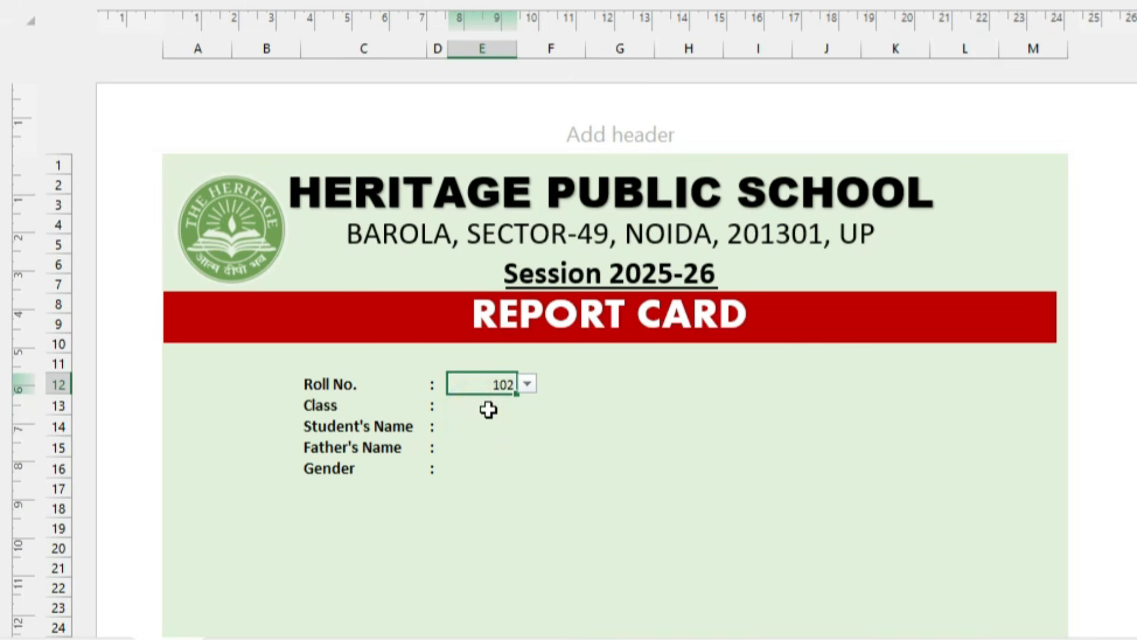
- Begin a VLOOKUP formula in the Class cell E13 with the absolute reference $E$12 as its lookup value
{"action": "left_click", "coordinate": [488, 408]}
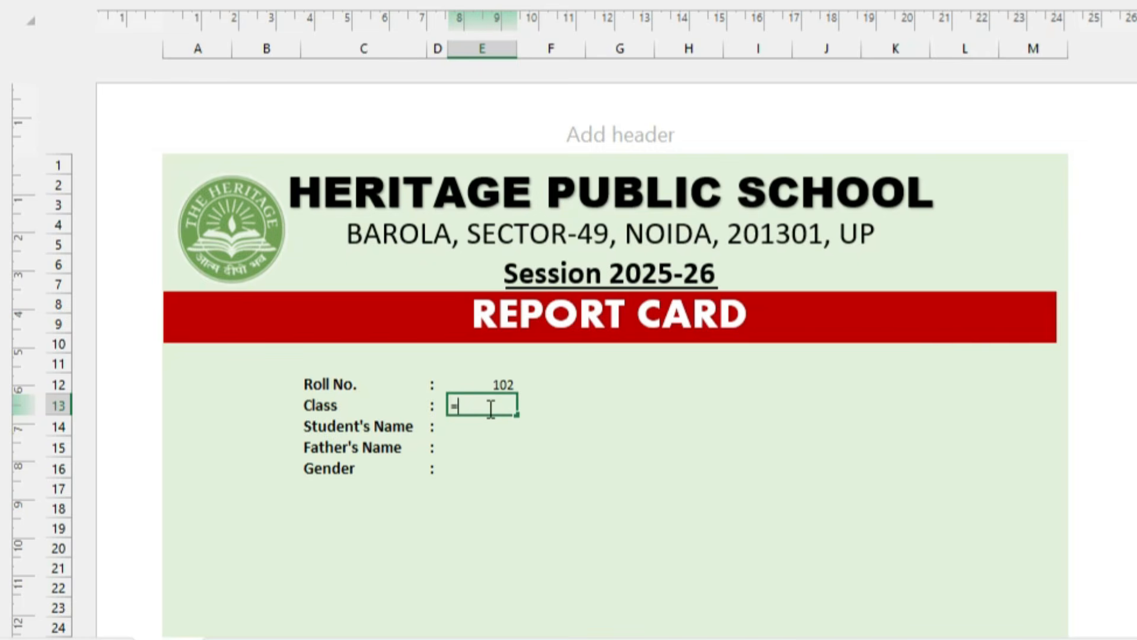
{"action": "type", "text": "vlo"}
{"action": "key", "text": "Tab"}
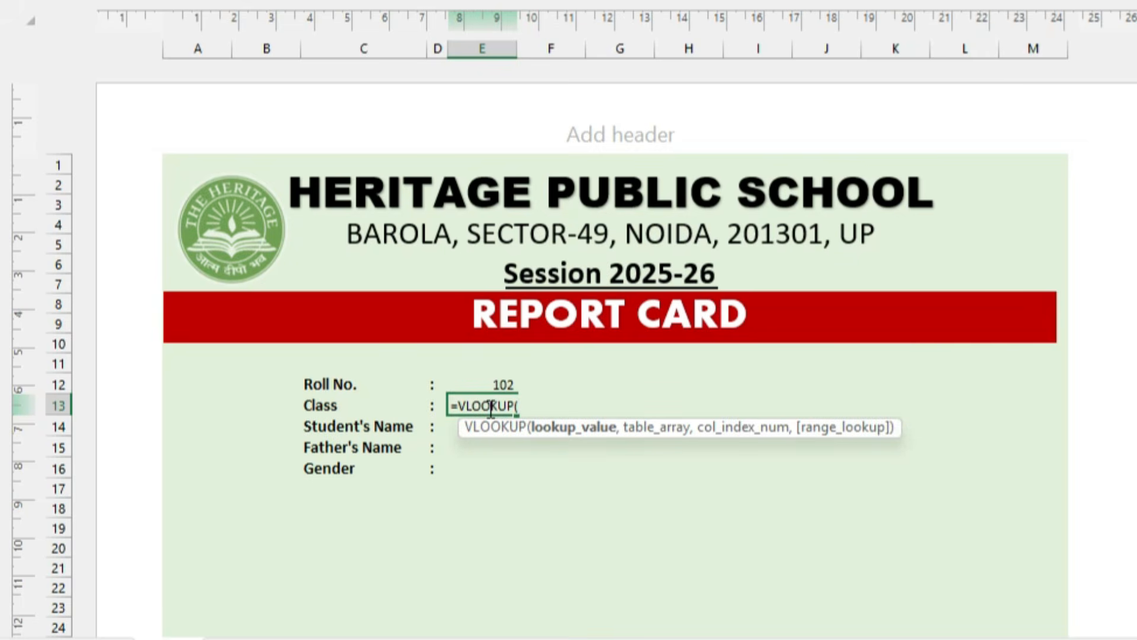
{"action": "left_click", "coordinate": [500, 388]}
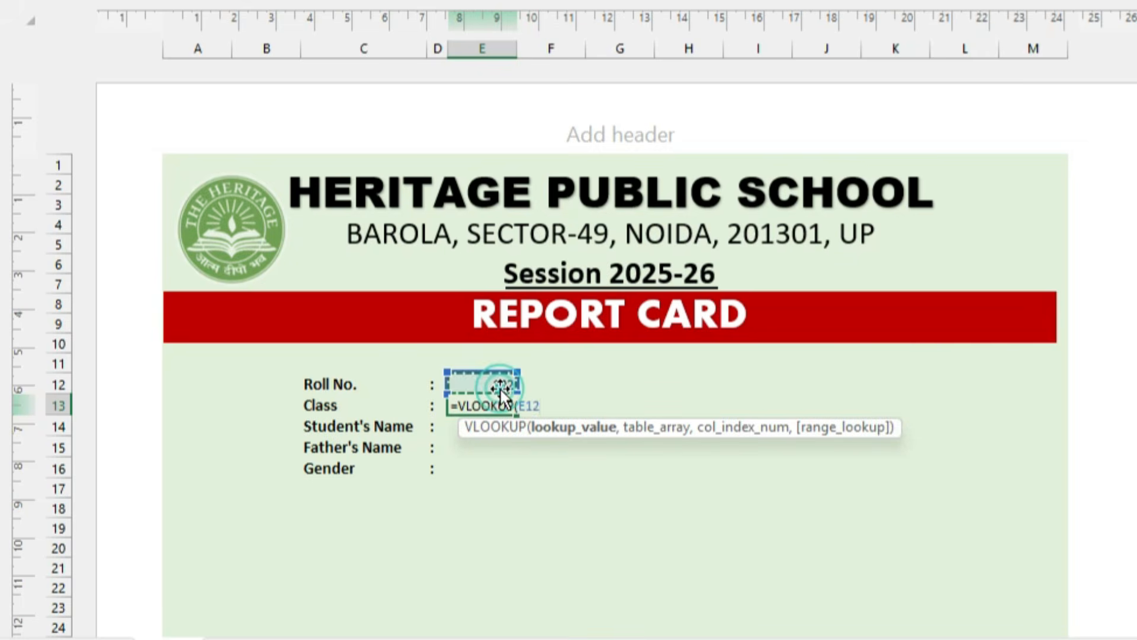
{"action": "key", "text": "F4"}
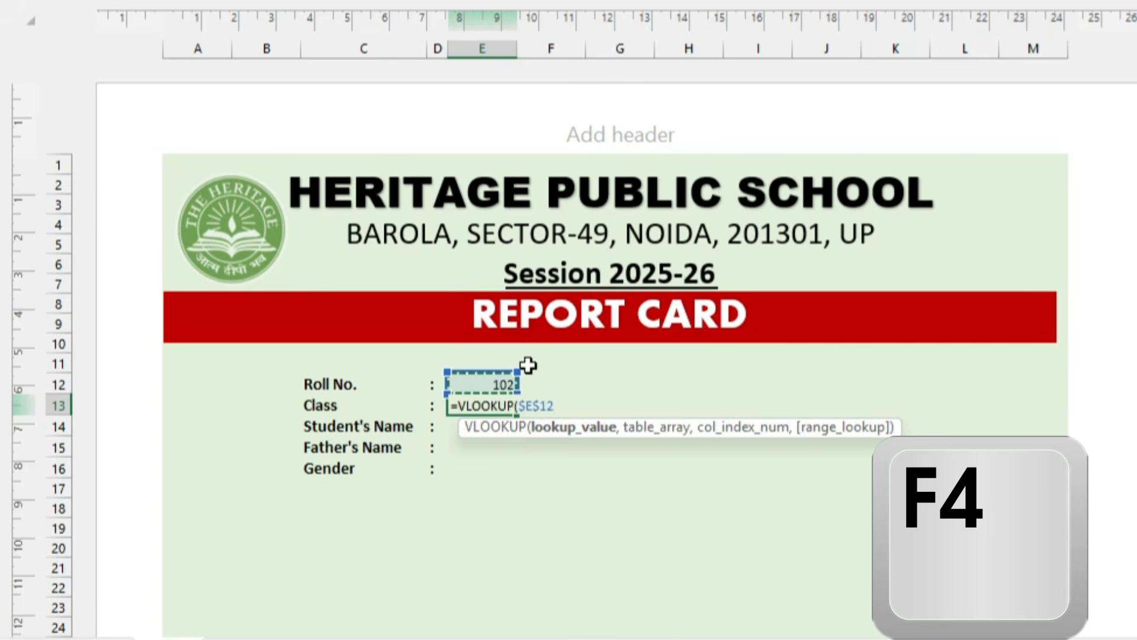
{"action": "type", "text": ","}
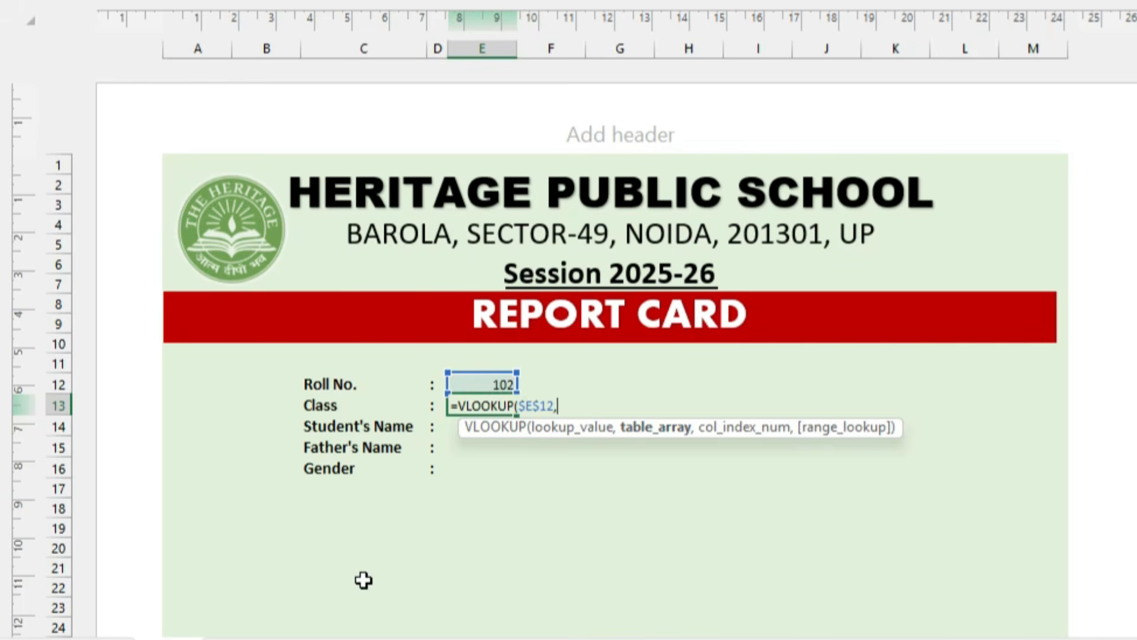
- Set the VLOOKUP table array to the whole marks table, Sheet2!$A$1:$J$191
{"action": "left_click", "coordinate": [266, 638]}
{"action": "scroll", "coordinate": [177, 173], "scroll_direction": "up", "scroll_amount": 20}
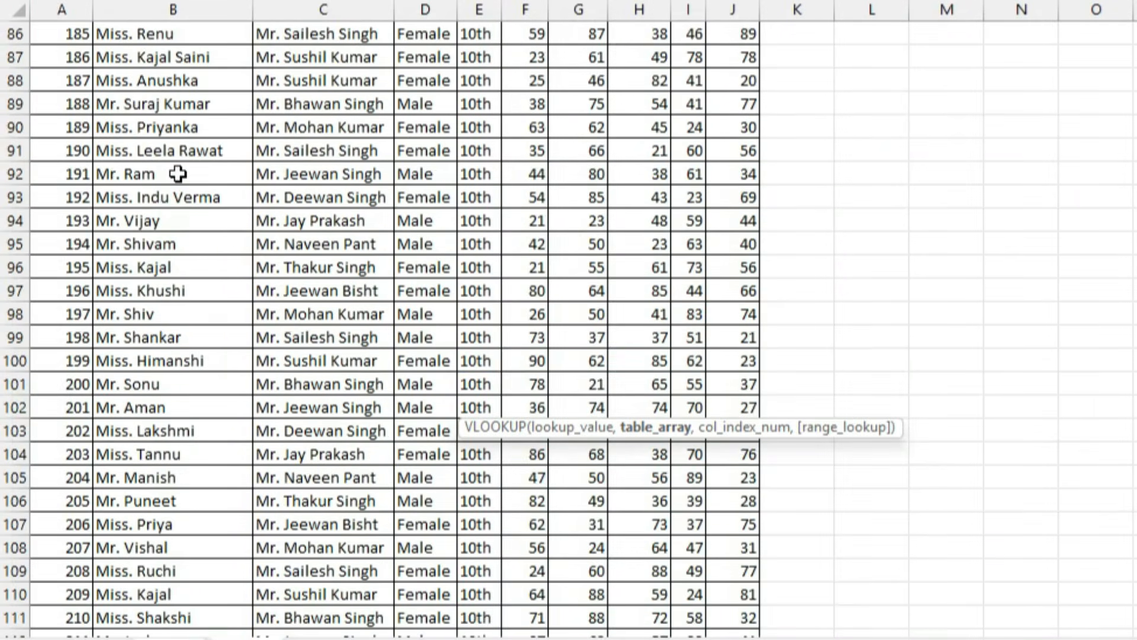
{"action": "left_click", "coordinate": [58, 33]}
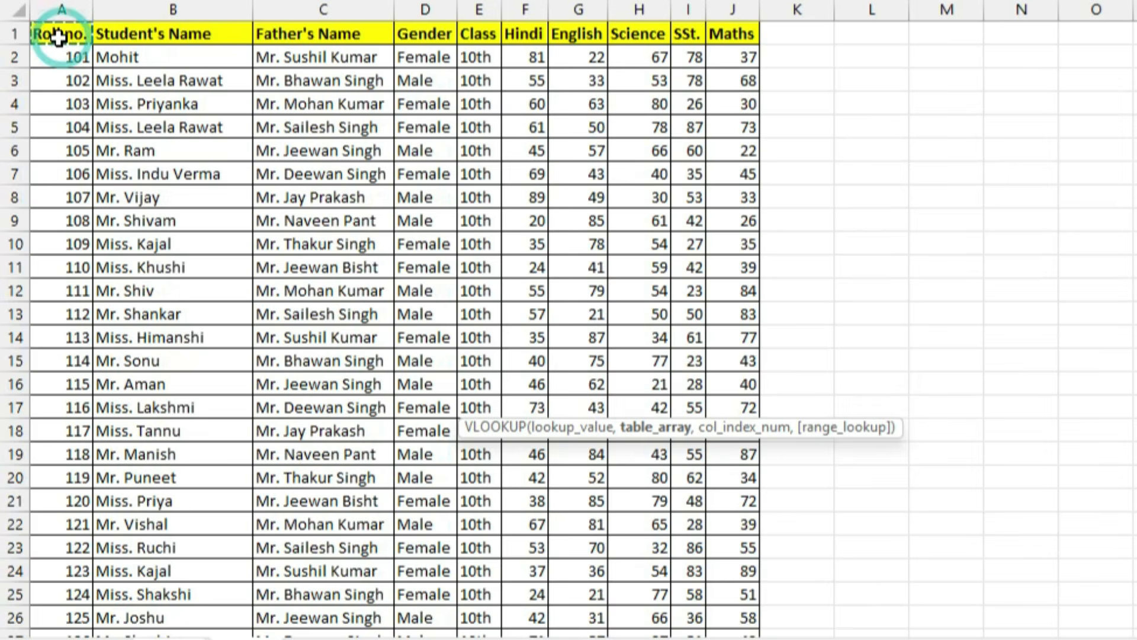
{"action": "key", "text": "ctrl+shift+Down"}
{"action": "key", "text": "ctrl+shift+Right"}
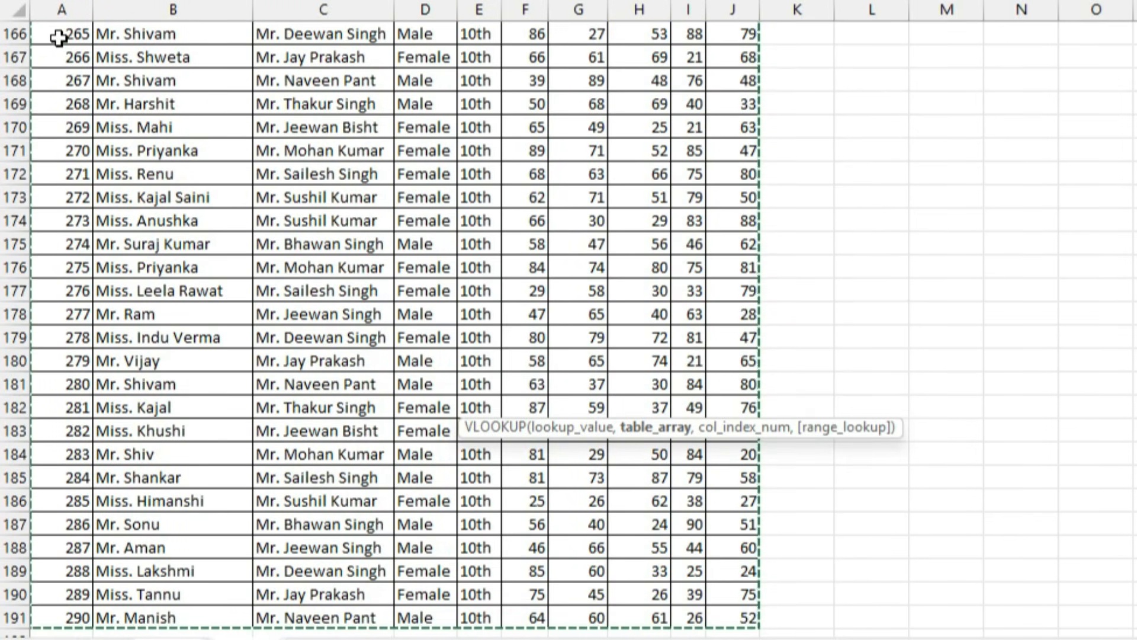
{"action": "type", "text": ","}
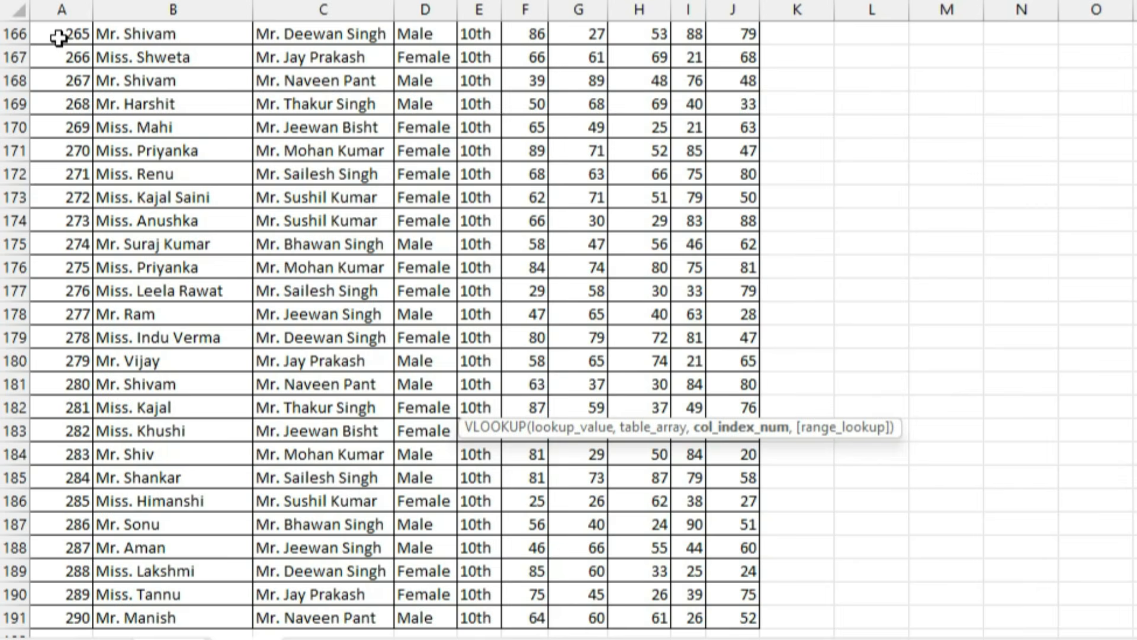
- Return the formula entry to Sheet1, remove the stray sheet reference and nest a MATCH function as the column index argument
{"action": "left_click_drag", "start_coordinate": [825, 429], "coordinate": [1002, 160]}
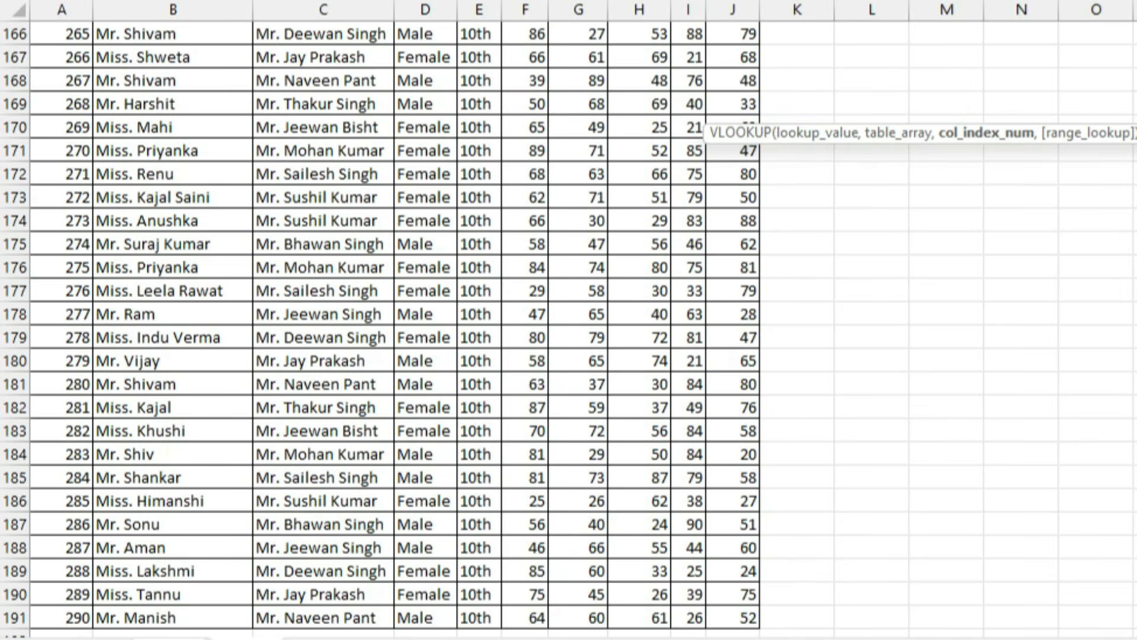
{"action": "left_click", "coordinate": [177, 629]}
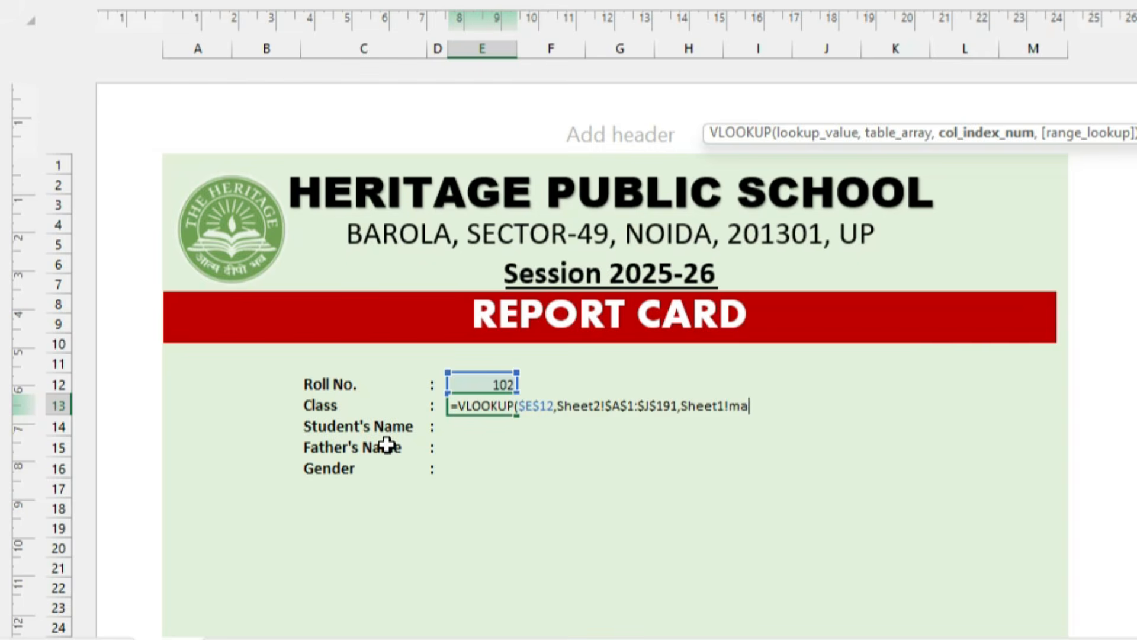
{"action": "key", "text": "BackSpace"}
{"action": "key", "text": "BackSpace"}
{"action": "key", "text": "BackSpace"}
{"action": "key", "text": "BackSpace"}
{"action": "key", "text": "BackSpace"}
{"action": "key", "text": "BackSpace"}
{"action": "key", "text": "BackSpace"}
{"action": "key", "text": "BackSpace"}
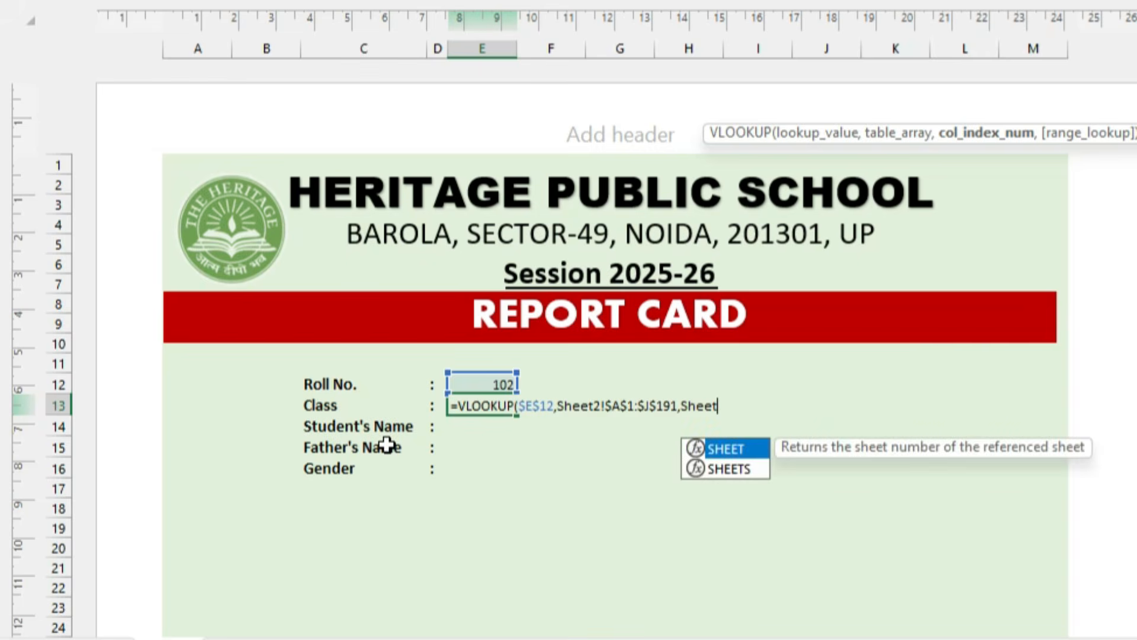
{"action": "type", "text": "mat"}
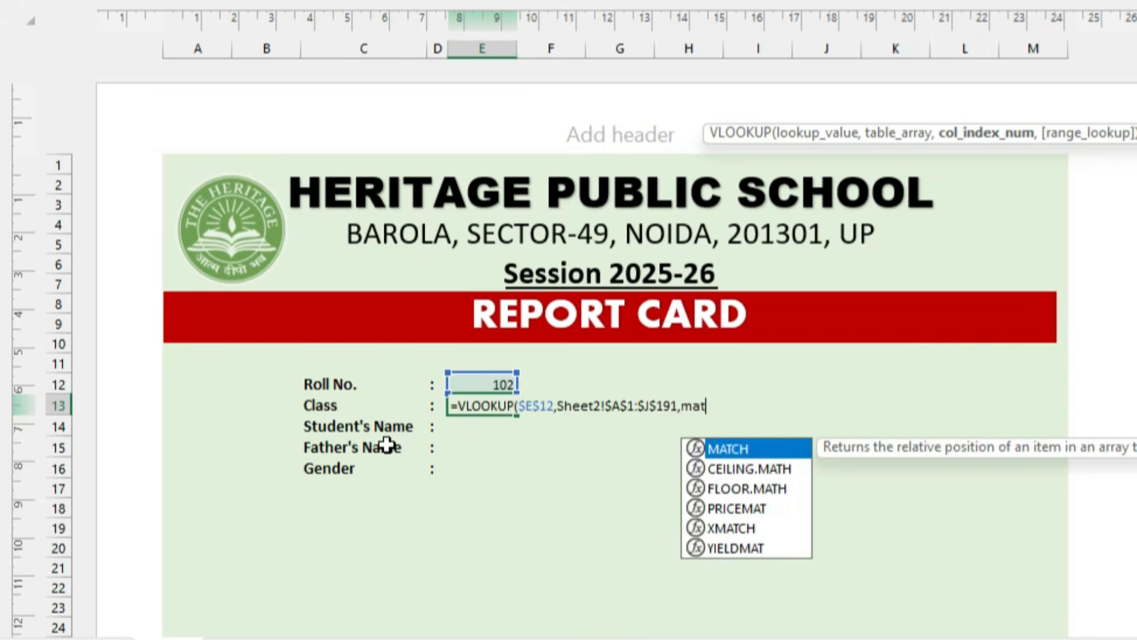
{"action": "key", "text": "Tab"}
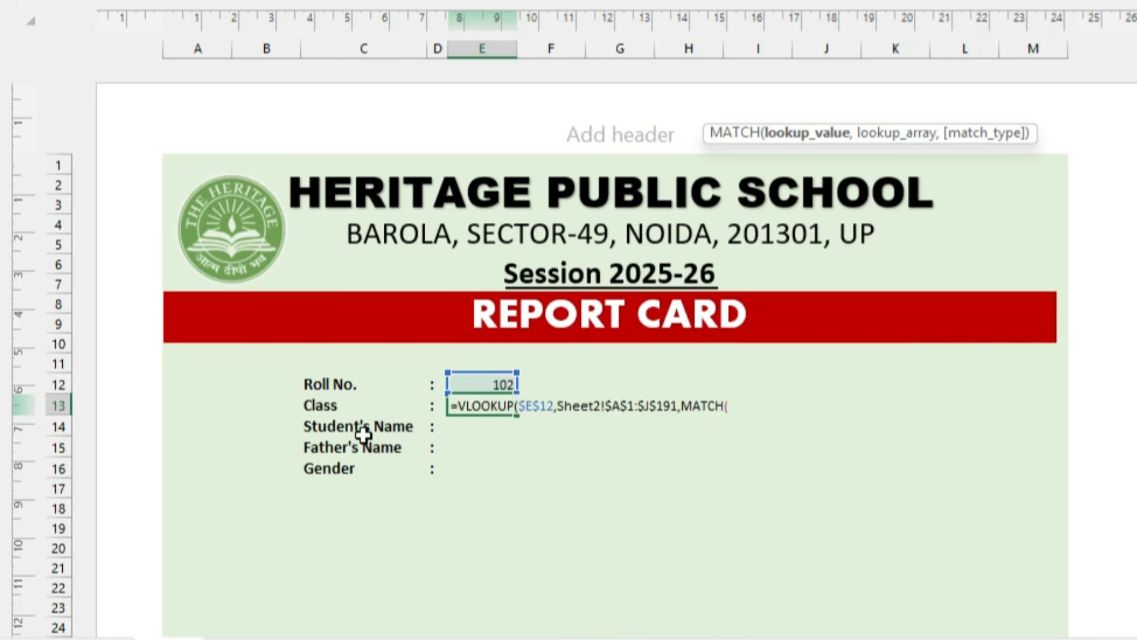
- Set the MATCH lookup value to the Class label, Sheet1!$C13, with only the column locked
{"action": "left_click", "coordinate": [354, 405]}
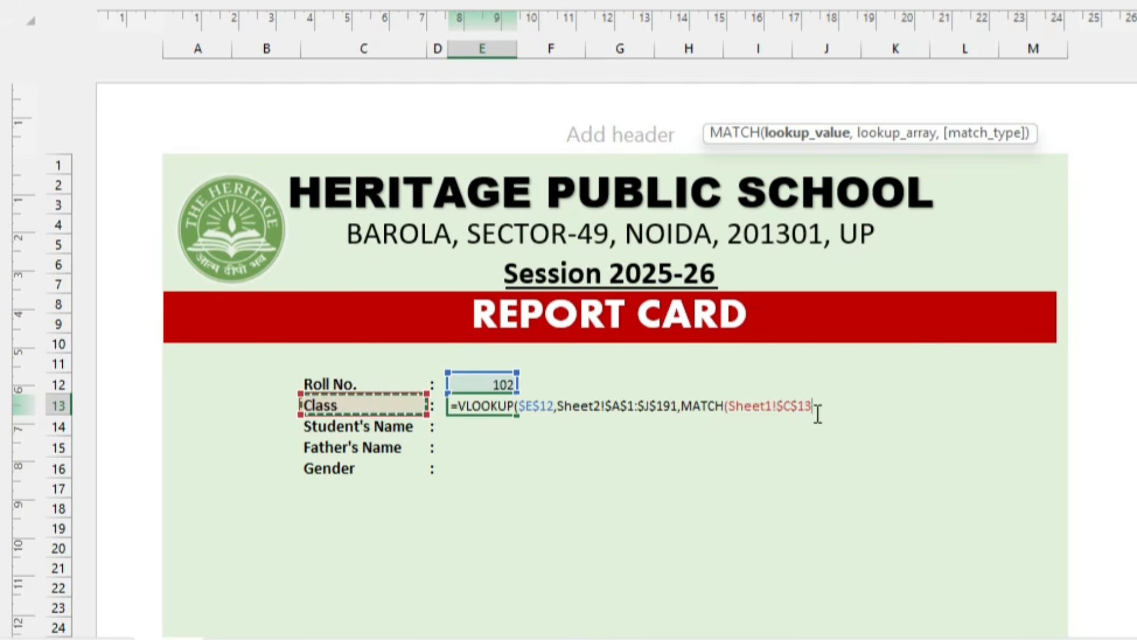
{"action": "key", "text": "F4"}
{"action": "type", "text": ","}
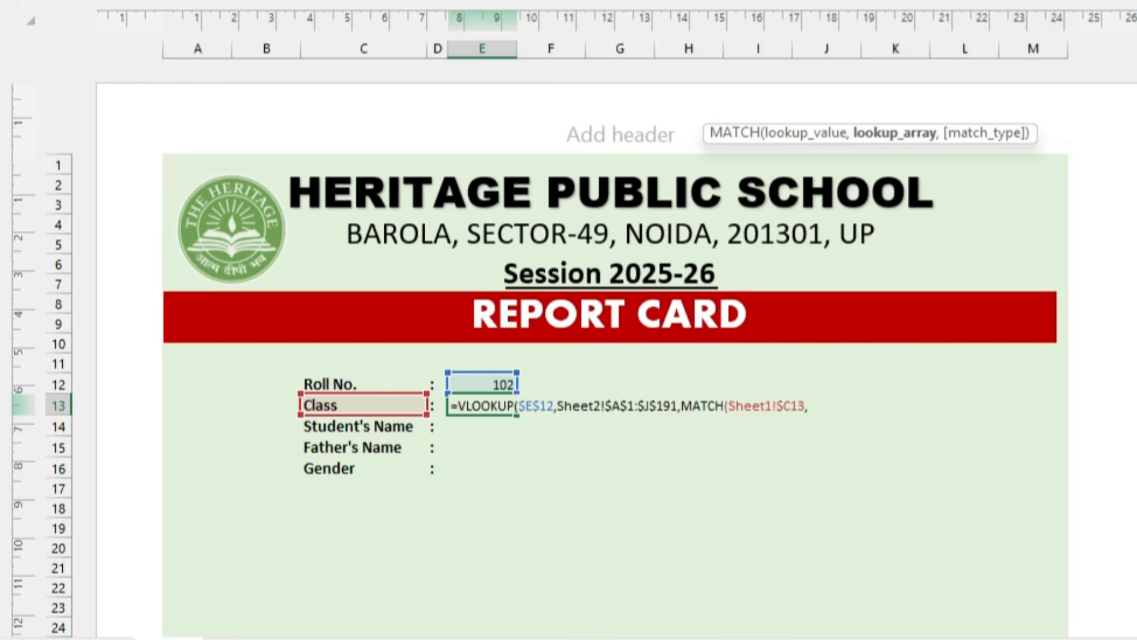
- Finish E13's formula with Sheet2's header row A1:J1, match type 0 and range lookup 0, and fill it down to E16
{"action": "left_click", "coordinate": [237, 635]}
{"action": "scroll", "coordinate": [374, 362], "scroll_direction": "up", "scroll_amount": 20}
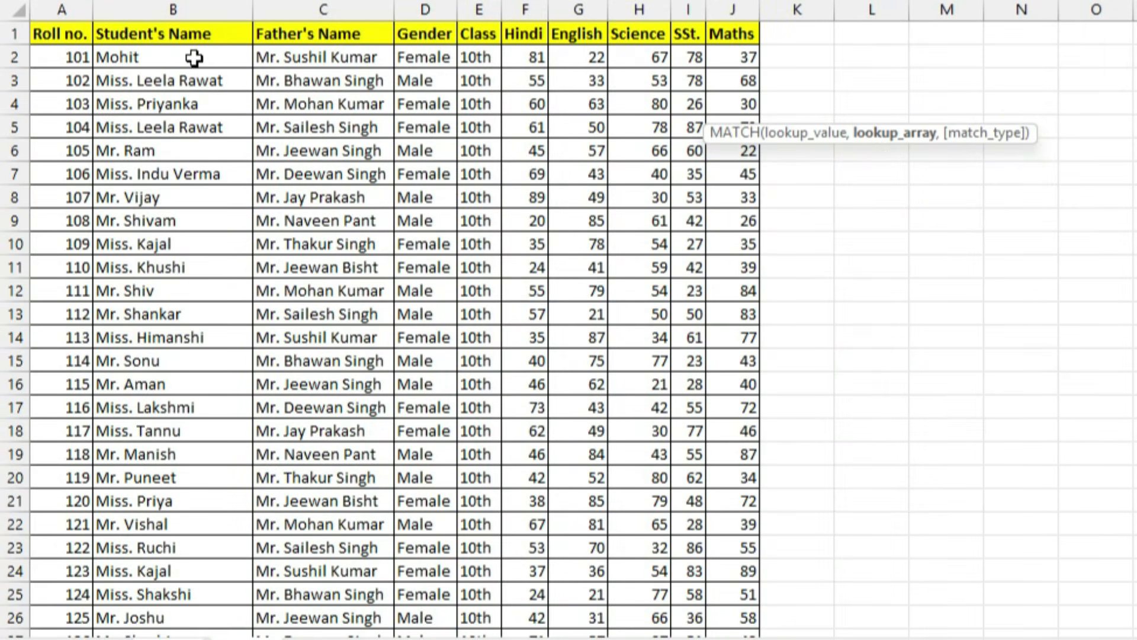
{"action": "left_click_drag", "start_coordinate": [57, 37], "coordinate": [721, 25]}
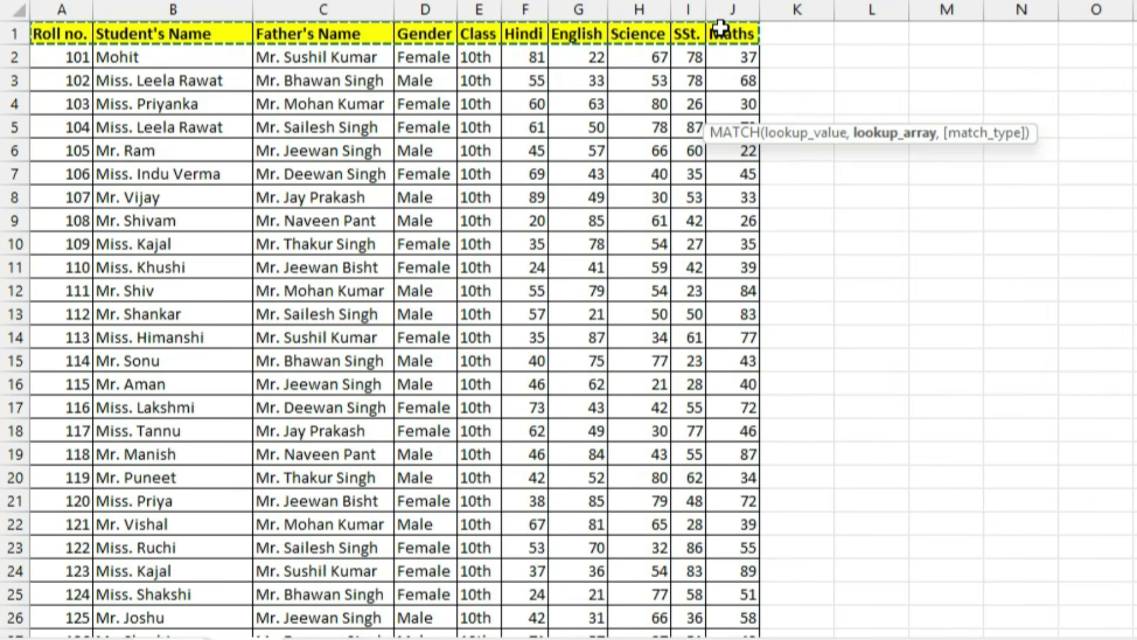
{"action": "type", "text": ","}
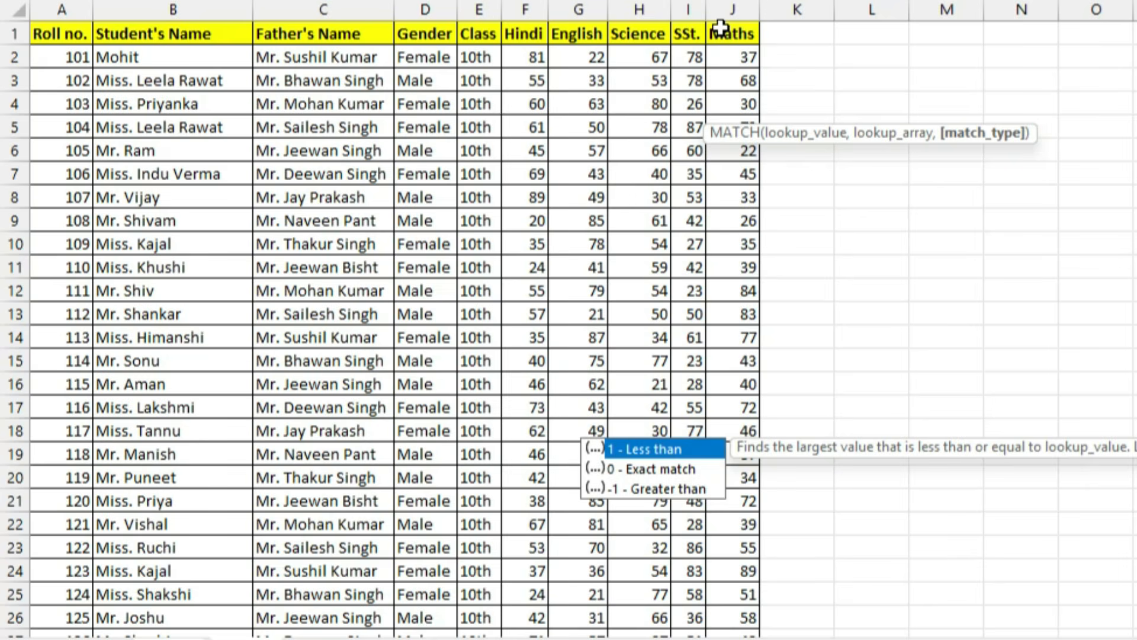
{"action": "type", "text": "0),"}
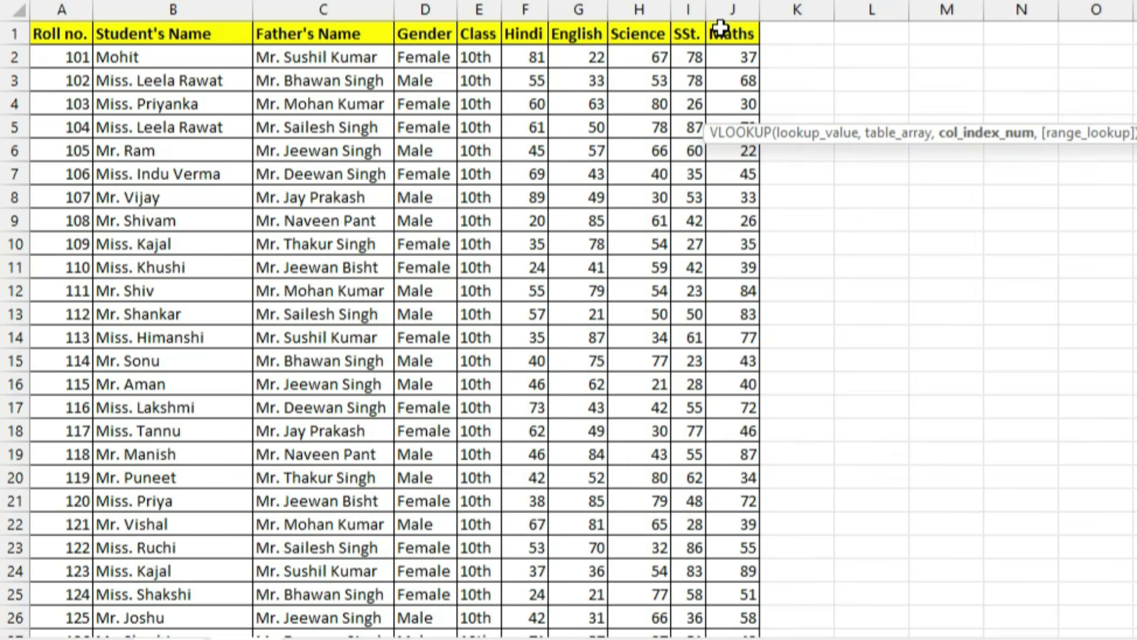
{"action": "type", "text": ",0)"}
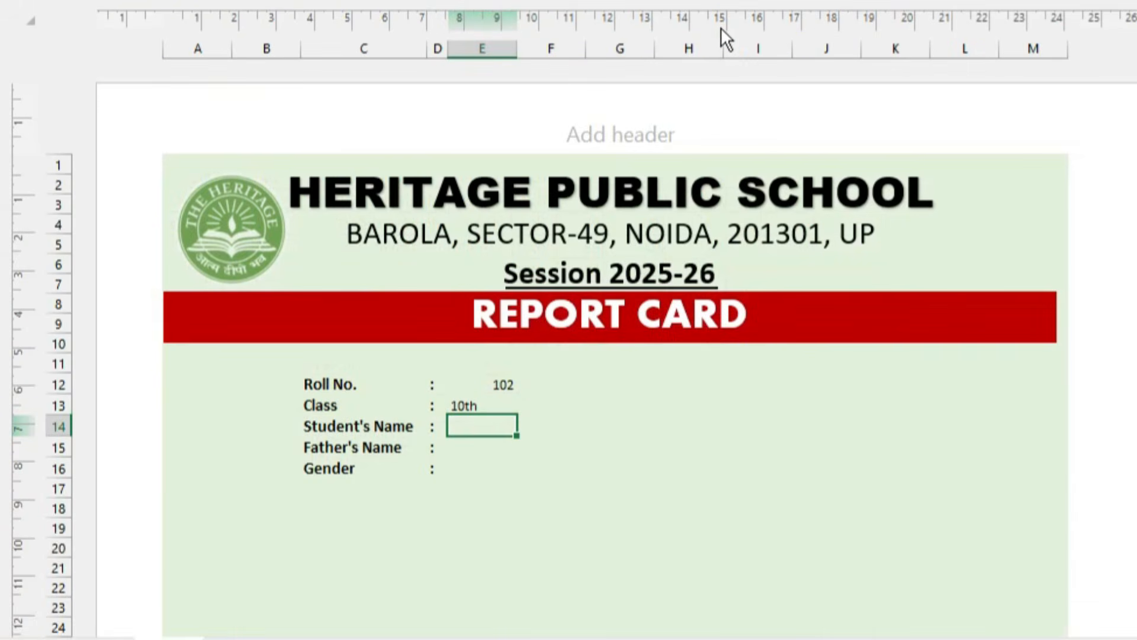
{"action": "left_click", "coordinate": [484, 404]}
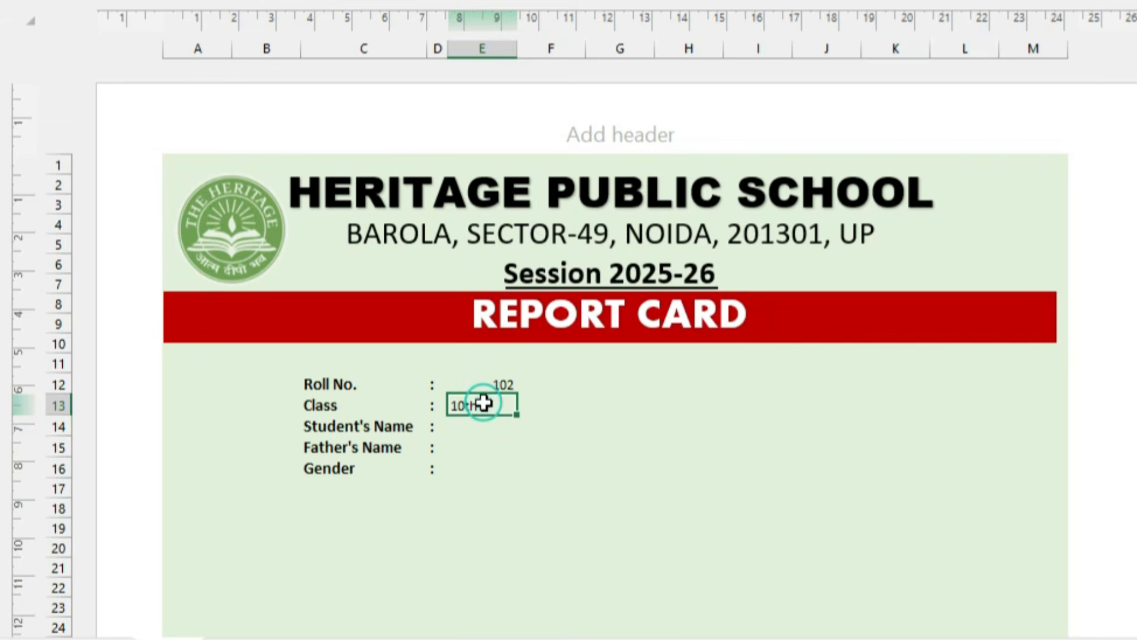
{"action": "left_click_drag", "start_coordinate": [517, 414], "coordinate": [516, 474]}
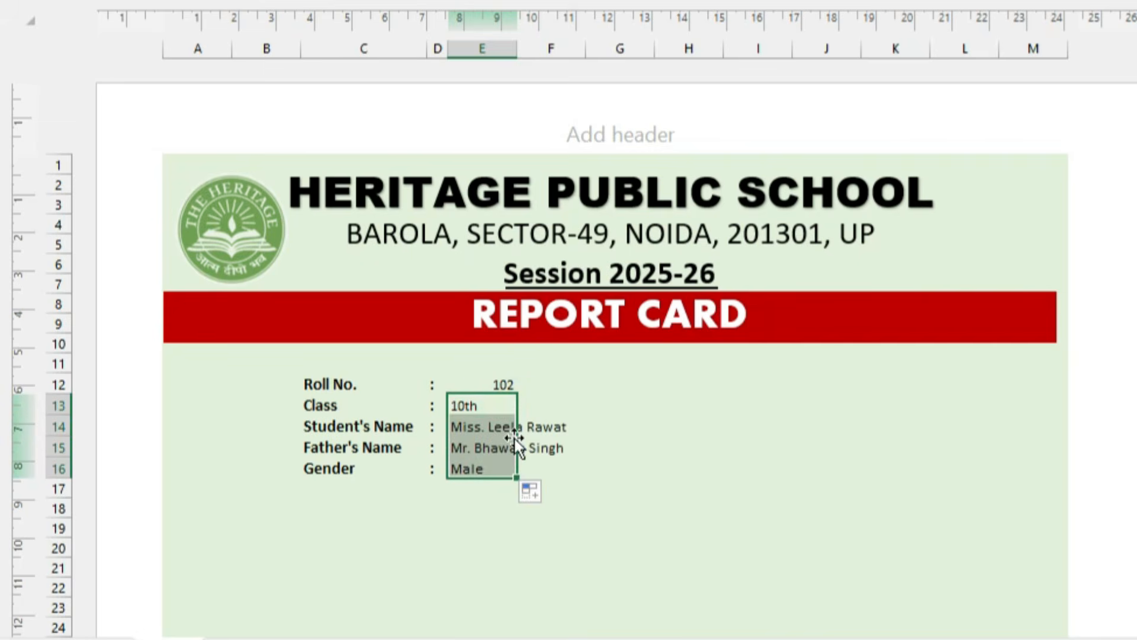
- Review the filled details in E13:E16, then correct the Sheet2 Gender entries to Male in D2 and Female in D3
{"action": "left_click", "coordinate": [493, 402]}
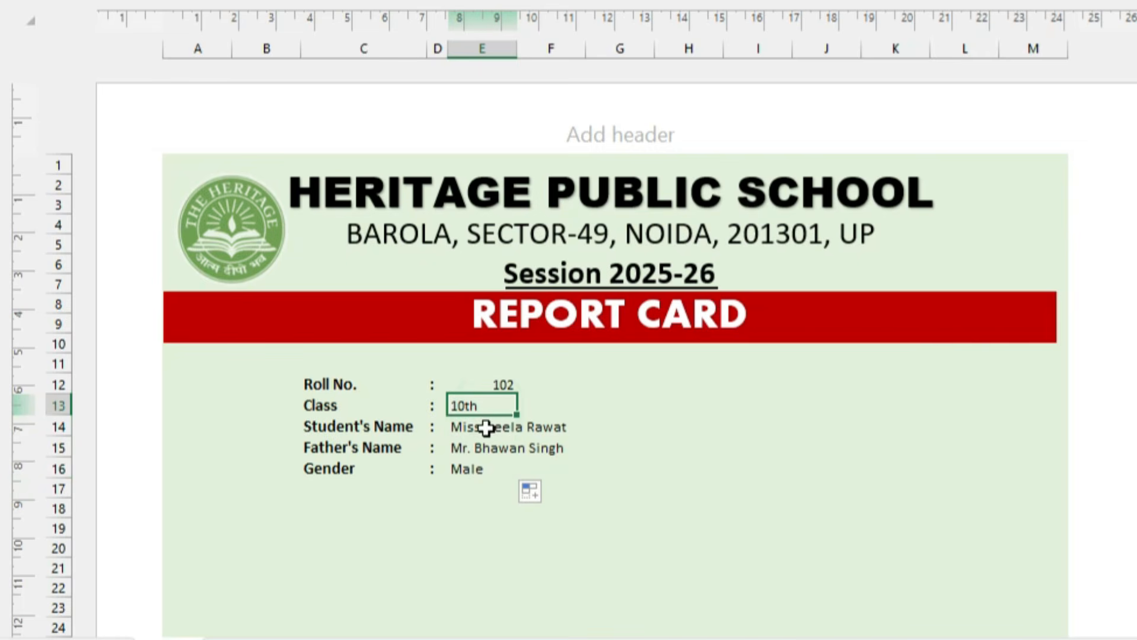
{"action": "left_click", "coordinate": [482, 427]}
{"action": "left_click", "coordinate": [482, 450]}
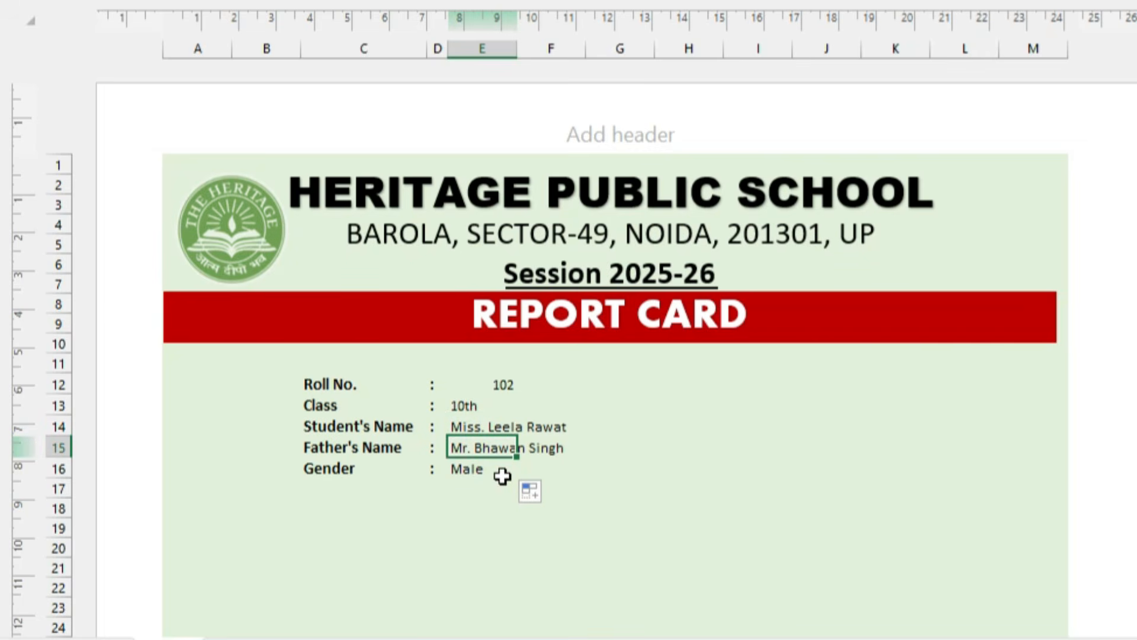
{"action": "left_click", "coordinate": [494, 474]}
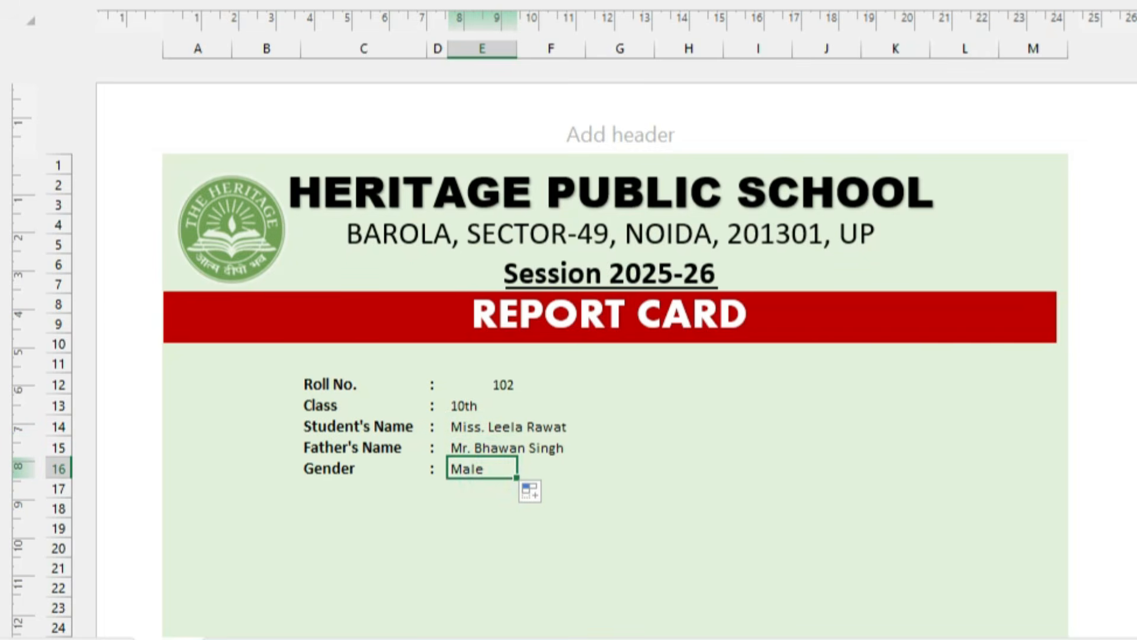
{"action": "left_click", "coordinate": [243, 638]}
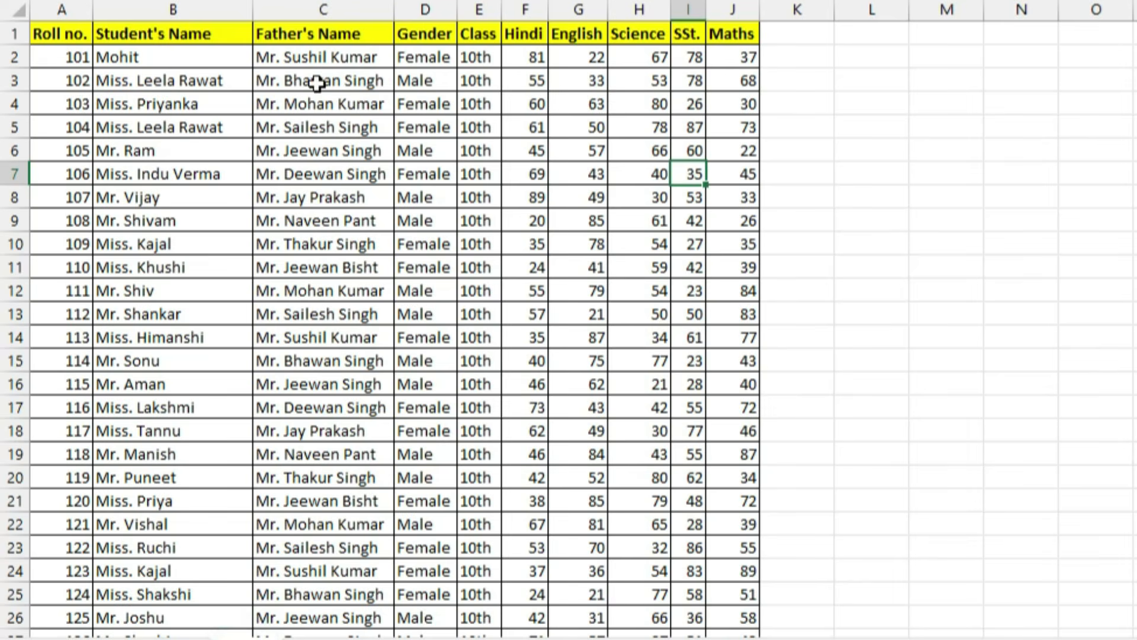
{"action": "left_click", "coordinate": [443, 82]}
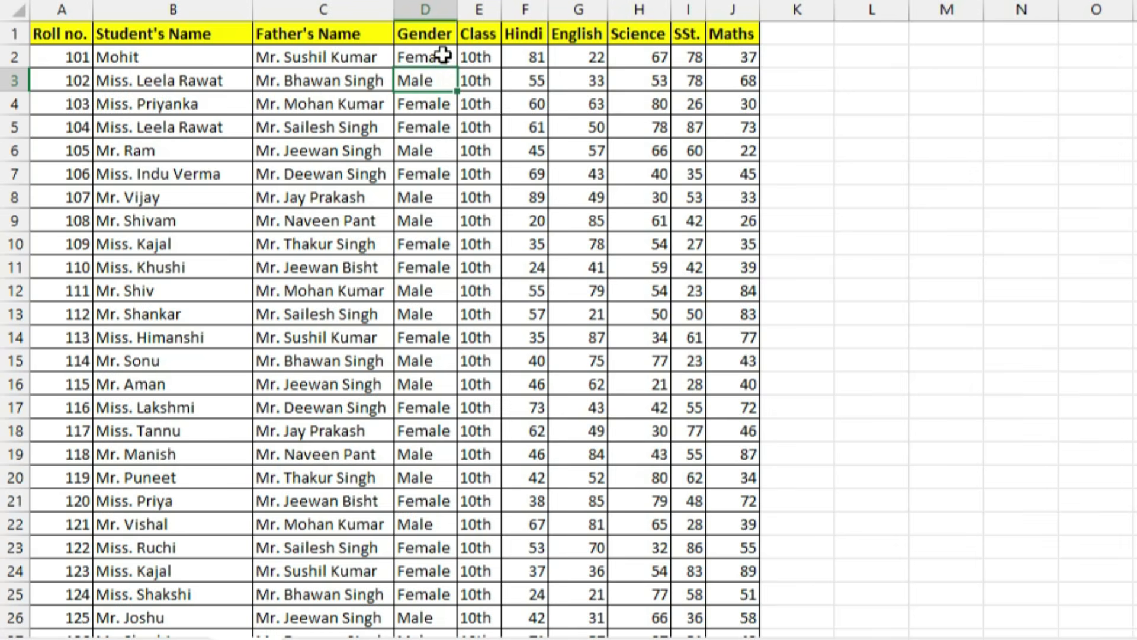
{"action": "left_click", "coordinate": [443, 57]}
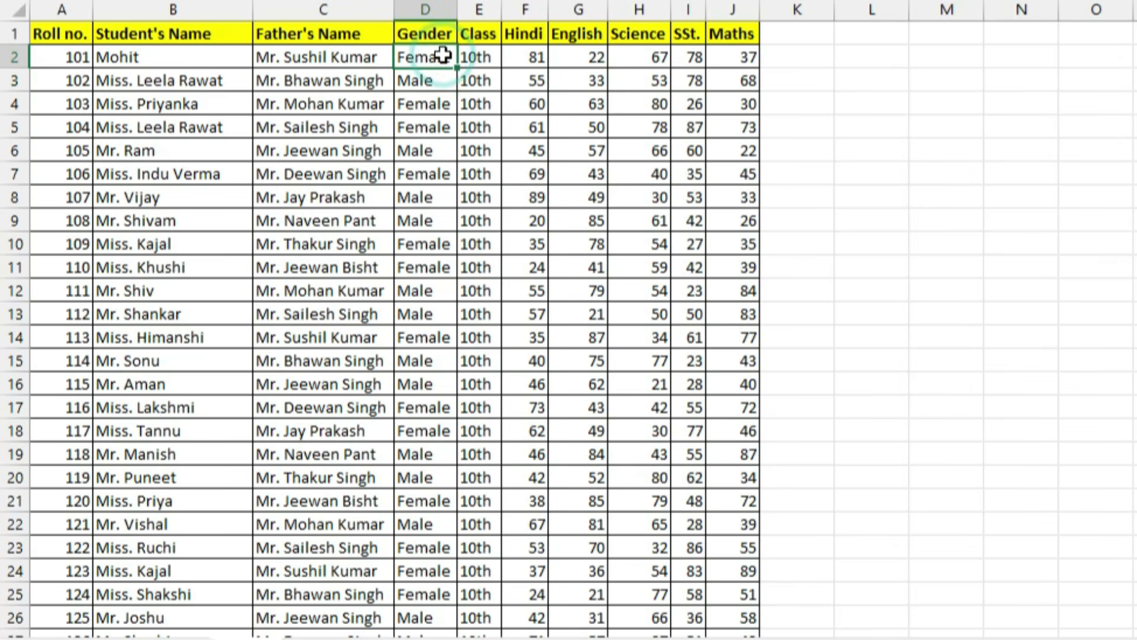
{"action": "type", "text": "Male"}
{"action": "key", "text": "Return"}
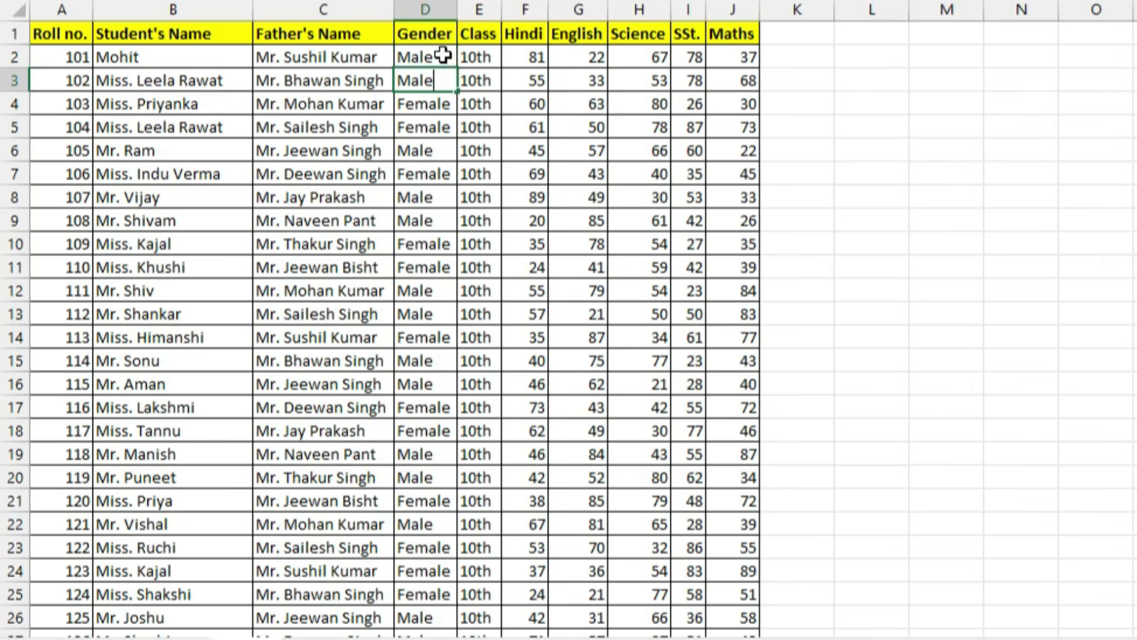
{"action": "type", "text": "Male"}
{"action": "key", "text": "Escape"}
{"action": "key", "text": "Down"}
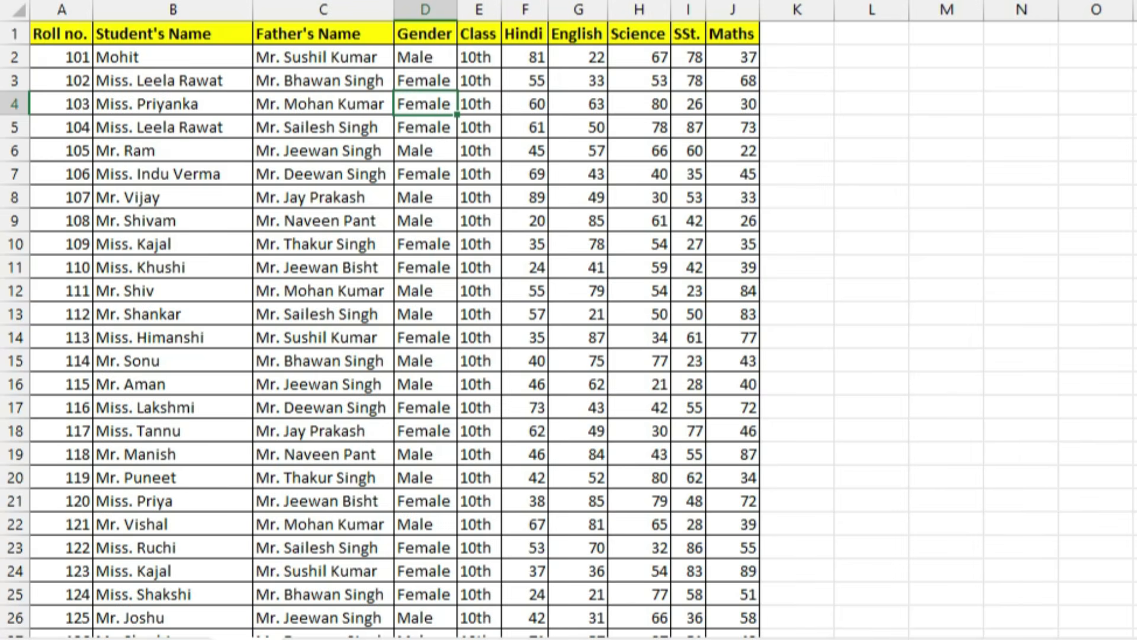
- Return to the report card sheet, make the student details in E12:E16 bold and widen column E to fit the names
{"action": "left_click", "coordinate": [173, 633]}
{"action": "left_click", "coordinate": [452, 510]}
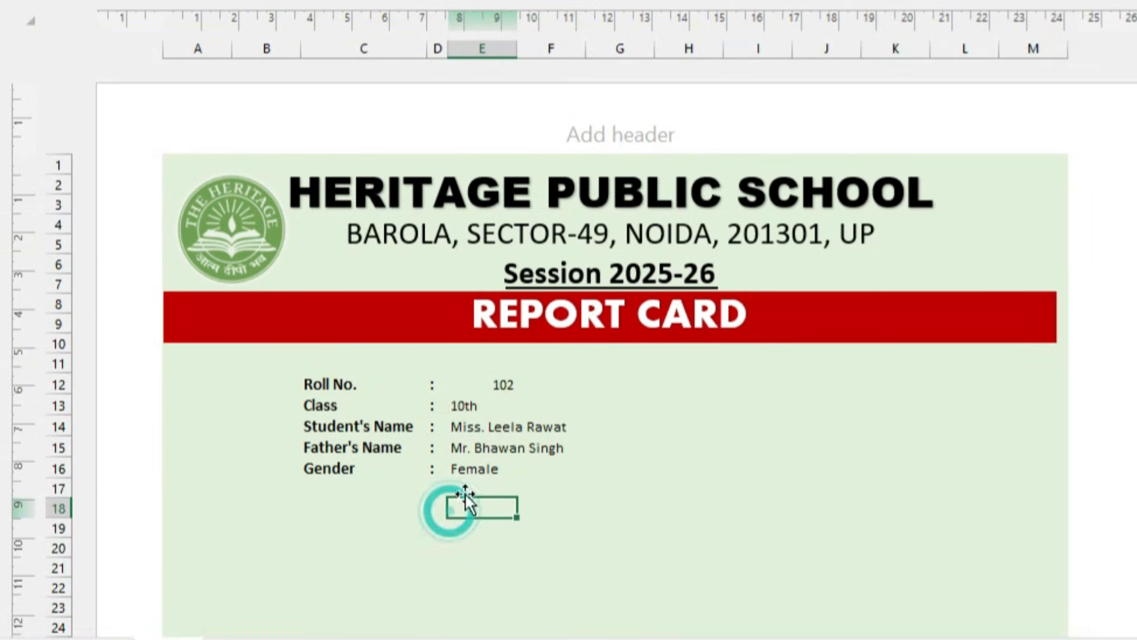
{"action": "left_click_drag", "start_coordinate": [490, 384], "coordinate": [487, 461]}
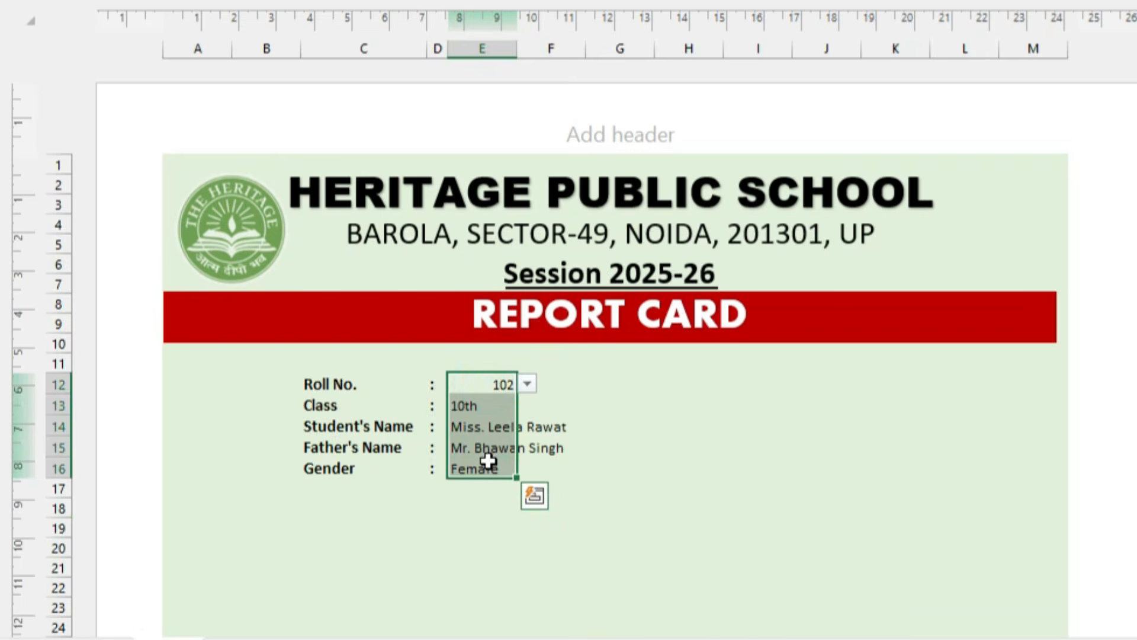
{"action": "key", "text": "ctrl+b"}
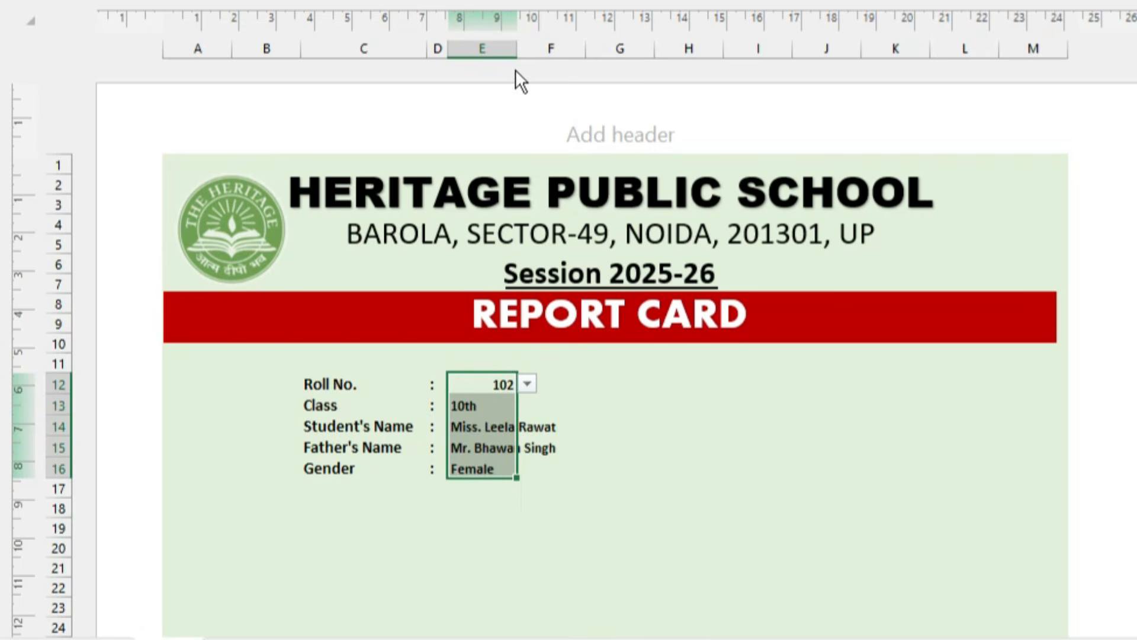
{"action": "left_click_drag", "start_coordinate": [514, 48], "coordinate": [563, 57]}
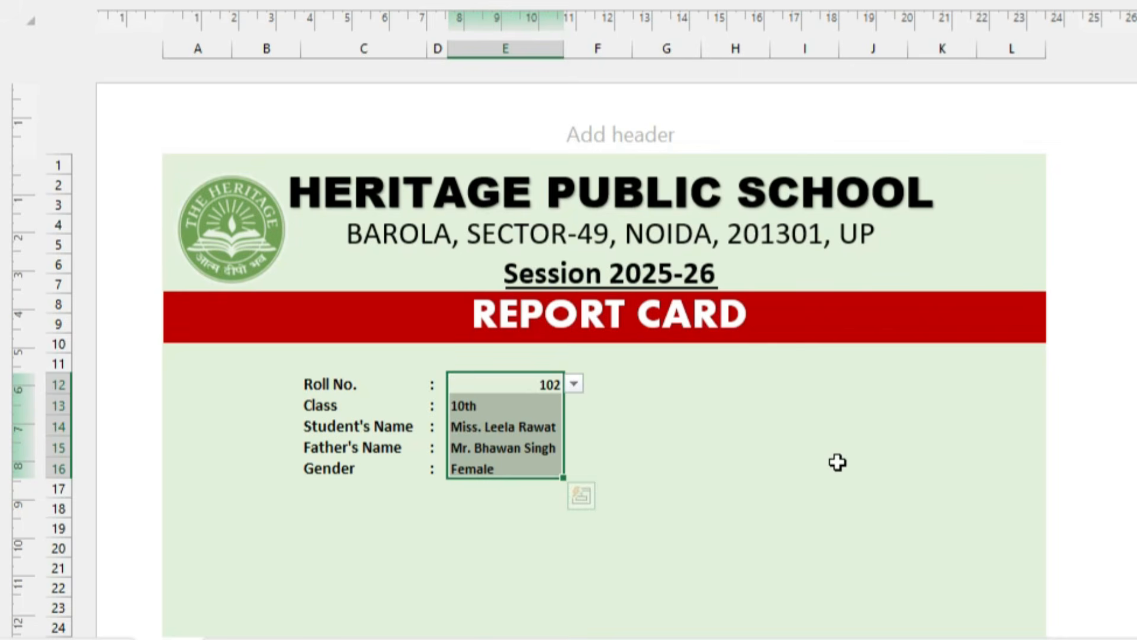
- Indent the student details in E12:E16 by one level from the left and widen column E to fit the indented names
{"action": "left_click", "coordinate": [628, 420]}
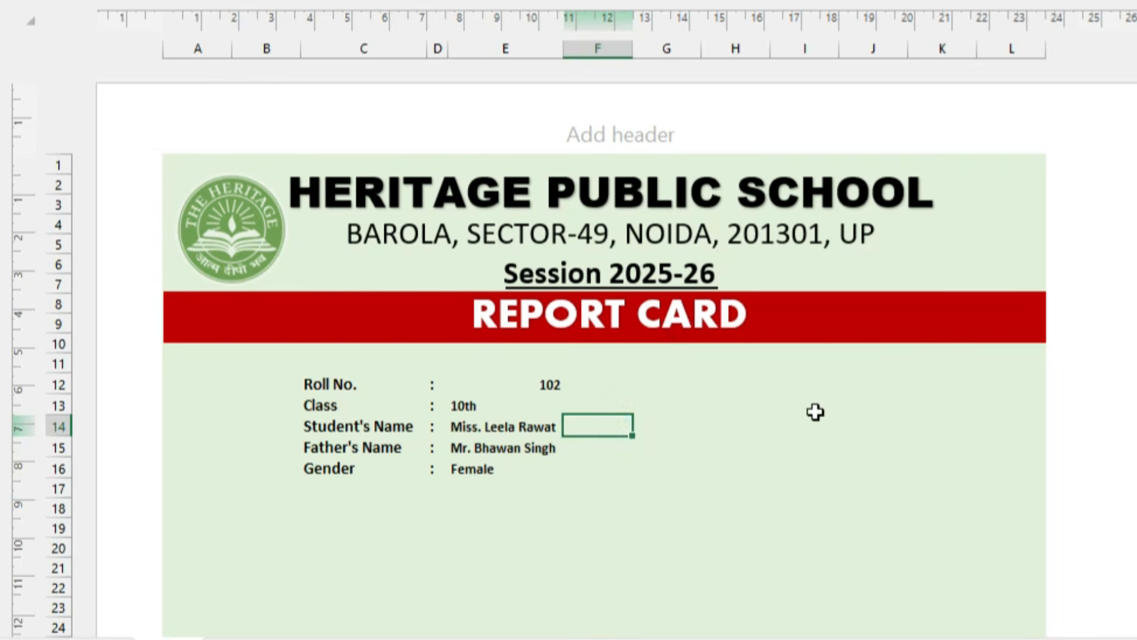
{"action": "left_click_drag", "start_coordinate": [500, 390], "coordinate": [498, 468]}
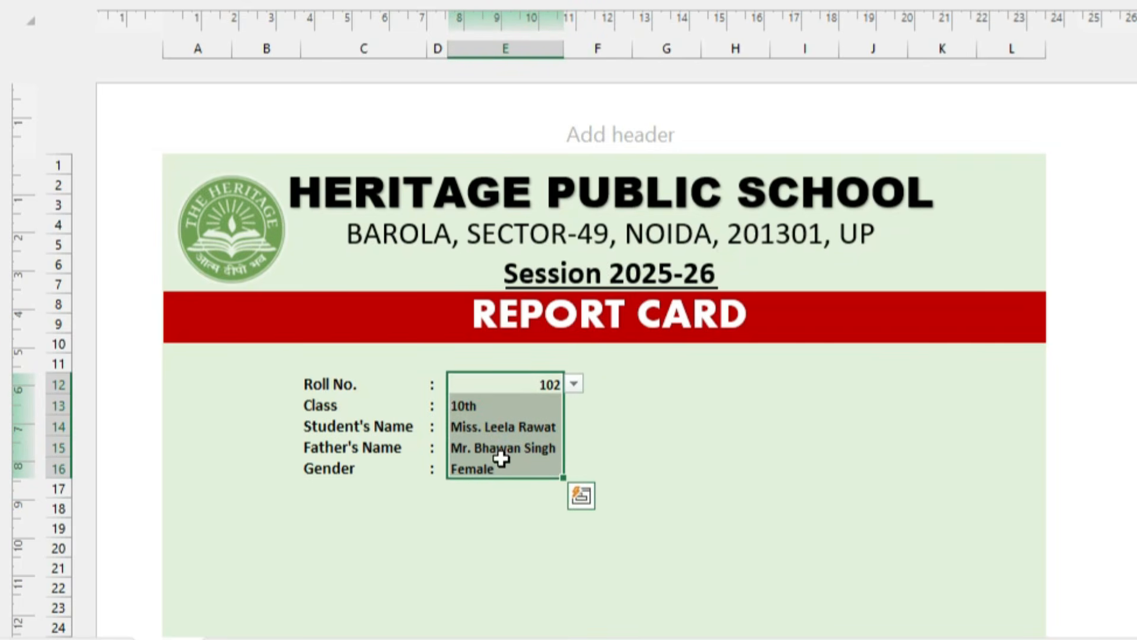
{"action": "left_click", "coordinate": [95, 1]}
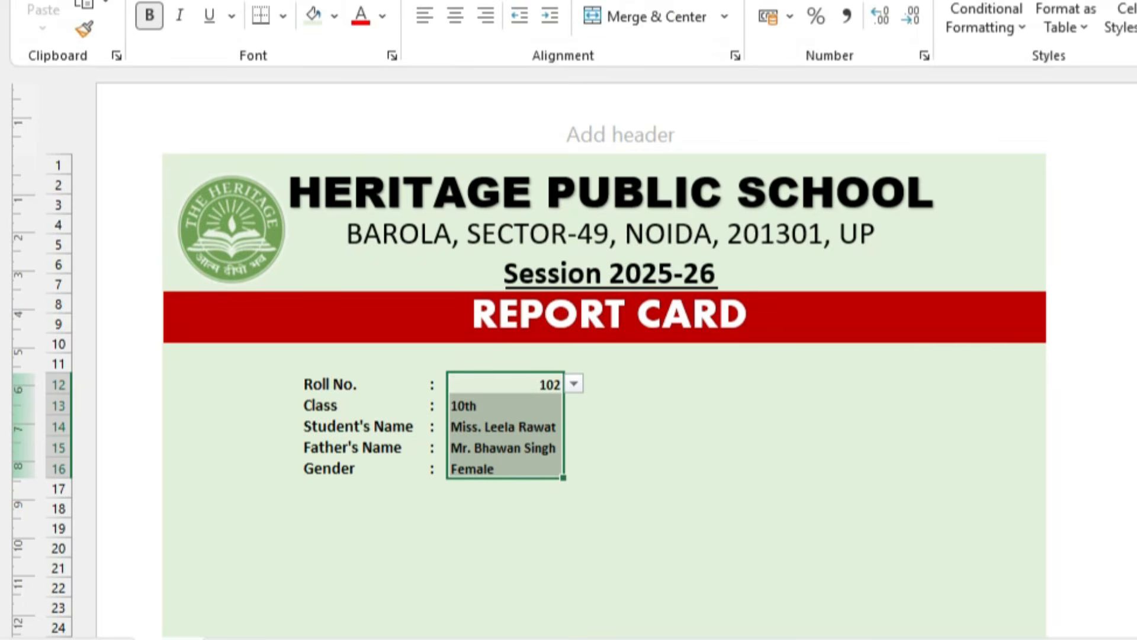
{"action": "left_click", "coordinate": [550, 16]}
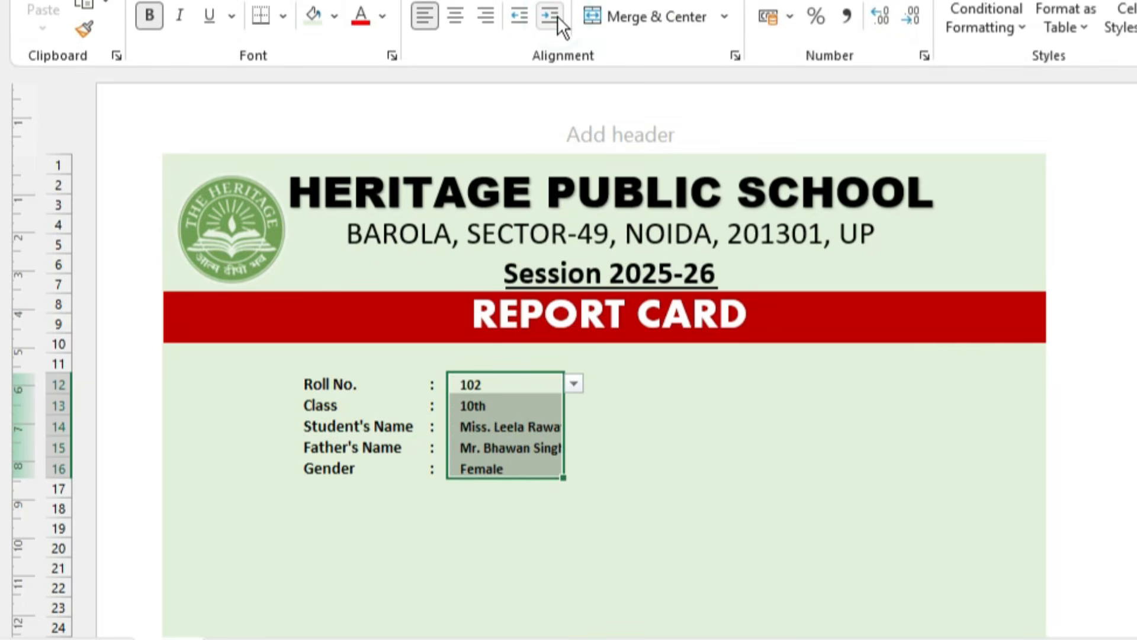
{"action": "left_click", "coordinate": [535, 410]}
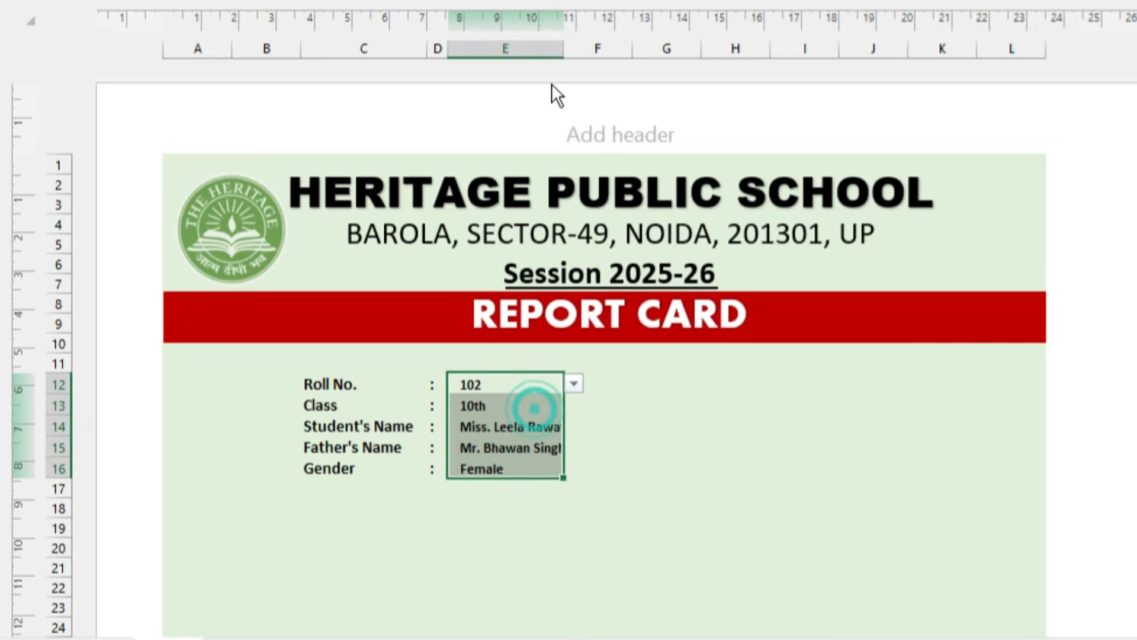
{"action": "left_click_drag", "start_coordinate": [562, 52], "coordinate": [583, 55]}
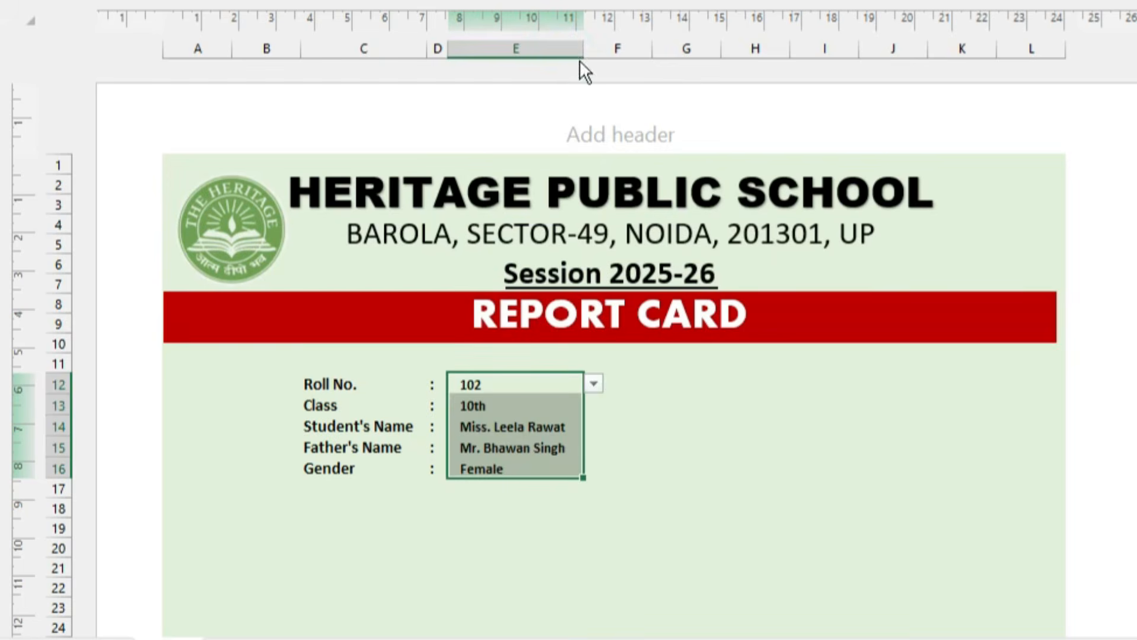
{"action": "left_click", "coordinate": [619, 444]}
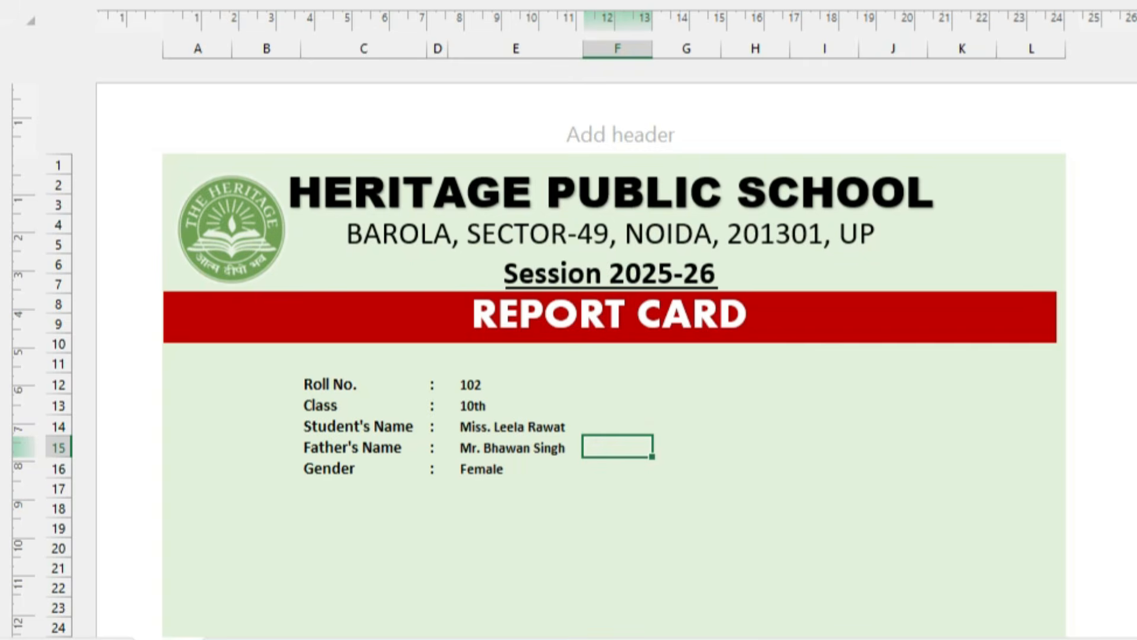
- Examine the marks table headings in the finished sample report card, from Subject through Pass/Fail
{"action": "scroll", "coordinate": [6, 101], "scroll_direction": "down", "scroll_amount": 3}
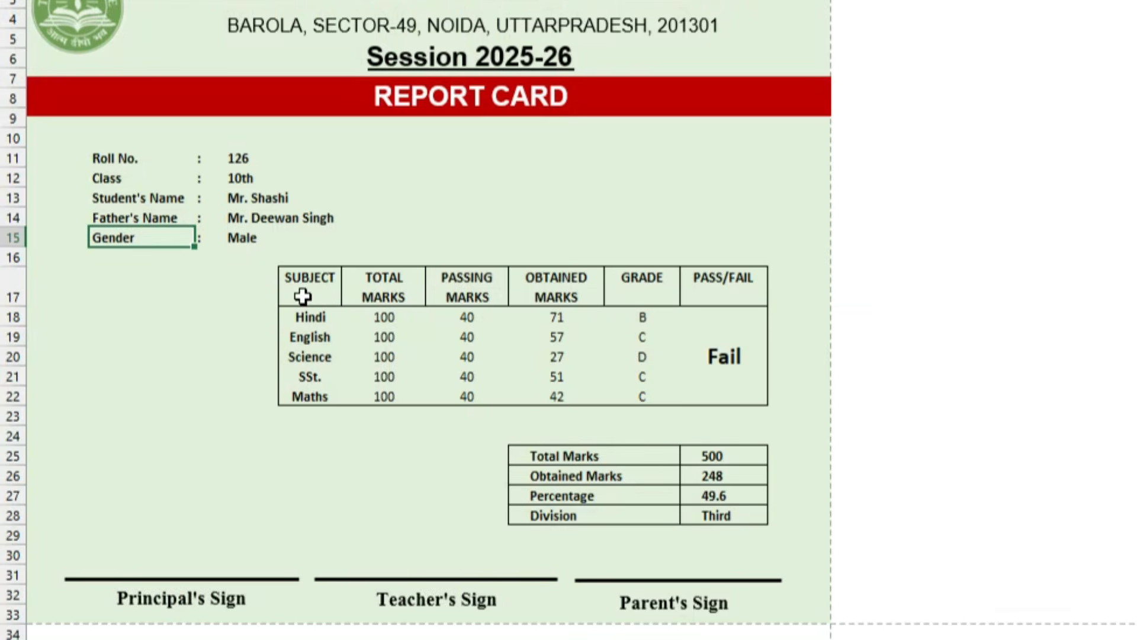
{"action": "left_click", "coordinate": [302, 294]}
{"action": "left_click", "coordinate": [390, 290]}
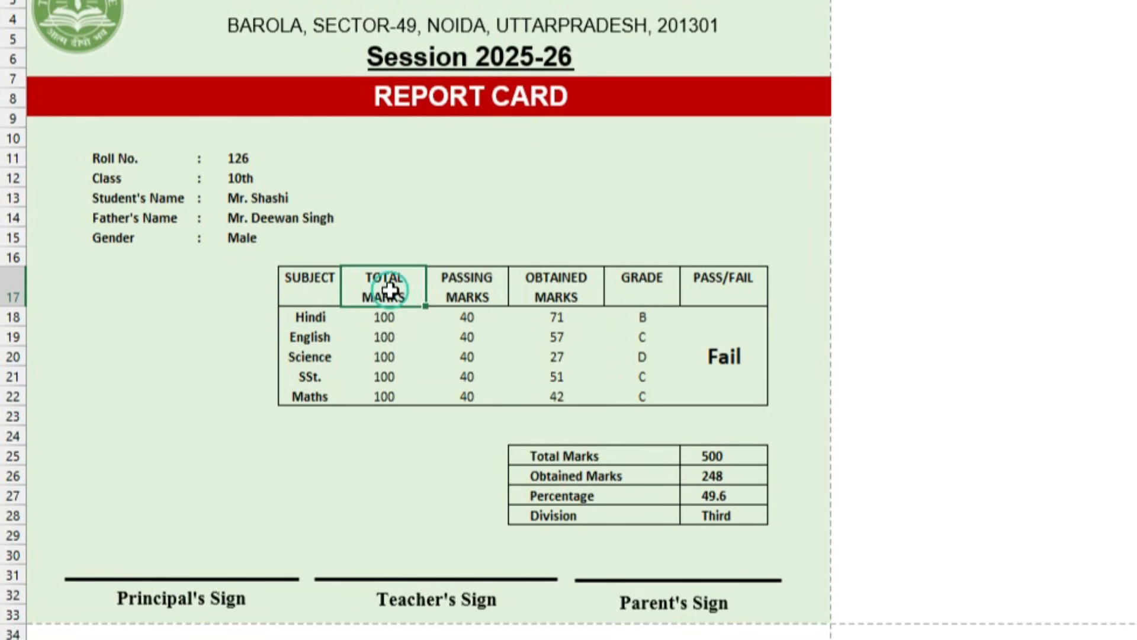
{"action": "left_click", "coordinate": [463, 276]}
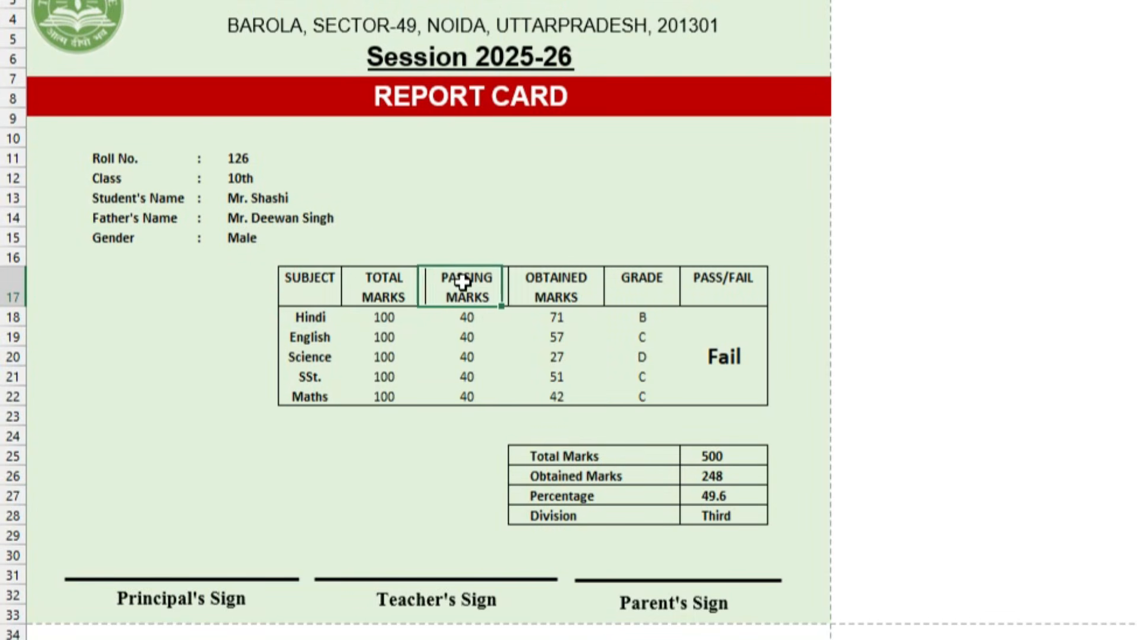
{"action": "left_click", "coordinate": [569, 283]}
{"action": "left_click", "coordinate": [647, 283]}
{"action": "left_click", "coordinate": [700, 284]}
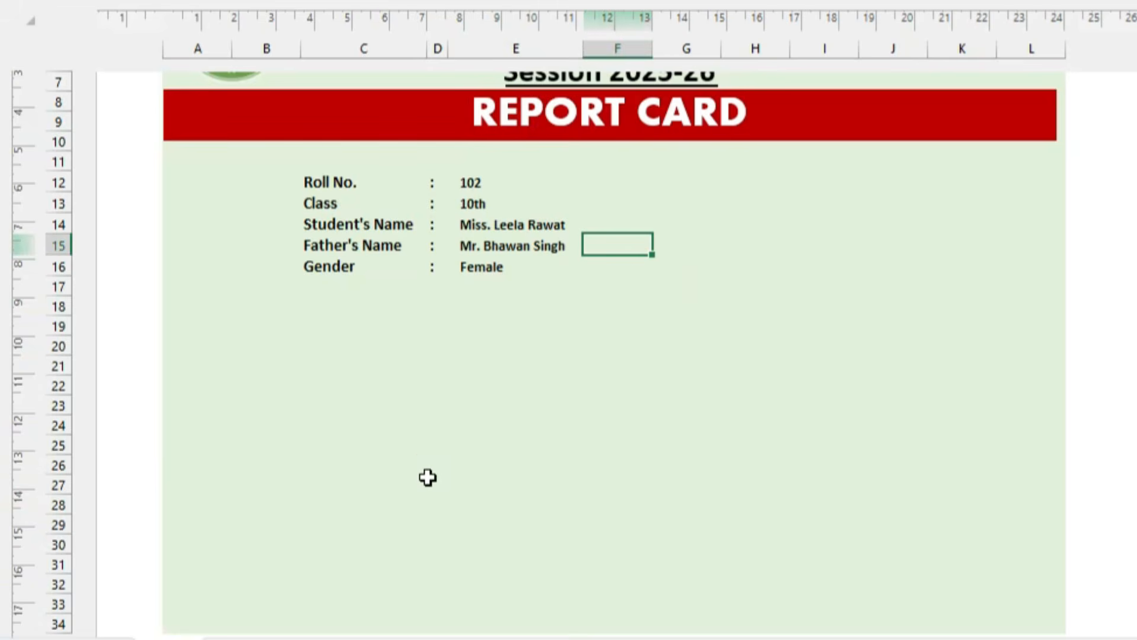
- Enter the marks table headings Subject, Total Marks and Passing Marks in F20:H20 of the new report card
{"action": "left_click", "coordinate": [592, 342]}
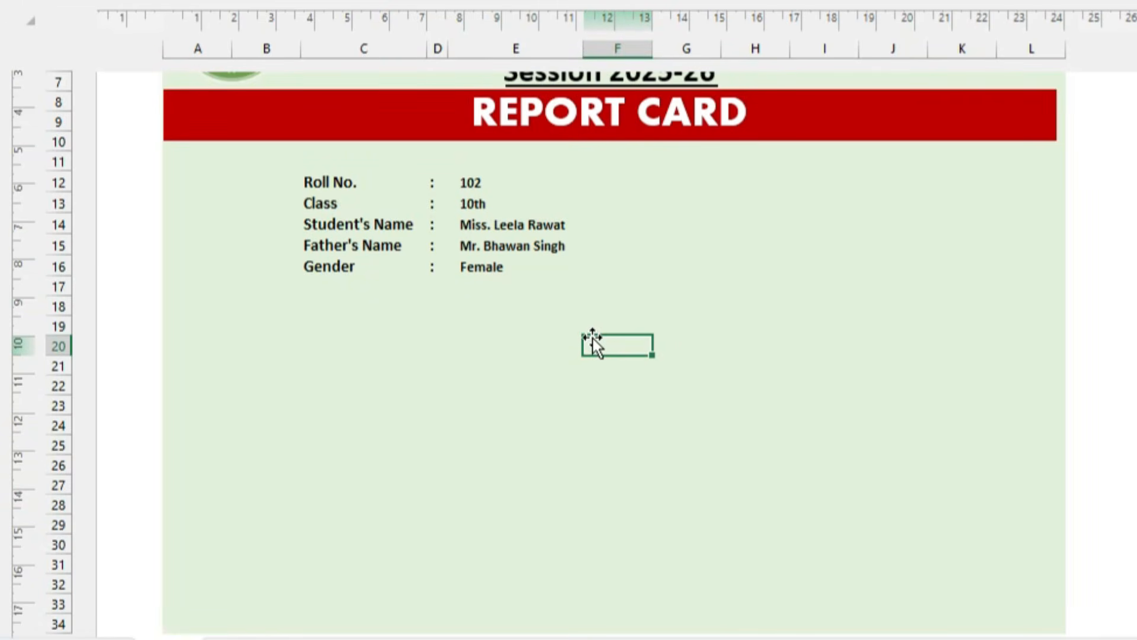
{"action": "type", "text": "Subject"}
{"action": "key", "text": "Tab"}
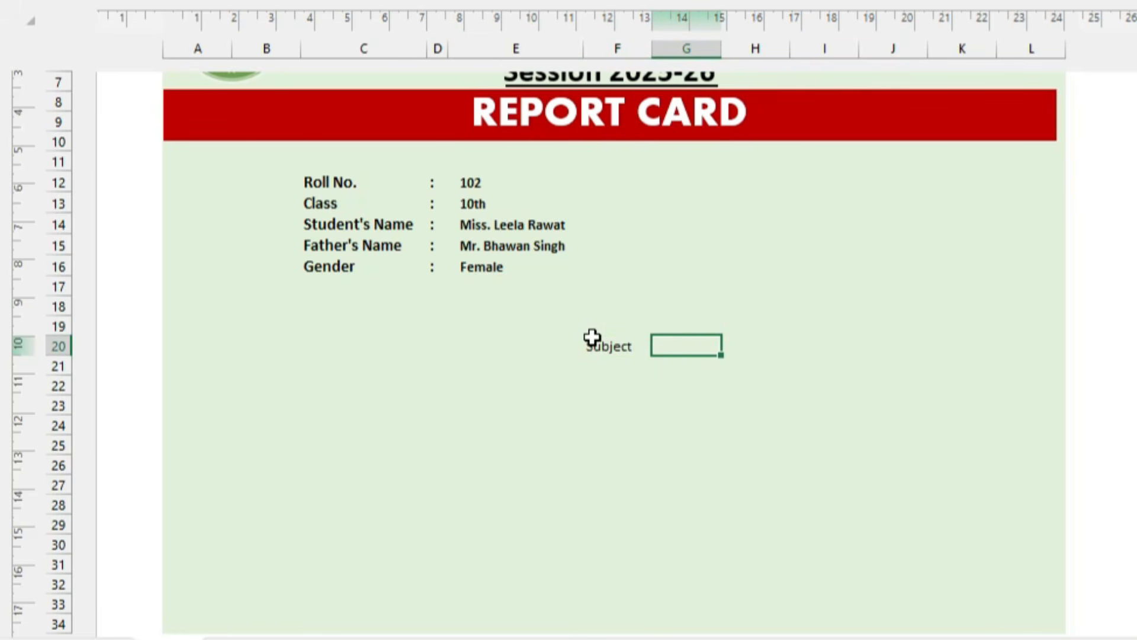
{"action": "type", "text": "Total Mar"}
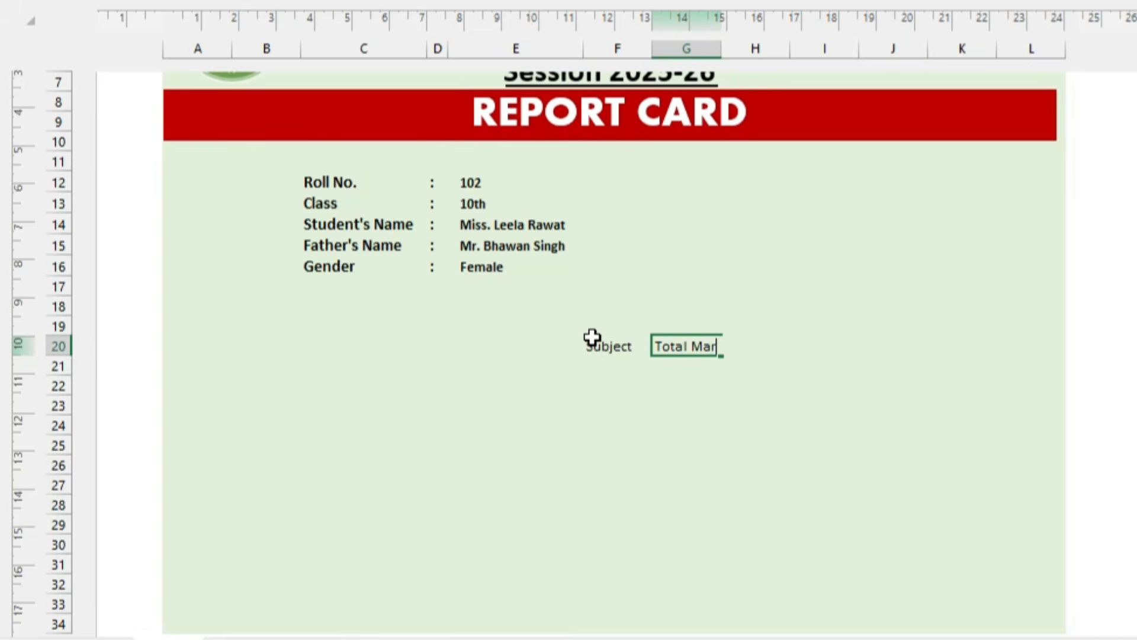
{"action": "type", "text": "ks"}
{"action": "key", "text": "Tab"}
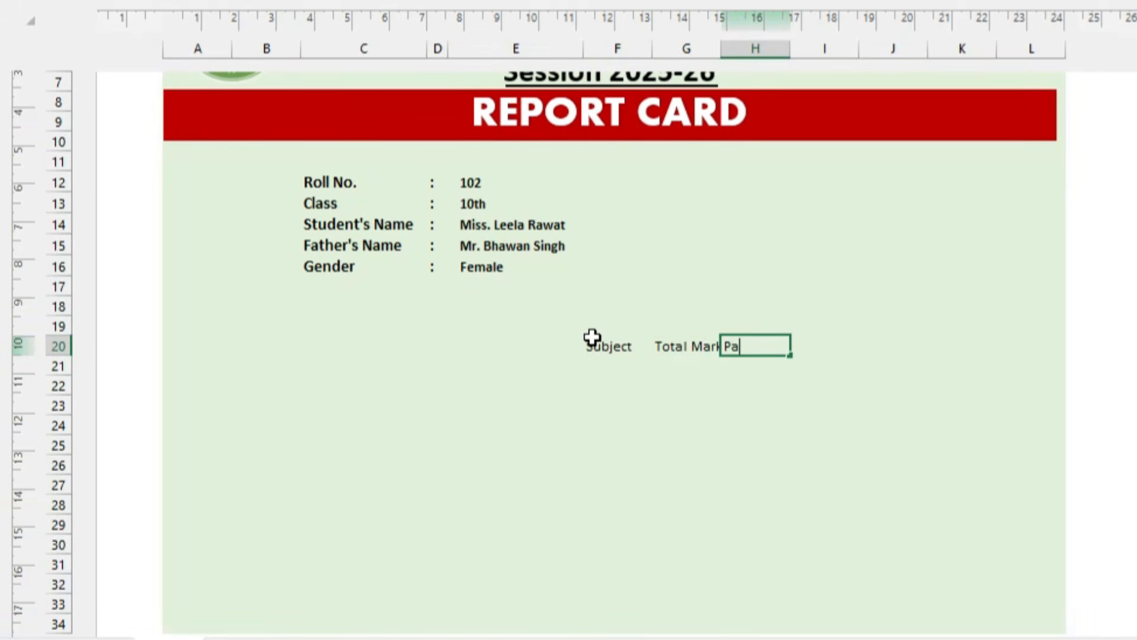
{"action": "type", "text": "Passing Marks"}
{"action": "key", "text": "Return"}
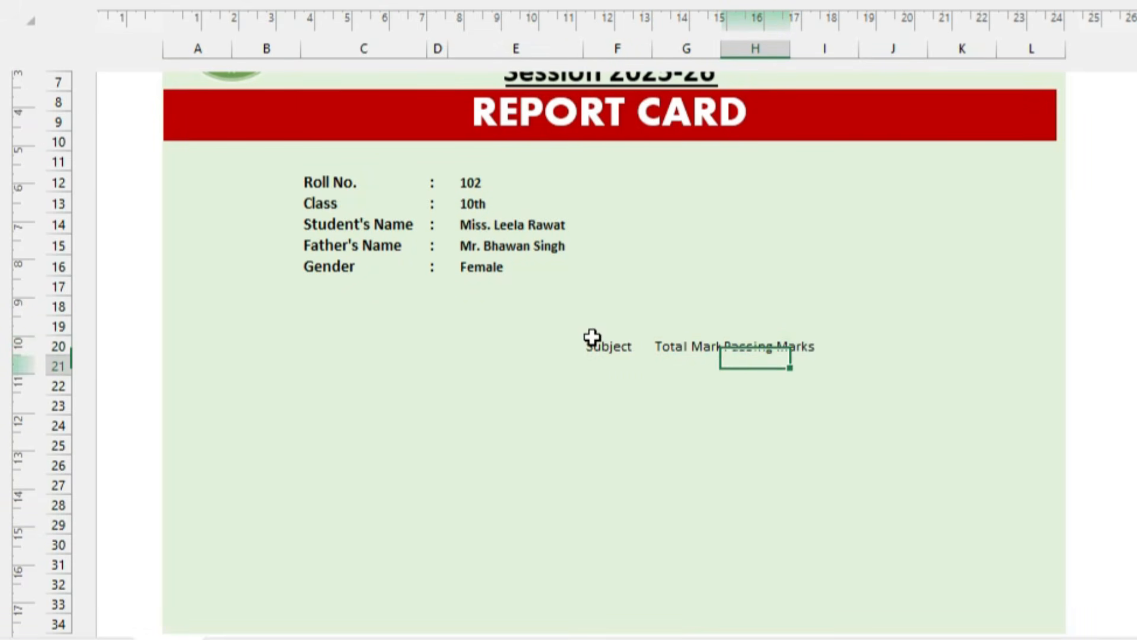
- Complete the marks table header row with Obtained Marks, Grade and Pass/Fail in I20:K20
{"action": "key", "text": "Right"}
{"action": "key", "text": "Up"}
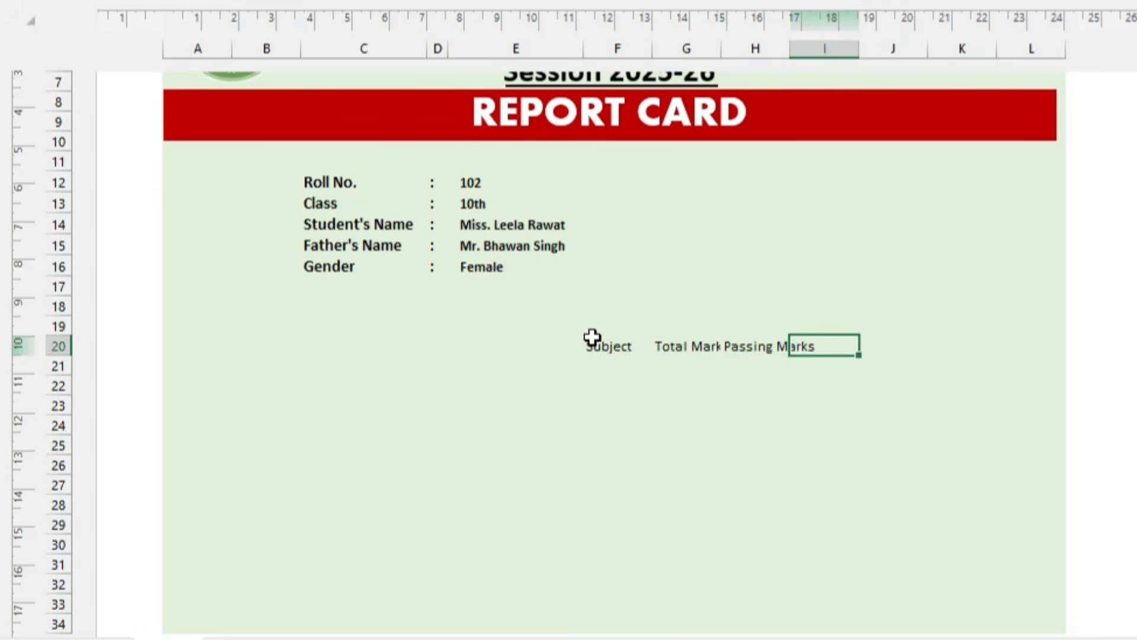
{"action": "type", "text": "Obtained Marks"}
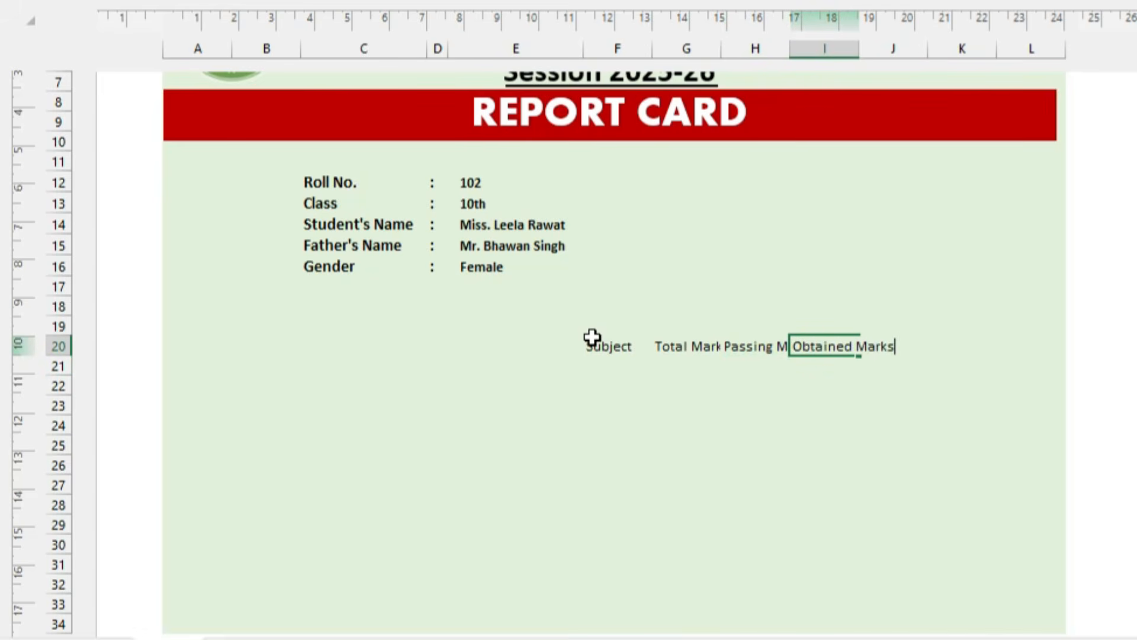
{"action": "key", "text": "Tab"}
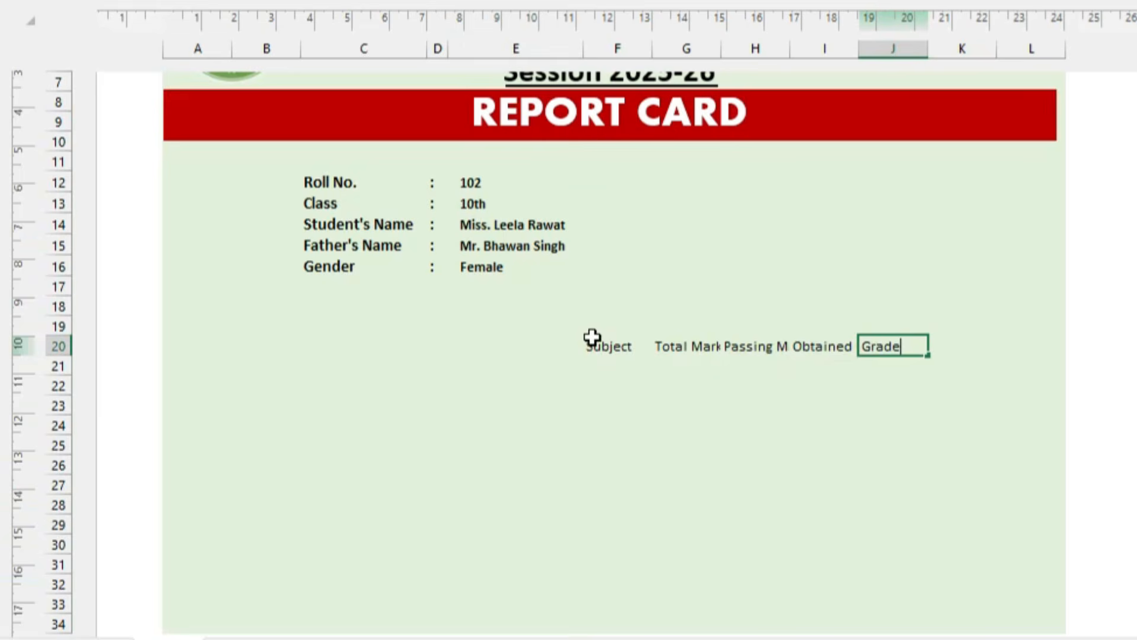
{"action": "key", "text": "Tab"}
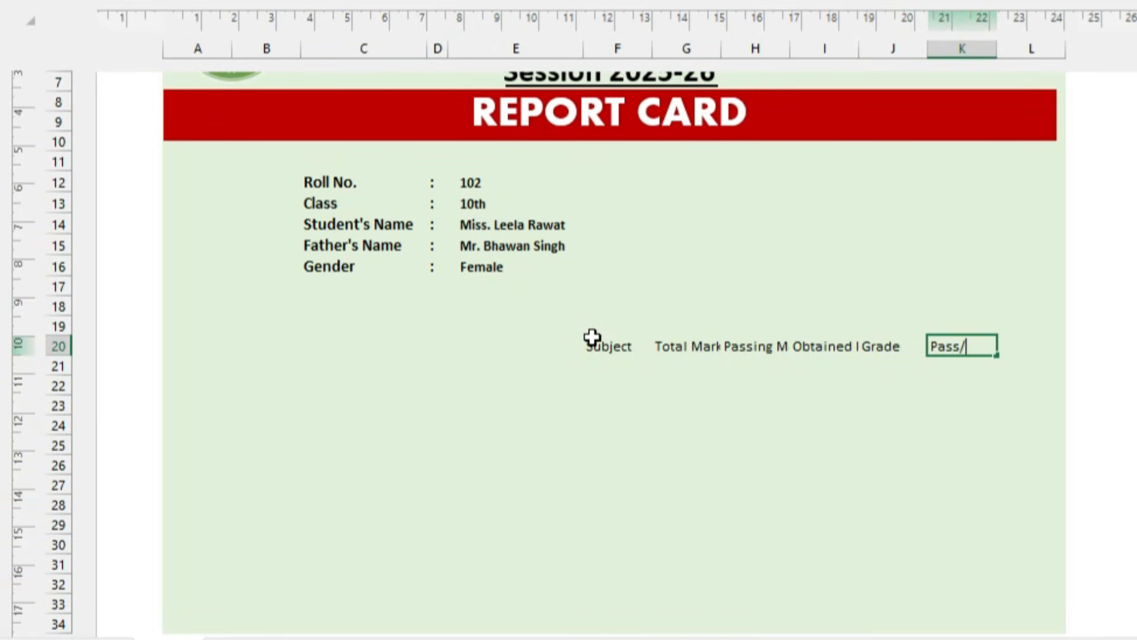
{"action": "key", "text": "Return"}
- Increase the font size of the marks table headings in F20:K20 to 14
{"action": "left_click_drag", "start_coordinate": [604, 348], "coordinate": [951, 342]}
{"action": "left_click_drag", "start_coordinate": [952, 422], "coordinate": [952, 422]}
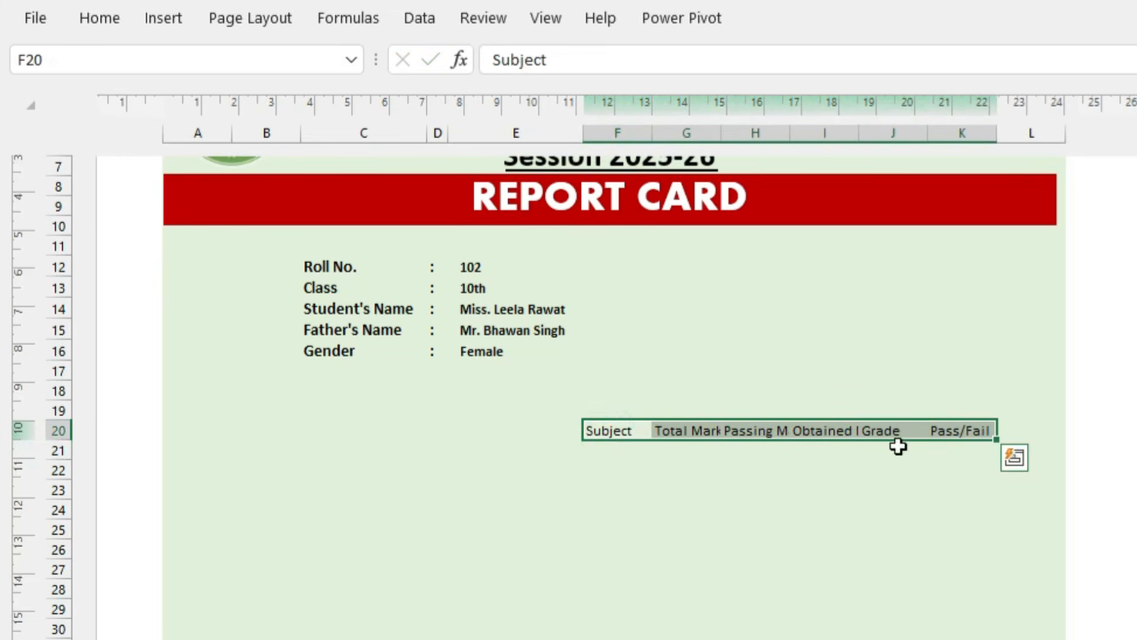
{"action": "left_click", "coordinate": [106, 25]}
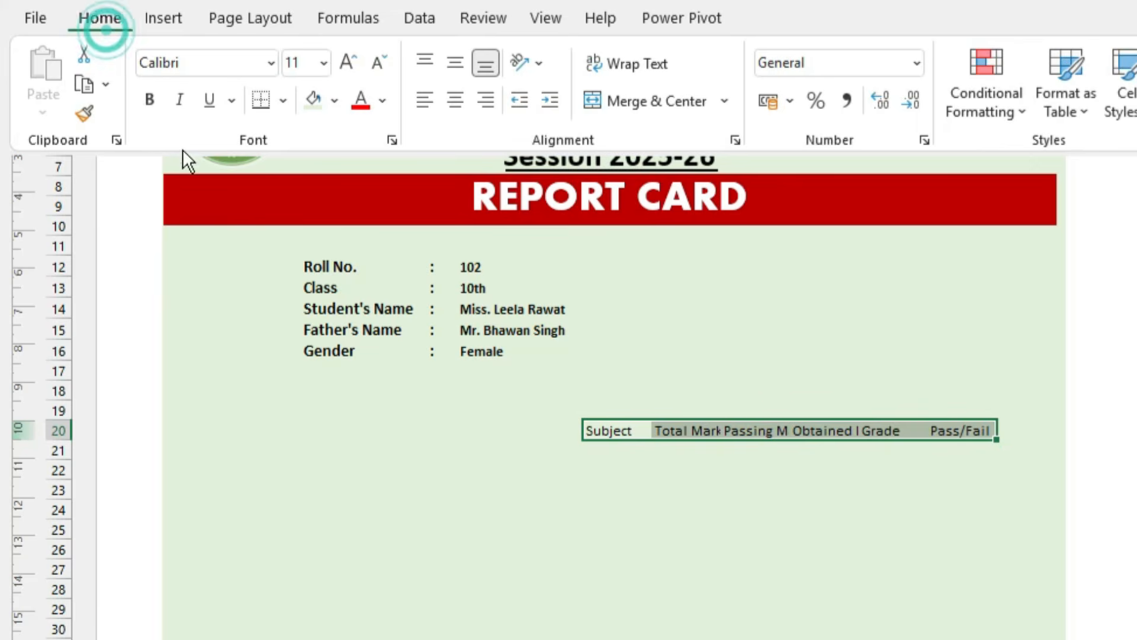
{"action": "left_click", "coordinate": [341, 65]}
{"action": "left_click", "coordinate": [341, 65]}
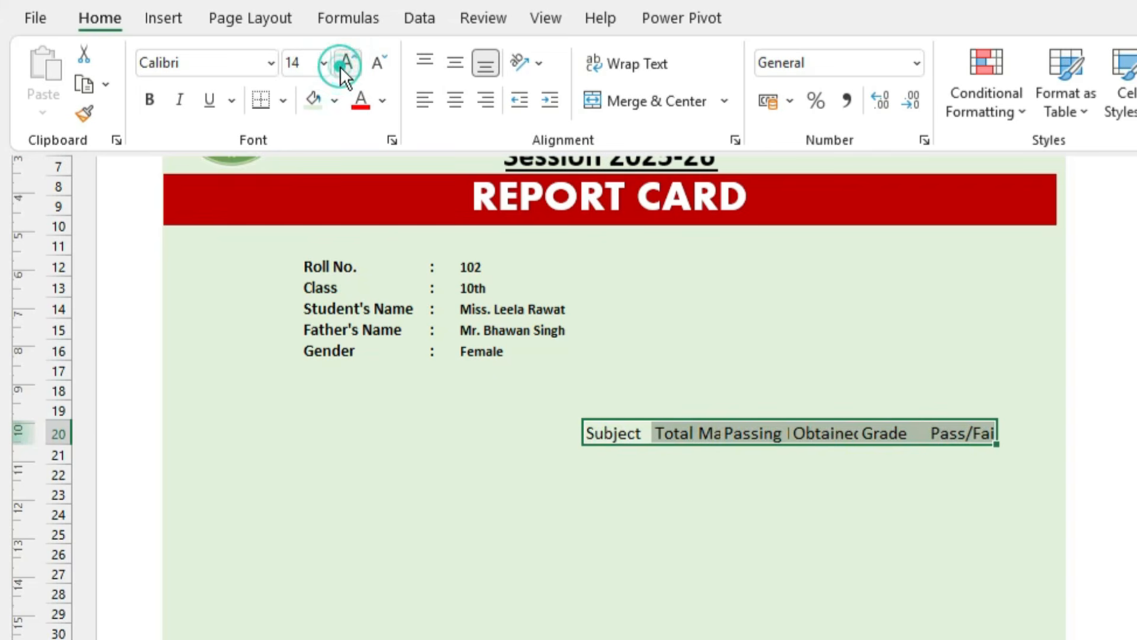
- Wrap the text of the headings in F20:K20 and widen columns H, I and K so their words do not split
{"action": "left_click", "coordinate": [594, 65]}
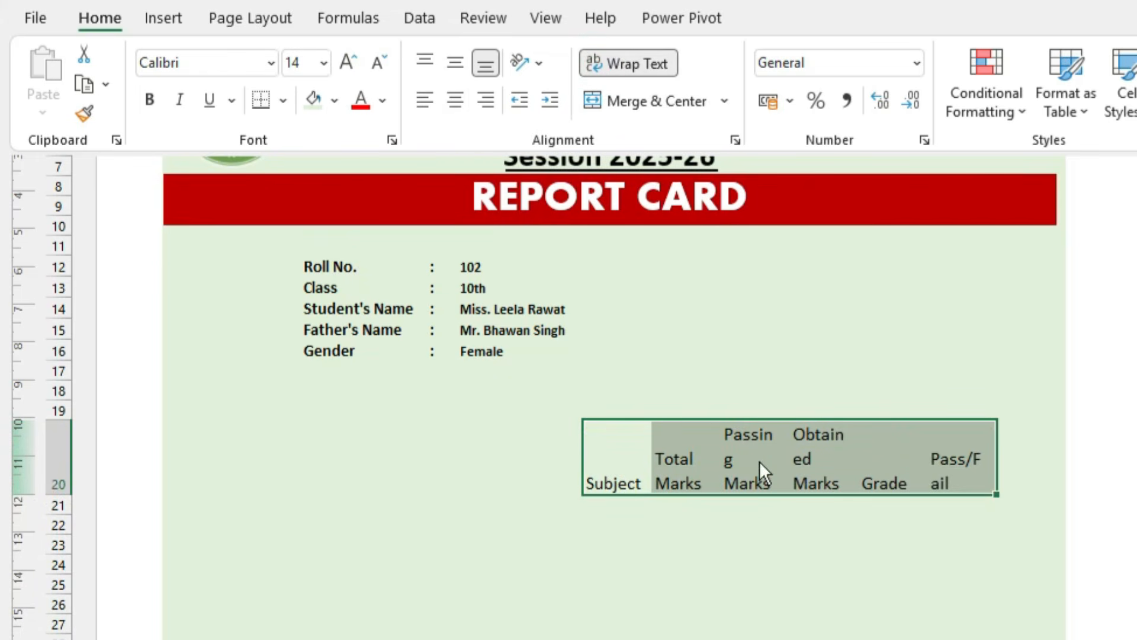
{"action": "key", "text": "ctrl+F1"}
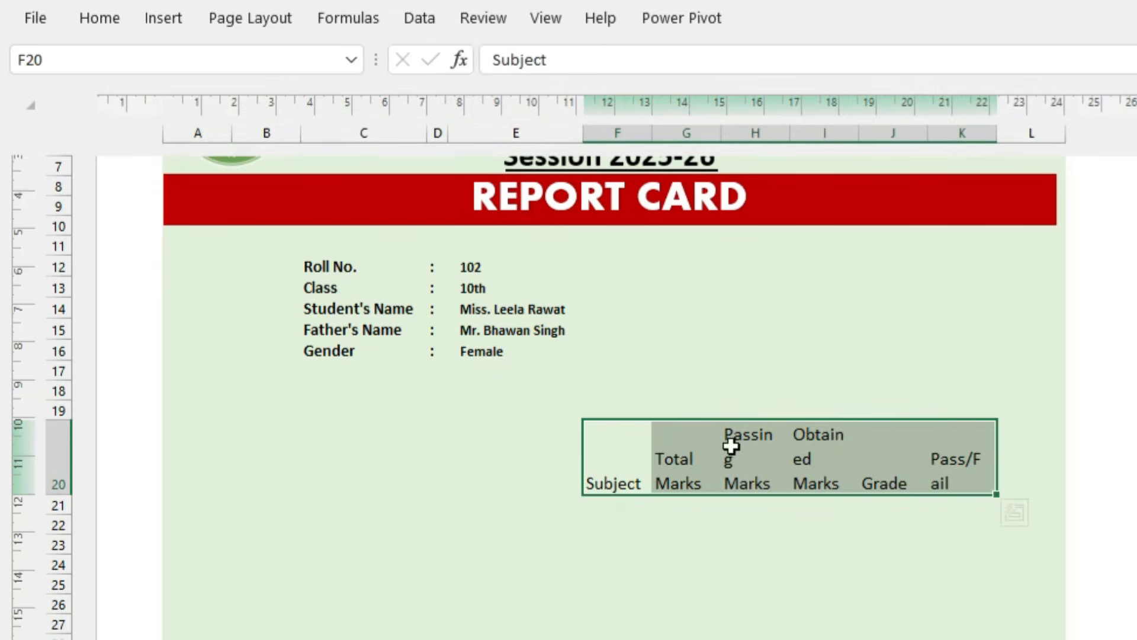
{"action": "left_click_drag", "start_coordinate": [787, 129], "coordinate": [886, 144]}
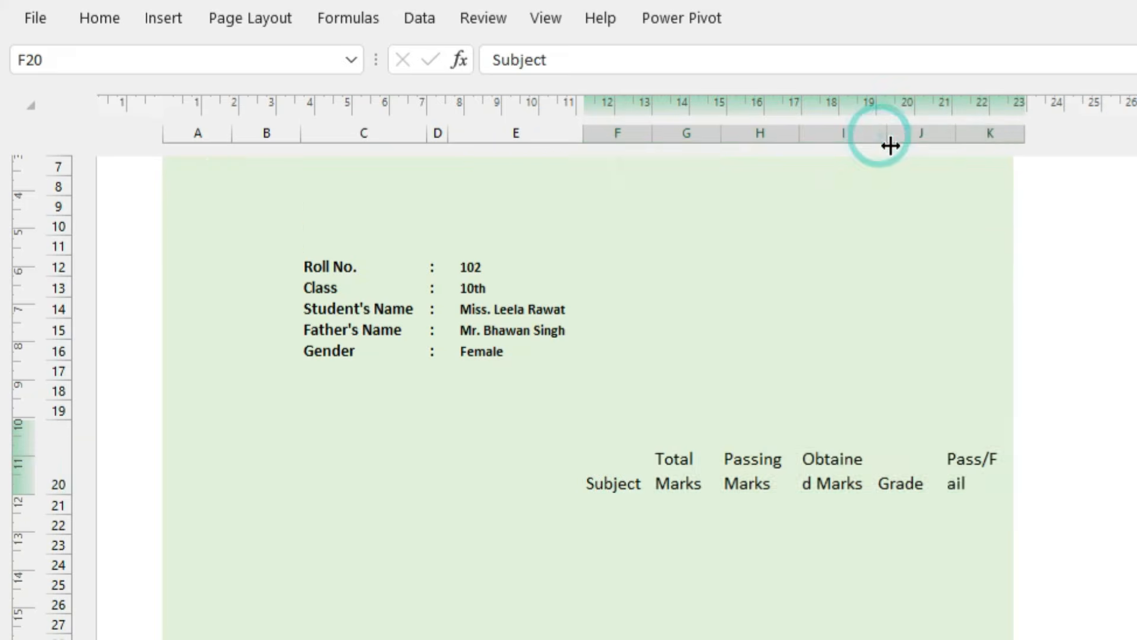
{"action": "left_click_drag", "start_coordinate": [1024, 134], "coordinate": [1040, 140]}
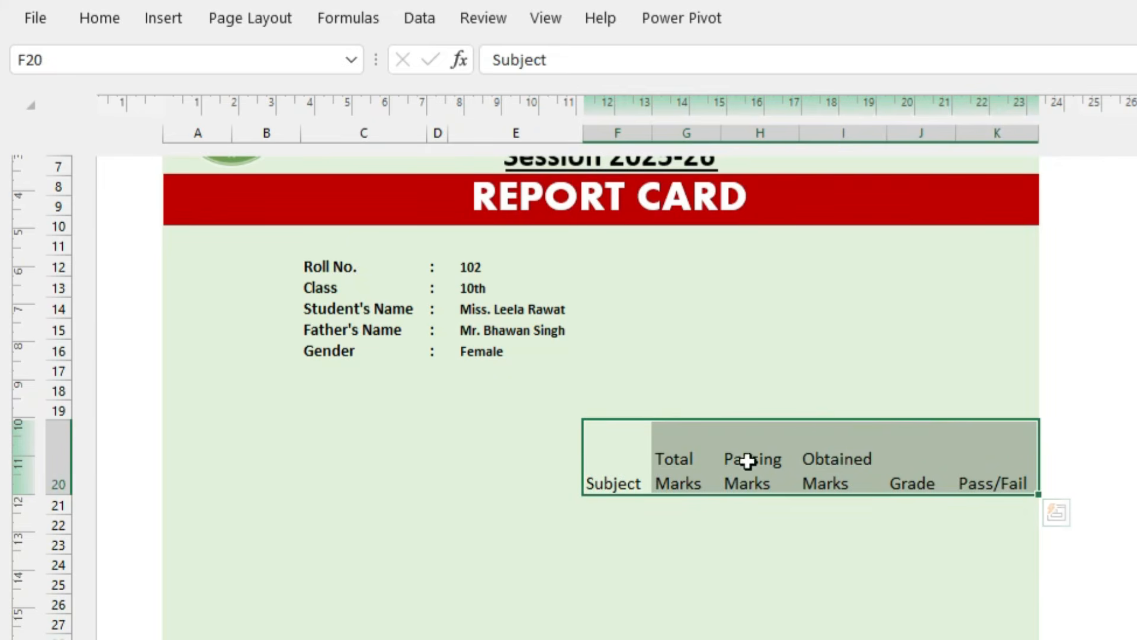
- Copy the headings in F20:K20 to start at E20 and clear the leftover Pass/Fail heading in K20
{"action": "left_click", "coordinate": [589, 462]}
{"action": "left_click", "coordinate": [507, 453]}
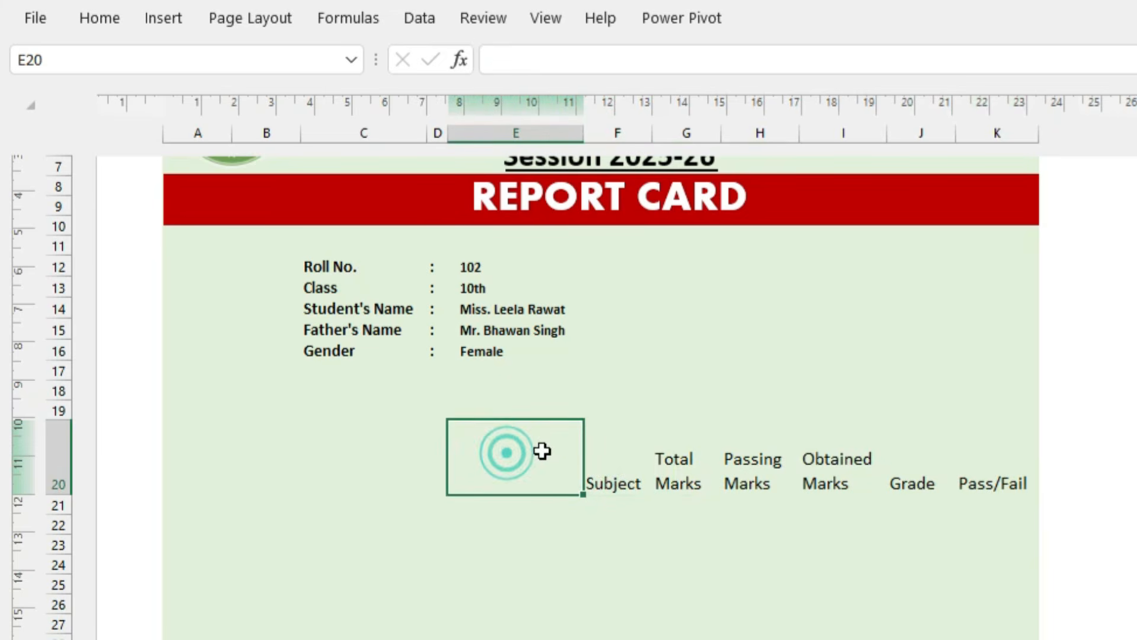
{"action": "left_click_drag", "start_coordinate": [614, 452], "coordinate": [959, 460]}
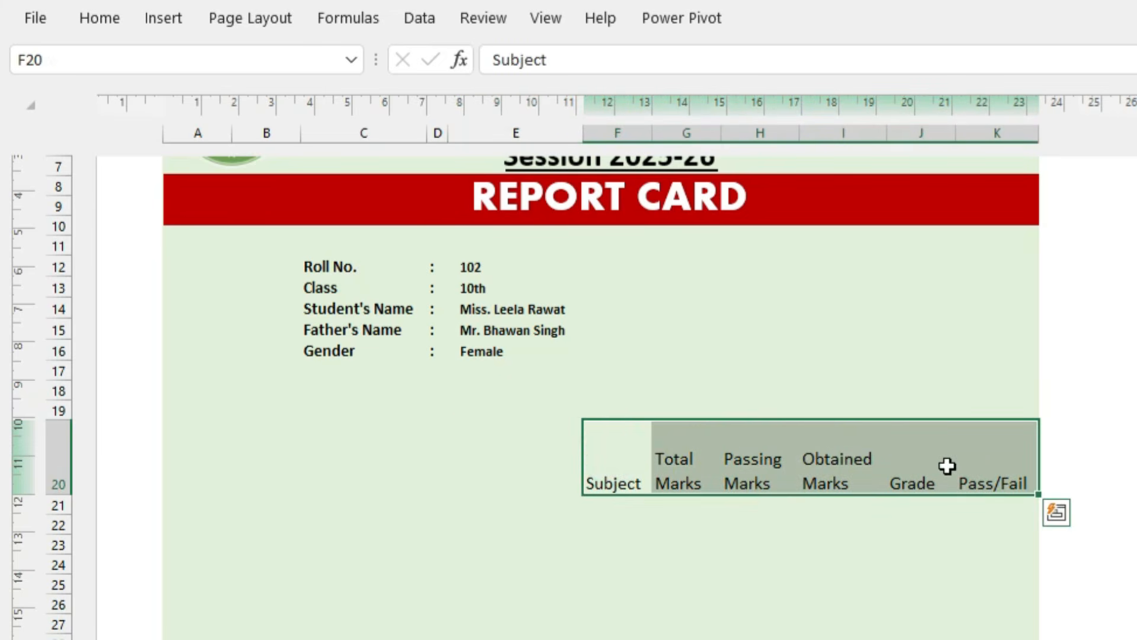
{"action": "key", "text": "ctrl+c"}
{"action": "left_click", "coordinate": [526, 454]}
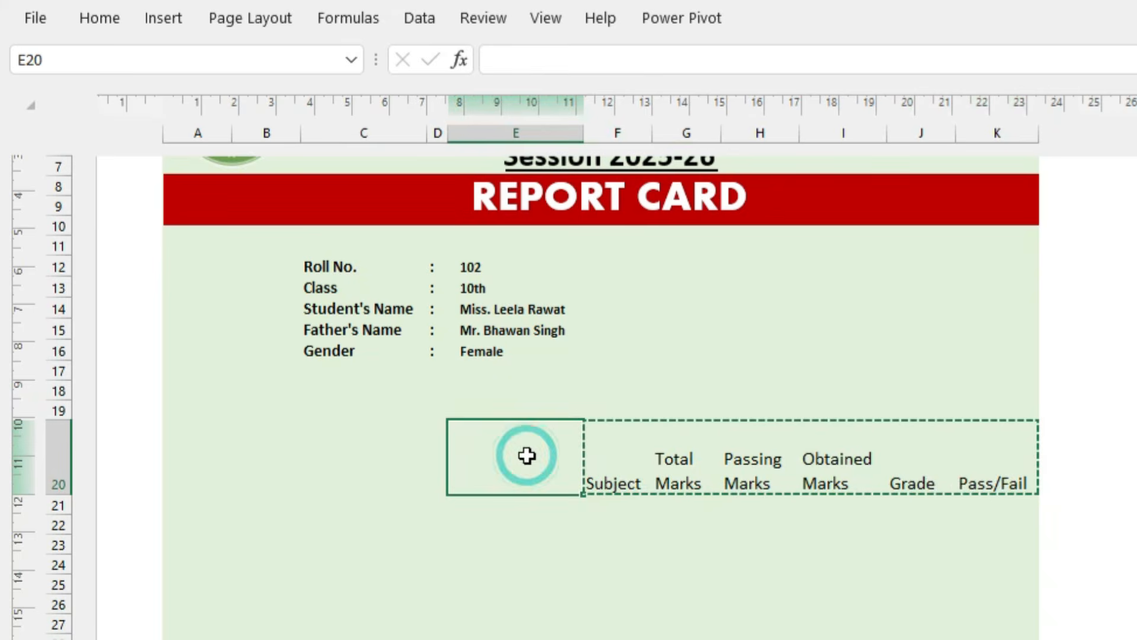
{"action": "key", "text": "ctrl+v"}
{"action": "left_click", "coordinate": [988, 467]}
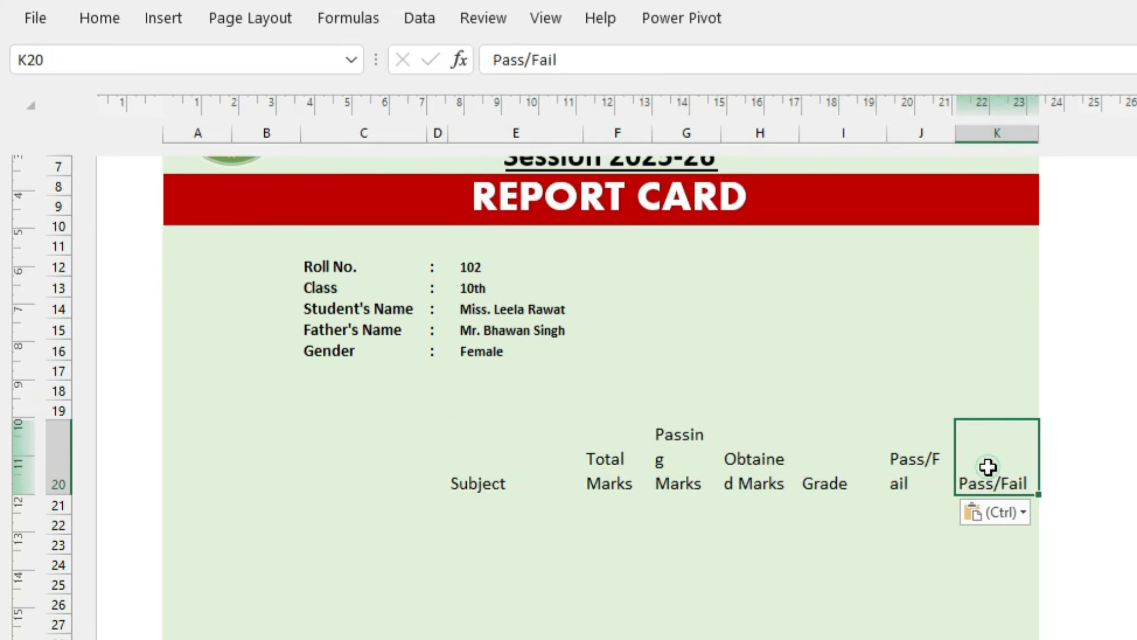
{"action": "key", "text": "Delete"}
- Narrow column I and widen columns J, G and H to fit the Grade, Pass/Fail, Passing Marks and Obtained Marks headings
{"action": "left_click", "coordinate": [912, 459]}
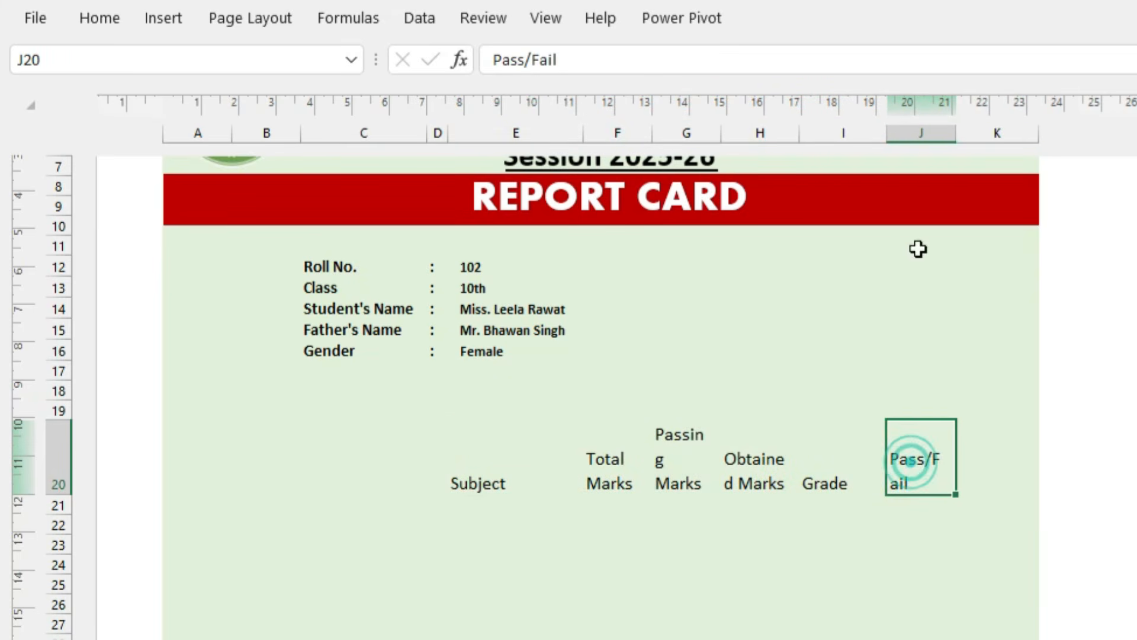
{"action": "left_click_drag", "start_coordinate": [886, 140], "coordinate": [868, 139]}
{"action": "left_click_drag", "start_coordinate": [941, 135], "coordinate": [956, 137]}
{"action": "left_click", "coordinate": [687, 473]}
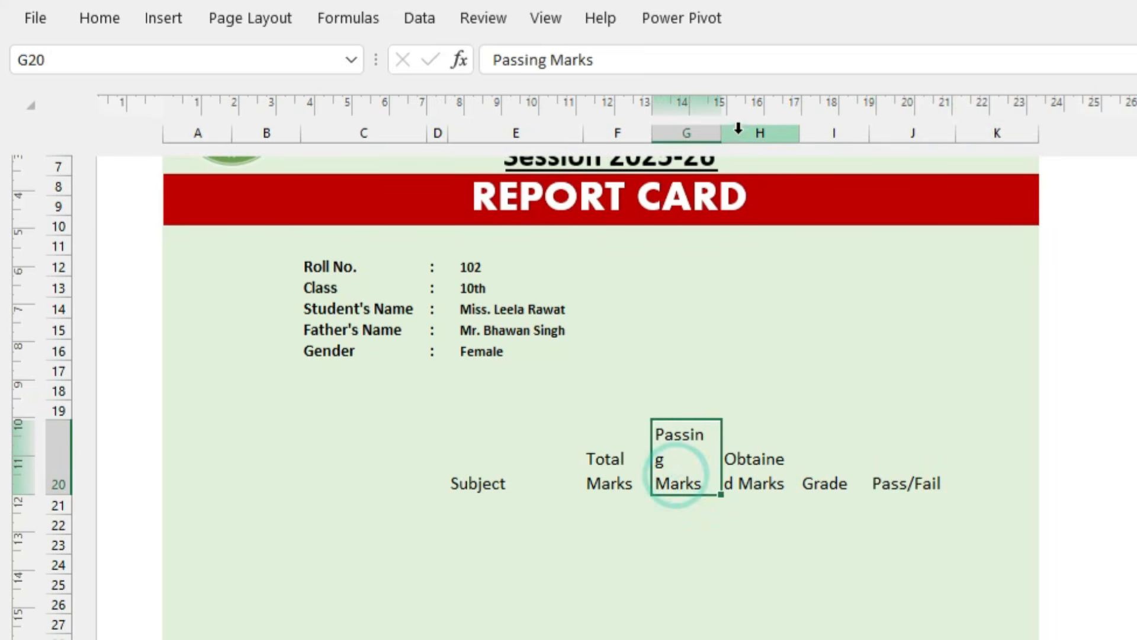
{"action": "left_click_drag", "start_coordinate": [722, 127], "coordinate": [737, 127]}
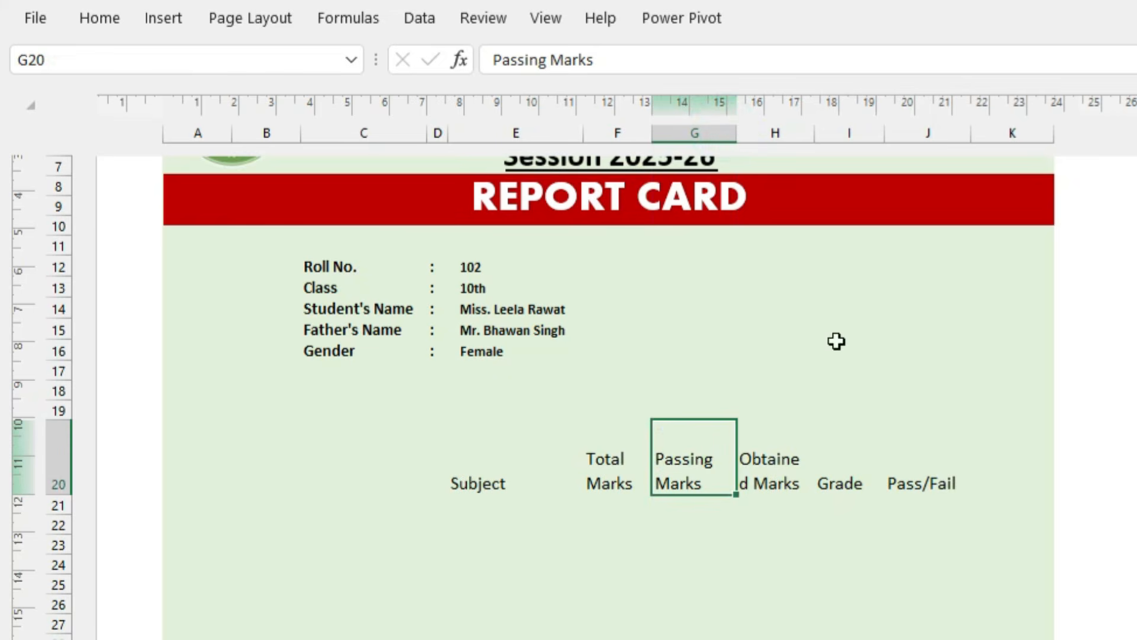
{"action": "left_click", "coordinate": [792, 457]}
{"action": "left_click_drag", "start_coordinate": [812, 141], "coordinate": [824, 141]}
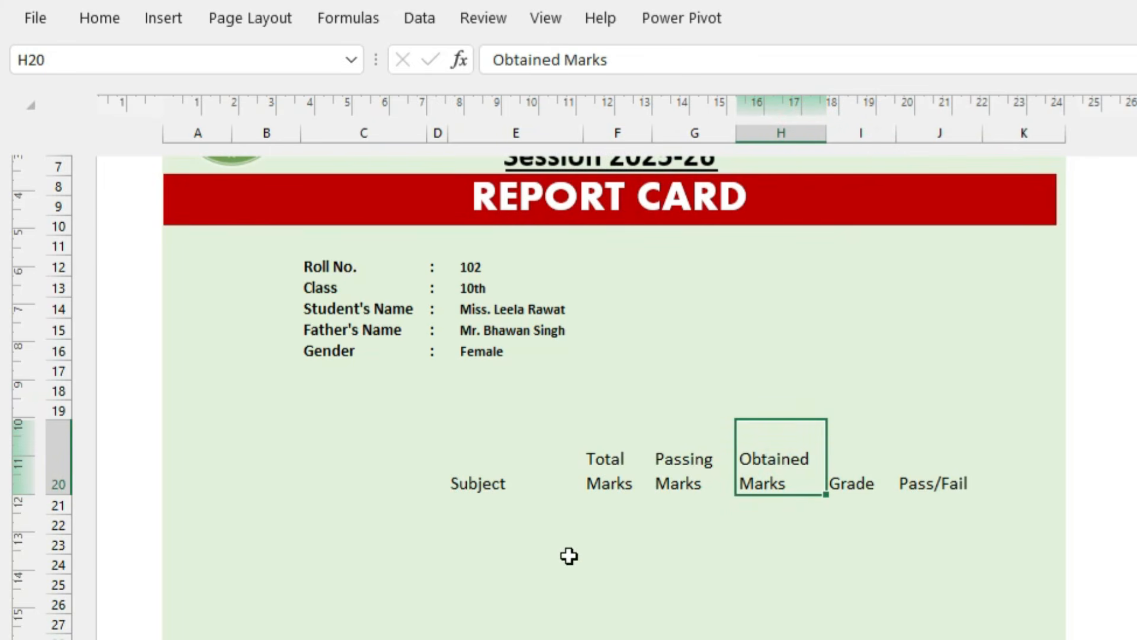
- Format the heading row E20:J20 with a height fitting two text lines, All Borders and bold text
{"action": "left_click_drag", "start_coordinate": [472, 466], "coordinate": [913, 460]}
{"action": "left_click_drag", "start_coordinate": [60, 495], "coordinate": [62, 471]}
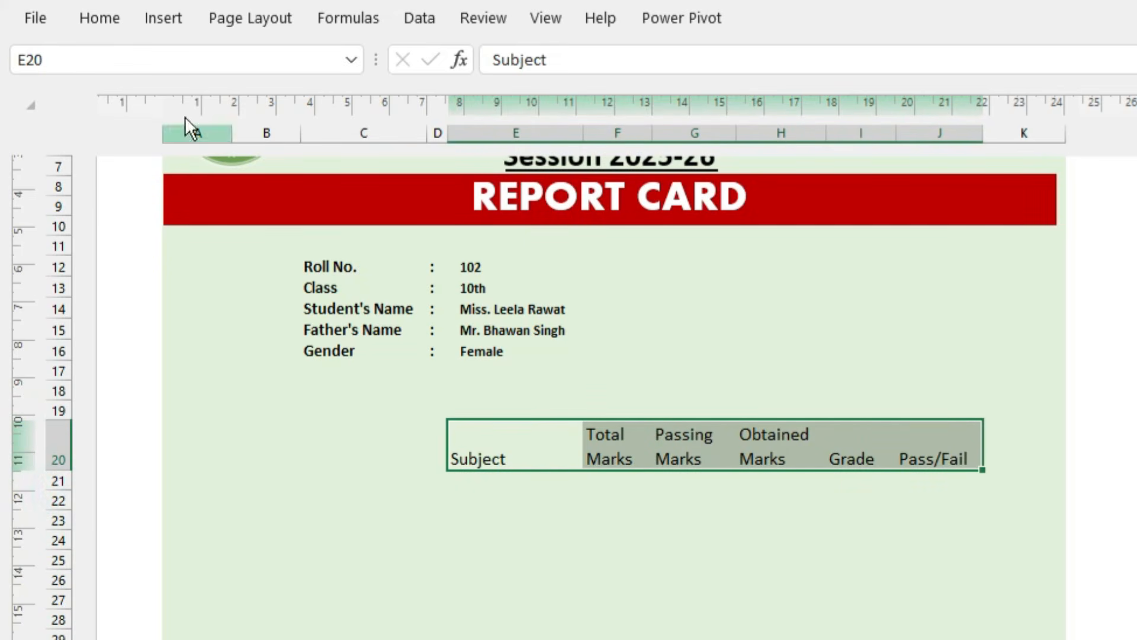
{"action": "left_click", "coordinate": [101, 23]}
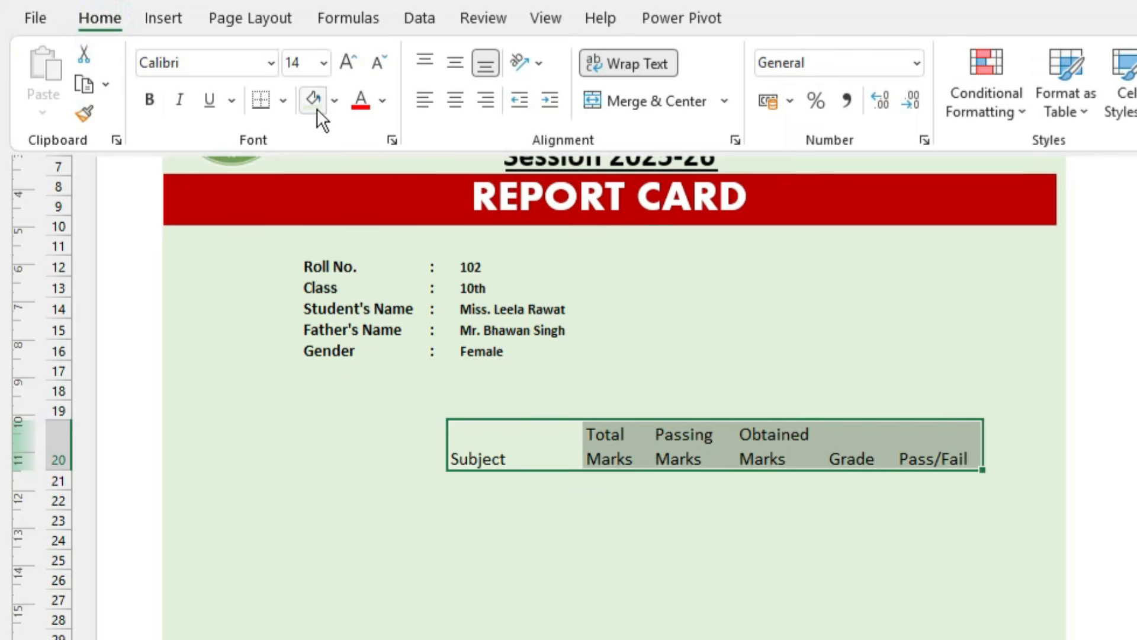
{"action": "left_click", "coordinate": [284, 100]}
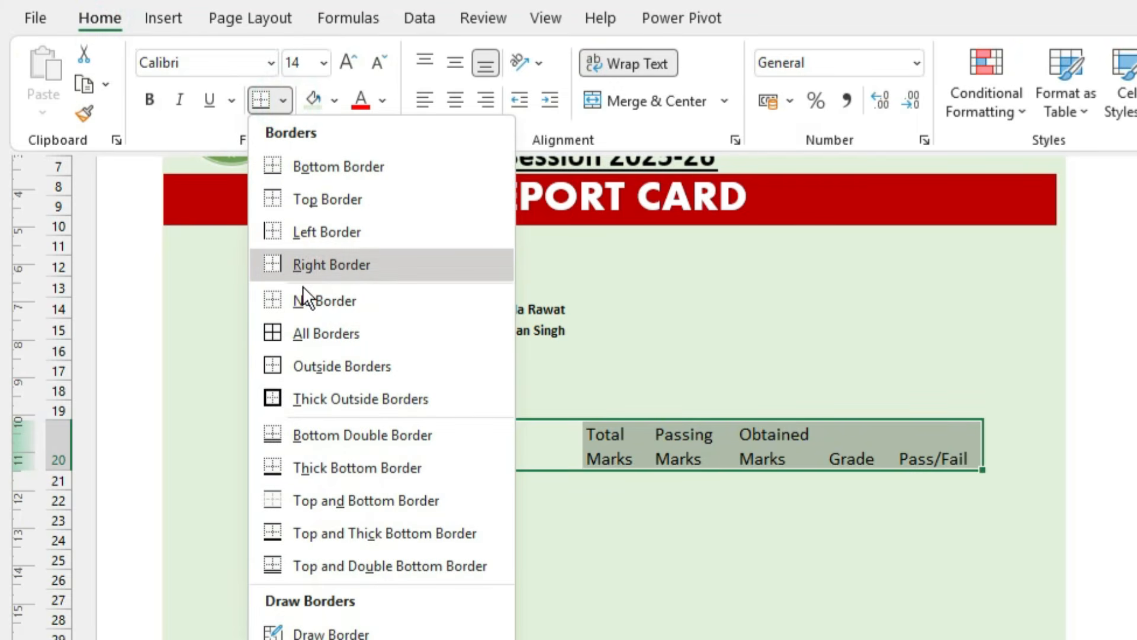
{"action": "left_click", "coordinate": [307, 339]}
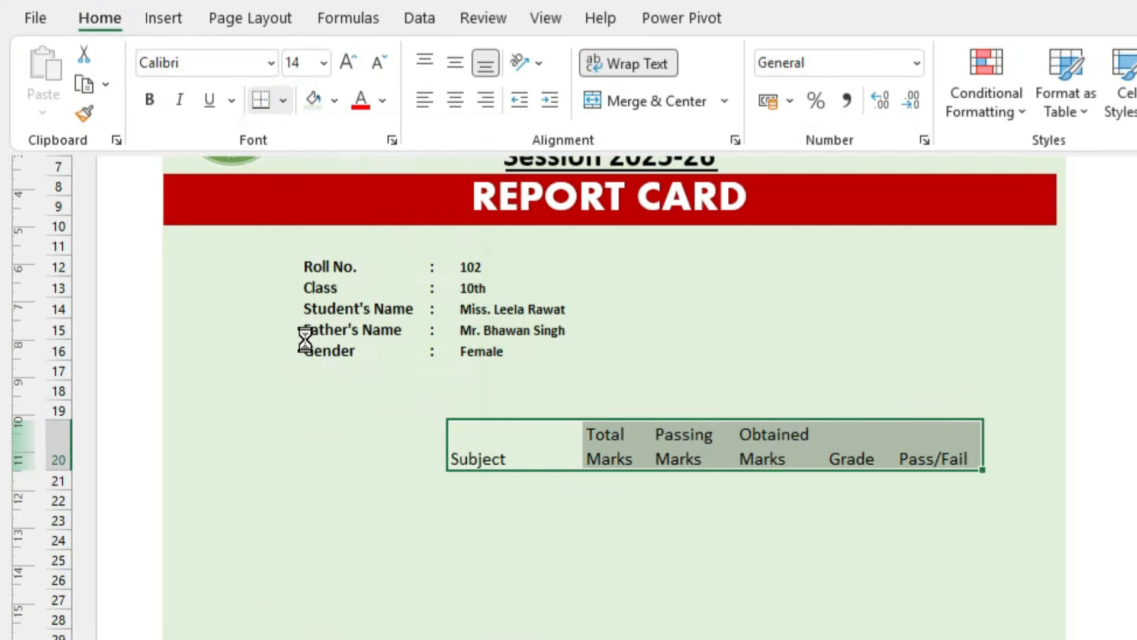
{"action": "left_click", "coordinate": [589, 442]}
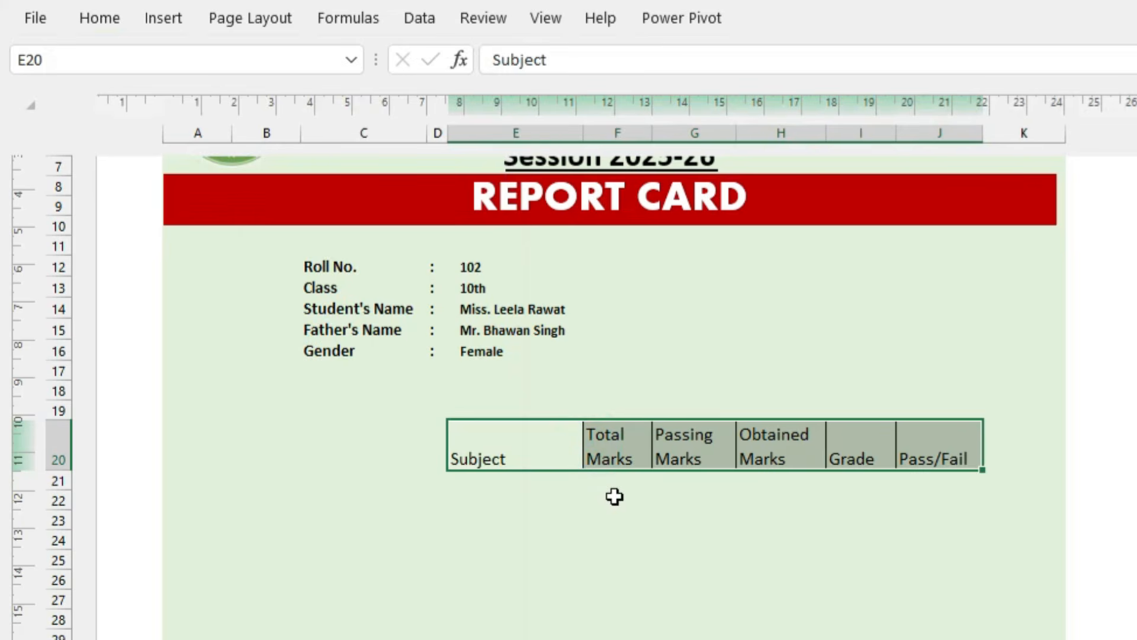
{"action": "key", "text": "ctrl+b"}
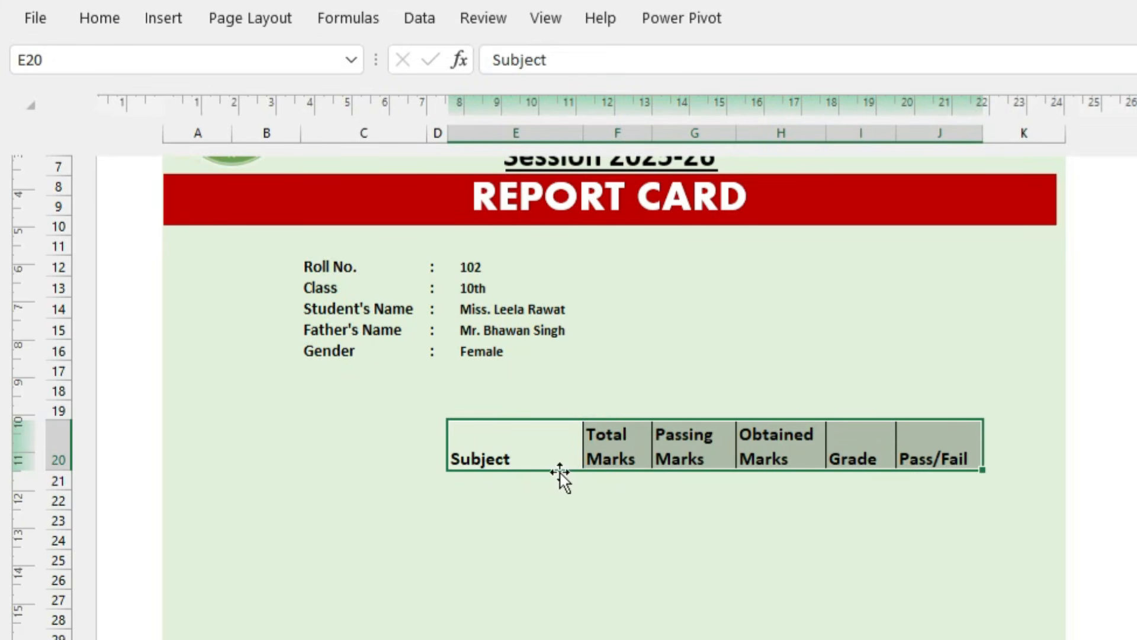
{"action": "left_click", "coordinate": [572, 513]}
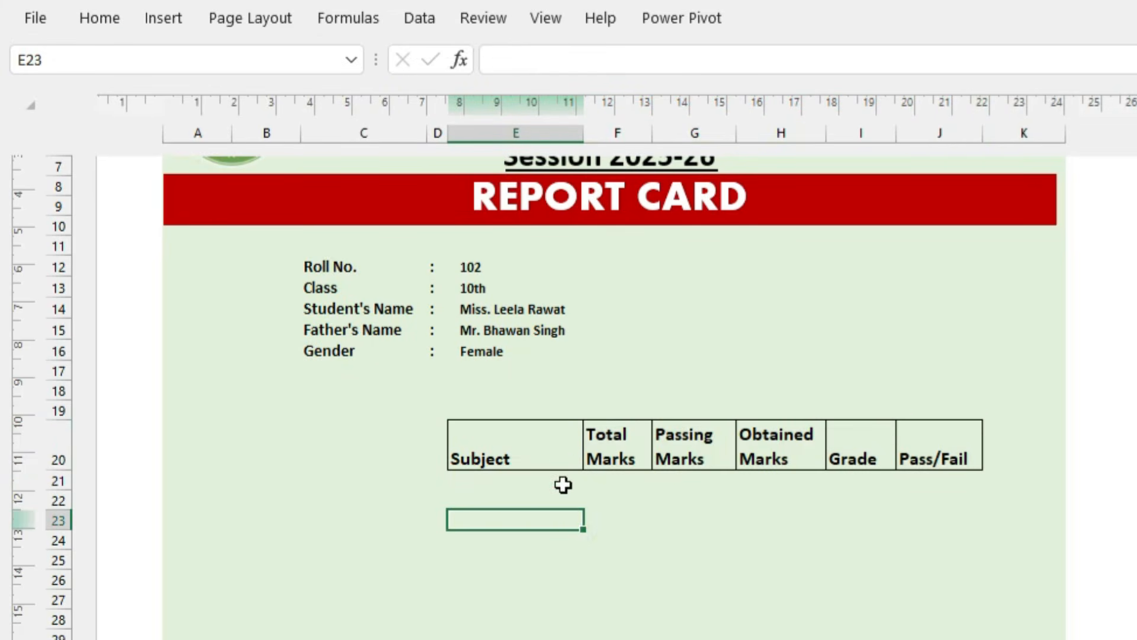
- Copy the subject names in F1:J1 of Sheet2 and paste them as transposed values into the Subject column from E21
{"action": "left_click", "coordinate": [563, 483]}
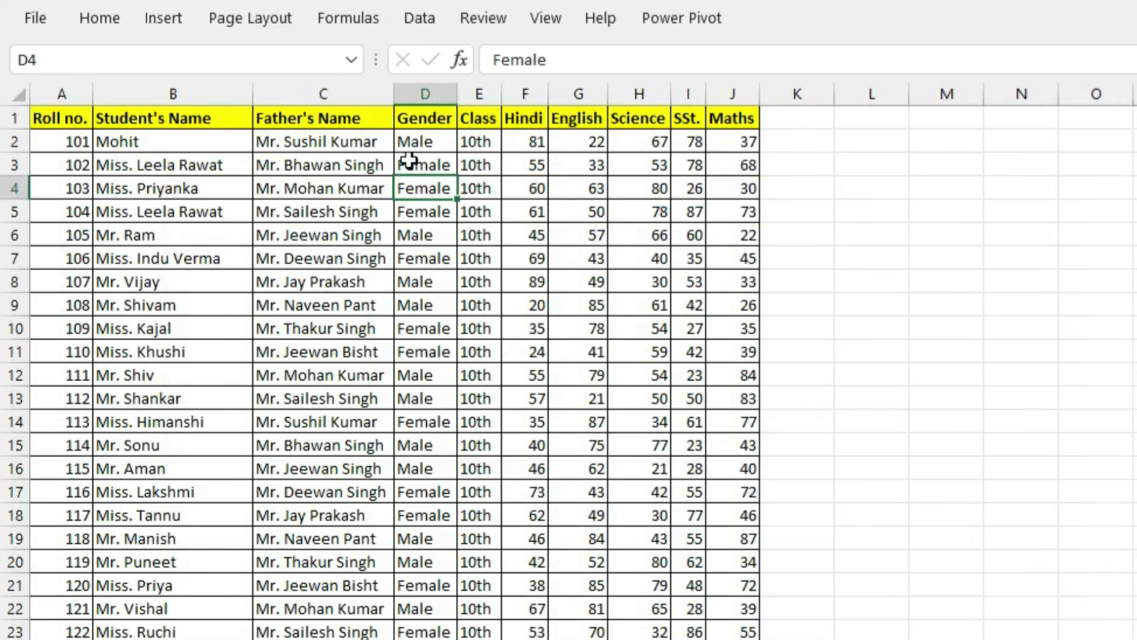
{"action": "left_click_drag", "start_coordinate": [524, 121], "coordinate": [732, 124]}
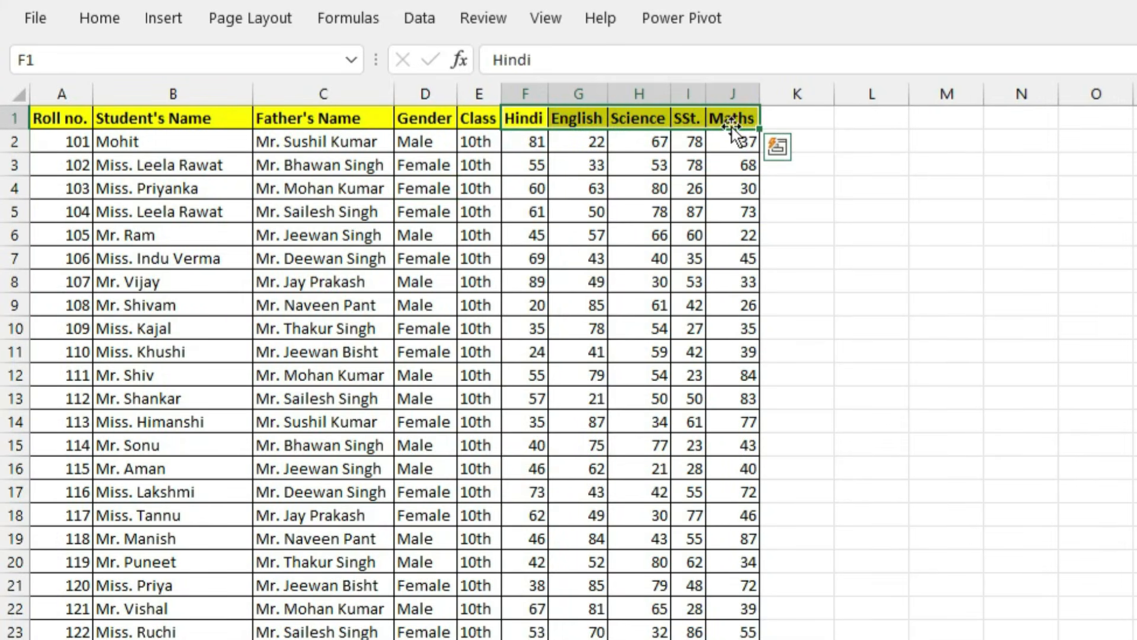
{"action": "key", "text": "ctrl+c"}
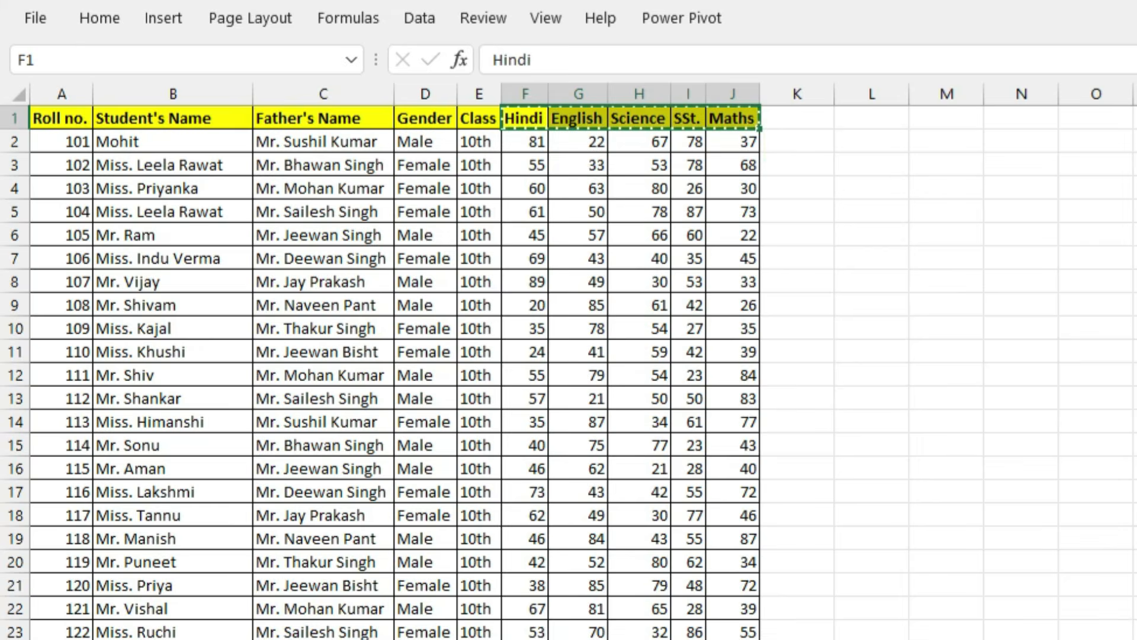
{"action": "key", "text": "ctrl+Page_Down"}
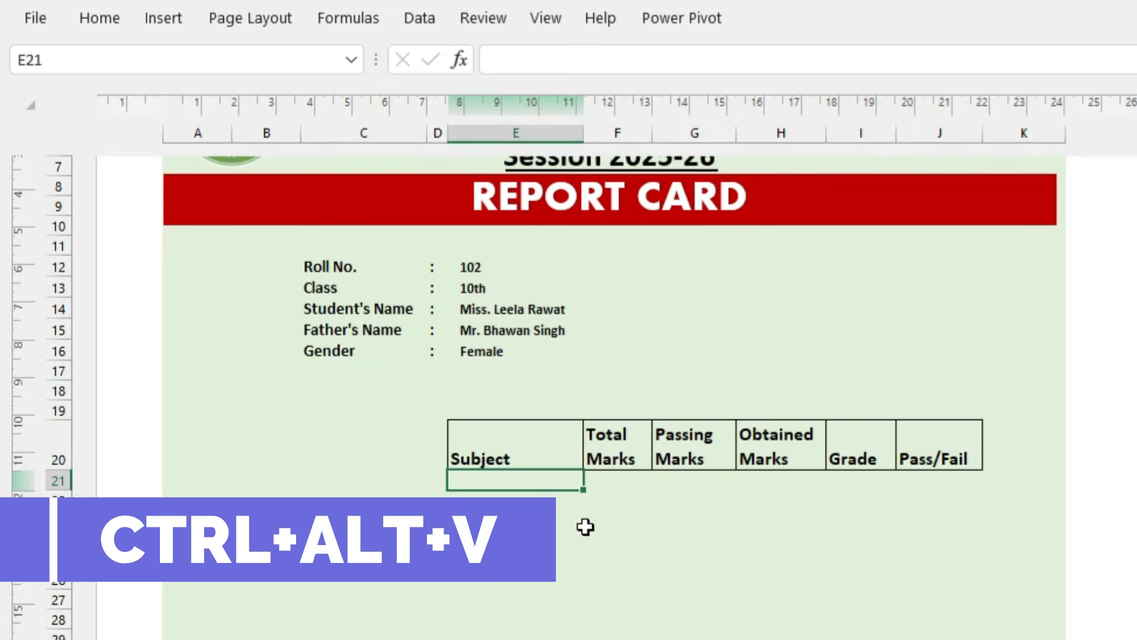
{"action": "key", "text": "ctrl+alt+v"}
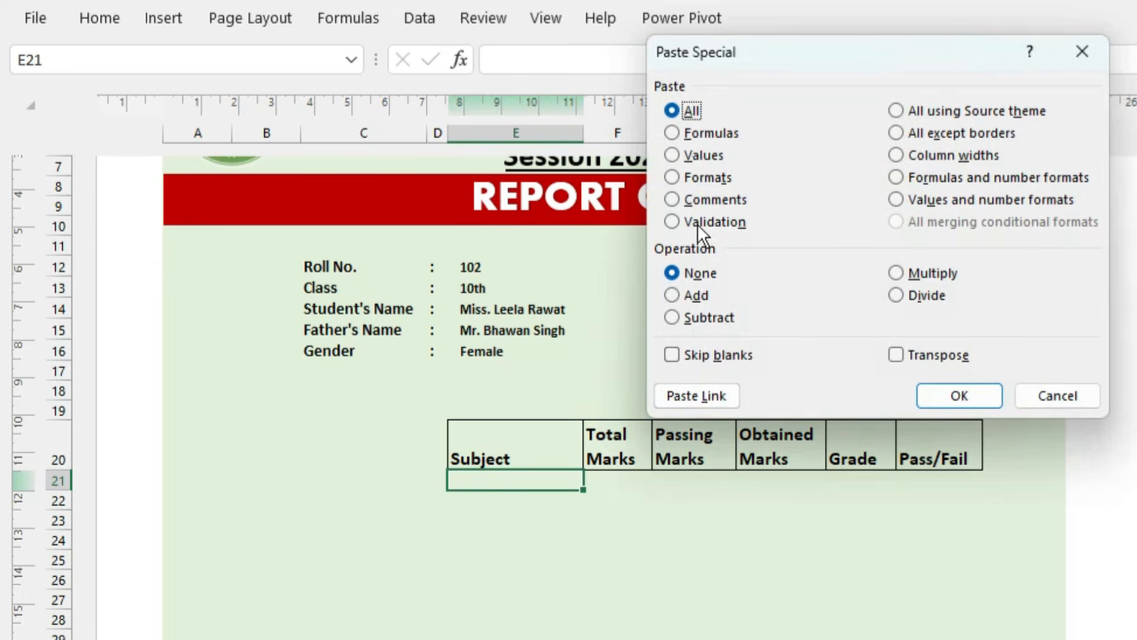
{"action": "left_click", "coordinate": [688, 156]}
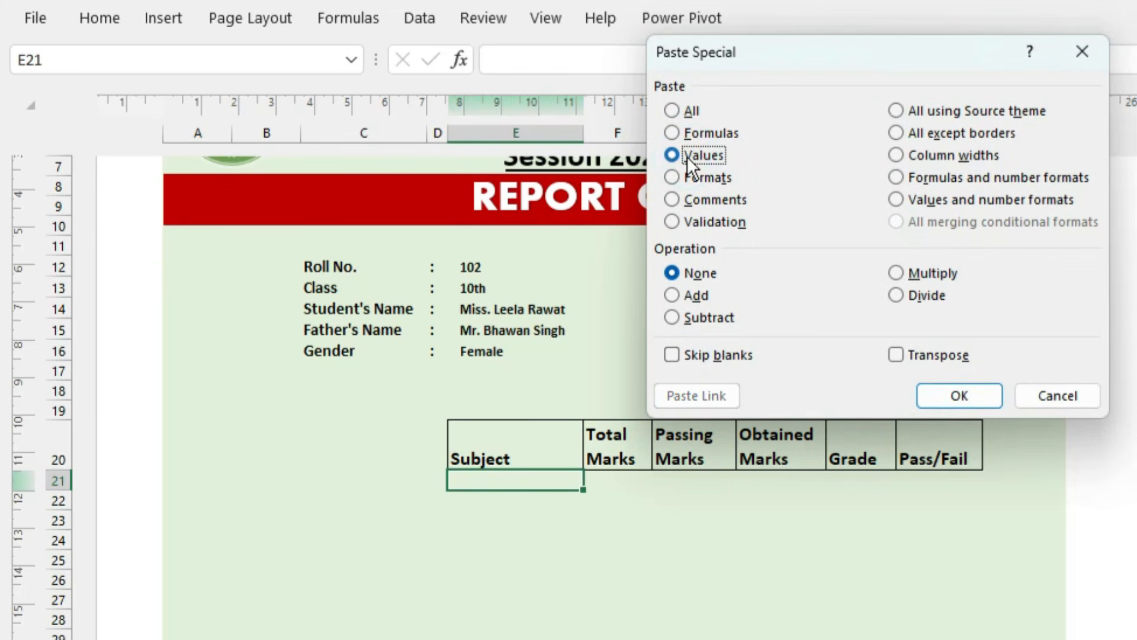
{"action": "left_click", "coordinate": [901, 356]}
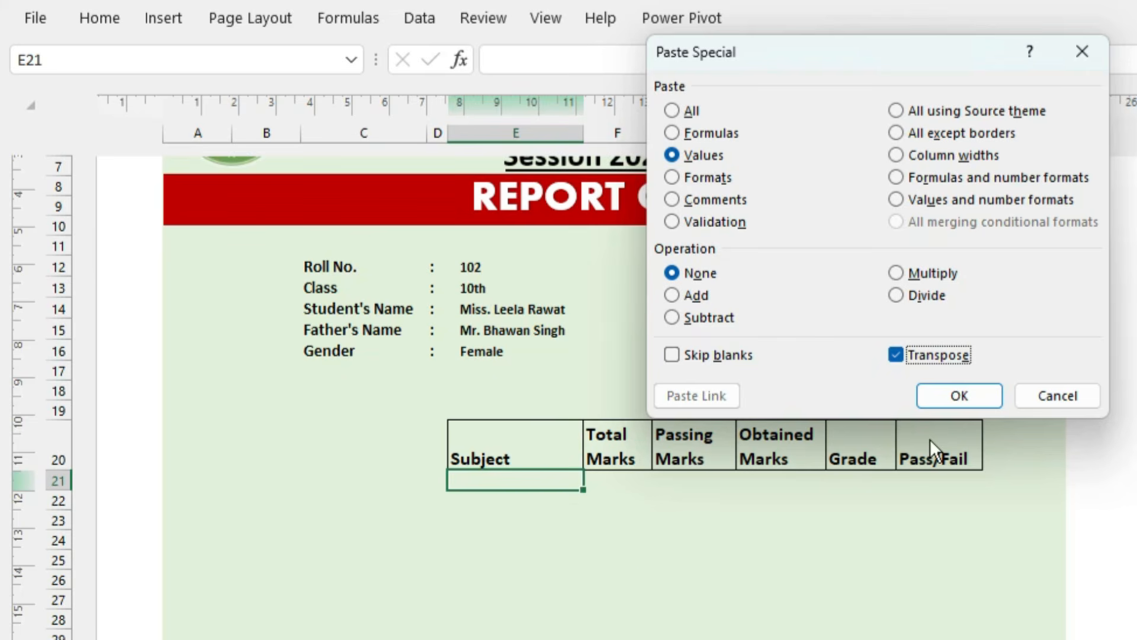
{"action": "left_click", "coordinate": [941, 402]}
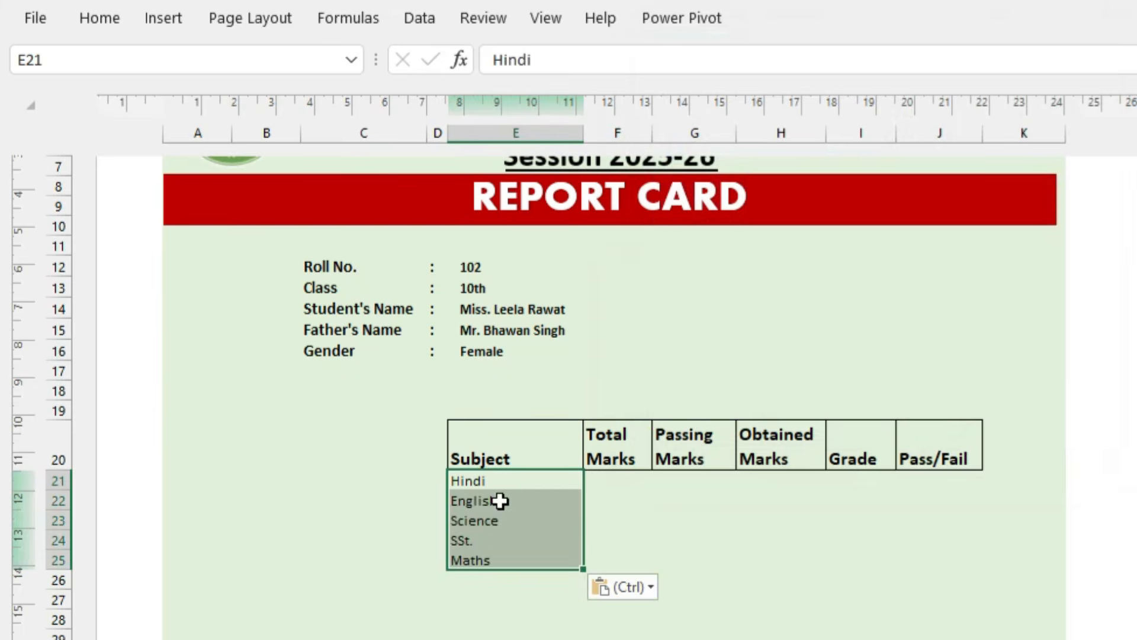
- Make the subject names in E21:E25 bold and increase their font size to 12
{"action": "key", "text": "ctrl+b"}
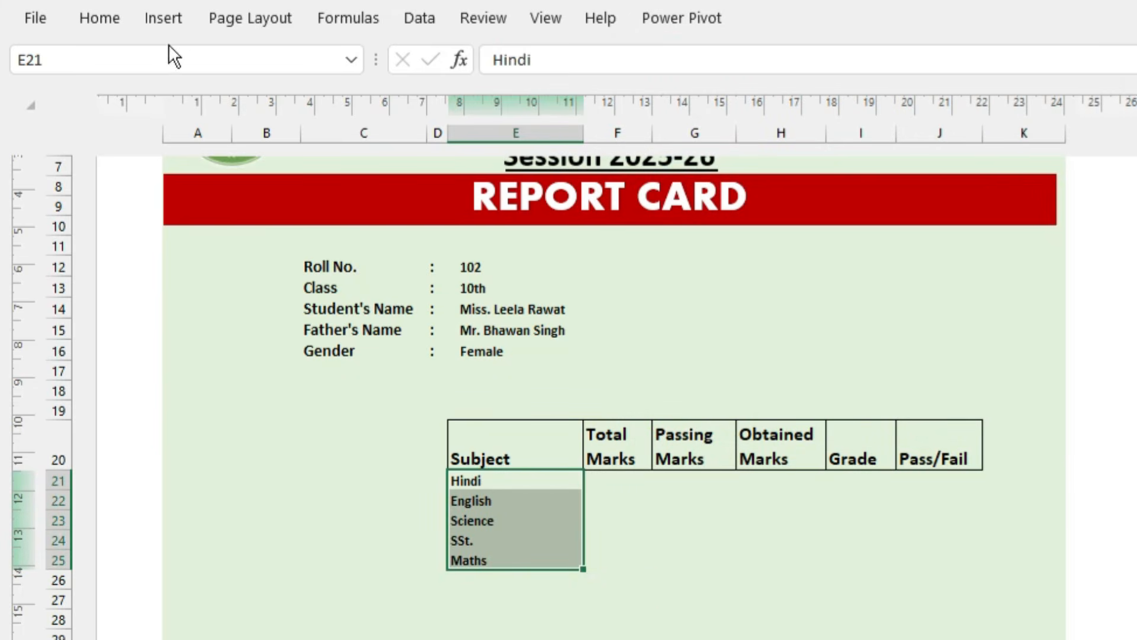
{"action": "left_click", "coordinate": [116, 20]}
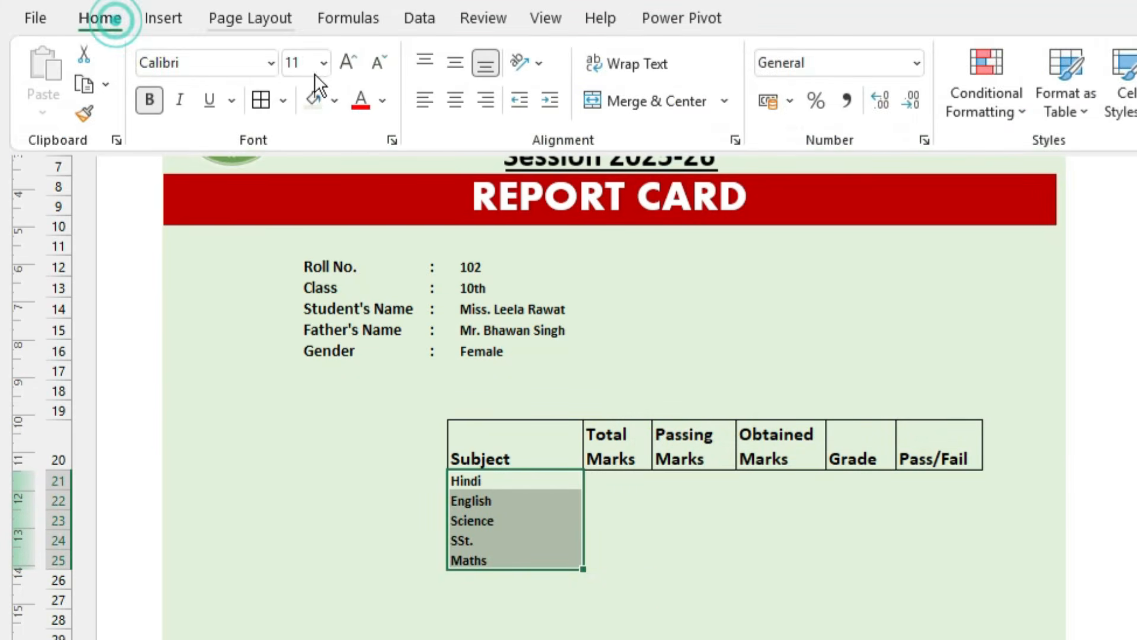
{"action": "left_click", "coordinate": [353, 61]}
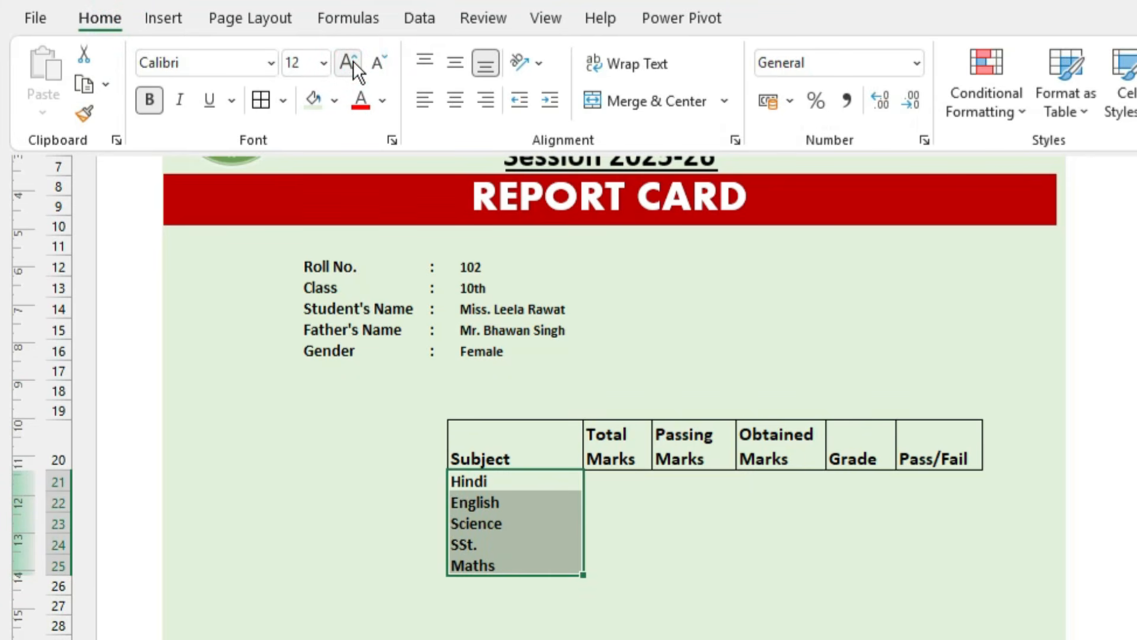
{"action": "left_click", "coordinate": [546, 500]}
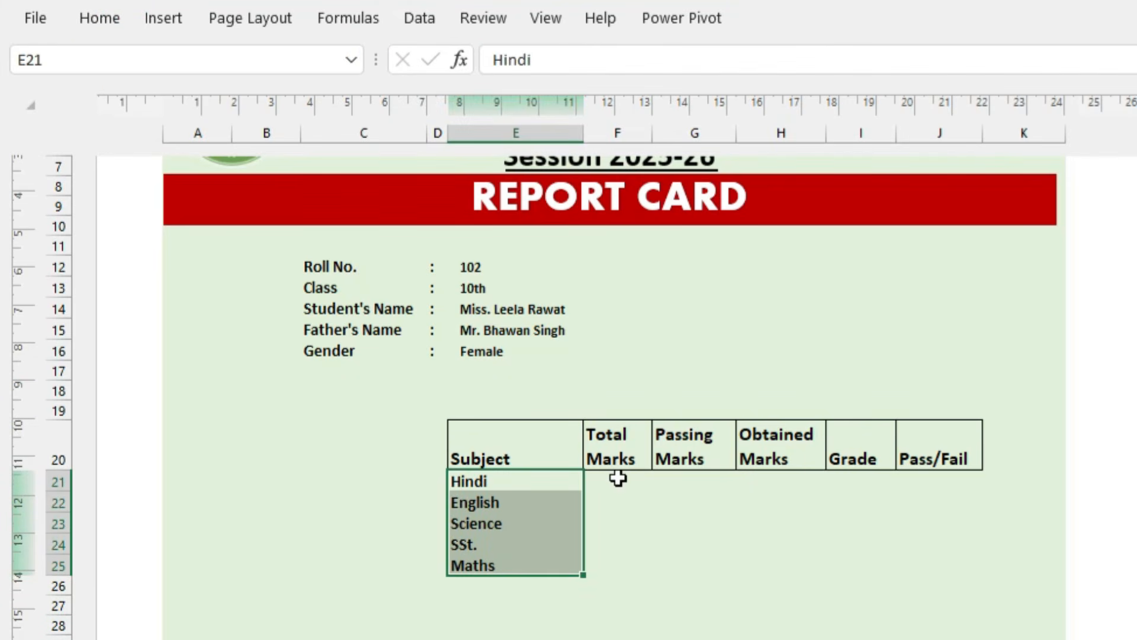
- Enter 100 as the Total Marks and 40 as the Passing Marks for Hindi in F21:G21
{"action": "left_click", "coordinate": [618, 478]}
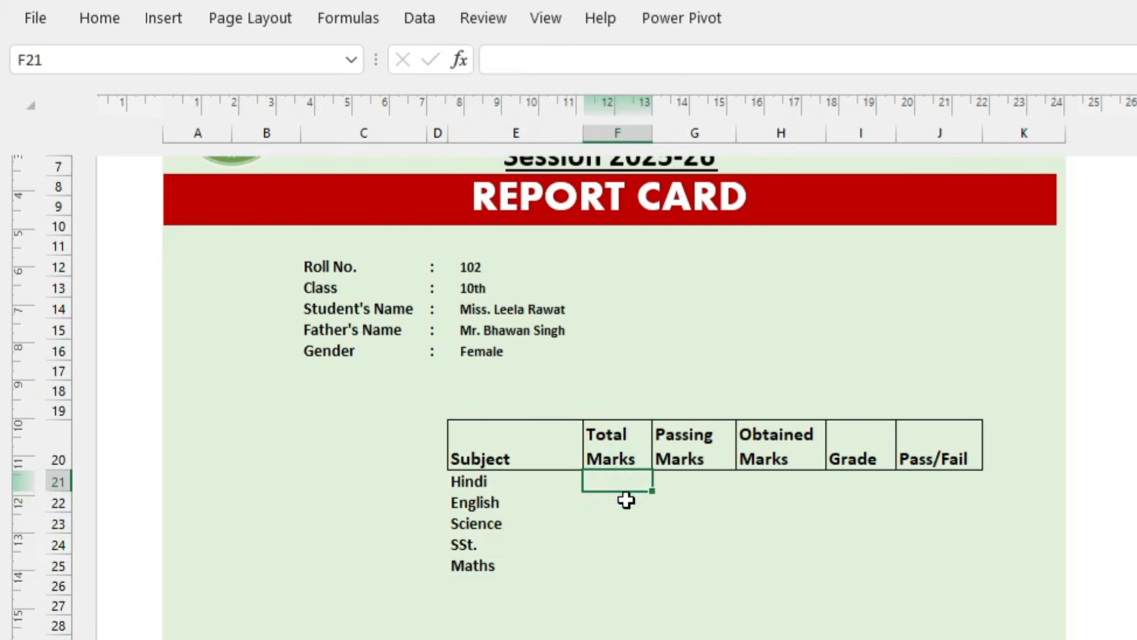
{"action": "type", "text": "100"}
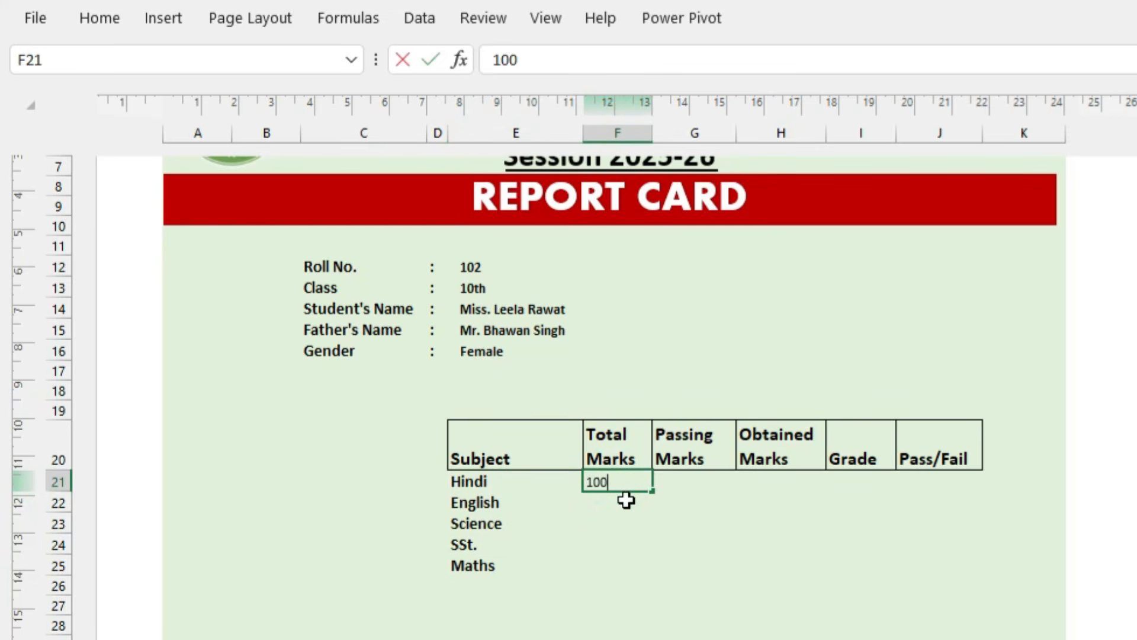
{"action": "key", "text": "Tab"}
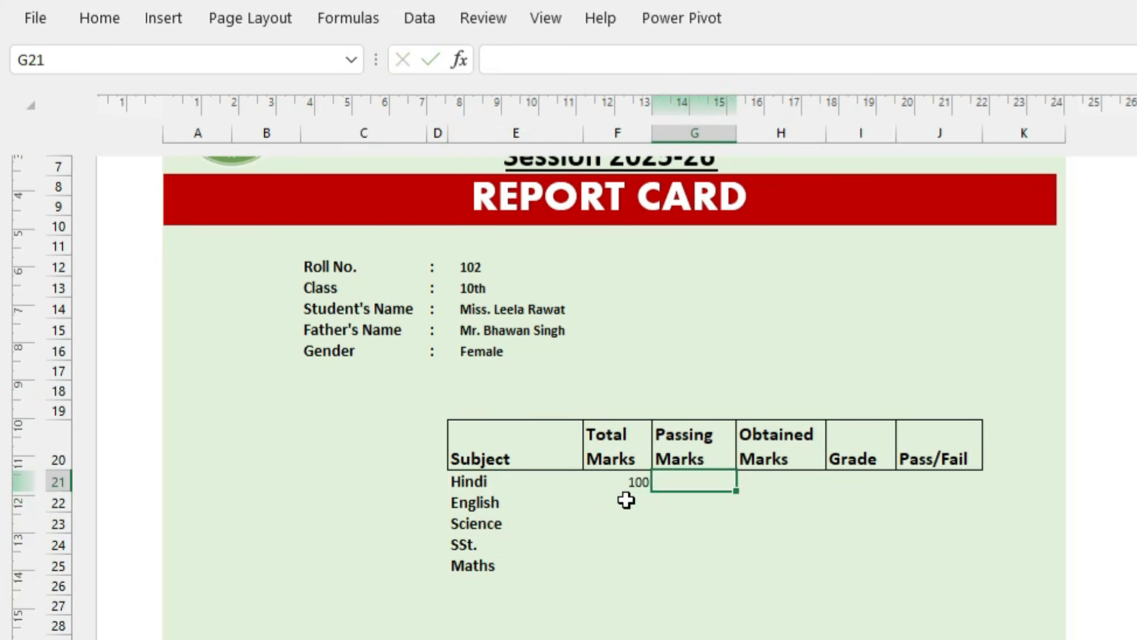
{"action": "type", "text": "40"}
{"action": "key", "text": "Return"}
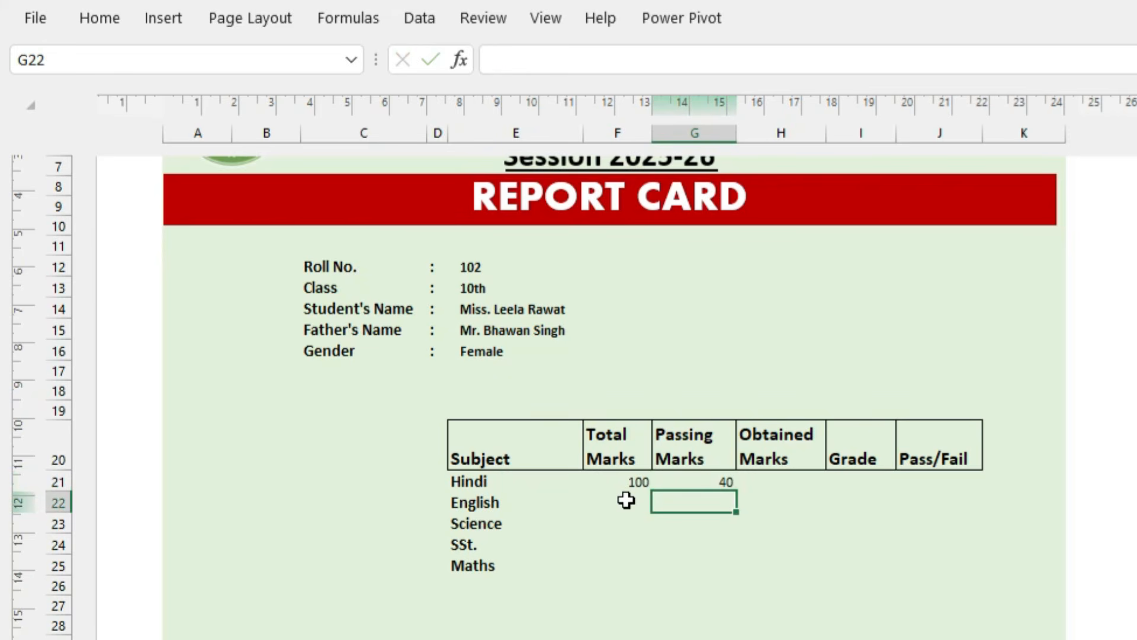
- Copy the Total Marks and Passing Marks in F21:G21 down through row 25, making them bold at font size 12
{"action": "left_click", "coordinate": [626, 481]}
{"action": "left_click_drag", "start_coordinate": [673, 479], "coordinate": [729, 567]}
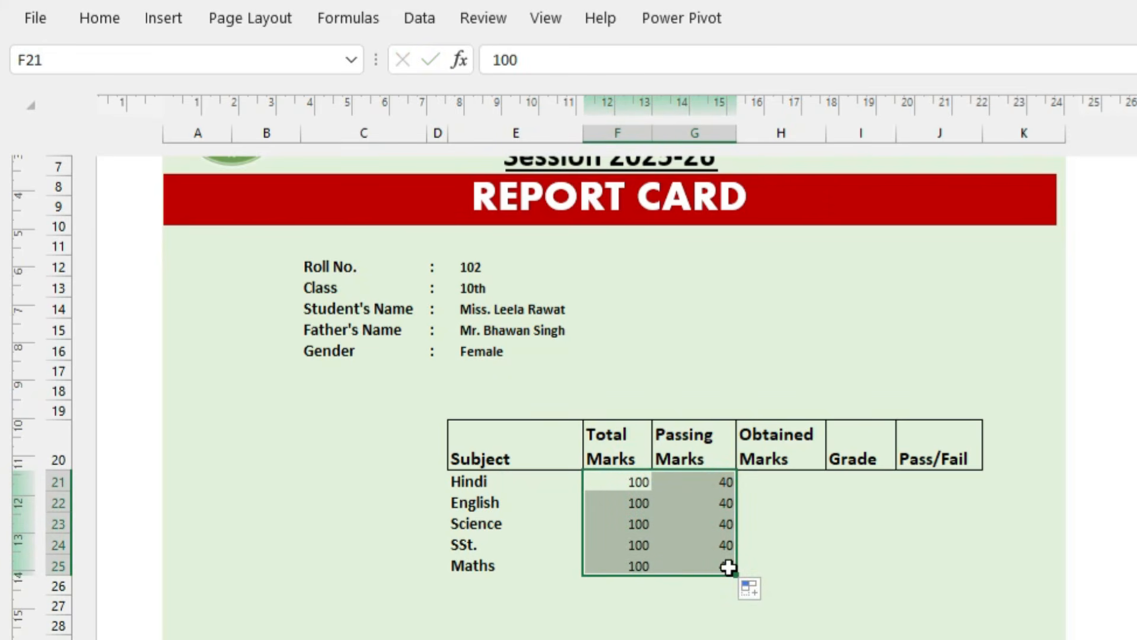
{"action": "key", "text": "ctrl+b"}
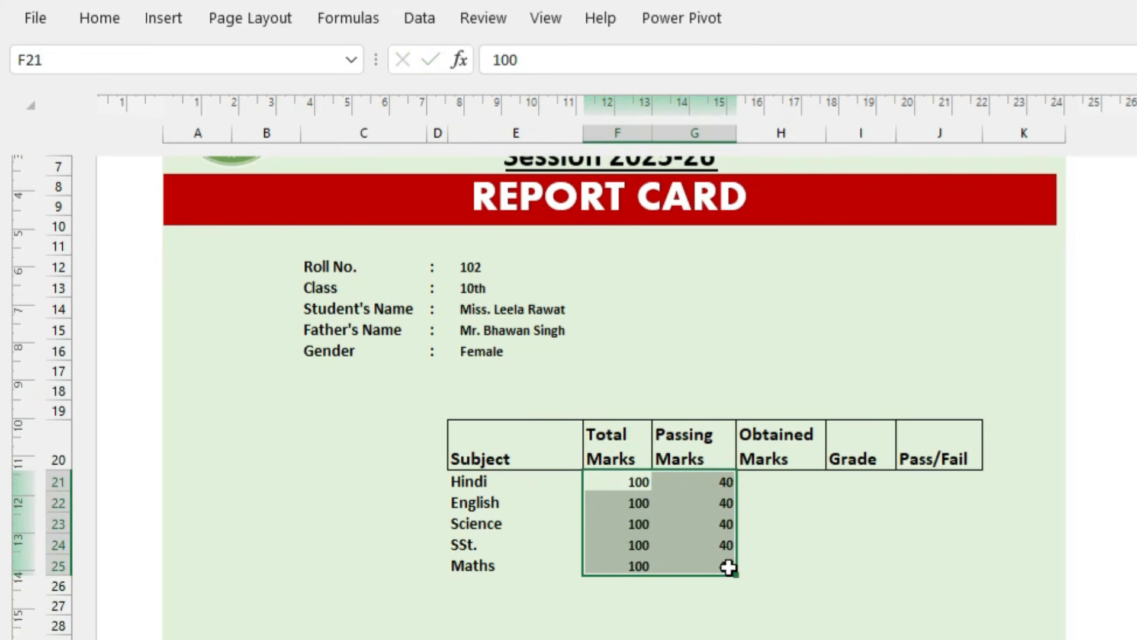
{"action": "left_click", "coordinate": [115, 18]}
{"action": "left_click", "coordinate": [348, 61]}
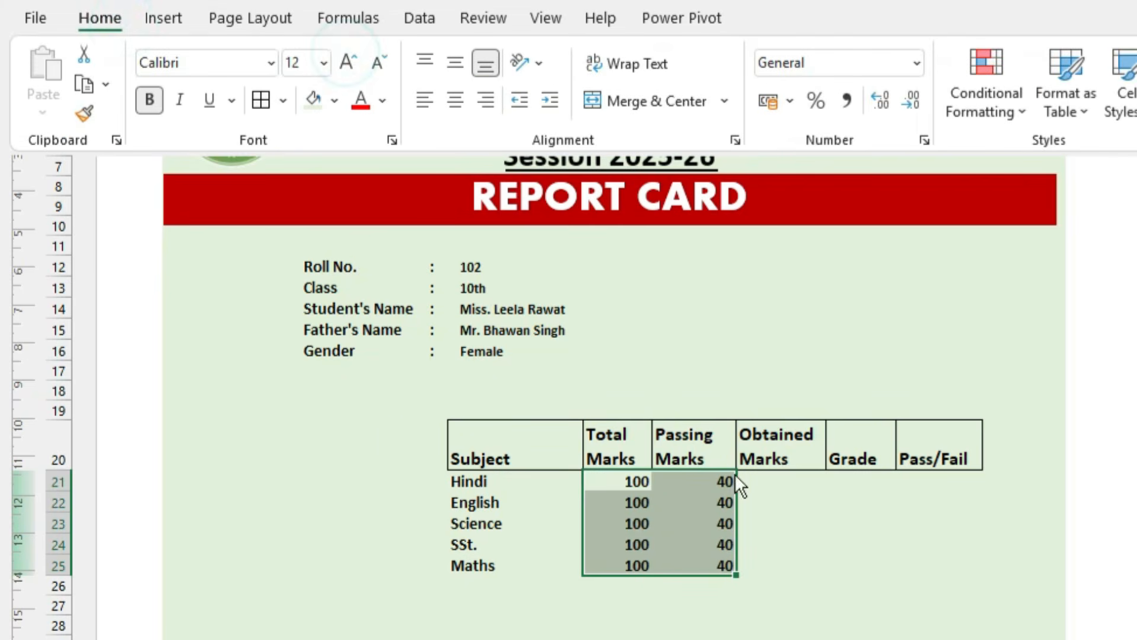
- Begin a VLOOKUP formula in H21 under Obtained Marks, with the roll number cell locked as $E$12 for the lookup value
{"action": "left_click", "coordinate": [802, 485]}
{"action": "left_click", "coordinate": [800, 482]}
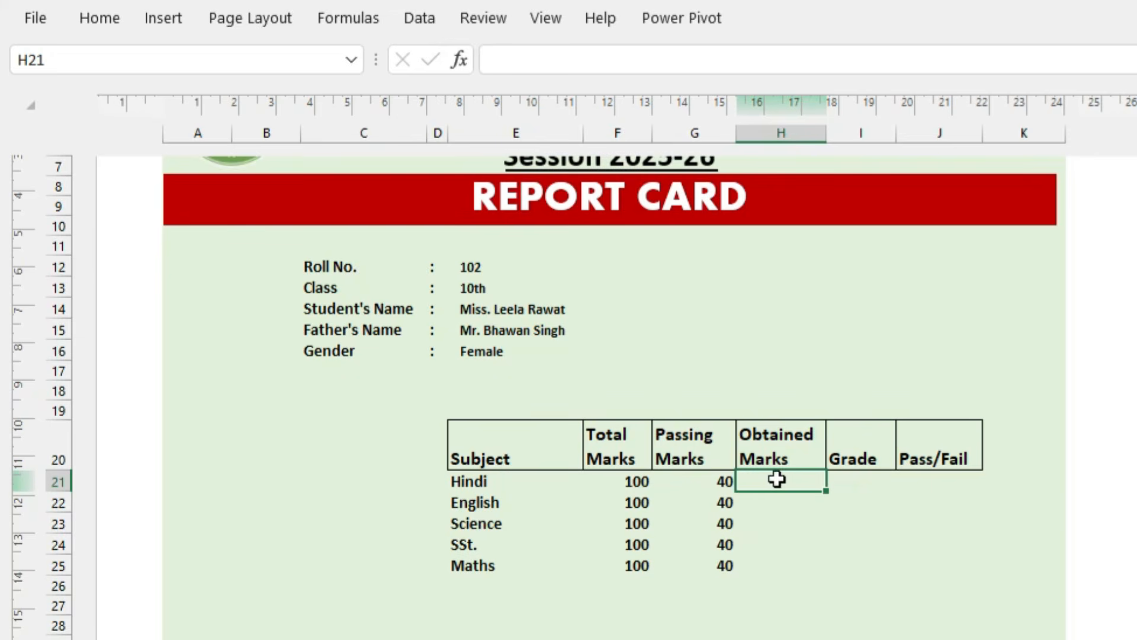
{"action": "type", "text": "=vlo"}
{"action": "double_click", "coordinate": [801, 506]}
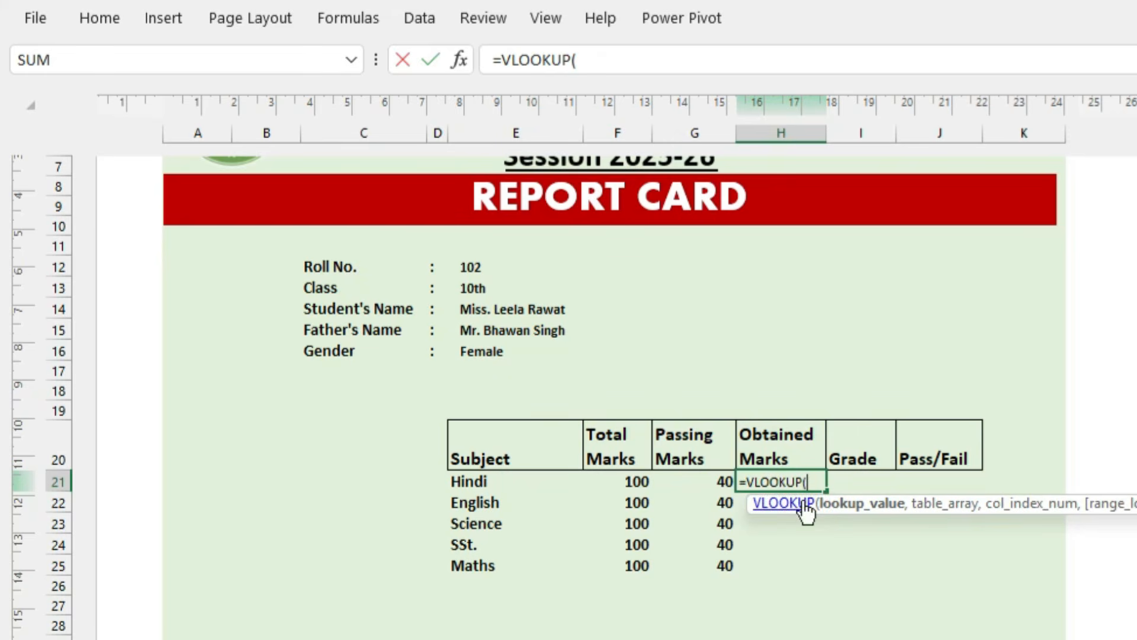
{"action": "left_click", "coordinate": [489, 270]}
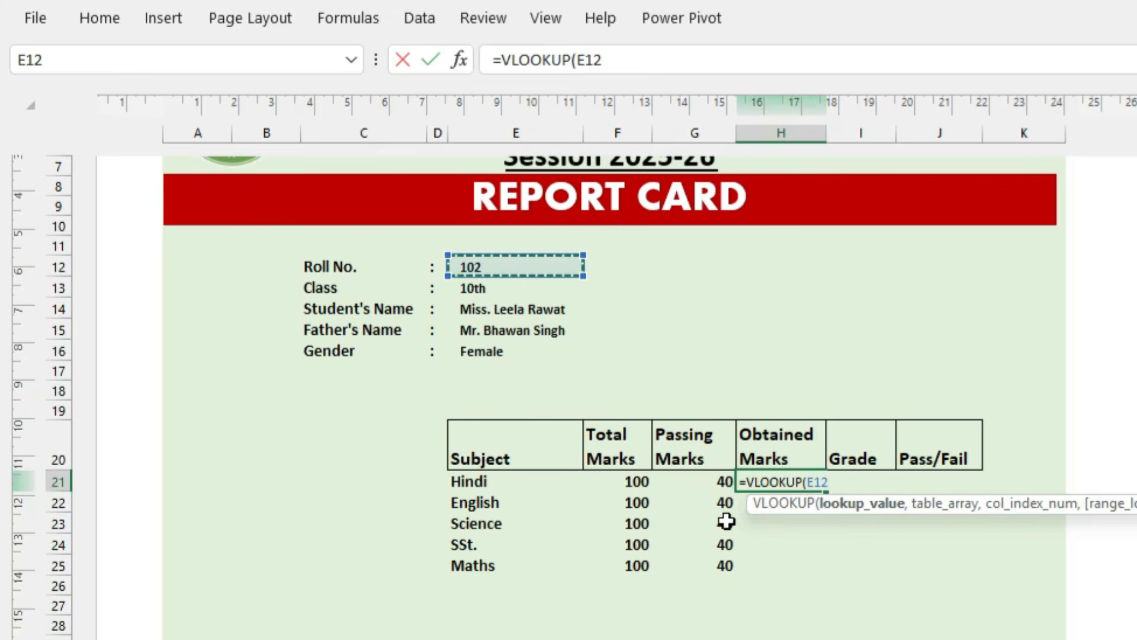
{"action": "key", "text": "F4"}
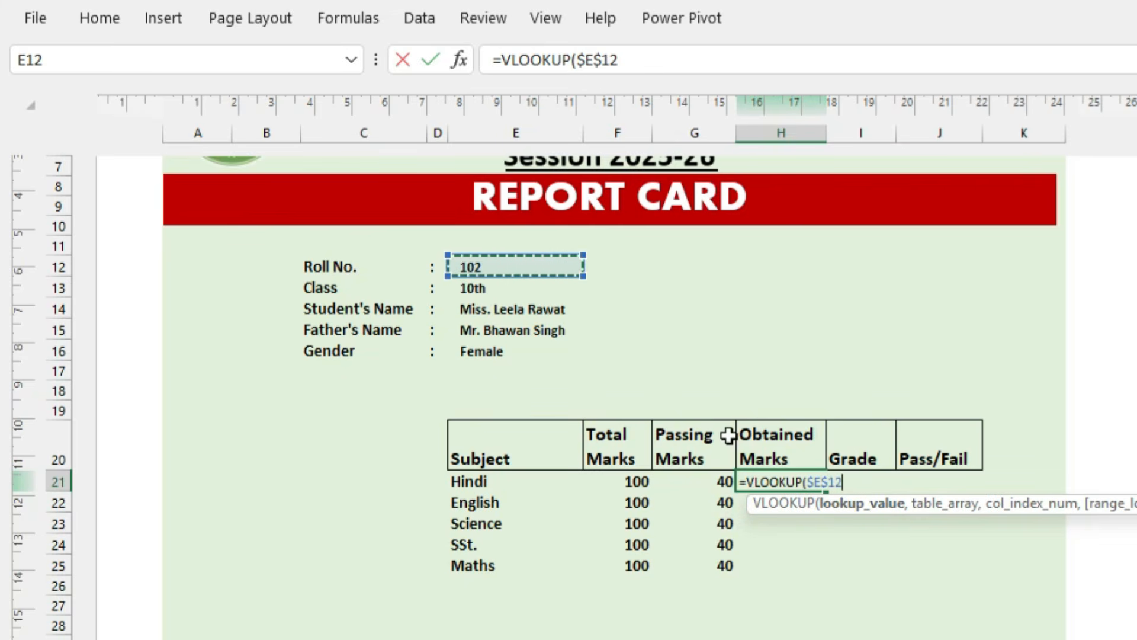
{"action": "type", "text": ","}
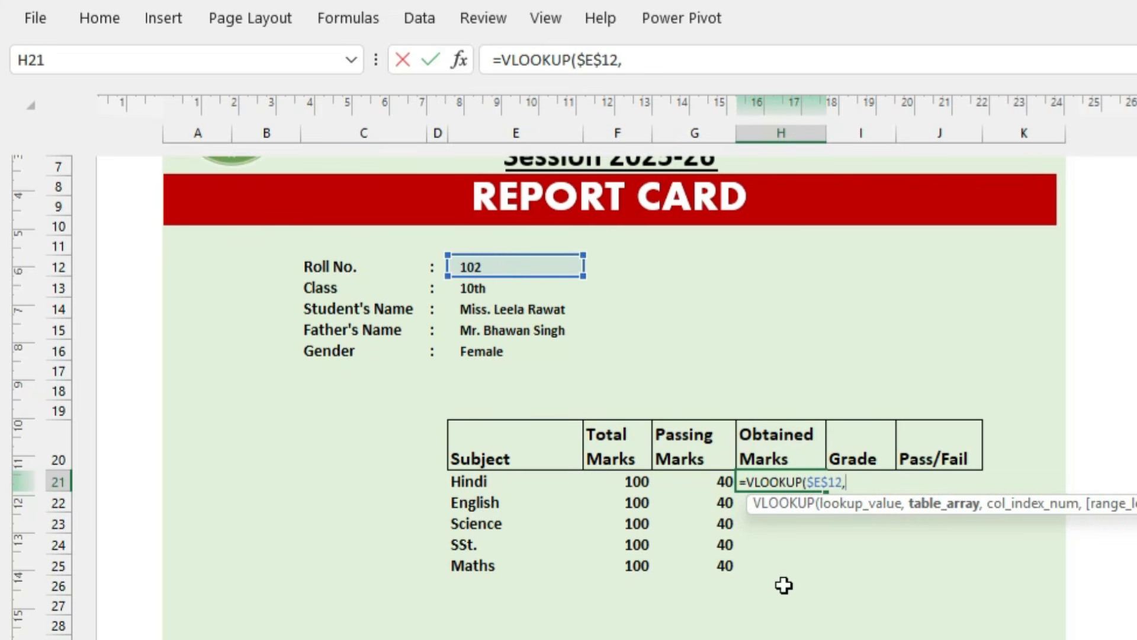
- Set the VLOOKUP table array to the whole student table, locked as Sheet2!$A$1:$J$191
{"action": "key", "text": "ctrl+Page_Down"}
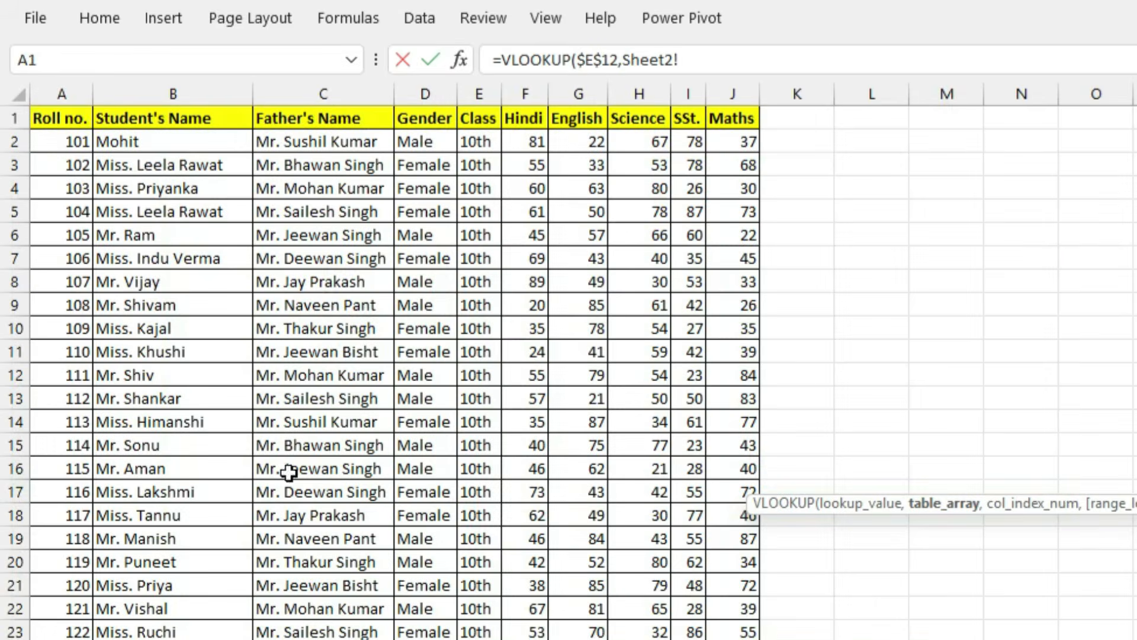
{"action": "left_click", "coordinate": [70, 121]}
{"action": "key", "text": "ctrl+shift+Down"}
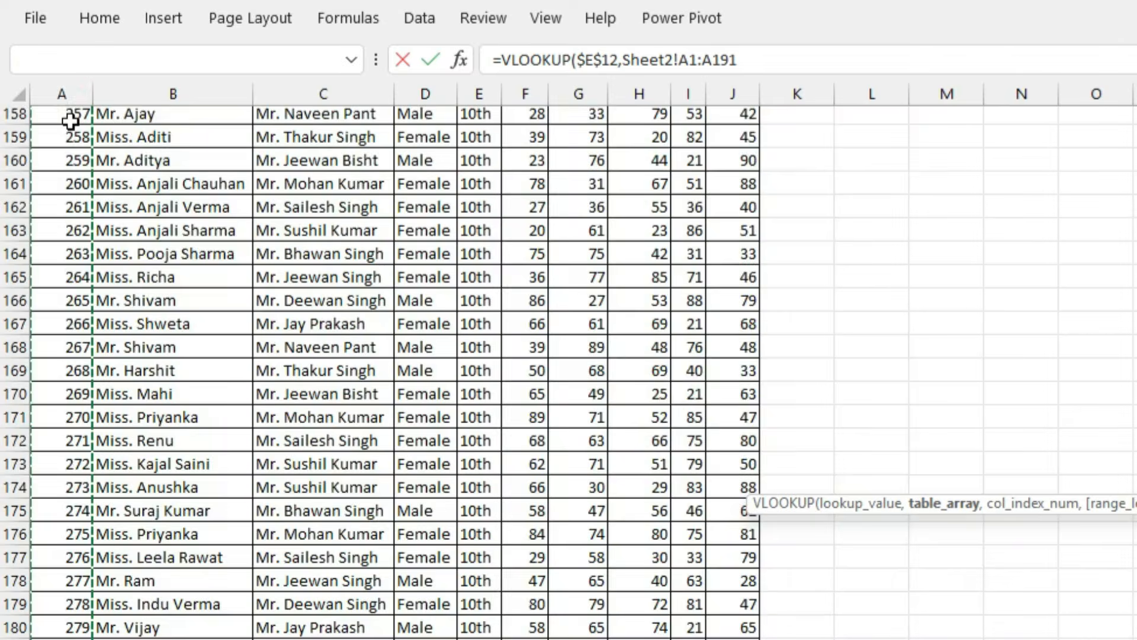
{"action": "key", "text": "ctrl+shift+Right"}
{"action": "key", "text": "F4"}
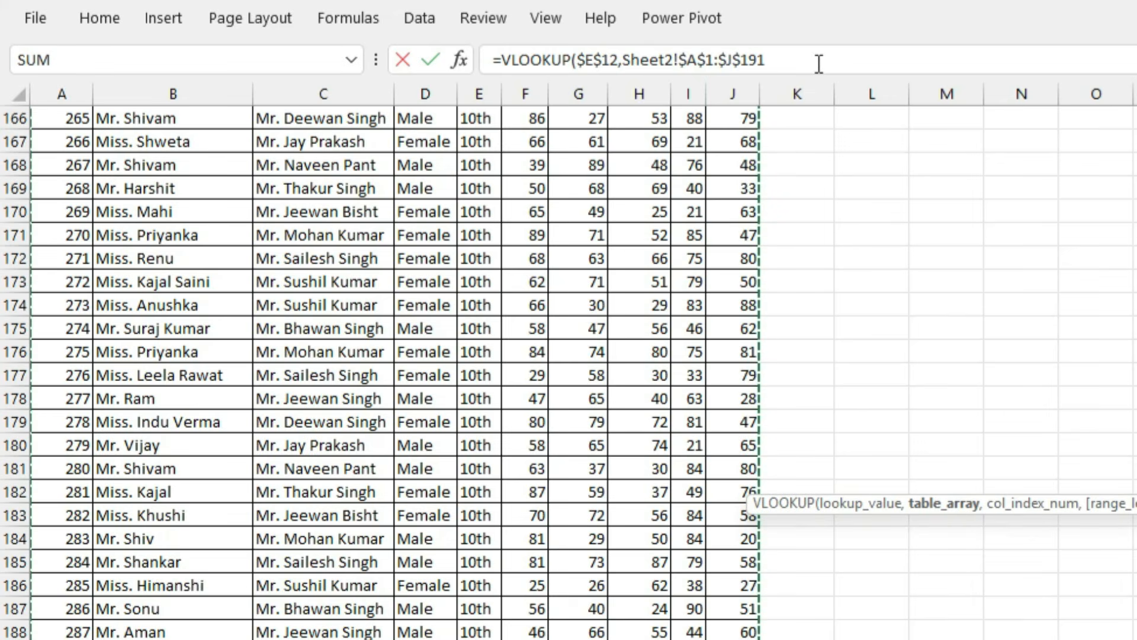
{"action": "type", "text": ","}
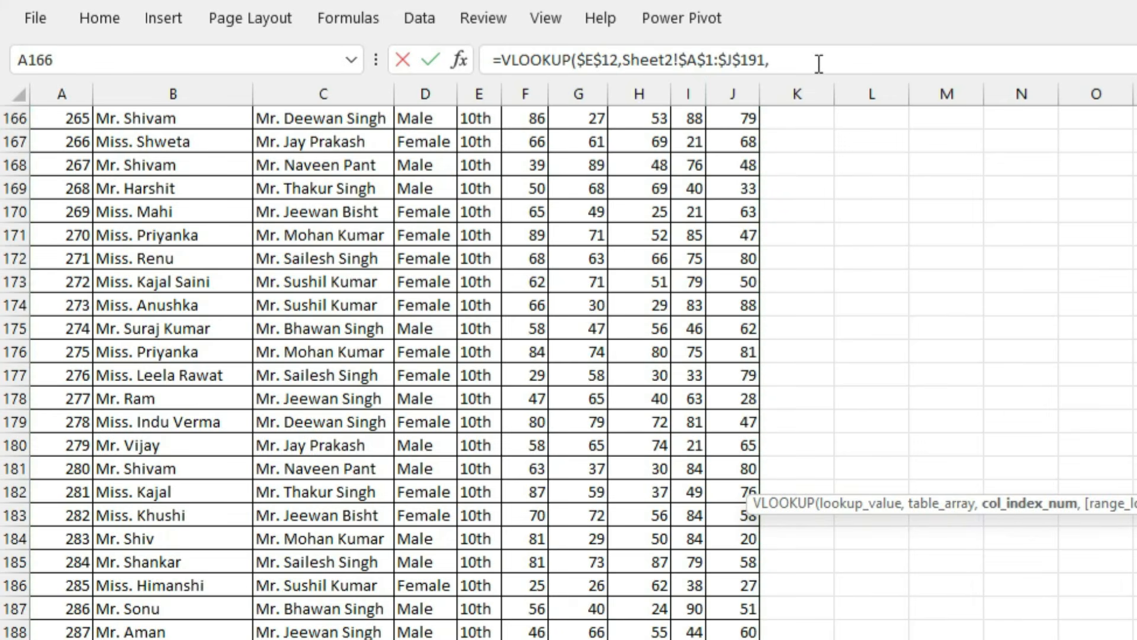
- Nest a MATCH function as the column index, with the Hindi subject cell as column-locked lookup value Sheet1!$E21
{"action": "type", "text": "ma"}
{"action": "key", "text": "Tab"}
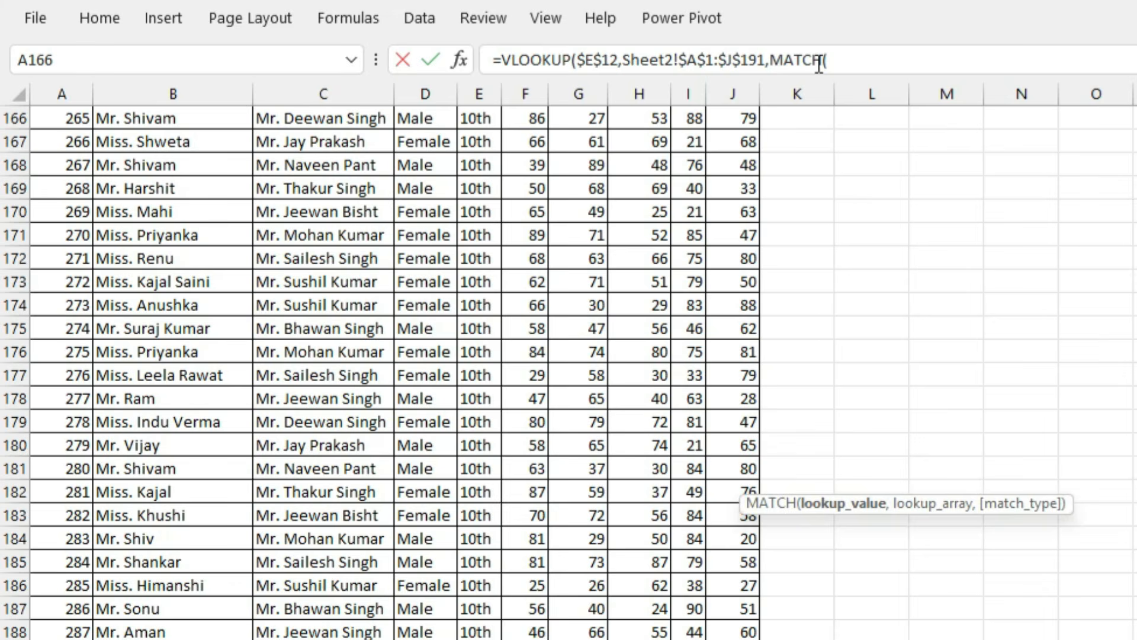
{"action": "key", "text": "ctrl+Page_Up"}
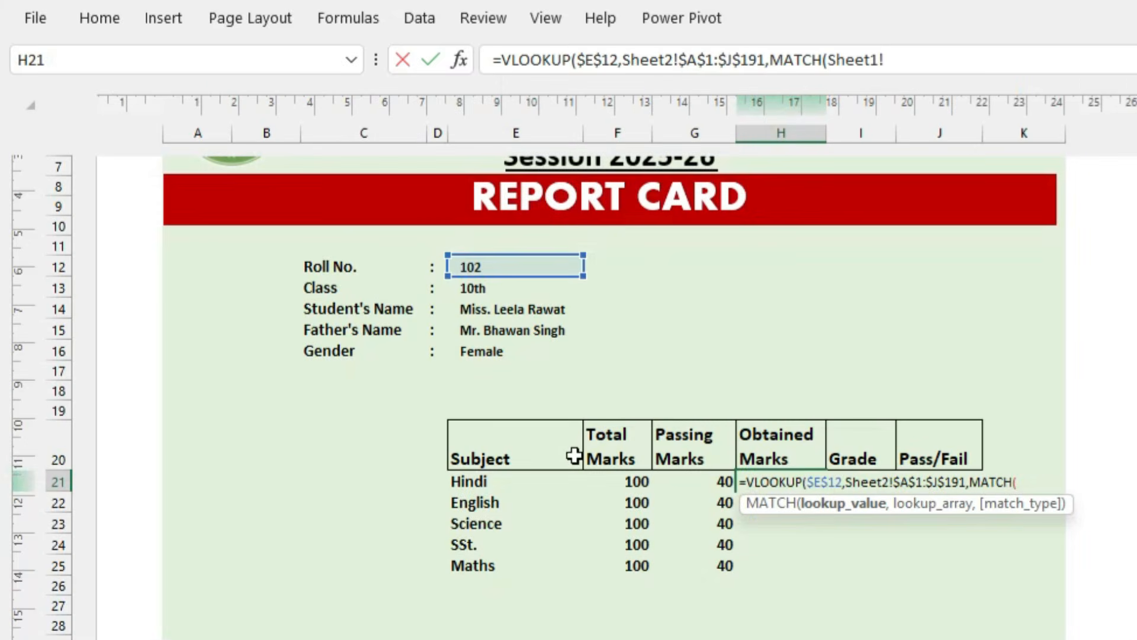
{"action": "left_click", "coordinate": [509, 483]}
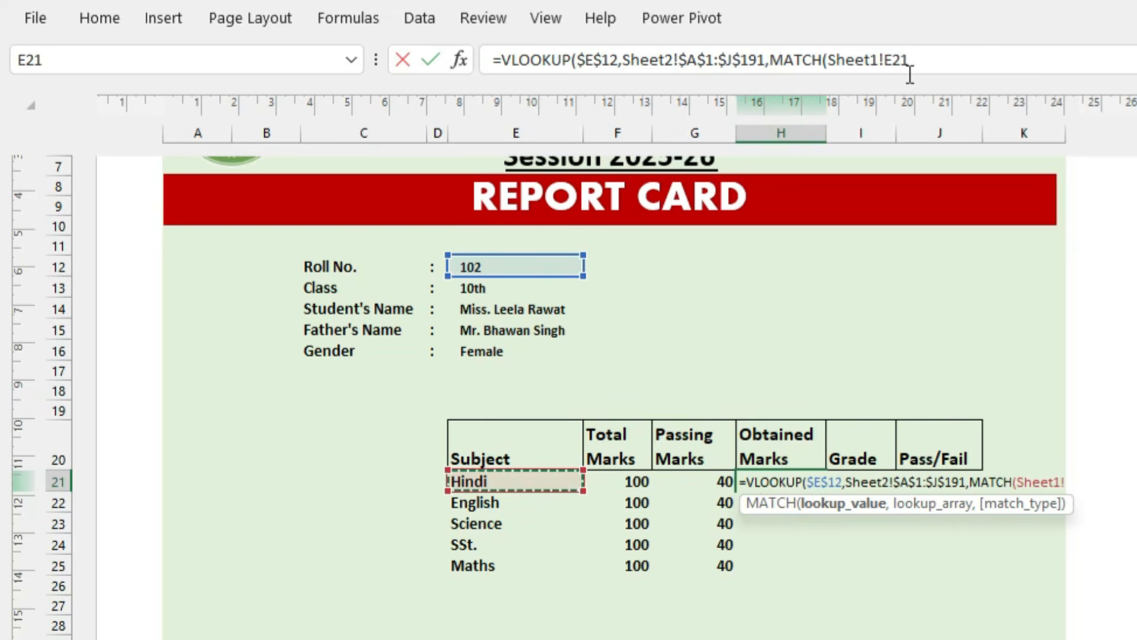
{"action": "key", "text": "F4"}
{"action": "key", "text": "F4"}
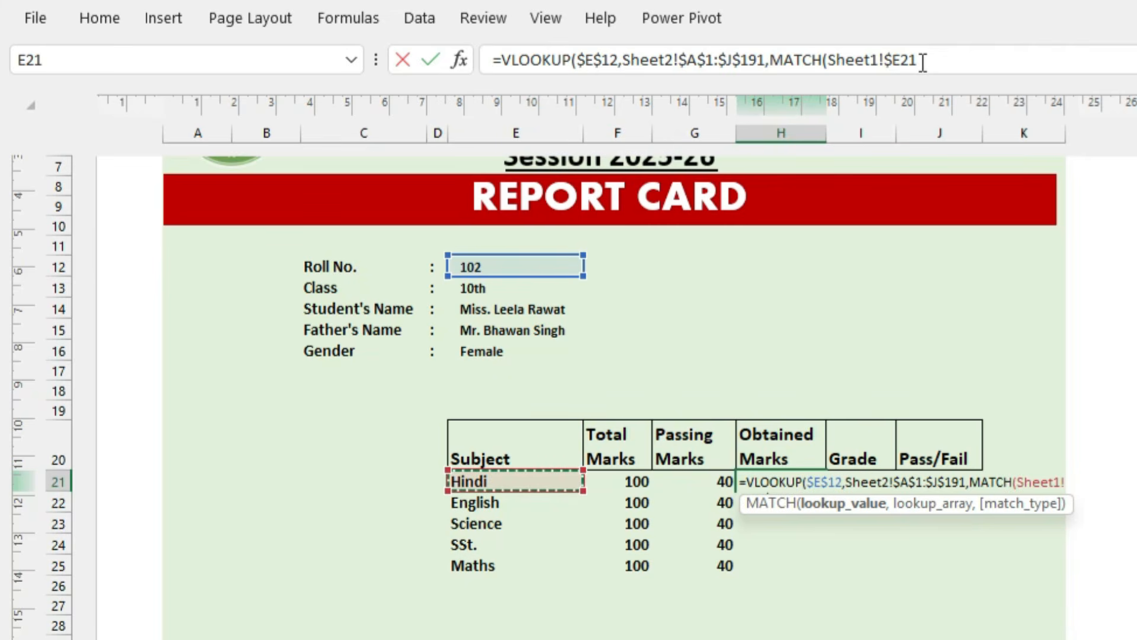
{"action": "left_click", "coordinate": [923, 59]}
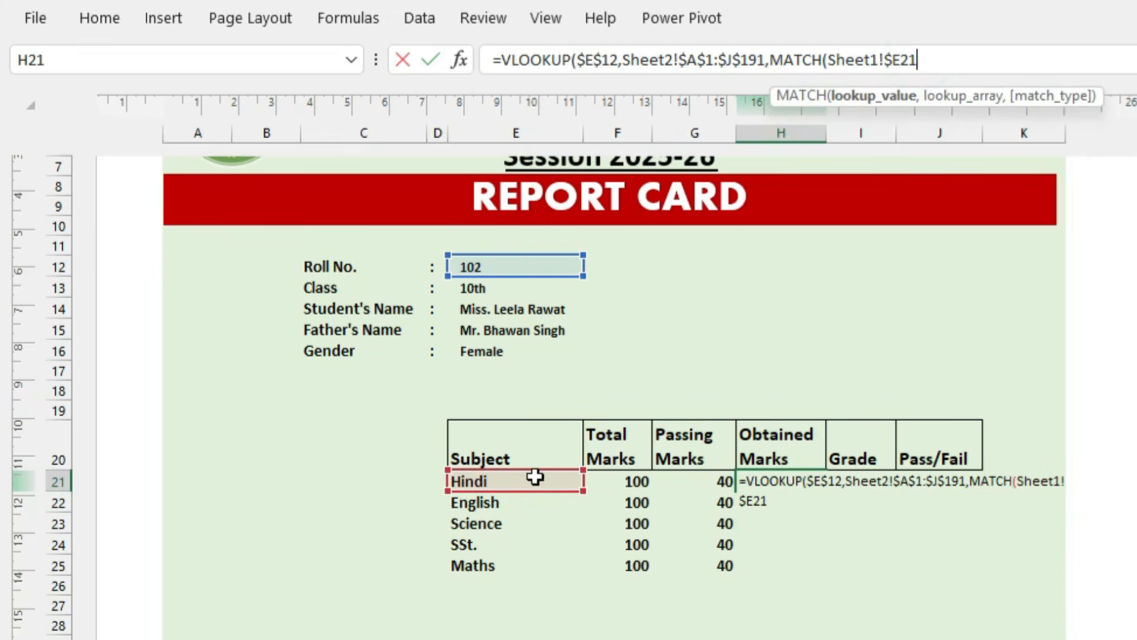
{"action": "type", "text": ","}
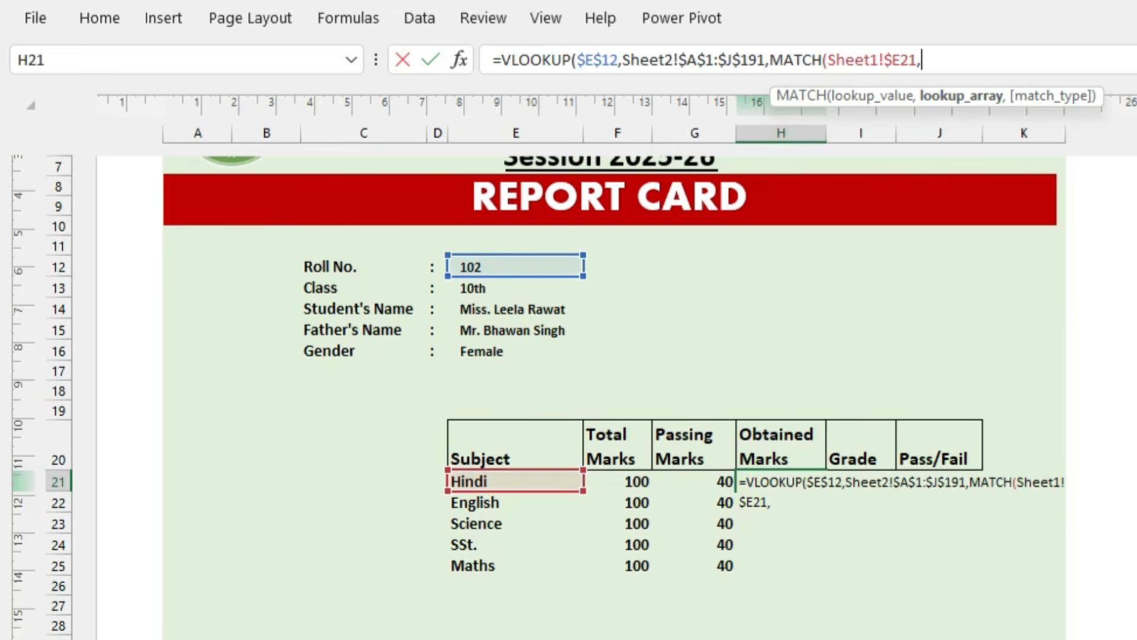
- Complete the formula with Sheet2!$A$1:$J$1 as the MATCH lookup array and 0 for exact match in both MATCH and VLOOKUP
{"action": "key", "text": "ctrl+Page_Down"}
{"action": "scroll", "coordinate": [457, 379], "scroll_direction": "up", "scroll_amount": 20}
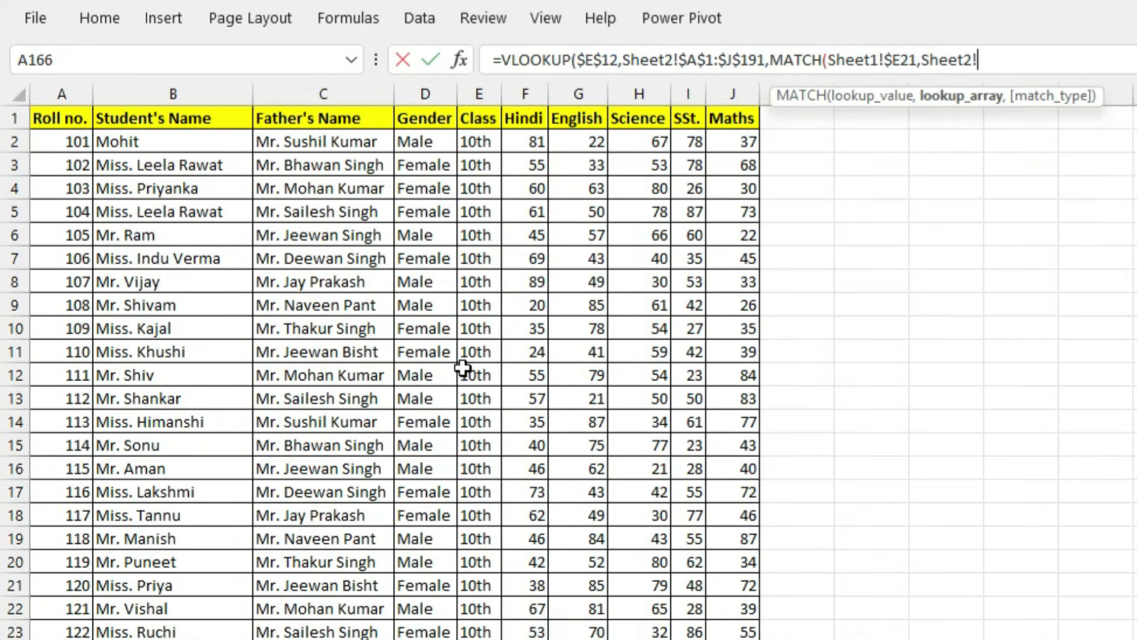
{"action": "left_click_drag", "start_coordinate": [51, 116], "coordinate": [711, 110]}
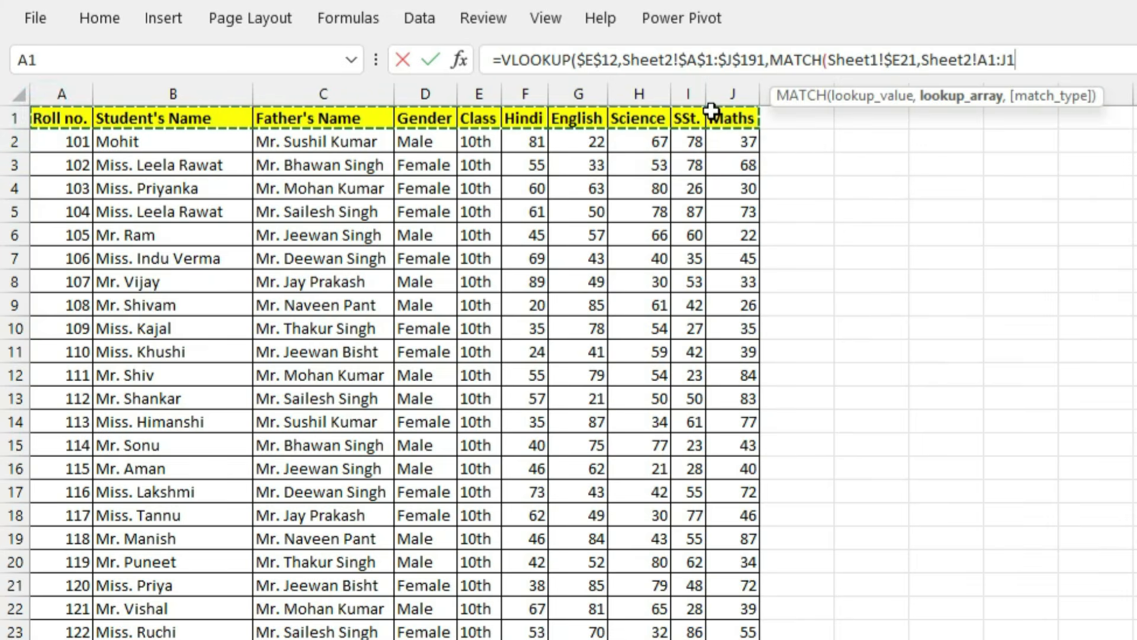
{"action": "key", "text": "F4"}
{"action": "type", "text": ","}
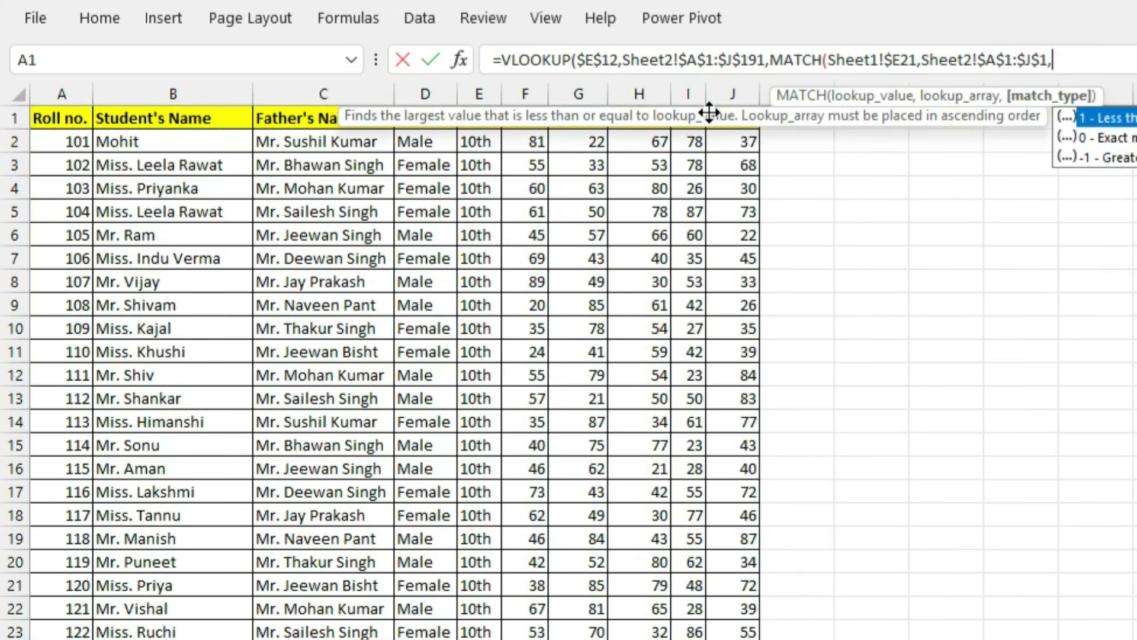
{"action": "type", "text": "0),"}
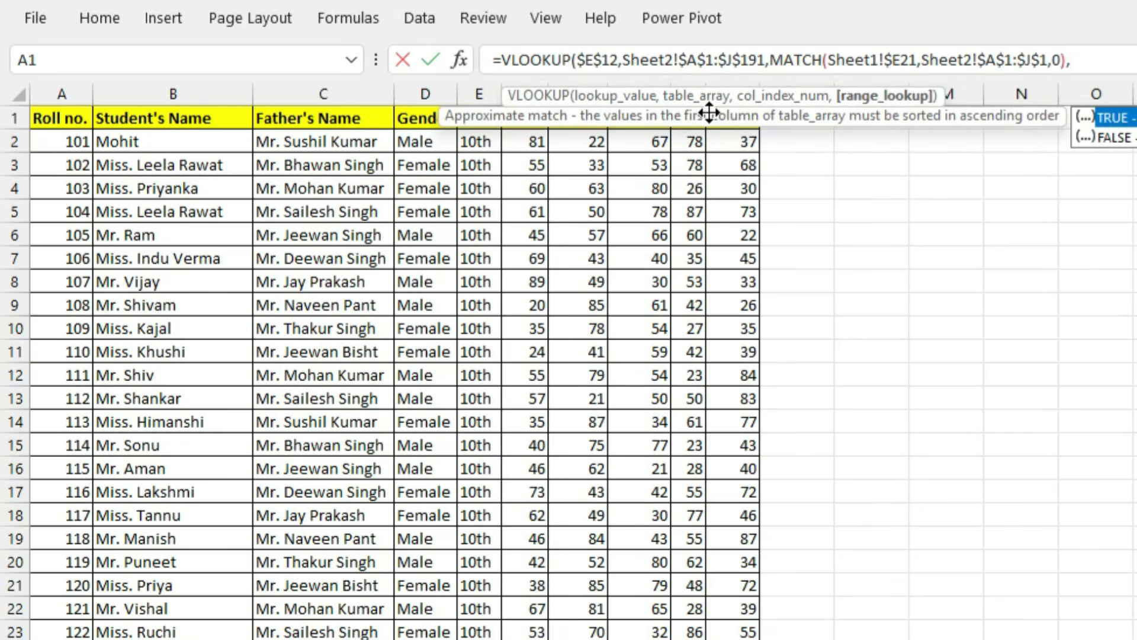
{"action": "type", "text": "0)"}
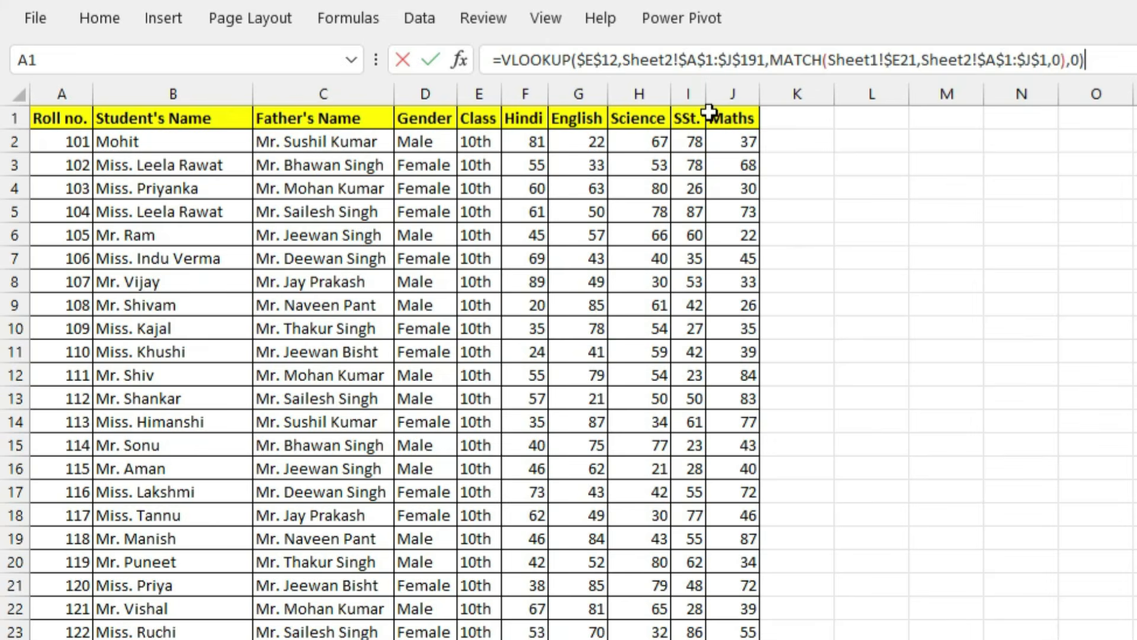
{"action": "key", "text": "Return"}
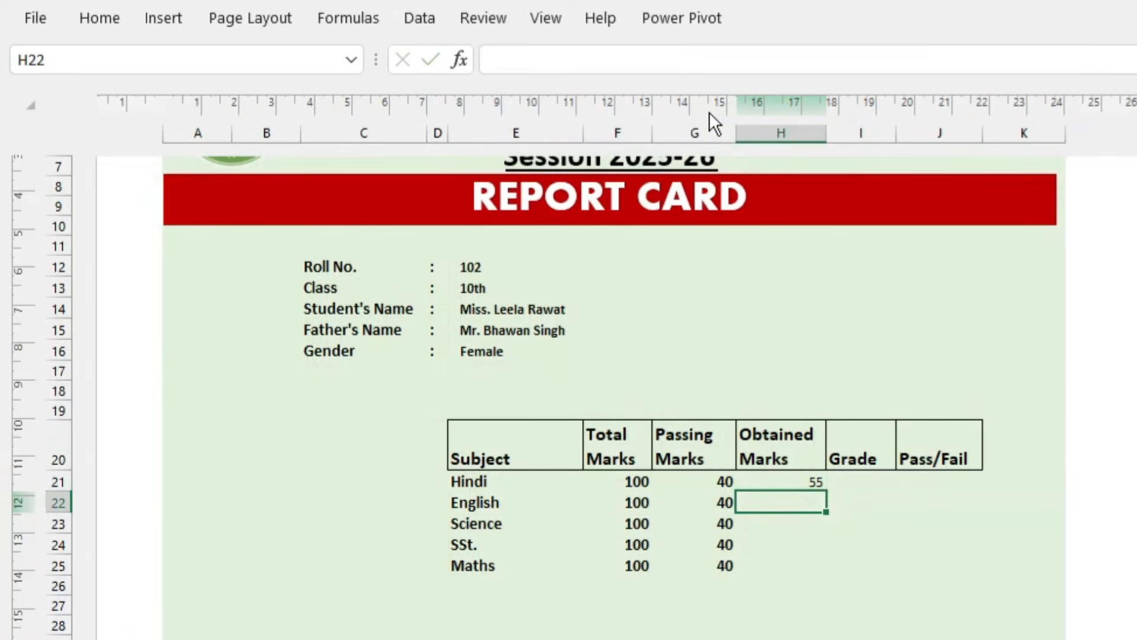
- Fill the Obtained Marks formula from H21 down to H25, make the marks bold and increase their font size one step
{"action": "left_click", "coordinate": [765, 478]}
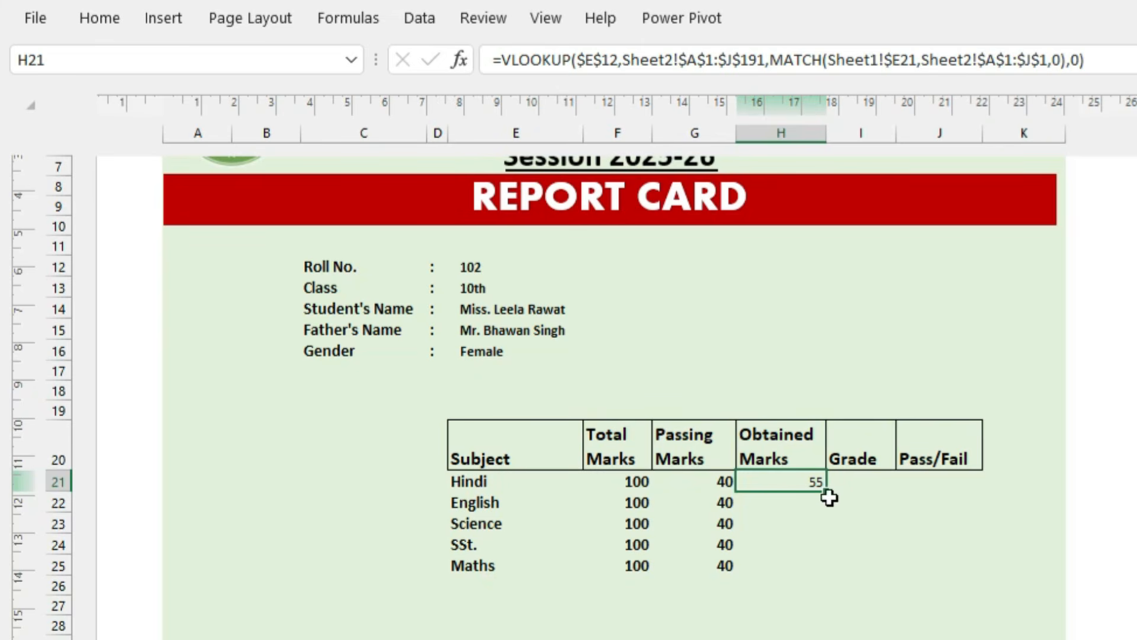
{"action": "left_click_drag", "start_coordinate": [827, 492], "coordinate": [828, 577]}
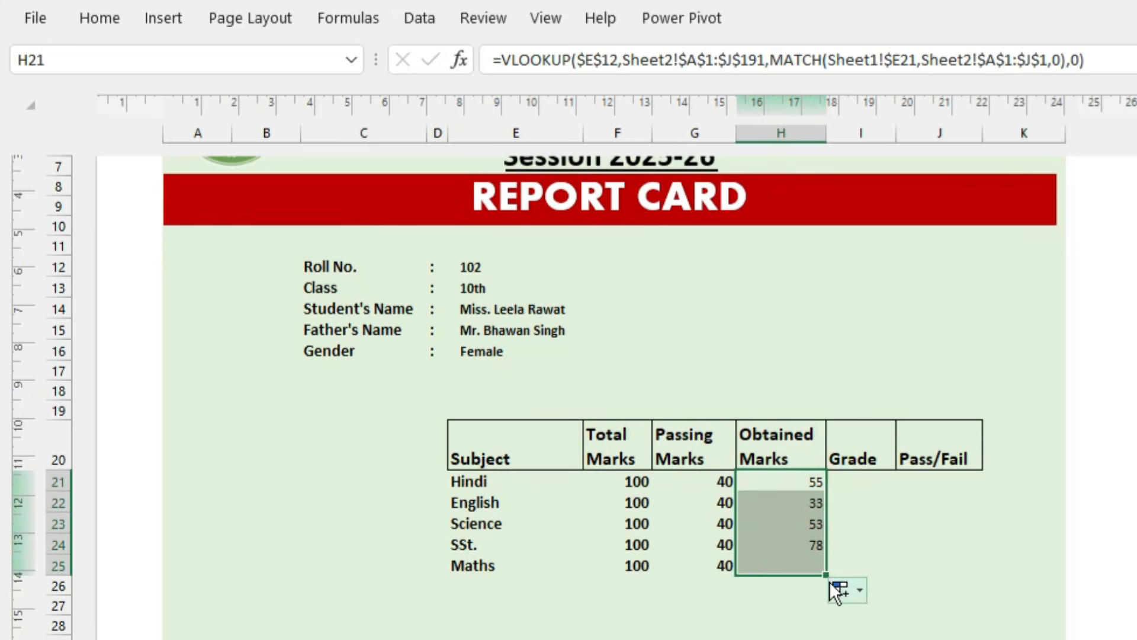
{"action": "key", "text": "ctrl+b"}
{"action": "left_click", "coordinate": [93, 19]}
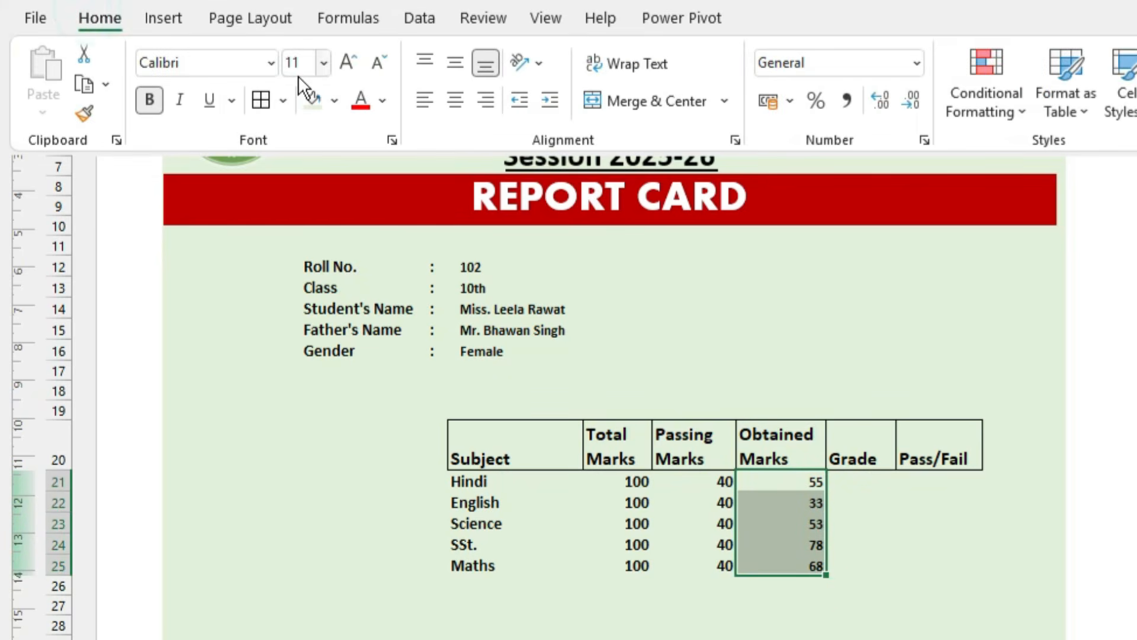
{"action": "left_click", "coordinate": [345, 63]}
{"action": "left_click", "coordinate": [806, 481]}
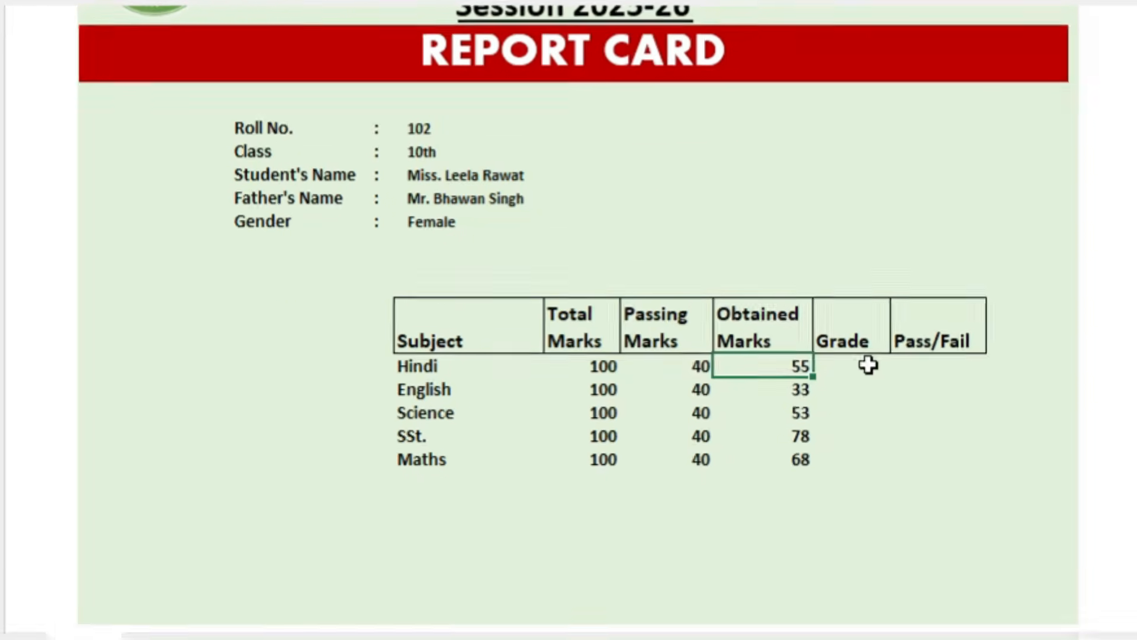
- Start an IF formula in the Hindi Grade cell that returns "A" when H21>=70
{"action": "left_click", "coordinate": [887, 370]}
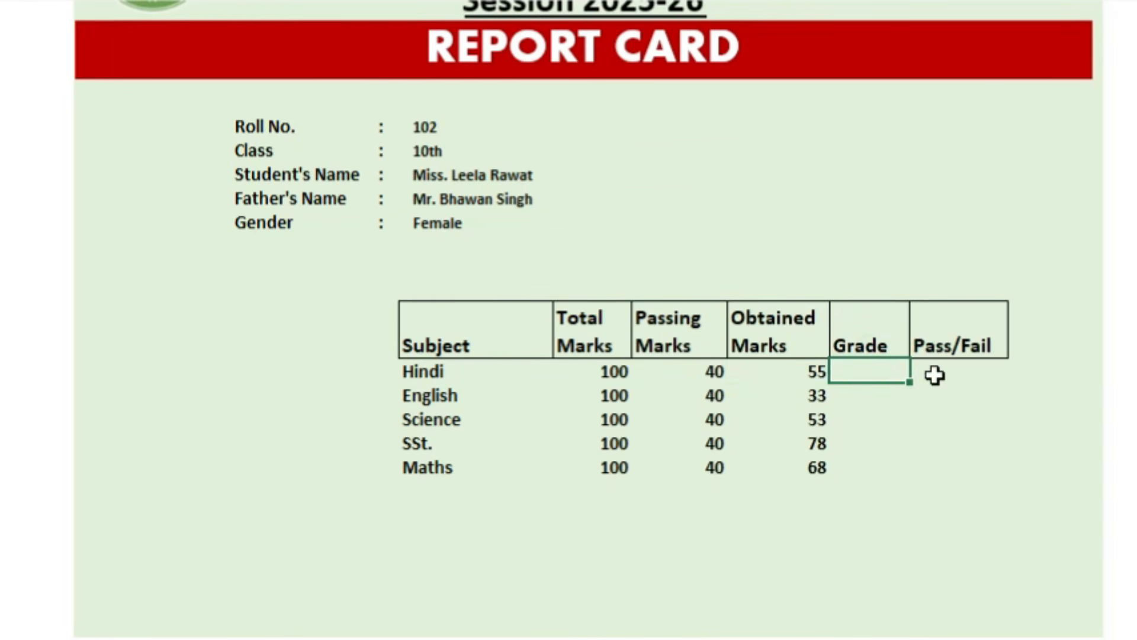
{"action": "left_click", "coordinate": [972, 372]}
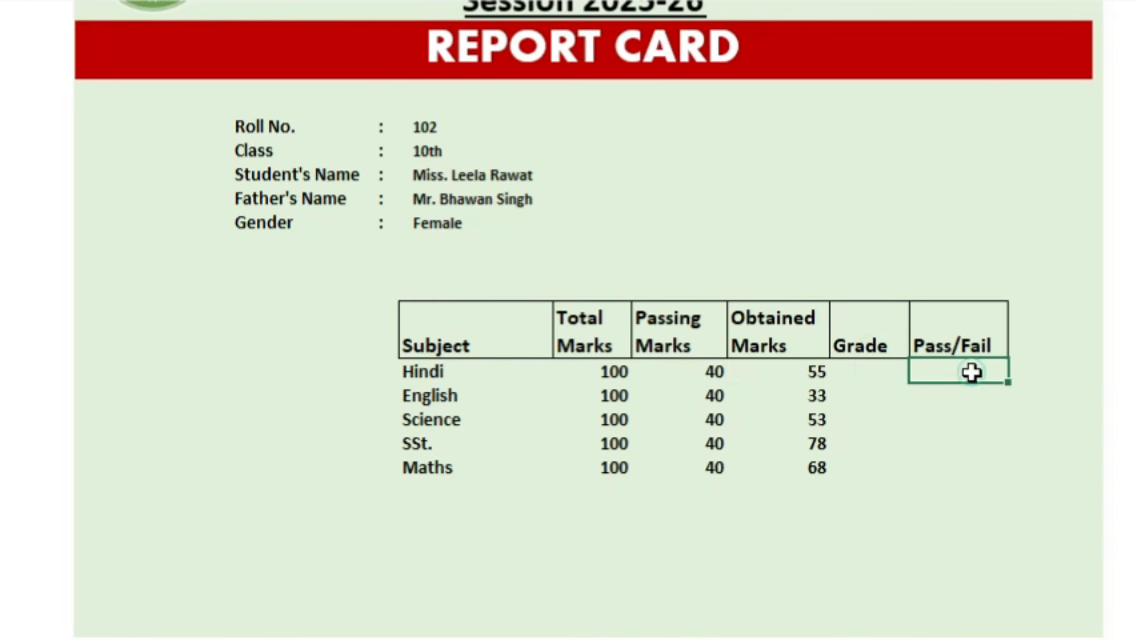
{"action": "left_click", "coordinate": [868, 377]}
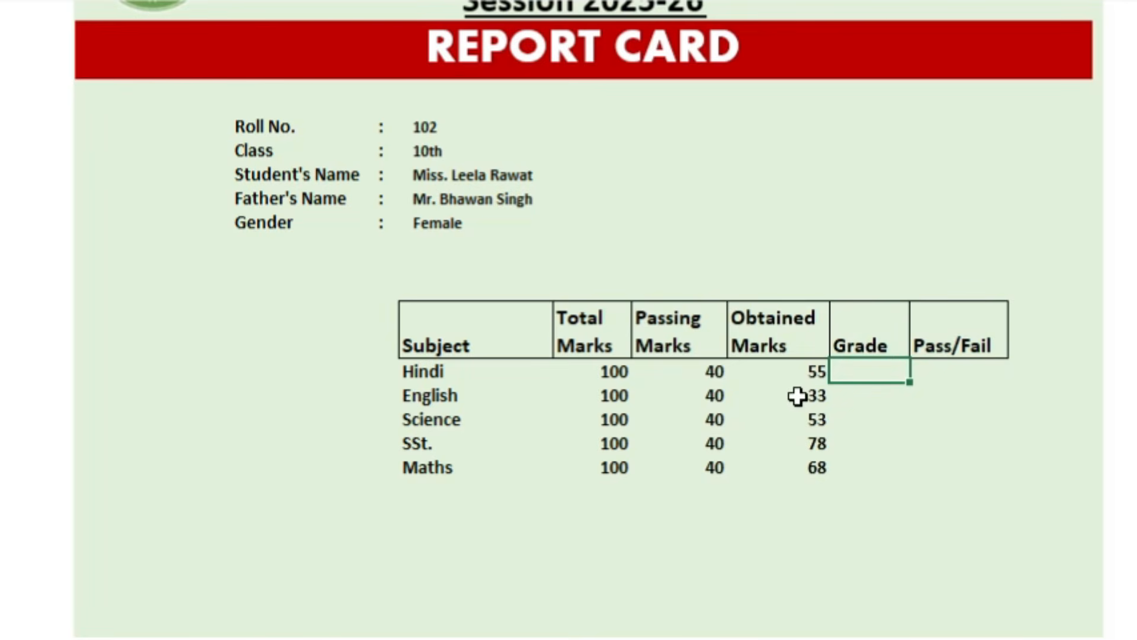
{"action": "type", "text": "=IF("}
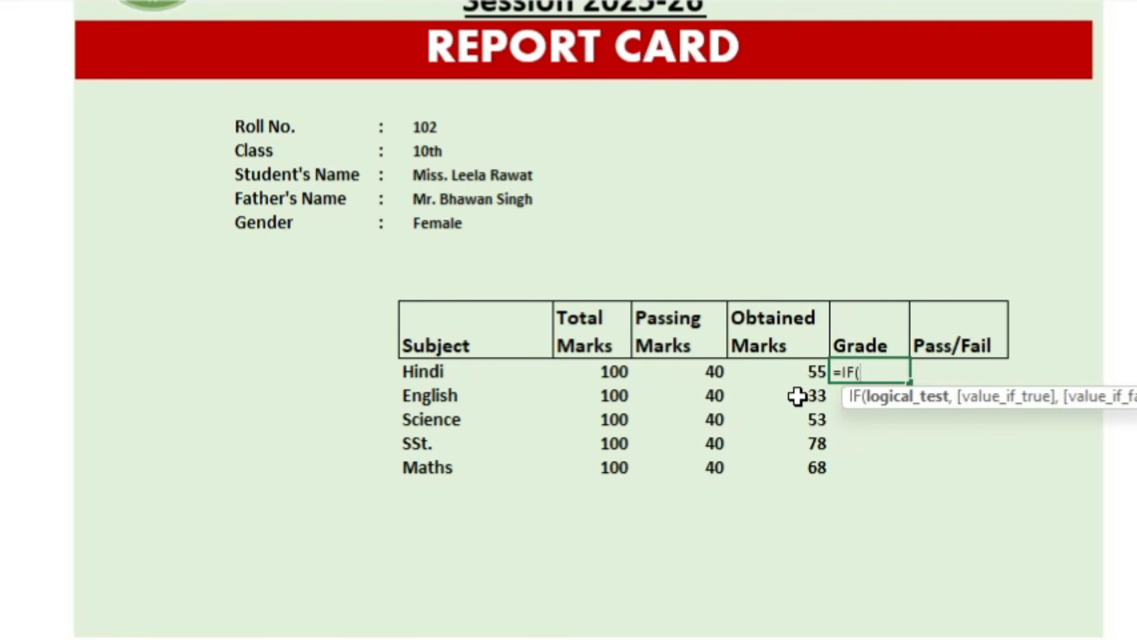
{"action": "key", "text": "Left"}
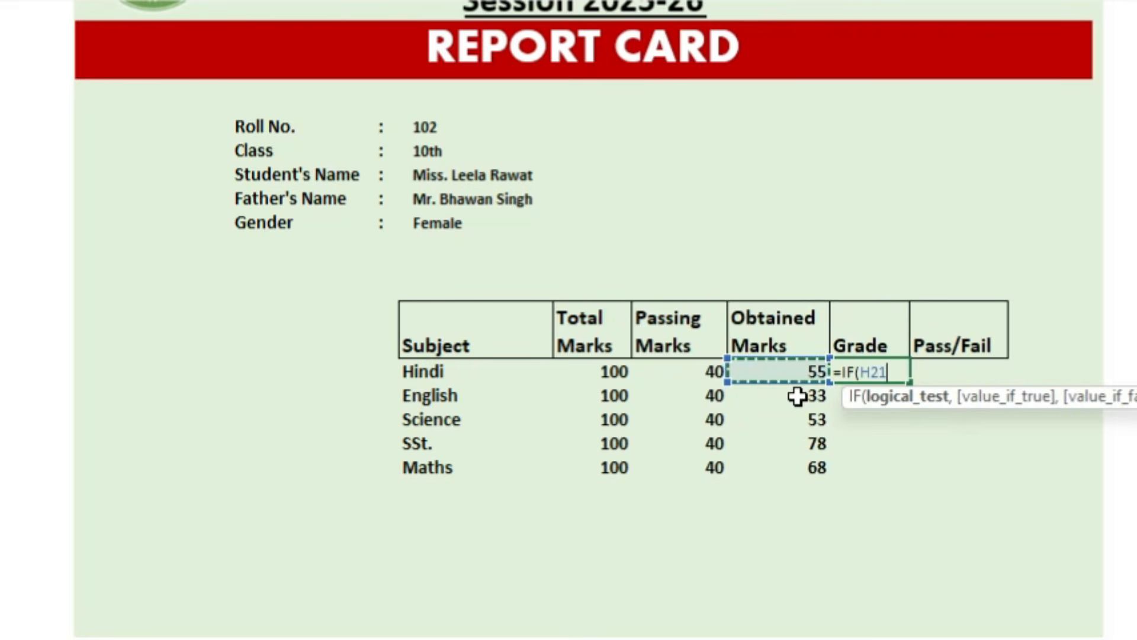
{"action": "type", "text": ">=70,"}
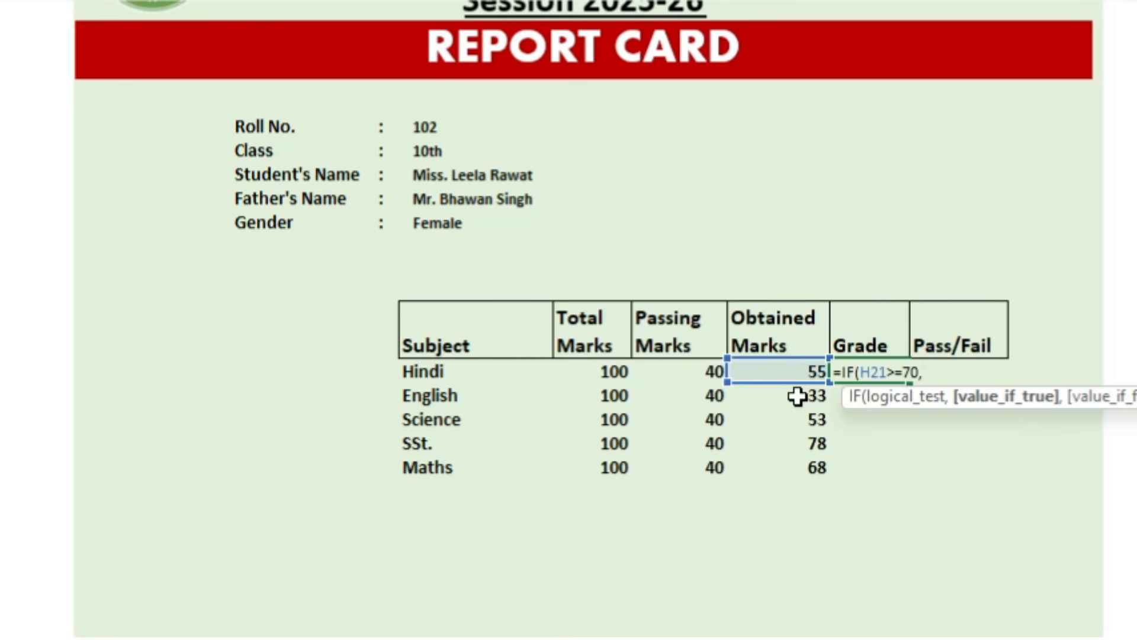
{"action": "type", "text": "\"A\","}
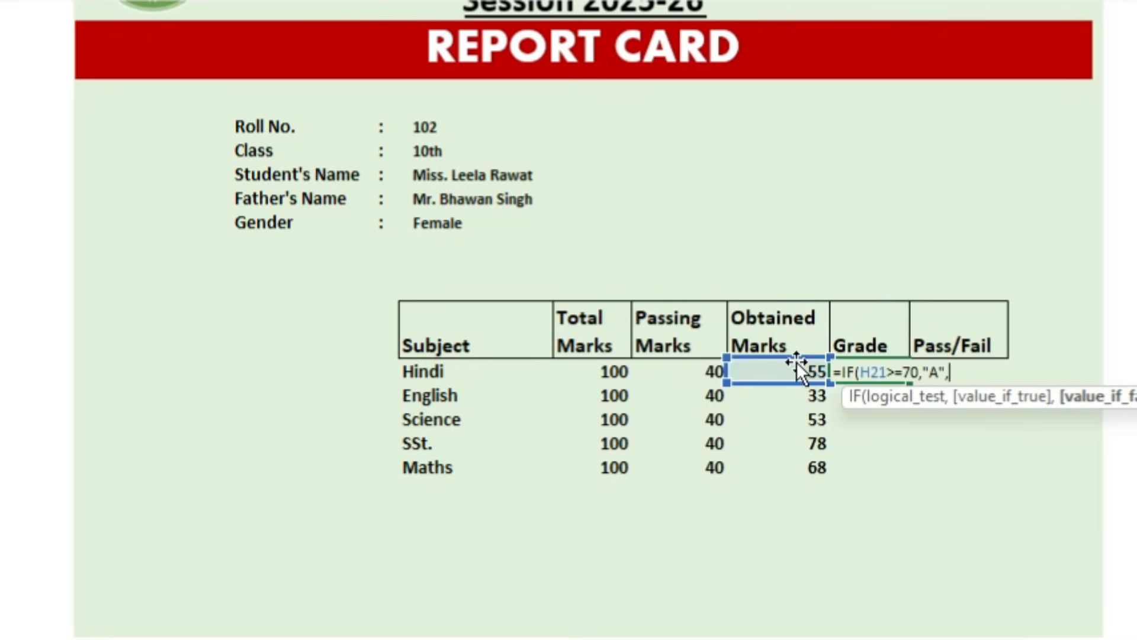
- Nest a second IF as the value-if-false argument, returning "B" when H21>=55
{"action": "type", "text": "IF("}
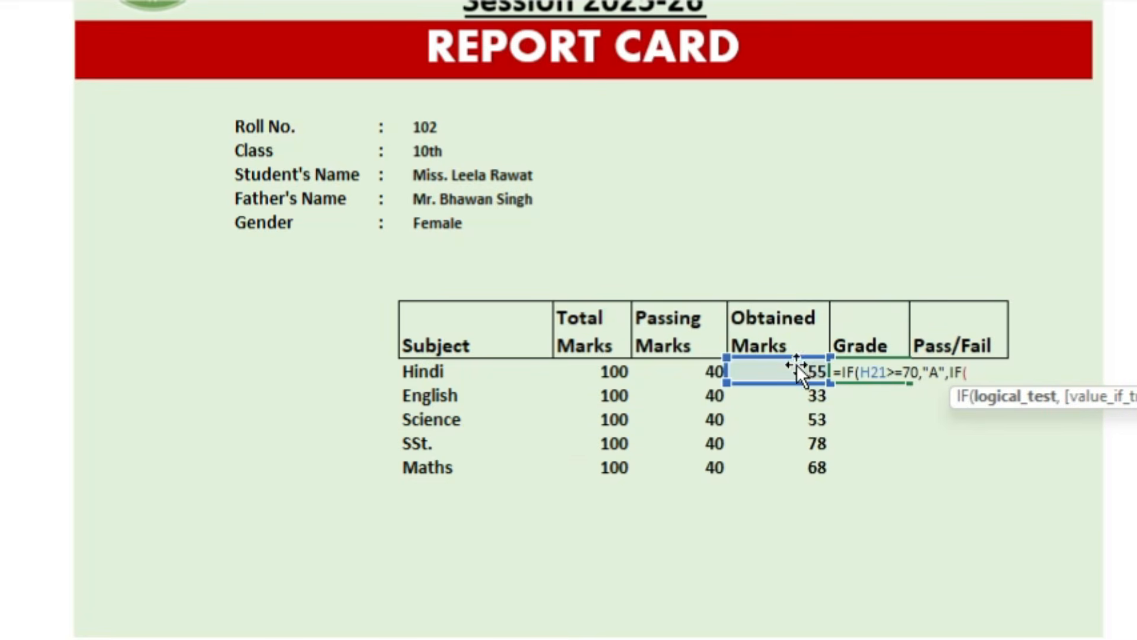
{"action": "left_click", "coordinate": [801, 371]}
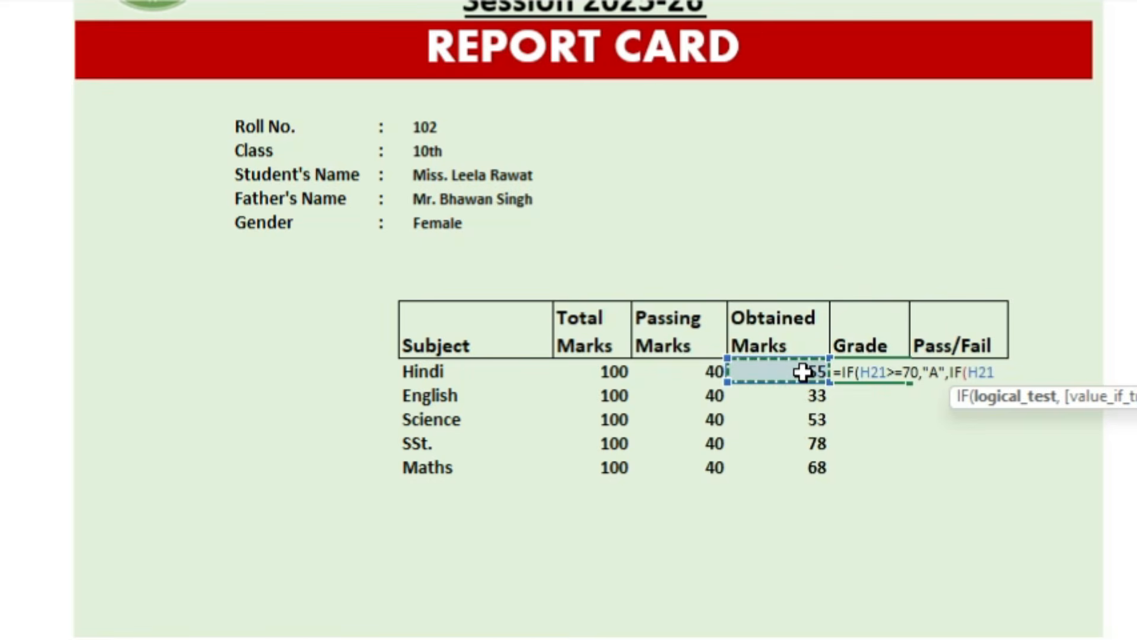
{"action": "type", "text": ">="}
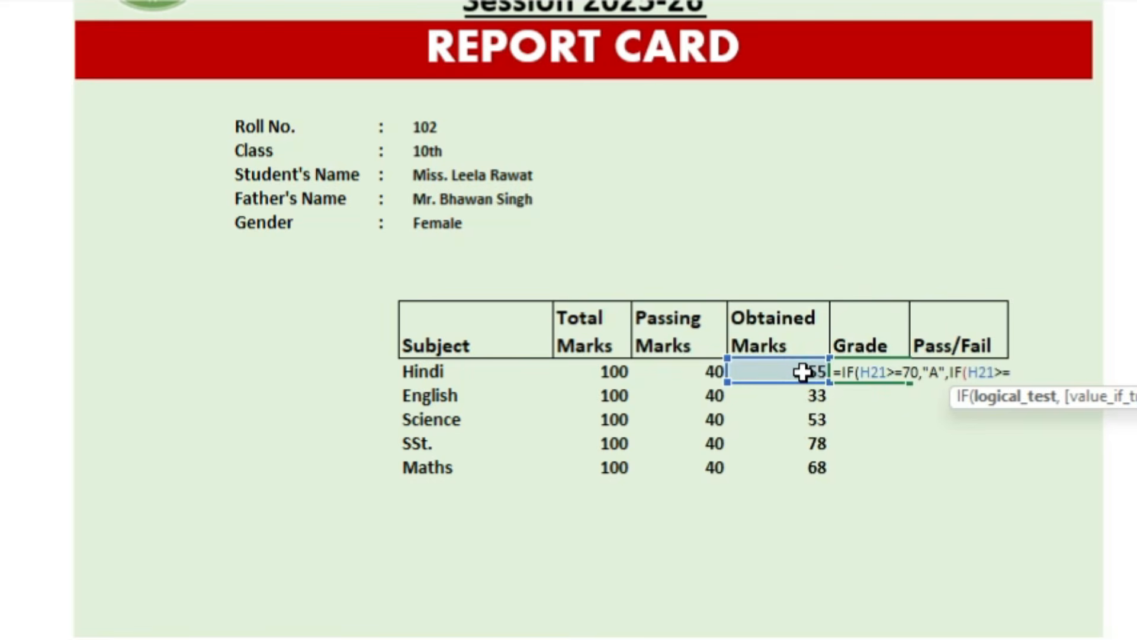
{"action": "type", "text": "55,"}
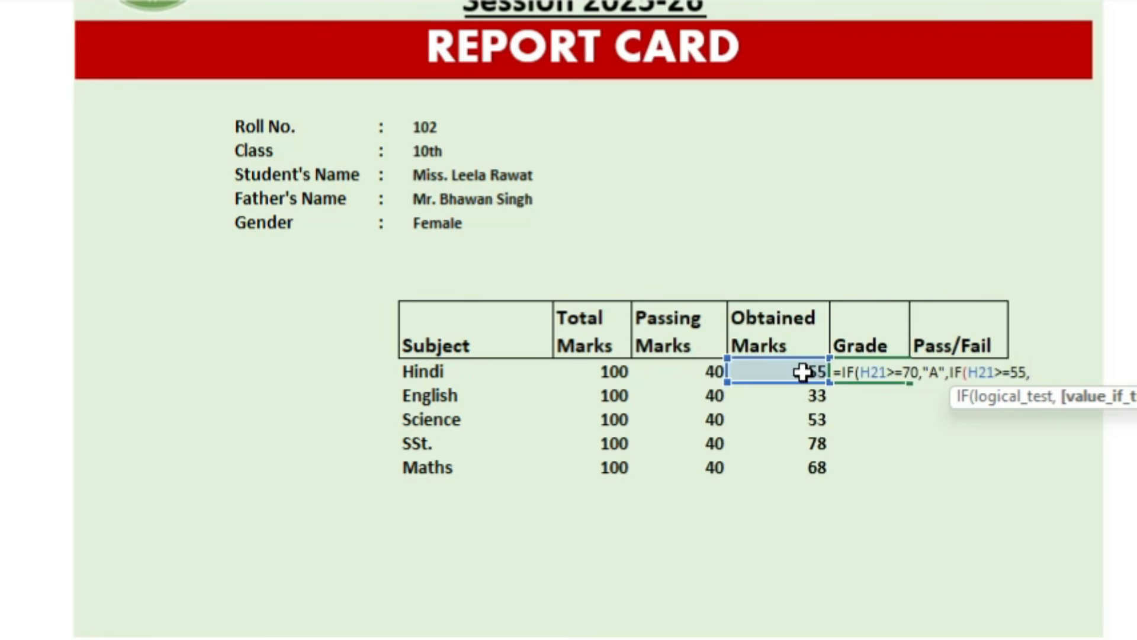
{"action": "type", "text": "\"B\","}
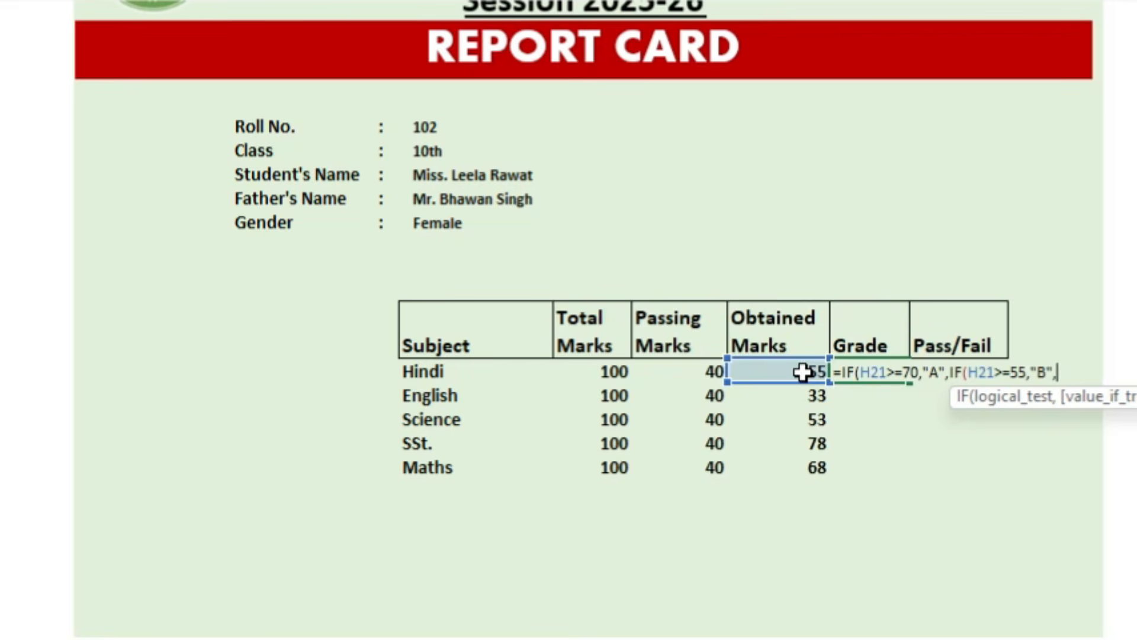
- Complete the Grade formula with a third IF returning "C" when H21>=40, otherwise "D", and fill it down to the Maths row
{"action": "type", "text": "IF("}
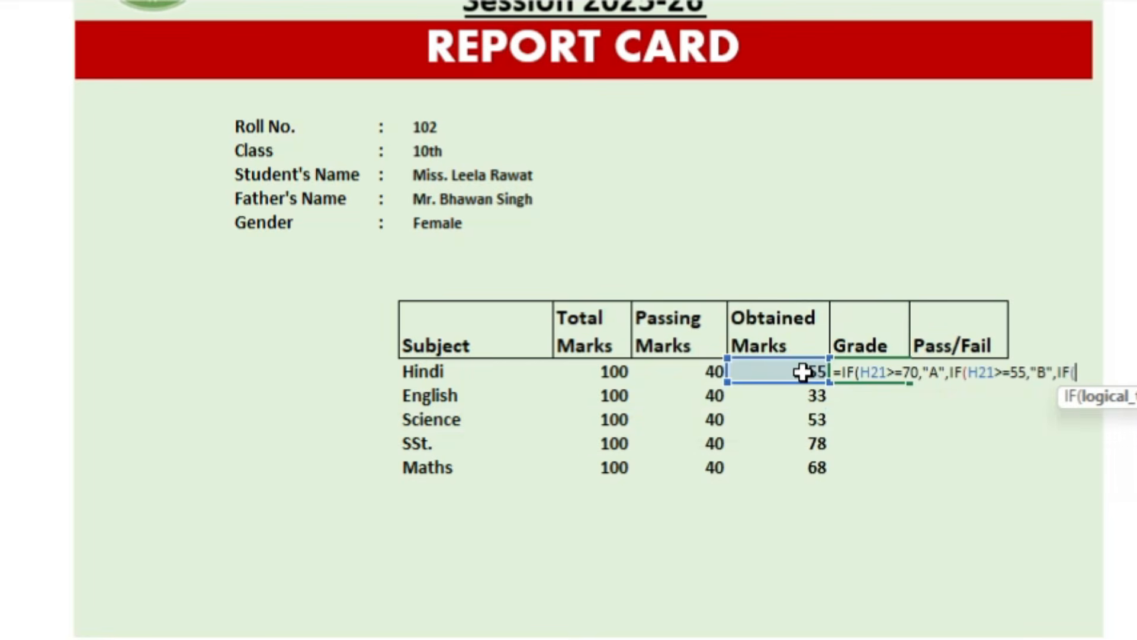
{"action": "left_click", "coordinate": [803, 372]}
{"action": "type", "text": ">"}
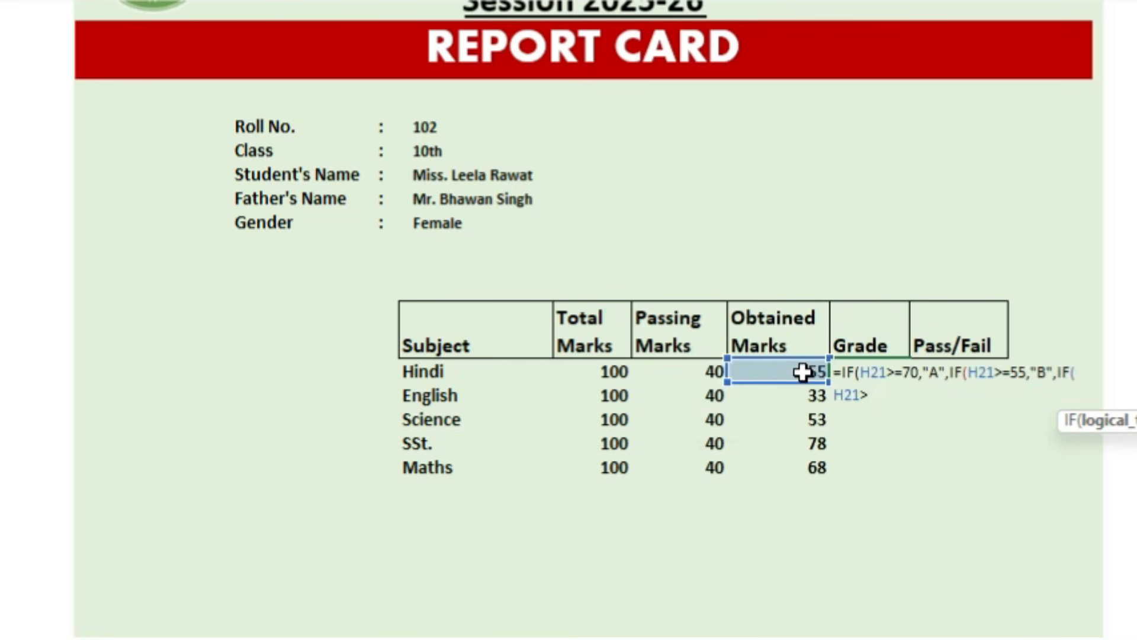
{"action": "type", "text": "=40,\"C\""}
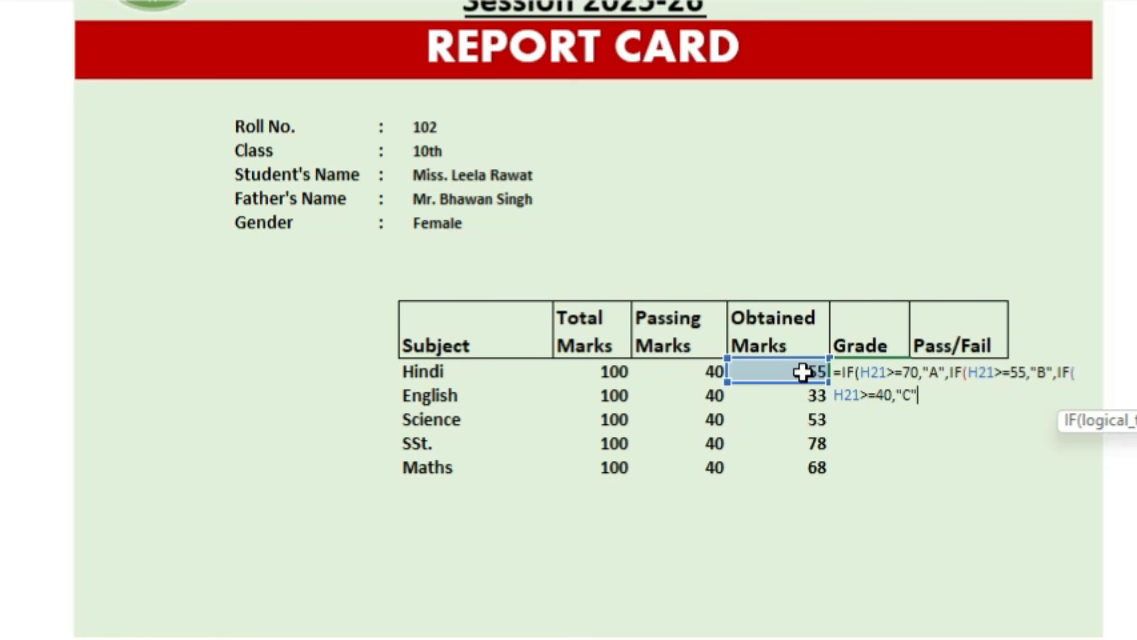
{"action": "type", "text": ",\"D\")))"}
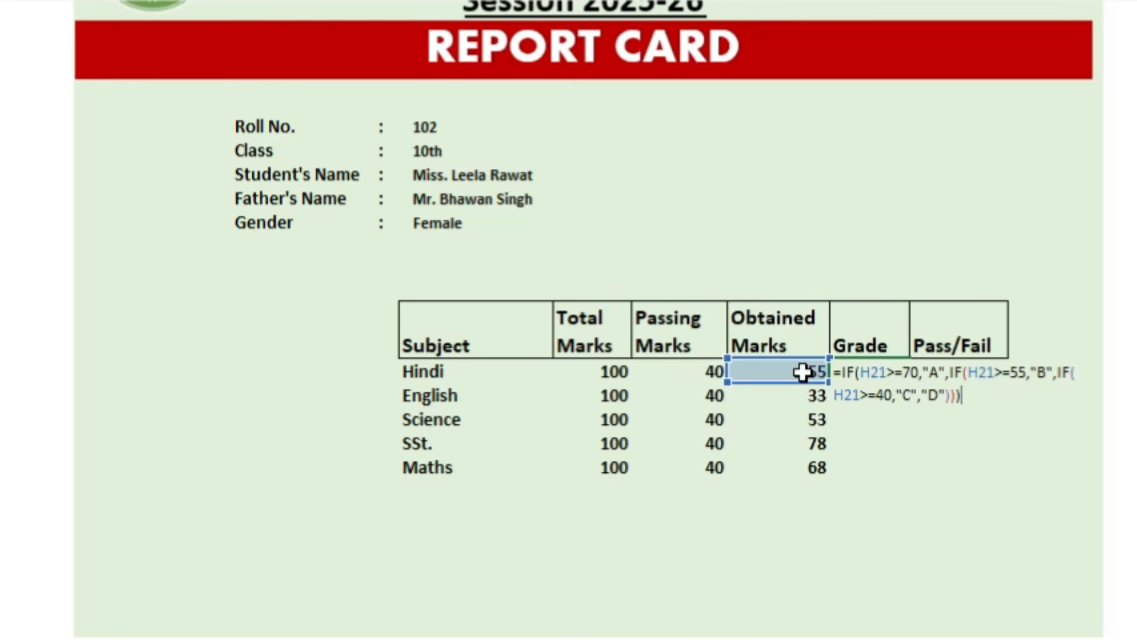
{"action": "key", "text": "Return"}
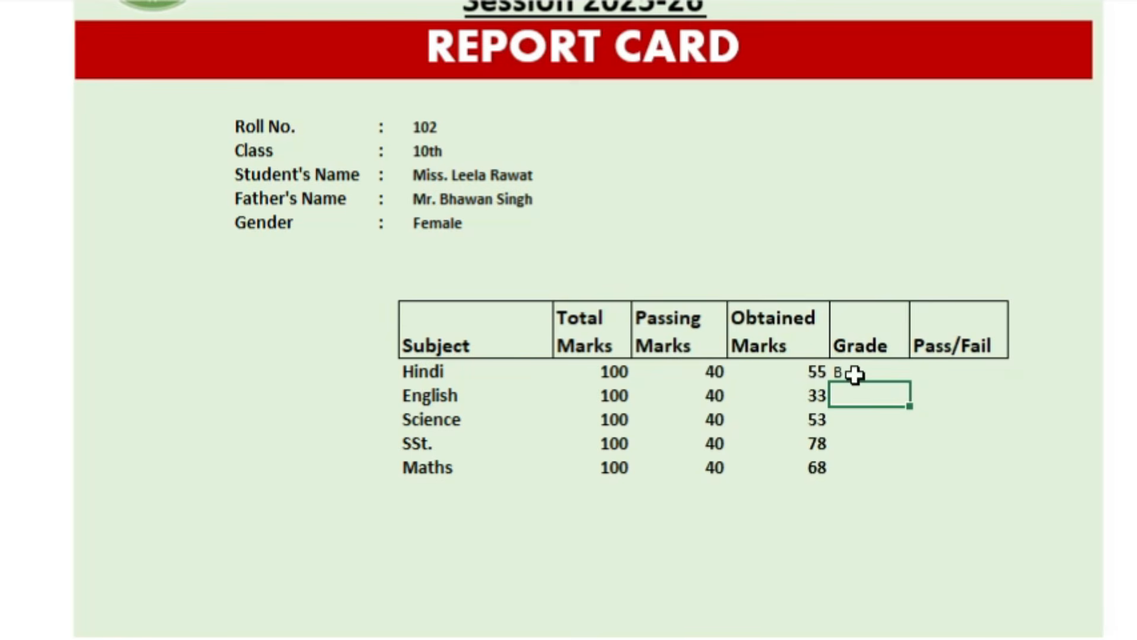
{"action": "left_click", "coordinate": [865, 372]}
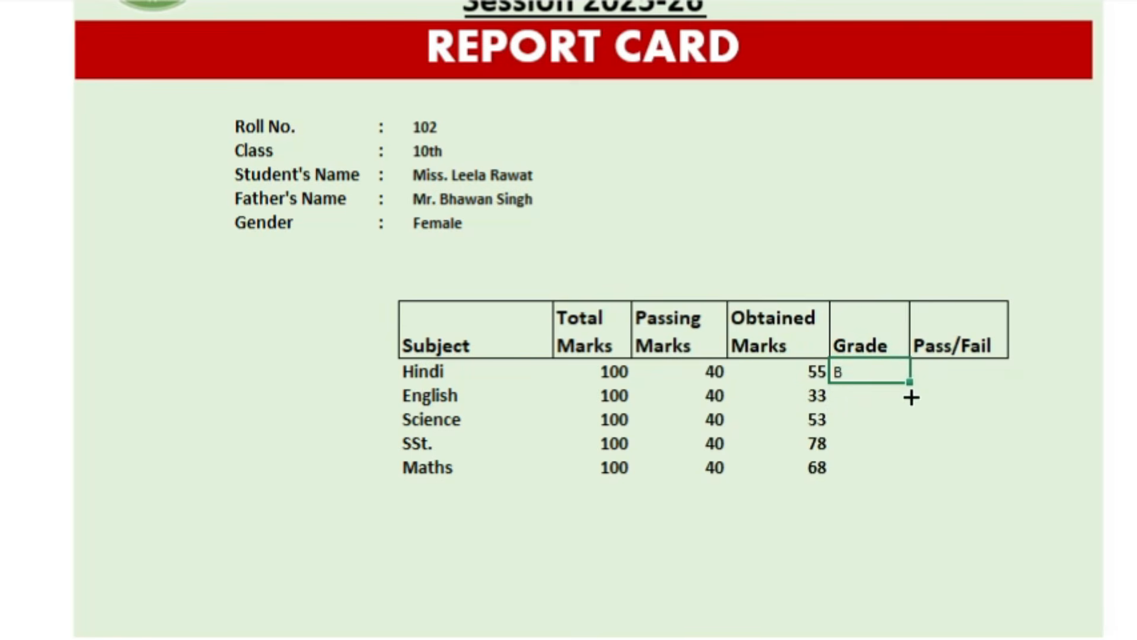
{"action": "left_click_drag", "start_coordinate": [909, 382], "coordinate": [913, 470]}
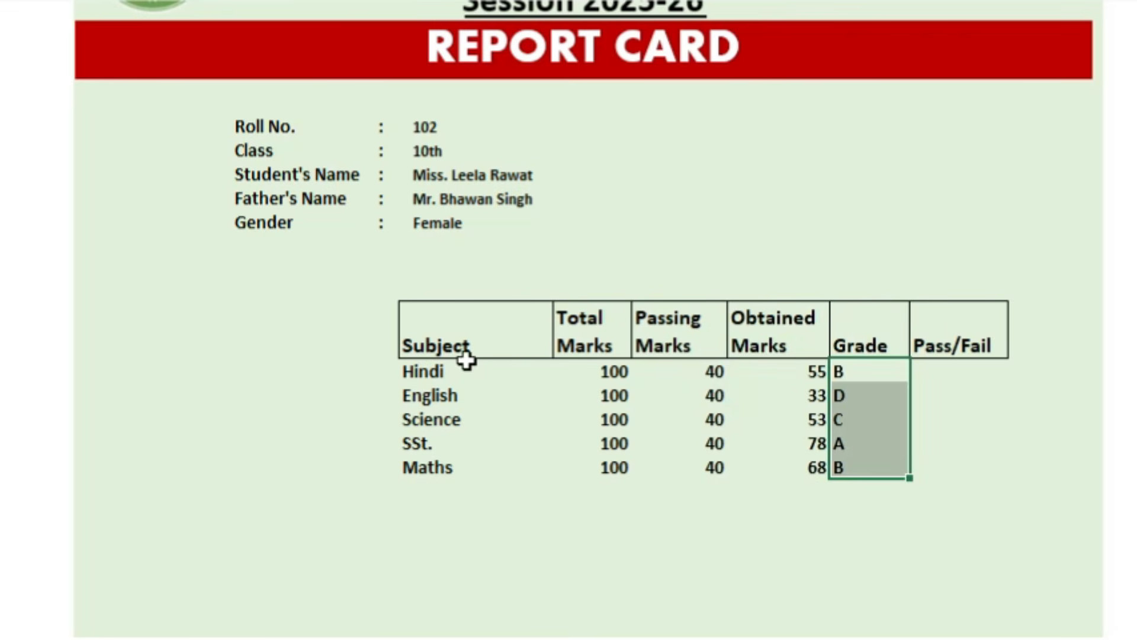
- Apply outside borders around the subject rows from Hindi to Maths, across the Subject to Pass/Fail columns
{"action": "left_click_drag", "start_coordinate": [419, 371], "coordinate": [957, 474]}
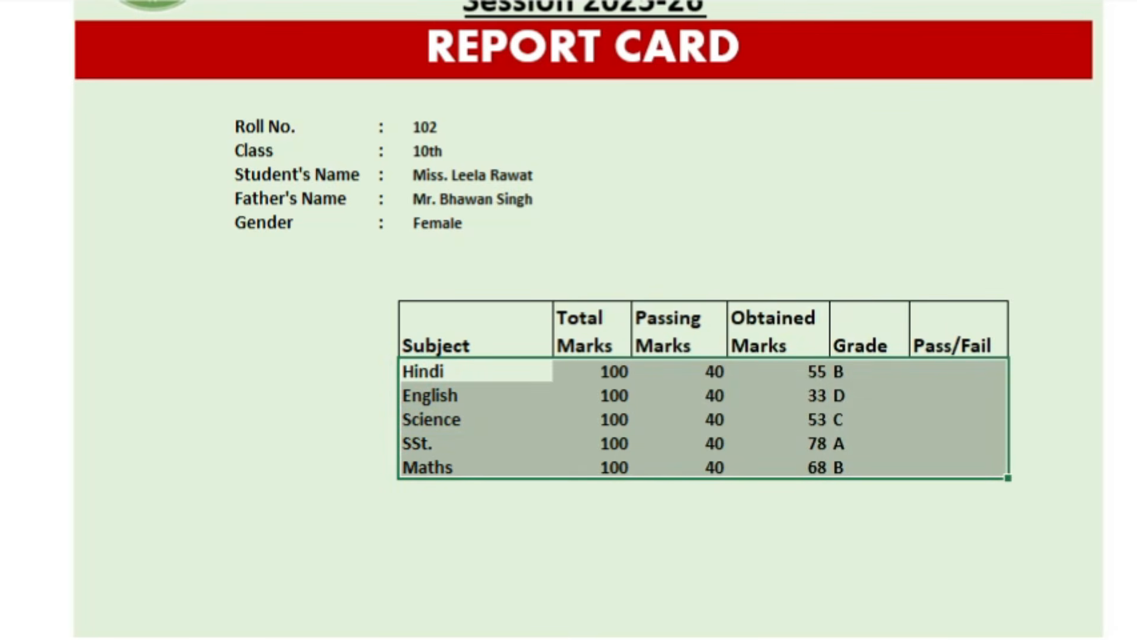
{"action": "left_click", "coordinate": [208, 1]}
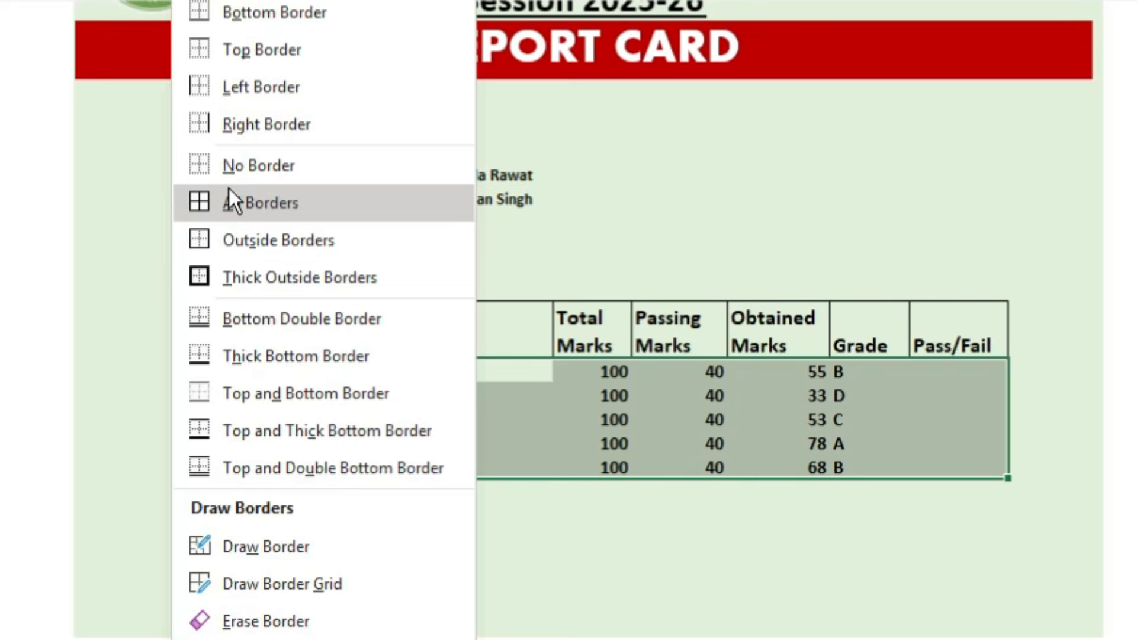
{"action": "left_click", "coordinate": [228, 240]}
{"action": "left_click", "coordinate": [656, 575]}
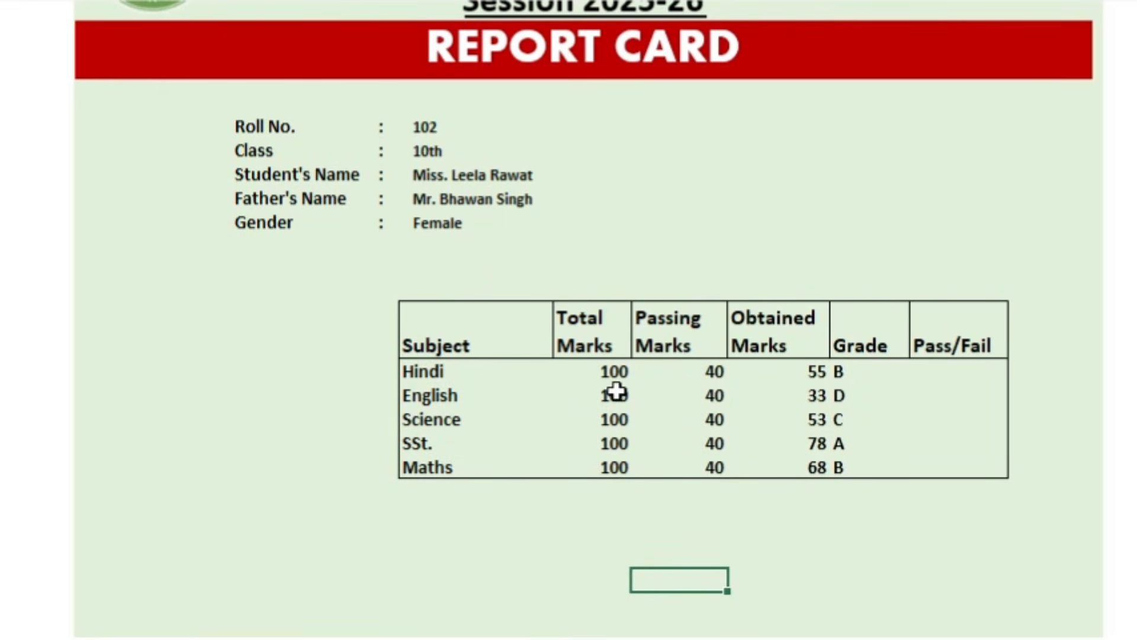
- Center the contents of the whole marks table horizontally, including its header row
{"action": "left_click_drag", "start_coordinate": [422, 374], "coordinate": [801, 447]}
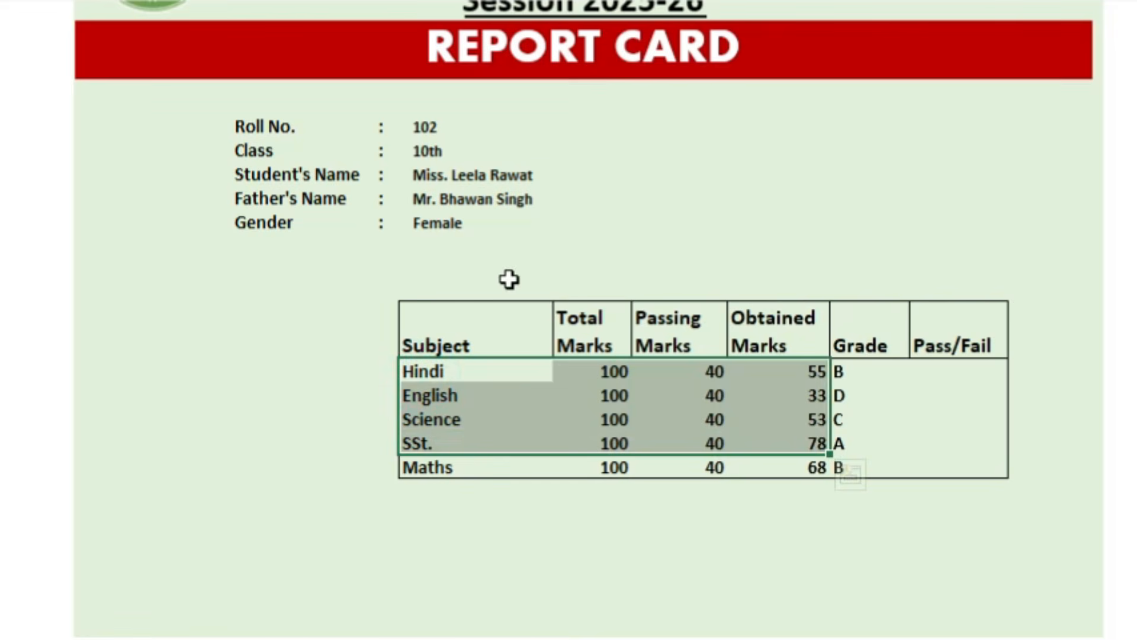
{"action": "left_click_drag", "start_coordinate": [437, 340], "coordinate": [942, 468]}
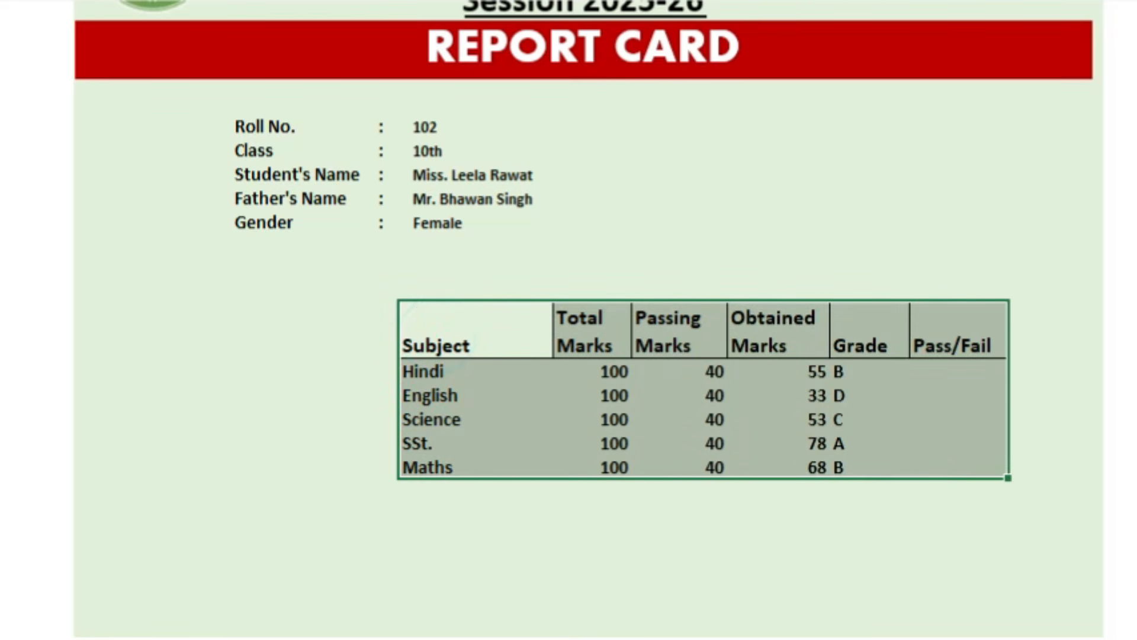
{"action": "left_click", "coordinate": [356, 2]}
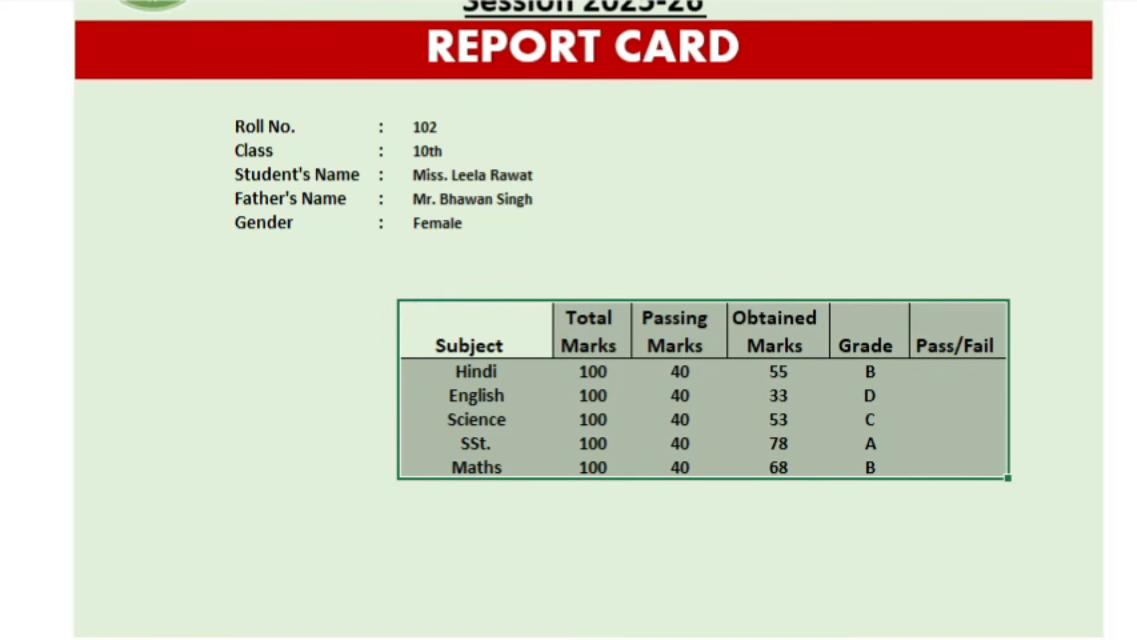
{"action": "left_click", "coordinate": [660, 474]}
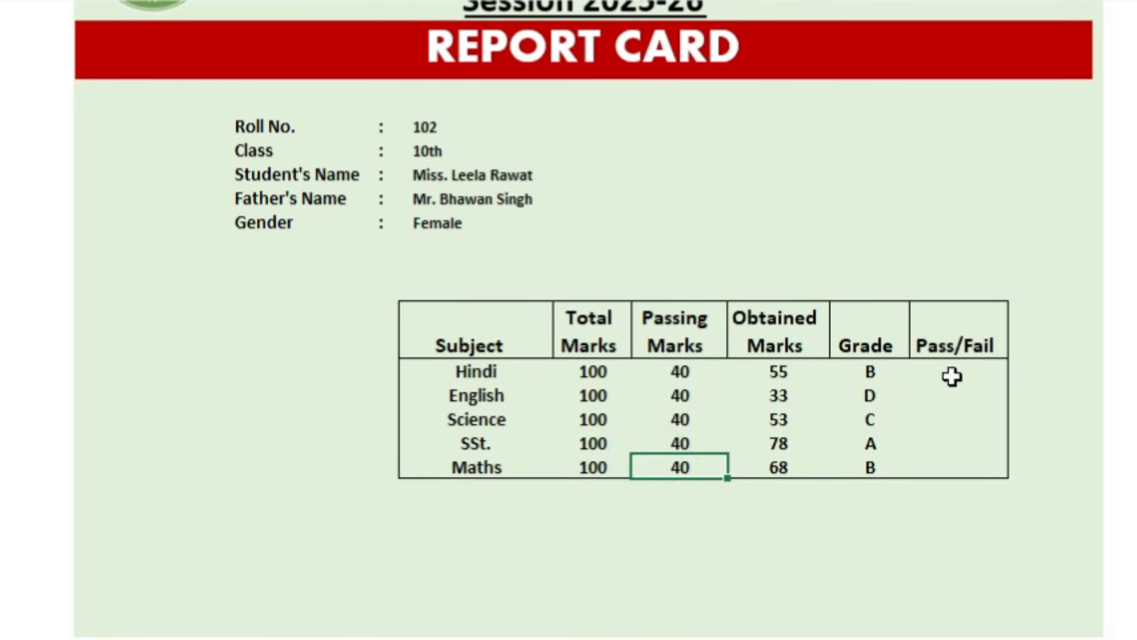
- Merge and center the five Pass/Fail cells J21 to J25 into one cell
{"action": "left_click_drag", "start_coordinate": [952, 375], "coordinate": [952, 457]}
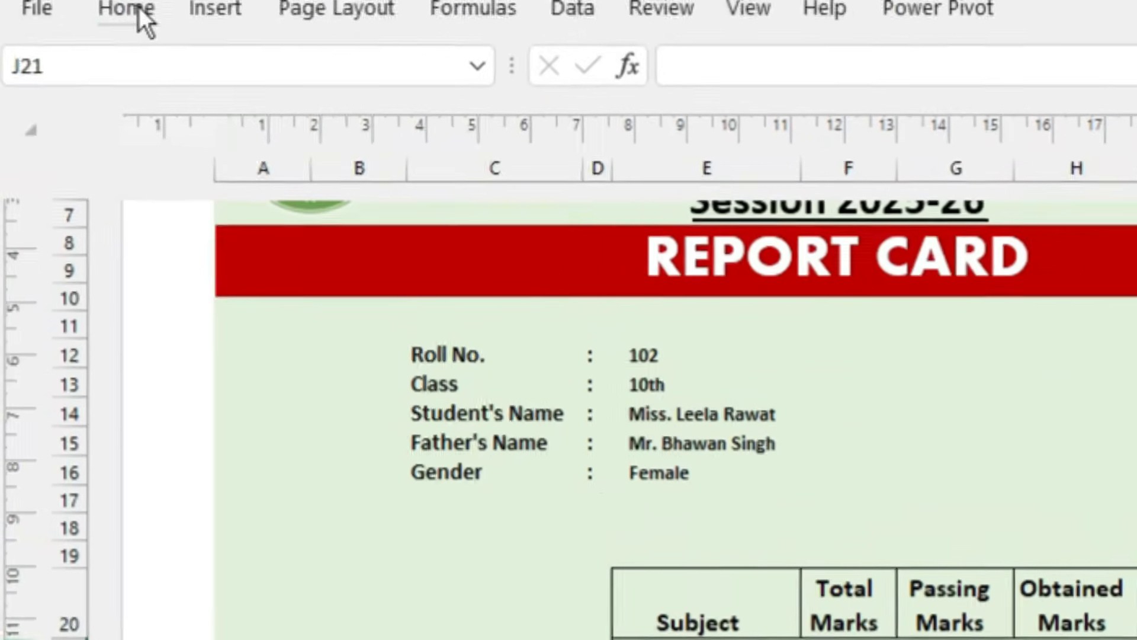
{"action": "left_click", "coordinate": [140, 8]}
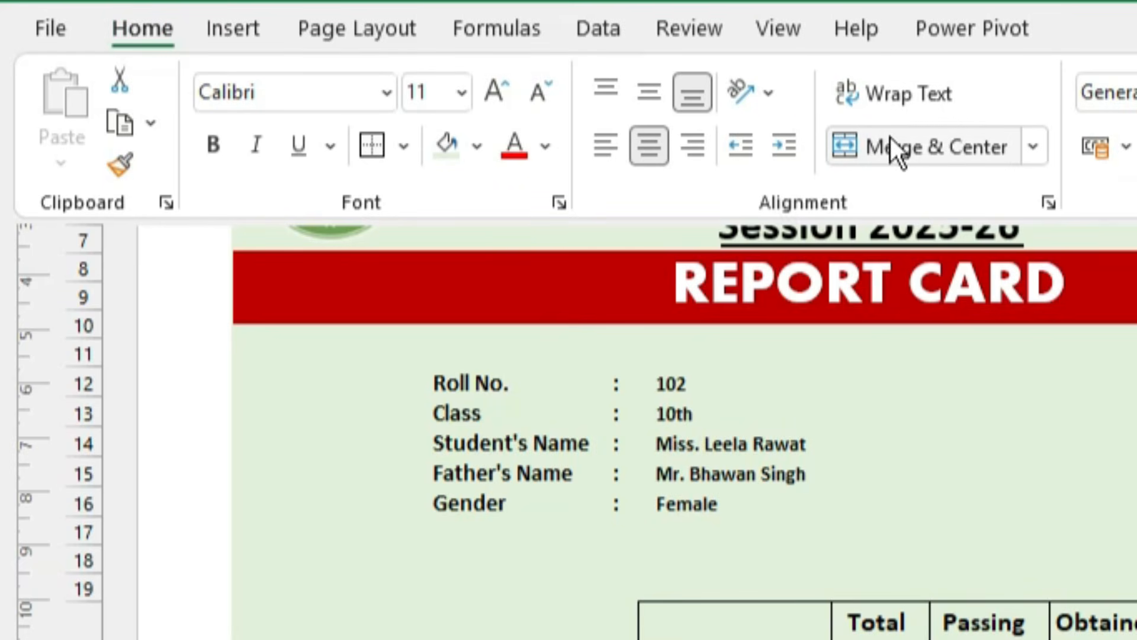
{"action": "left_click", "coordinate": [841, 119]}
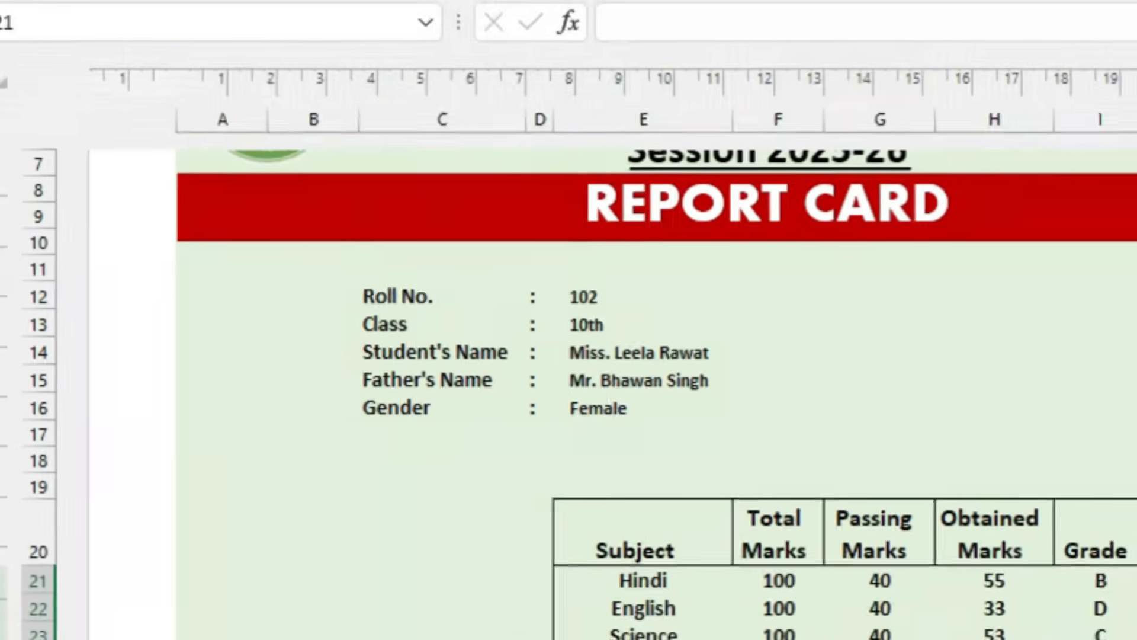
{"action": "left_click", "coordinate": [1061, 464]}
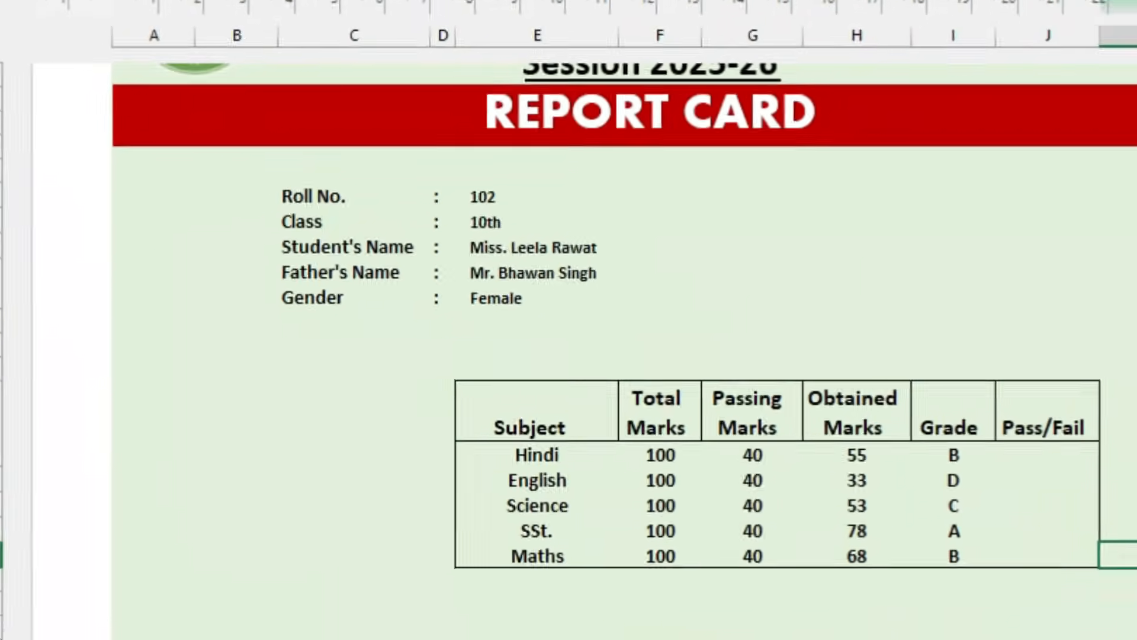
- Enter an IF formula in the merged Pass/Fail cell that returns "Fail" when MIN(H21:H25)<40
{"action": "left_click", "coordinate": [948, 403]}
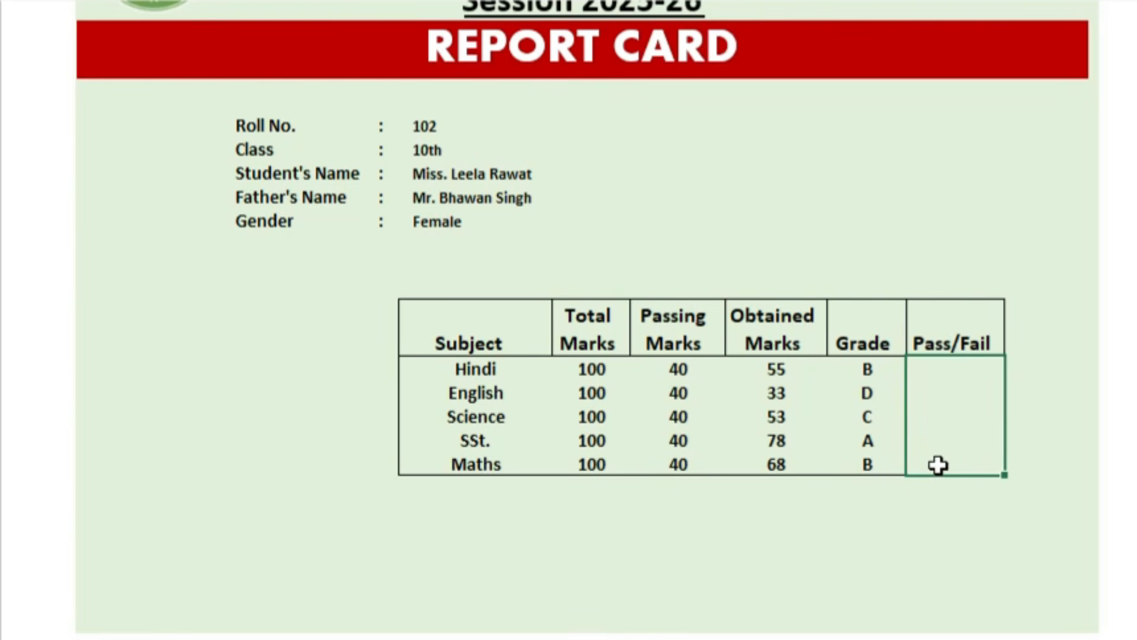
{"action": "type", "text": "="}
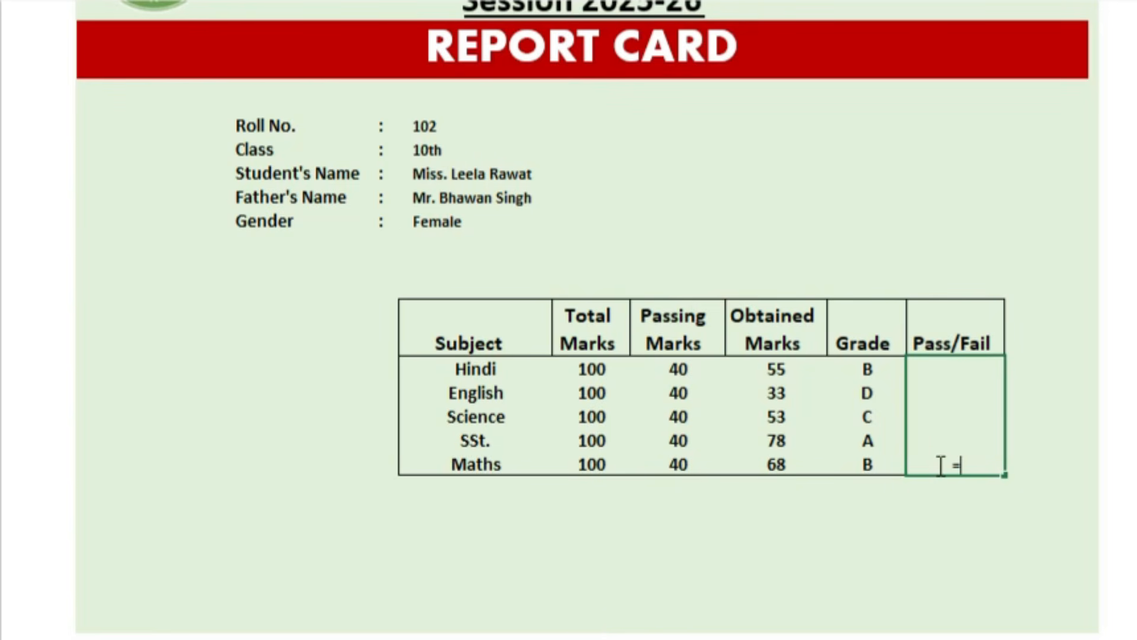
{"action": "type", "text": "if"}
{"action": "key", "text": "Tab"}
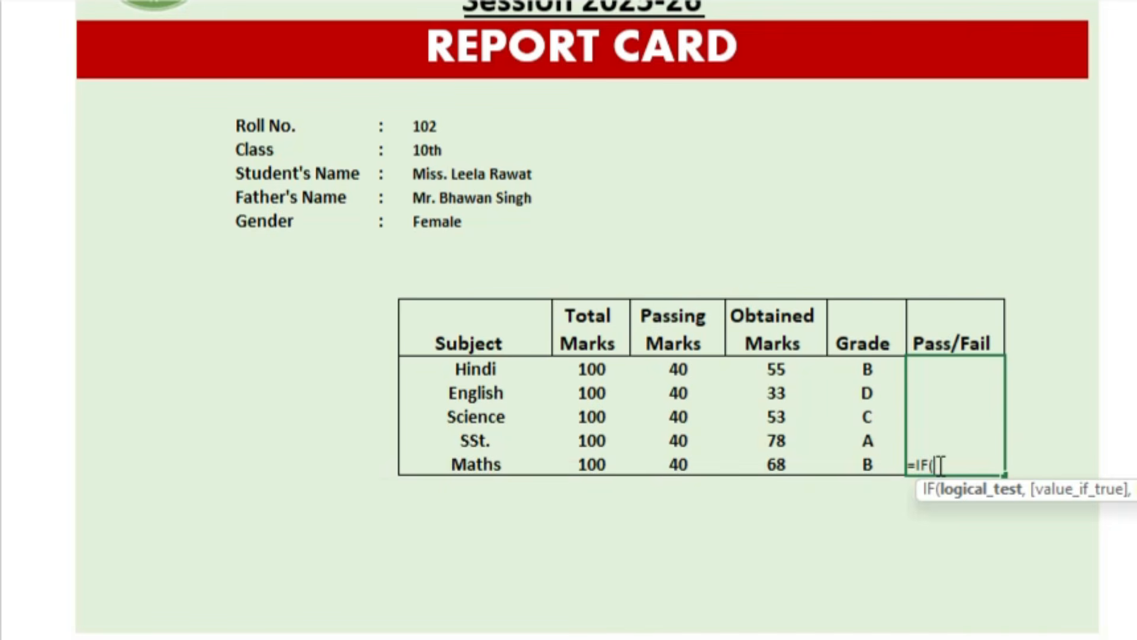
{"action": "type", "text": "min"}
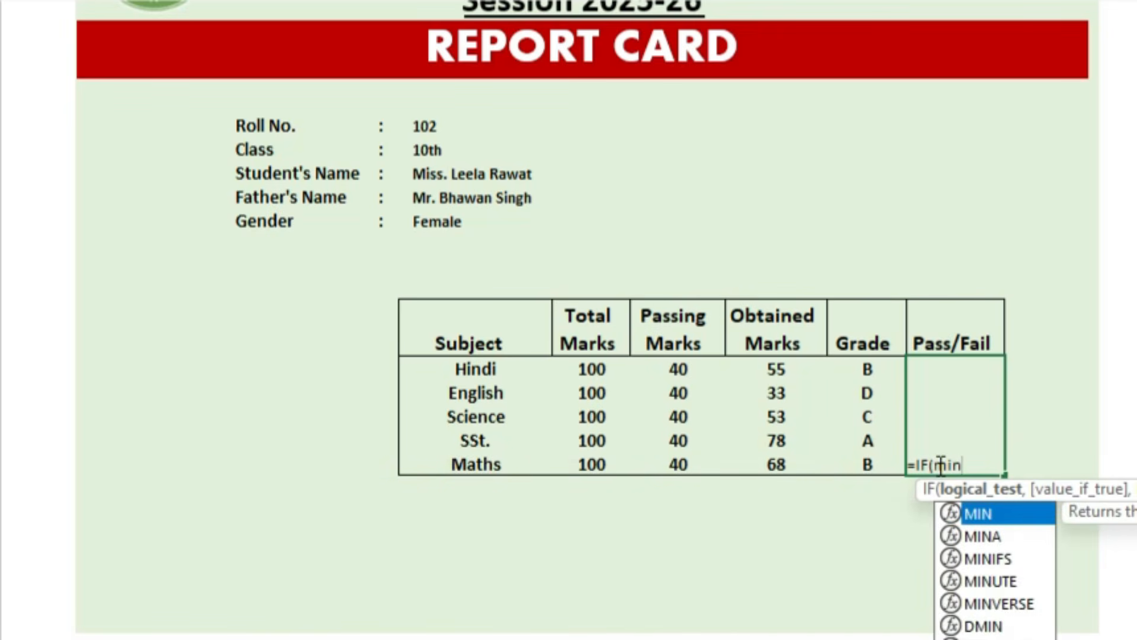
{"action": "key", "text": "Tab"}
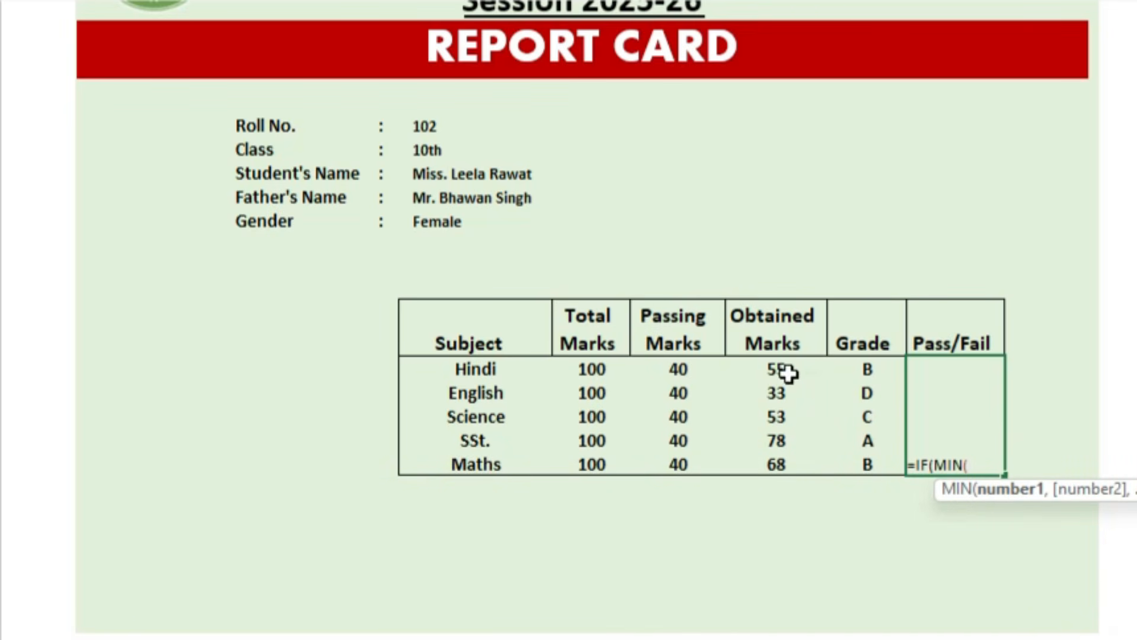
{"action": "left_click_drag", "start_coordinate": [788, 368], "coordinate": [786, 474]}
{"action": "type", "text": ")<"}
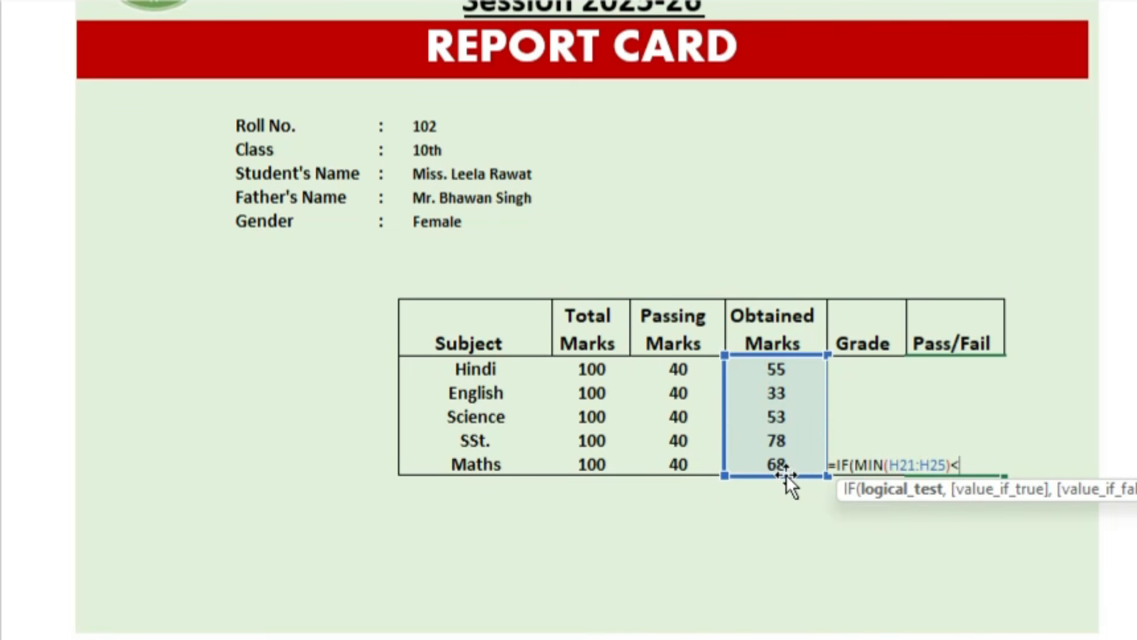
{"action": "type", "text": "40"}
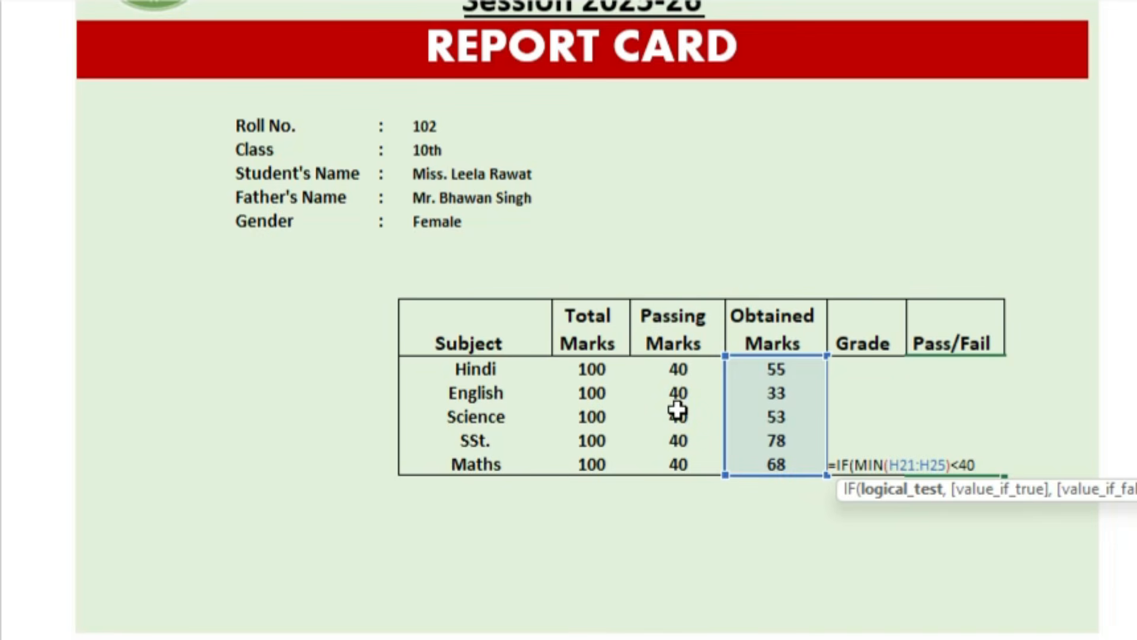
{"action": "type", "text": ",\"Fail"}
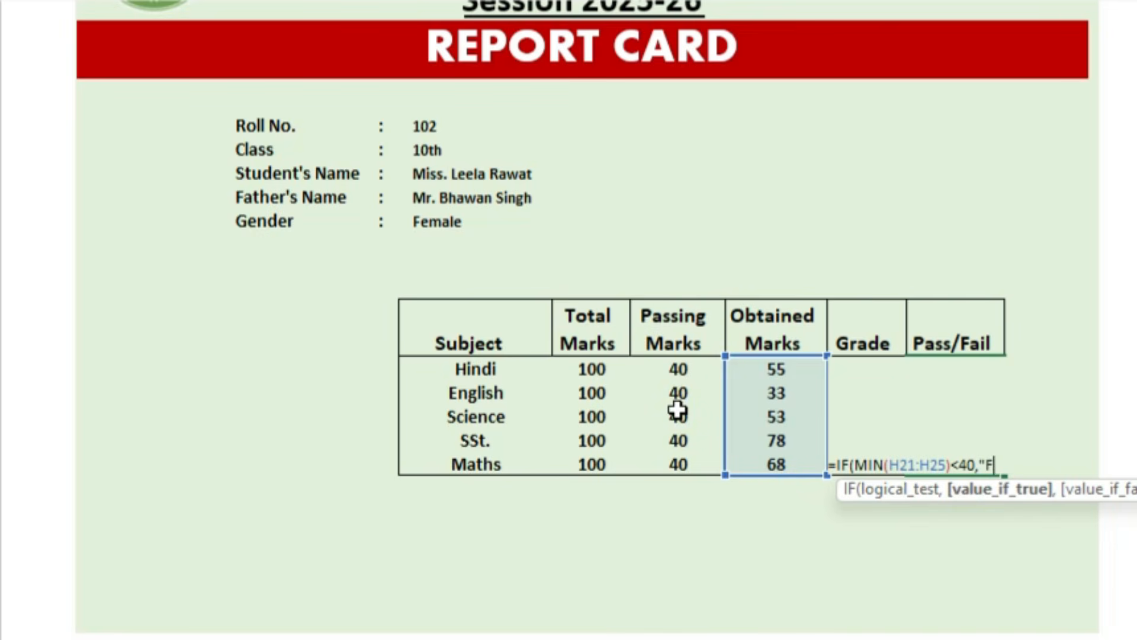
{"action": "type", "text": "\","}
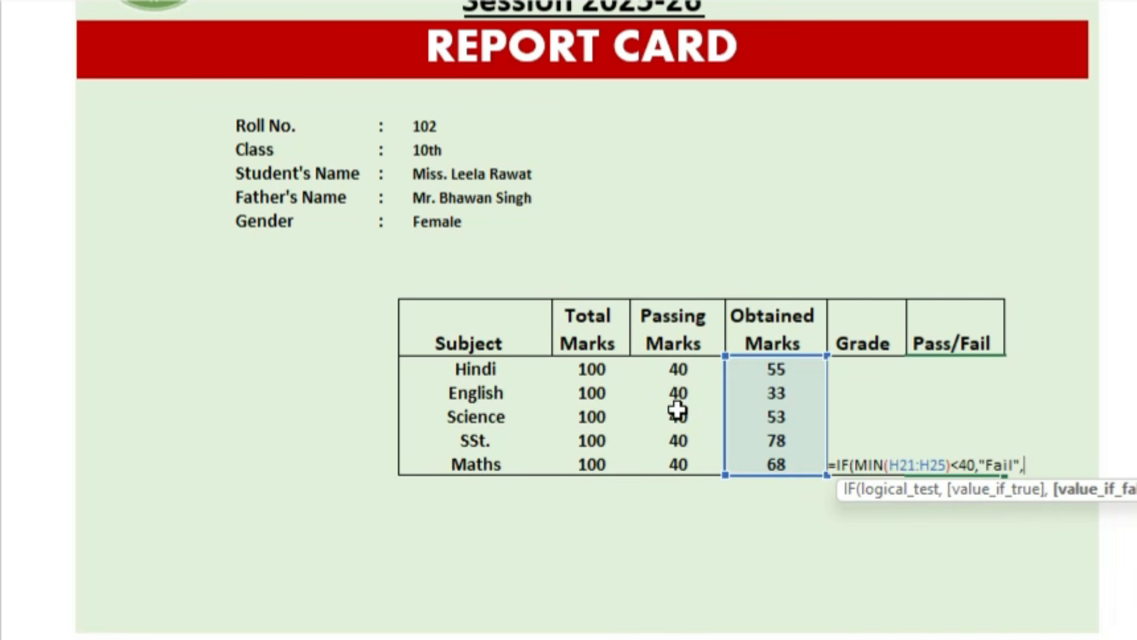